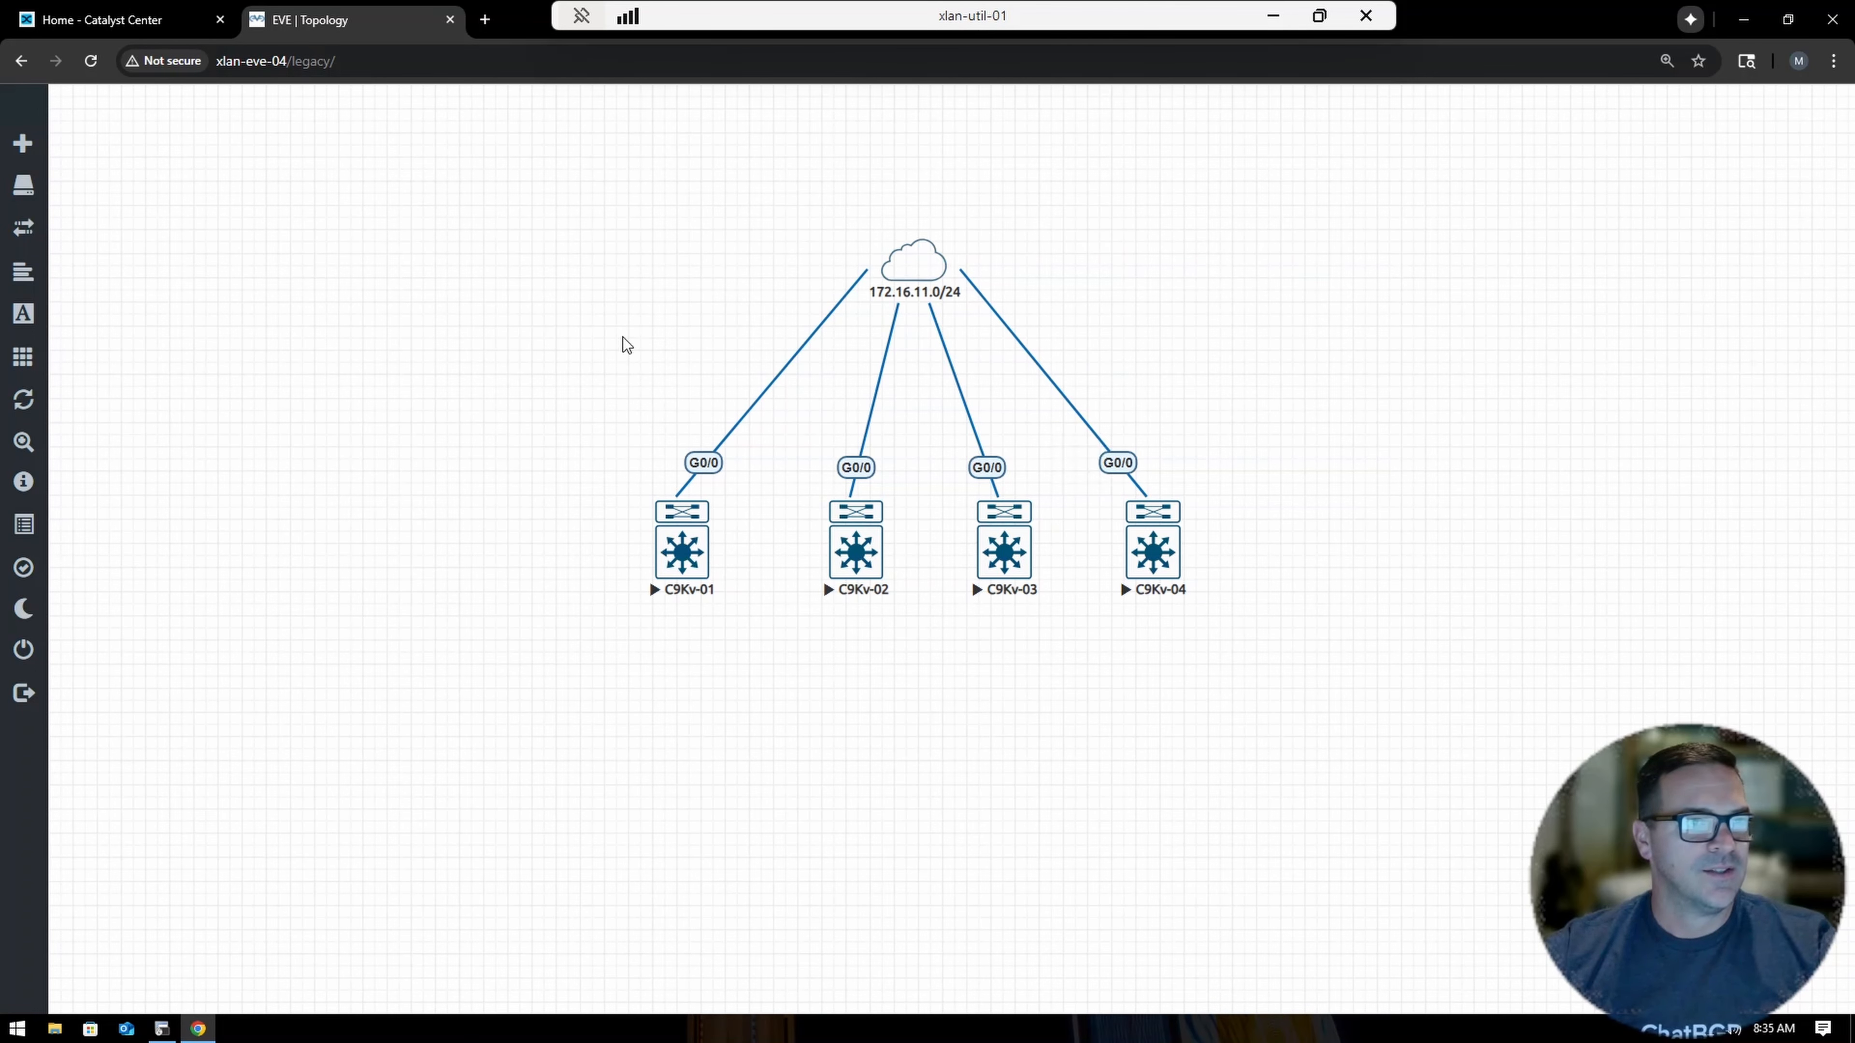
# In Catalyst Center, go to Design > Network Hierarchy via the main menu.
pyautogui.click(113, 13)
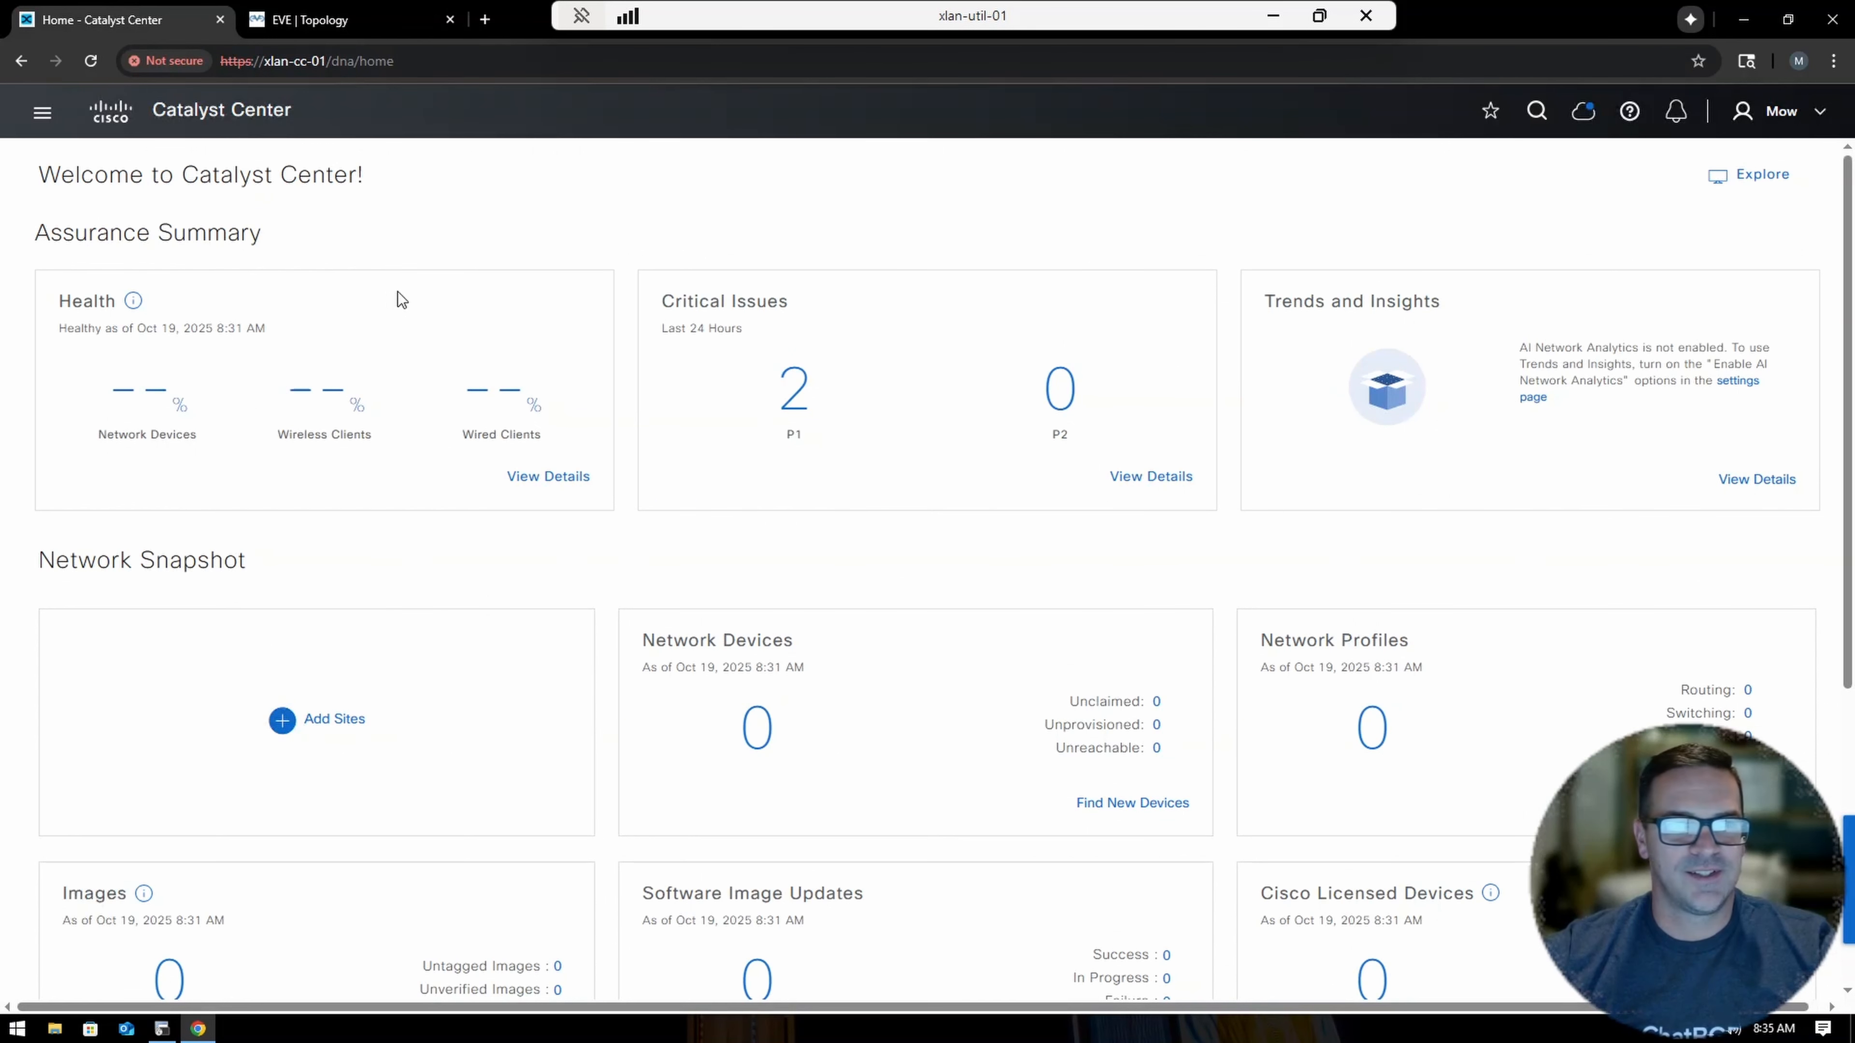
pyautogui.click(42, 111)
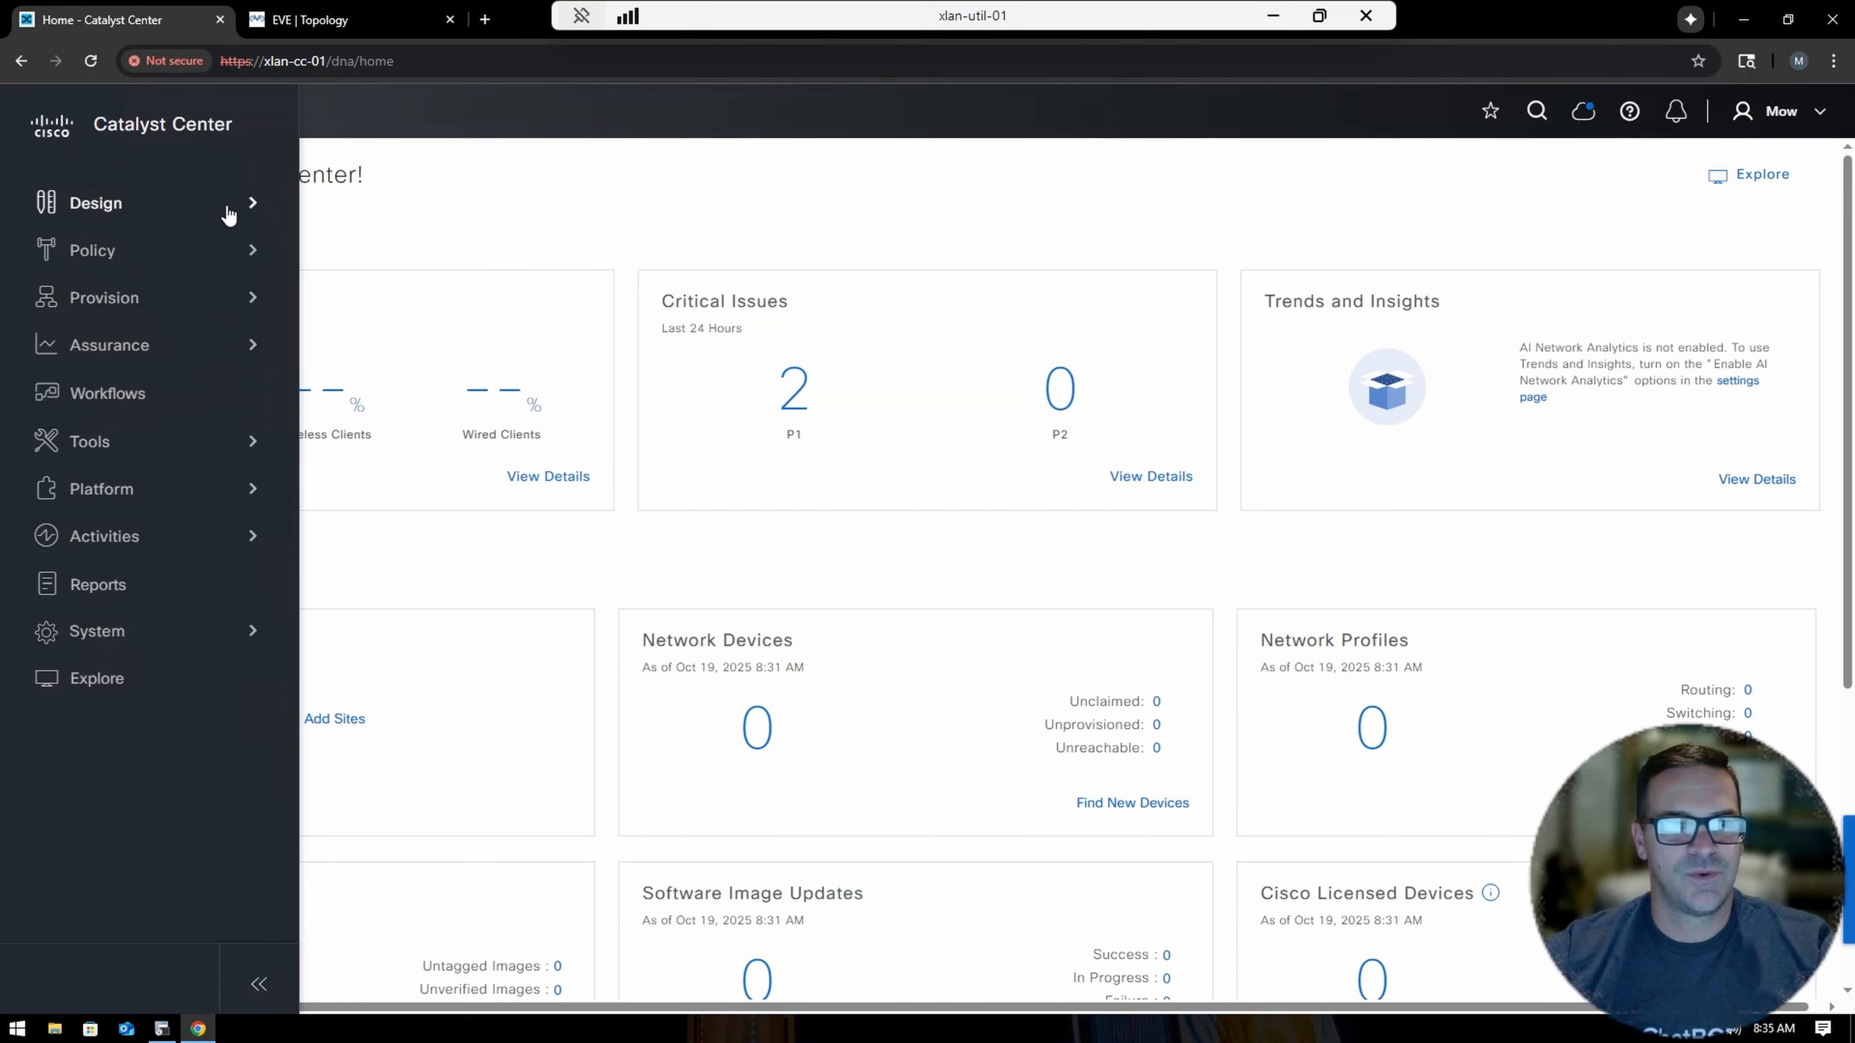
pyautogui.moveTo(229, 216)
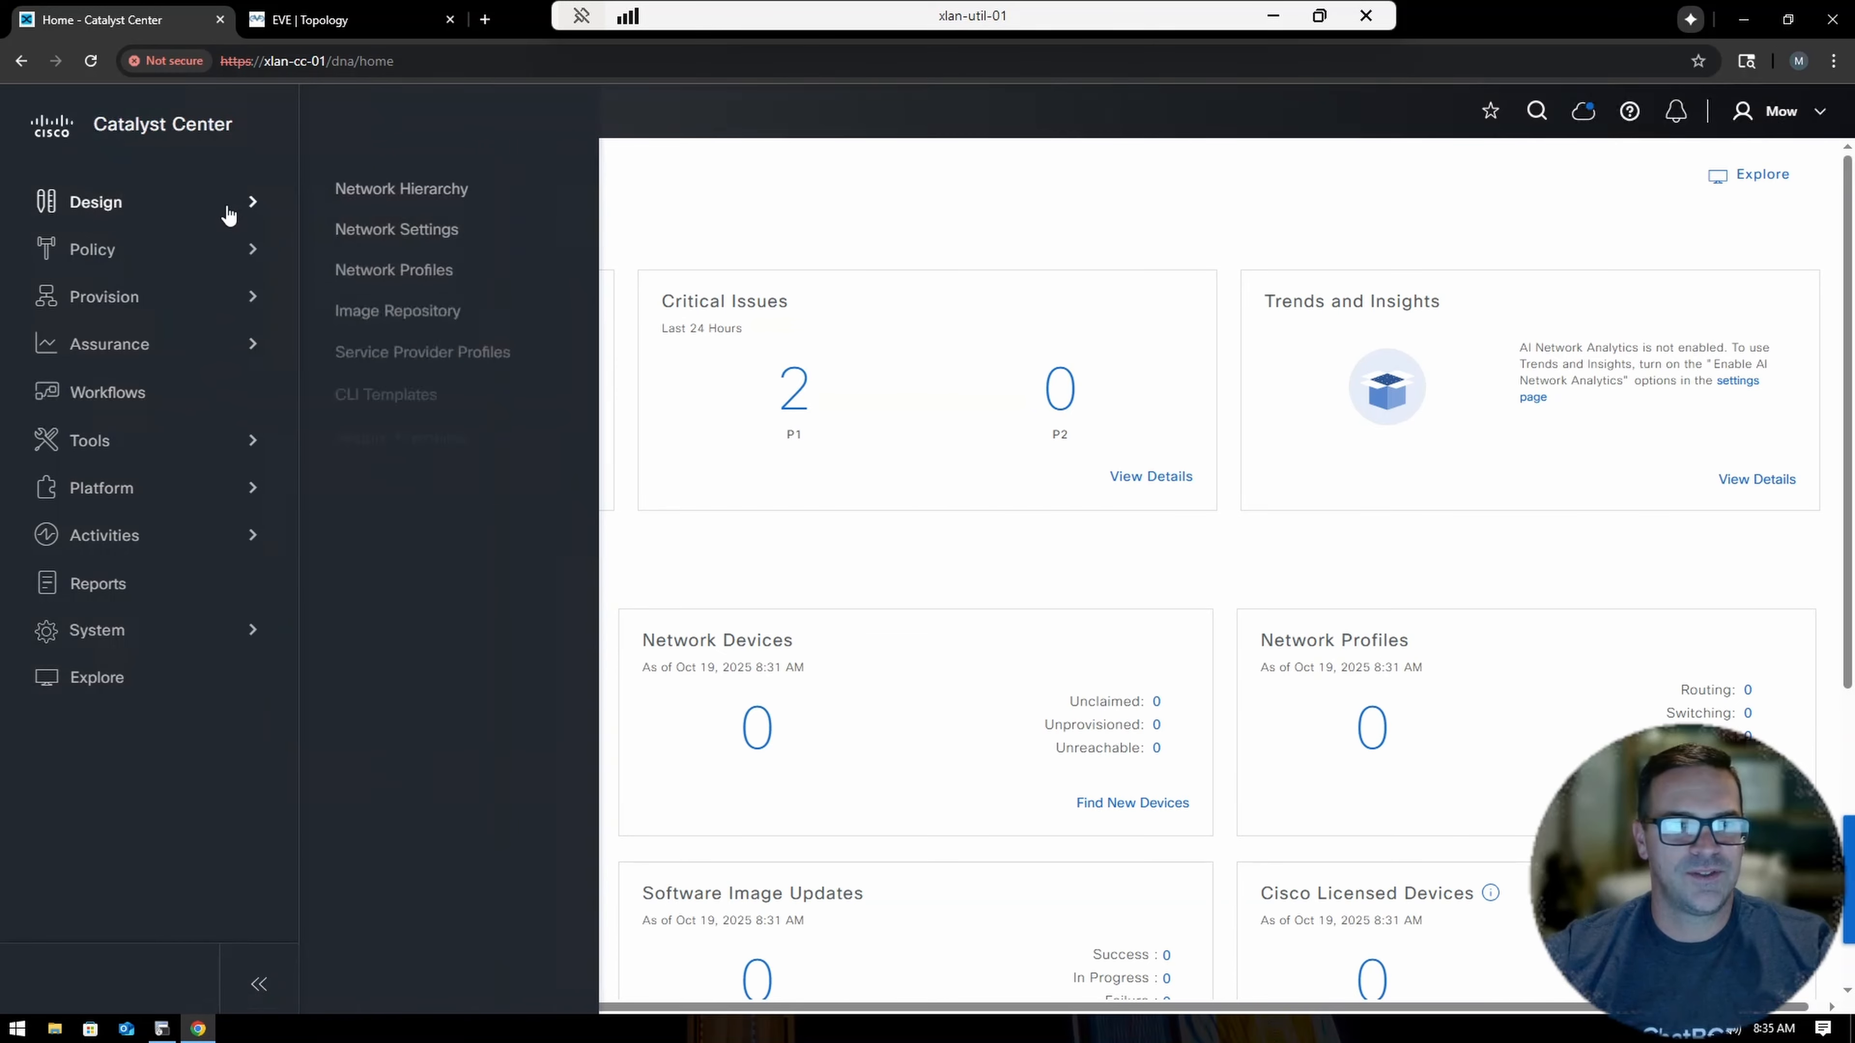
pyautogui.click(398, 191)
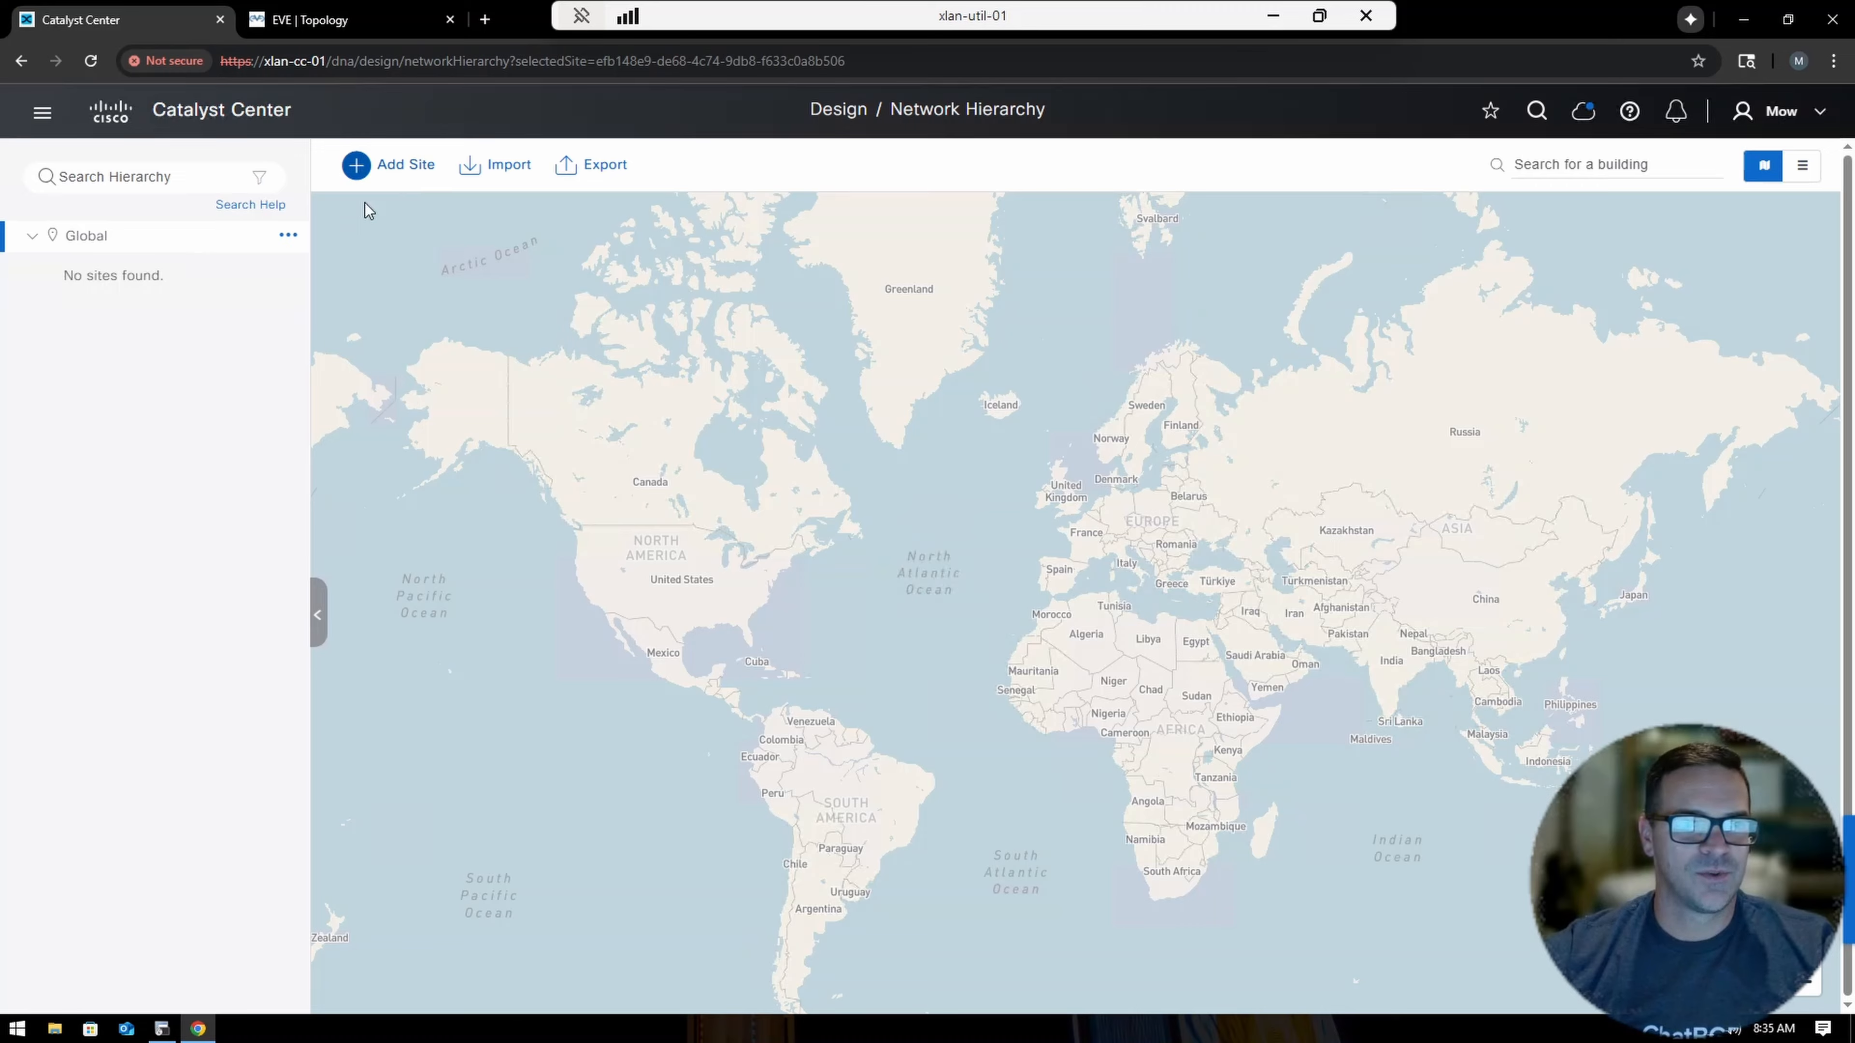
# Add an area named 'United States' with Global as its parent.
pyautogui.click(409, 173)
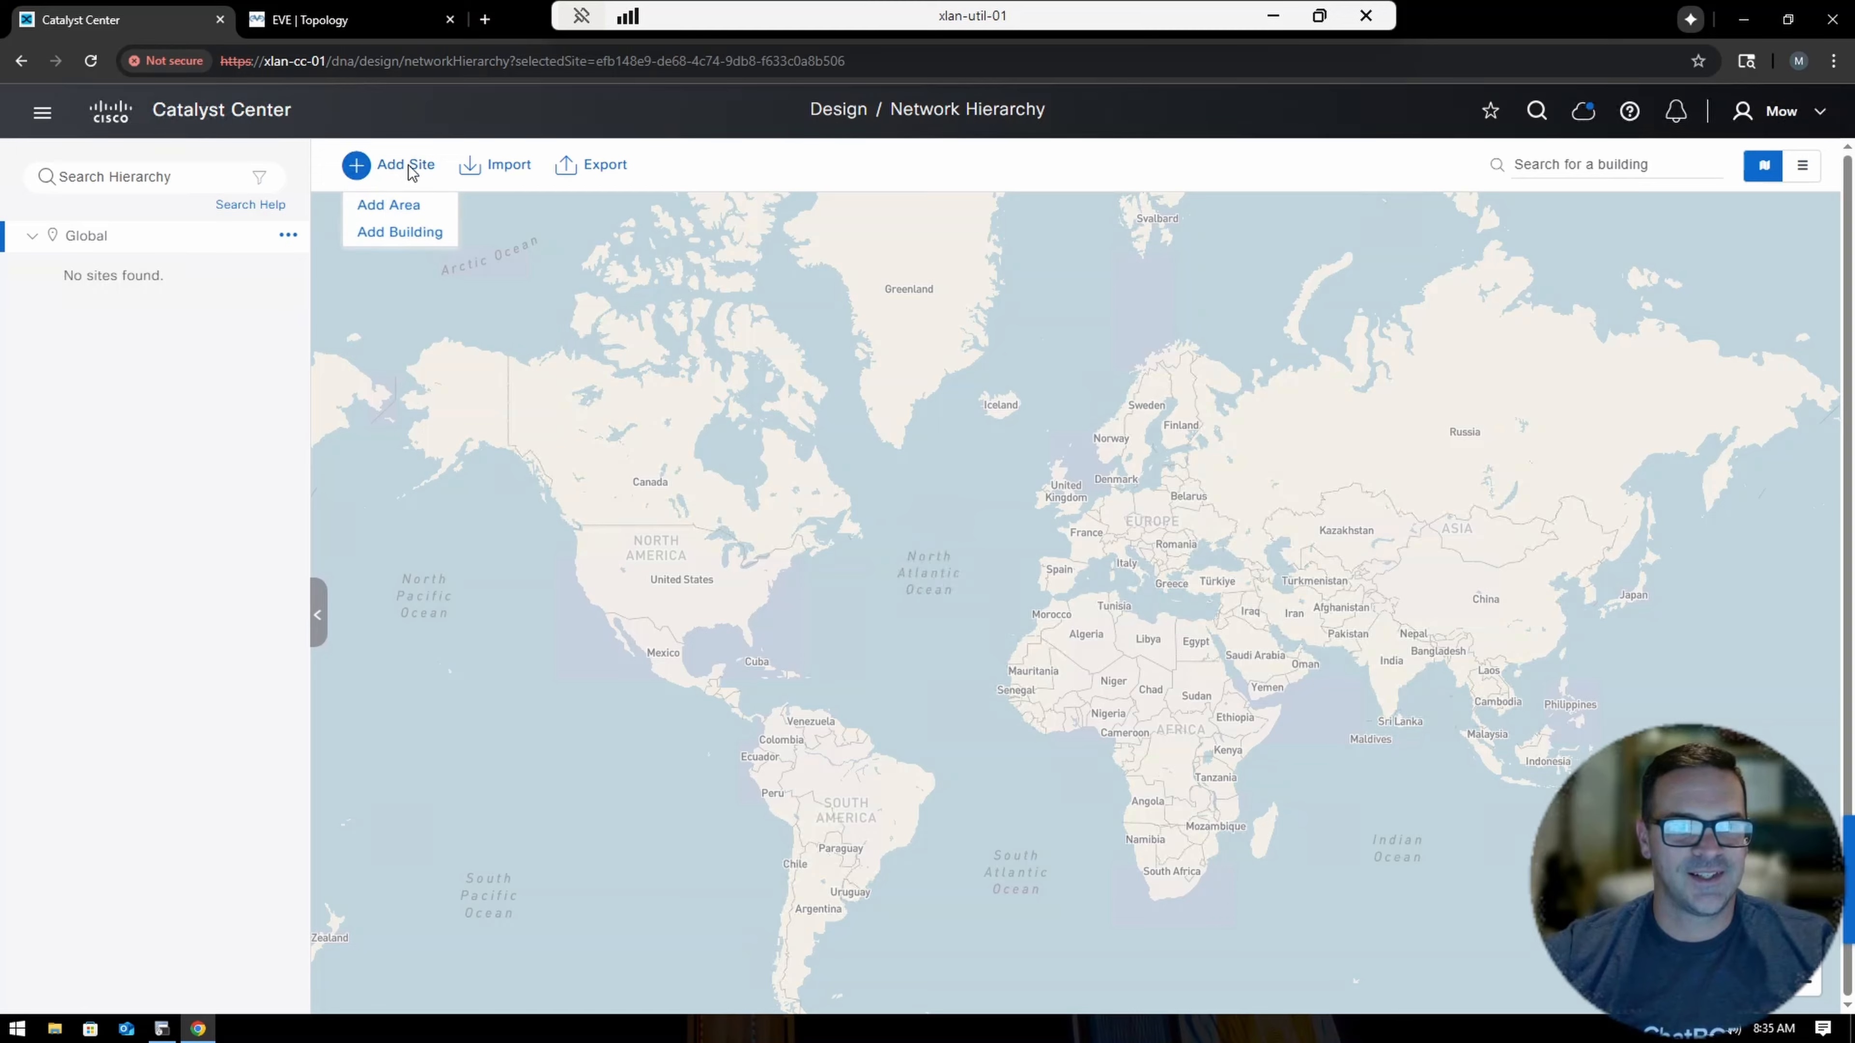
pyautogui.click(389, 206)
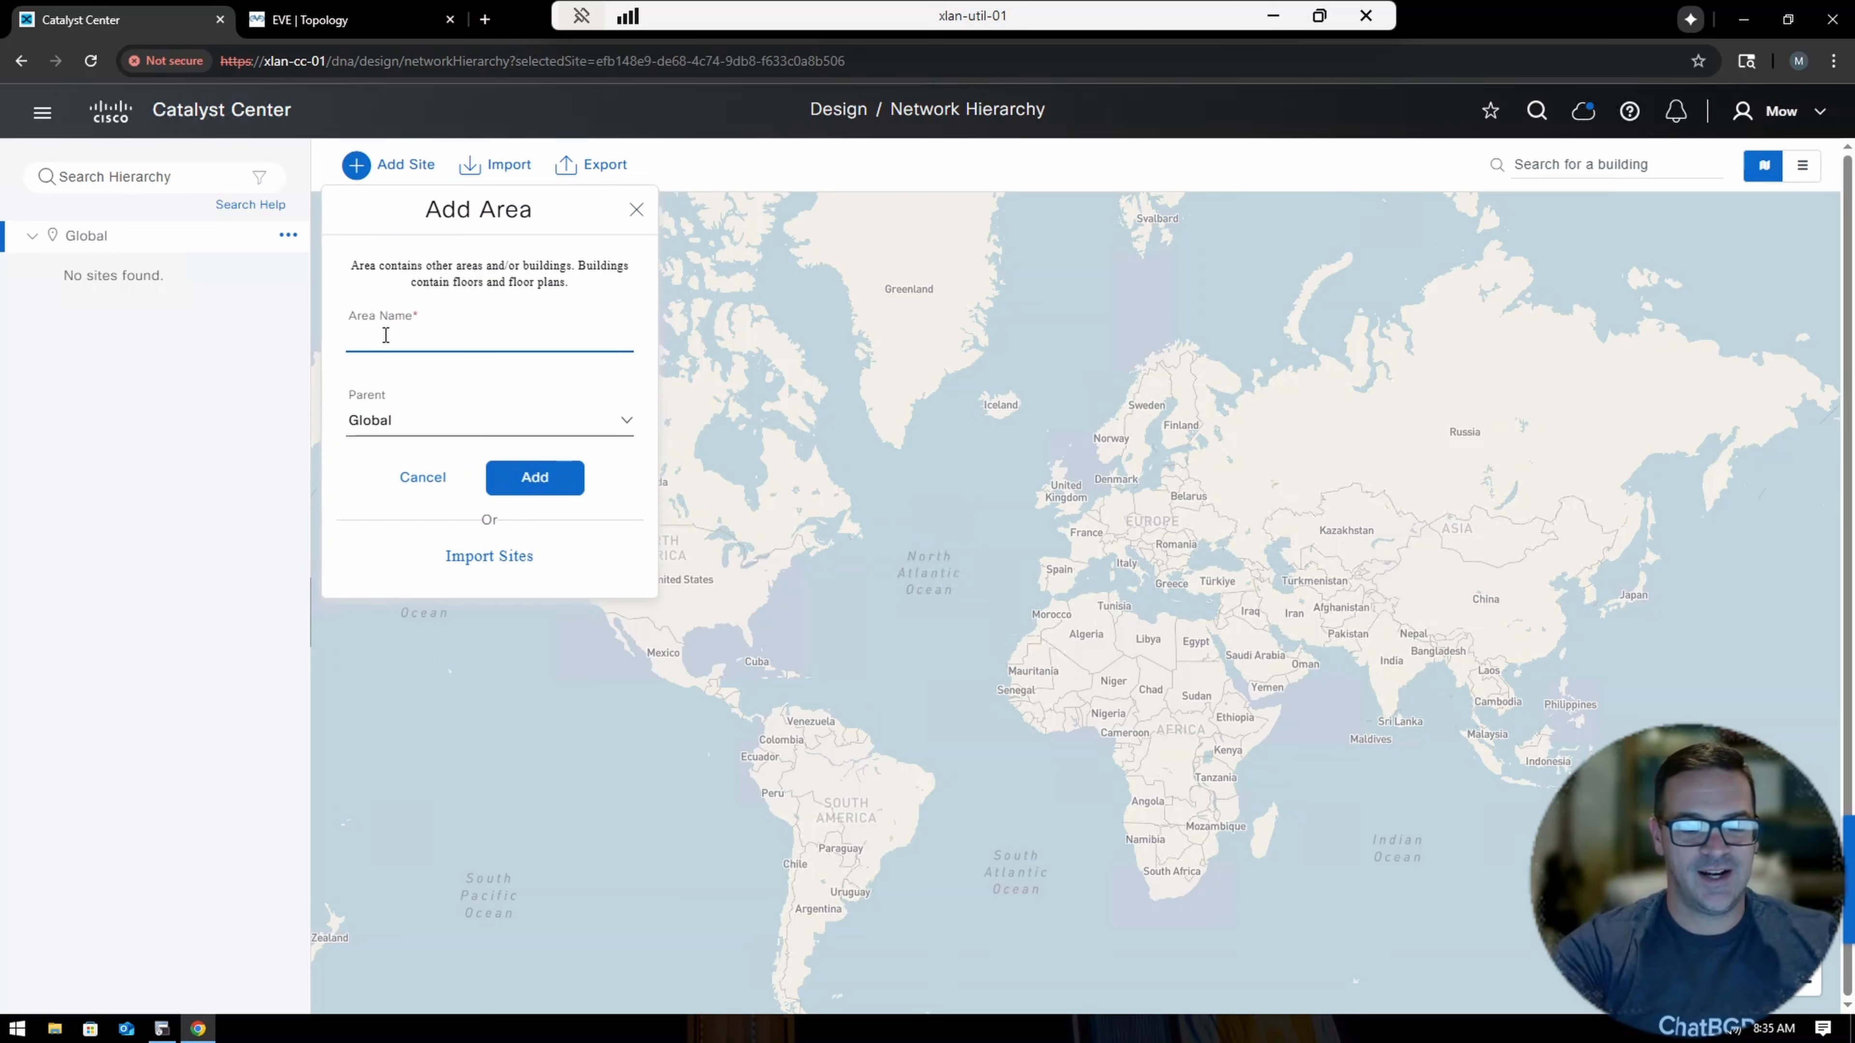
pyautogui.write('Unit')
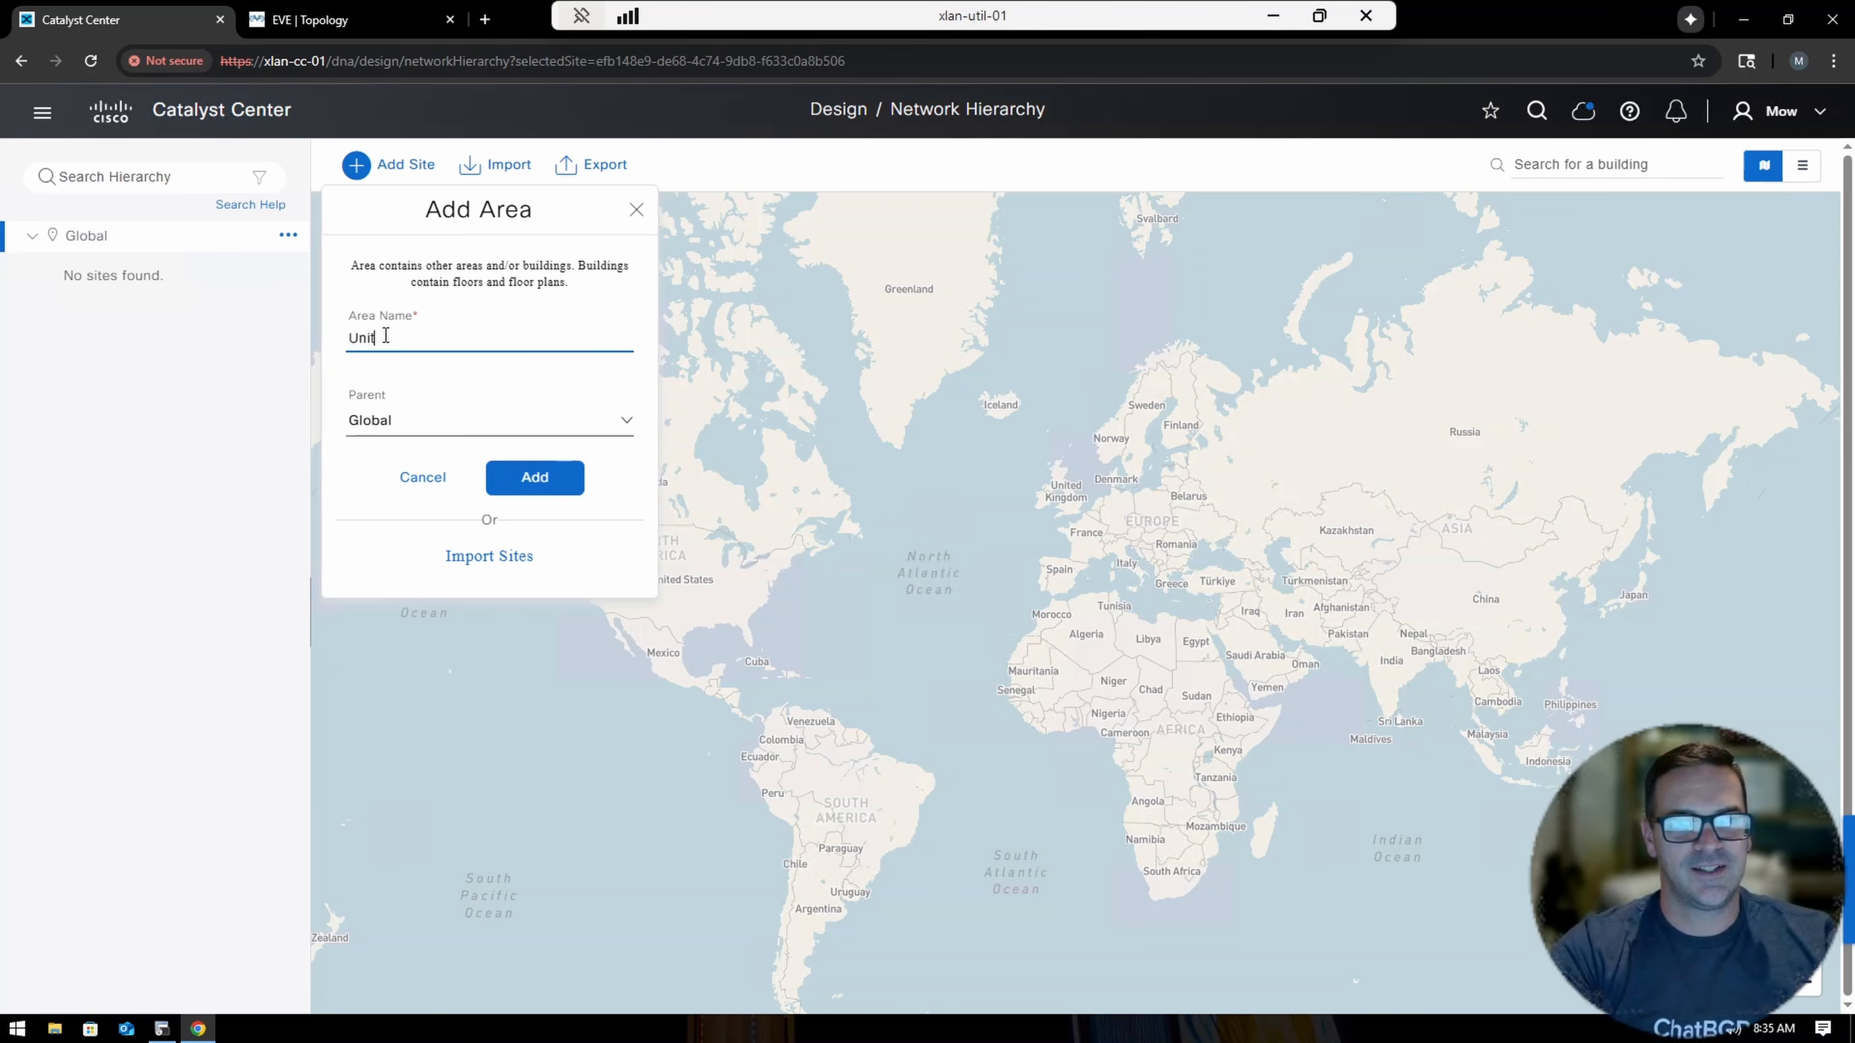
pyautogui.write('ed States')
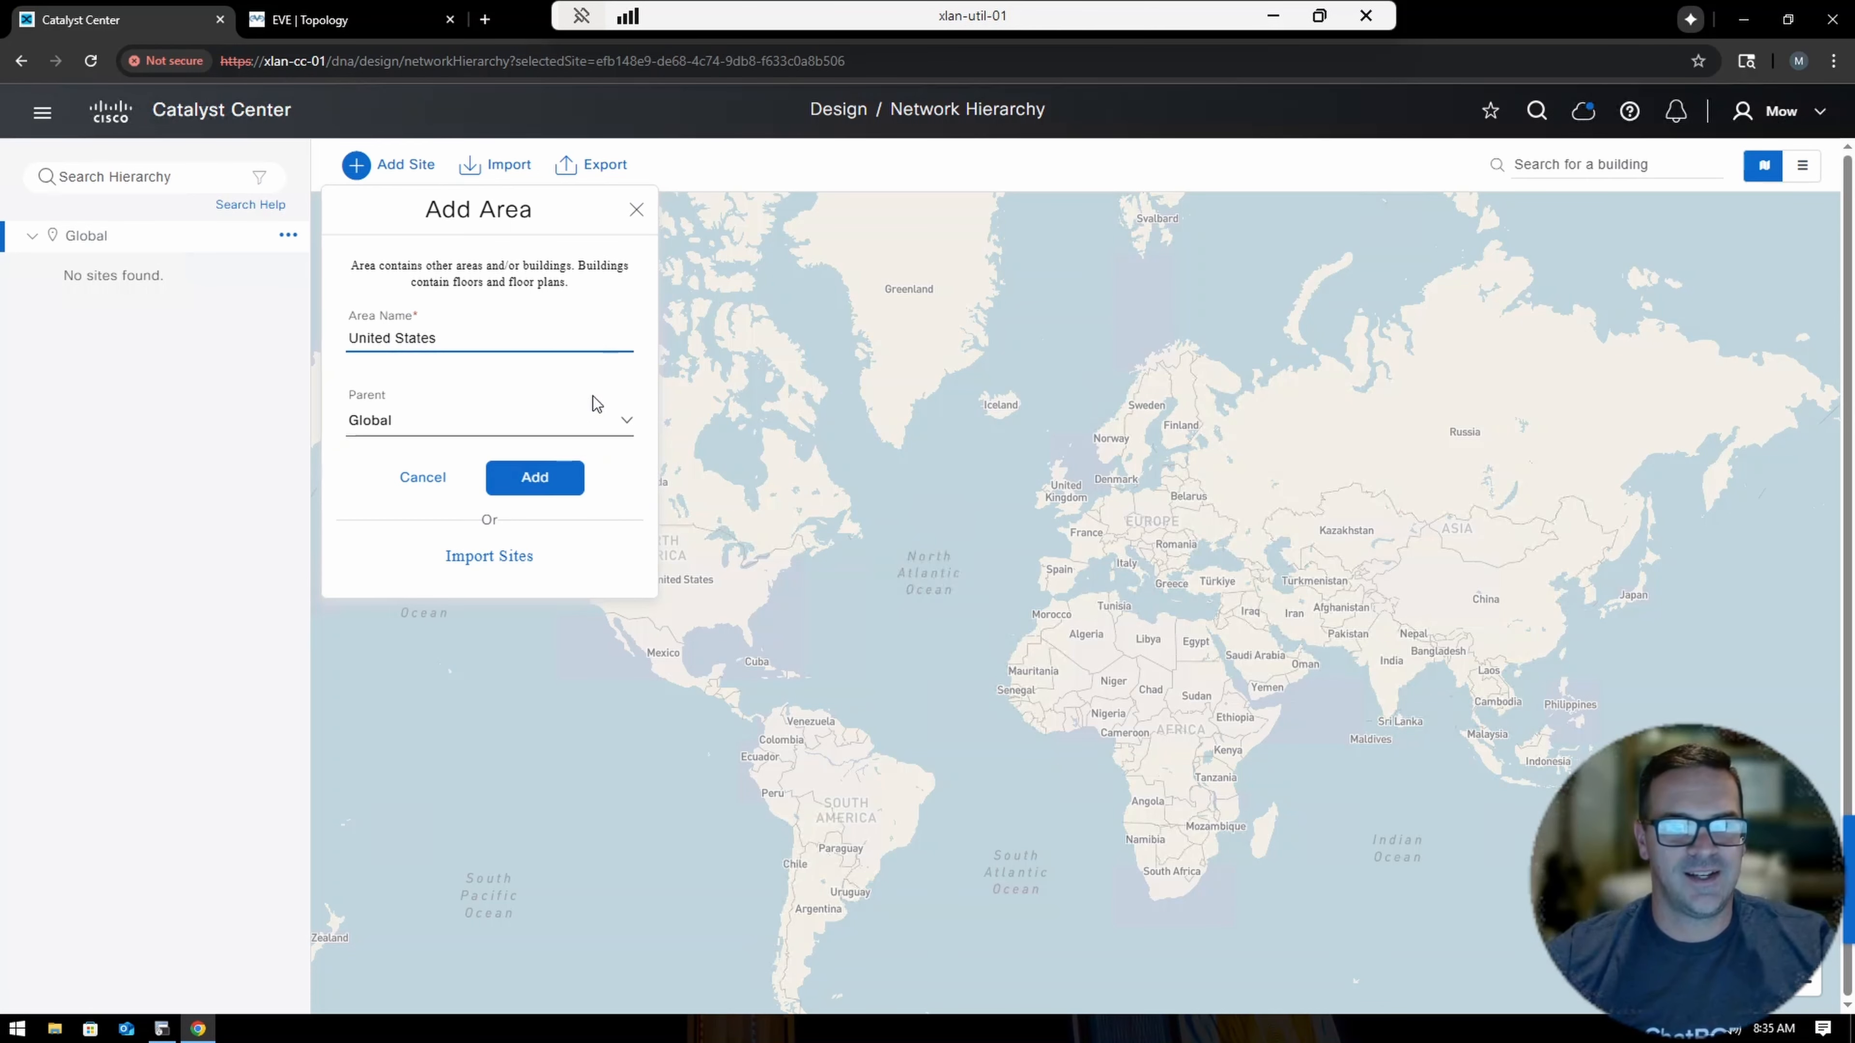
pyautogui.click(533, 488)
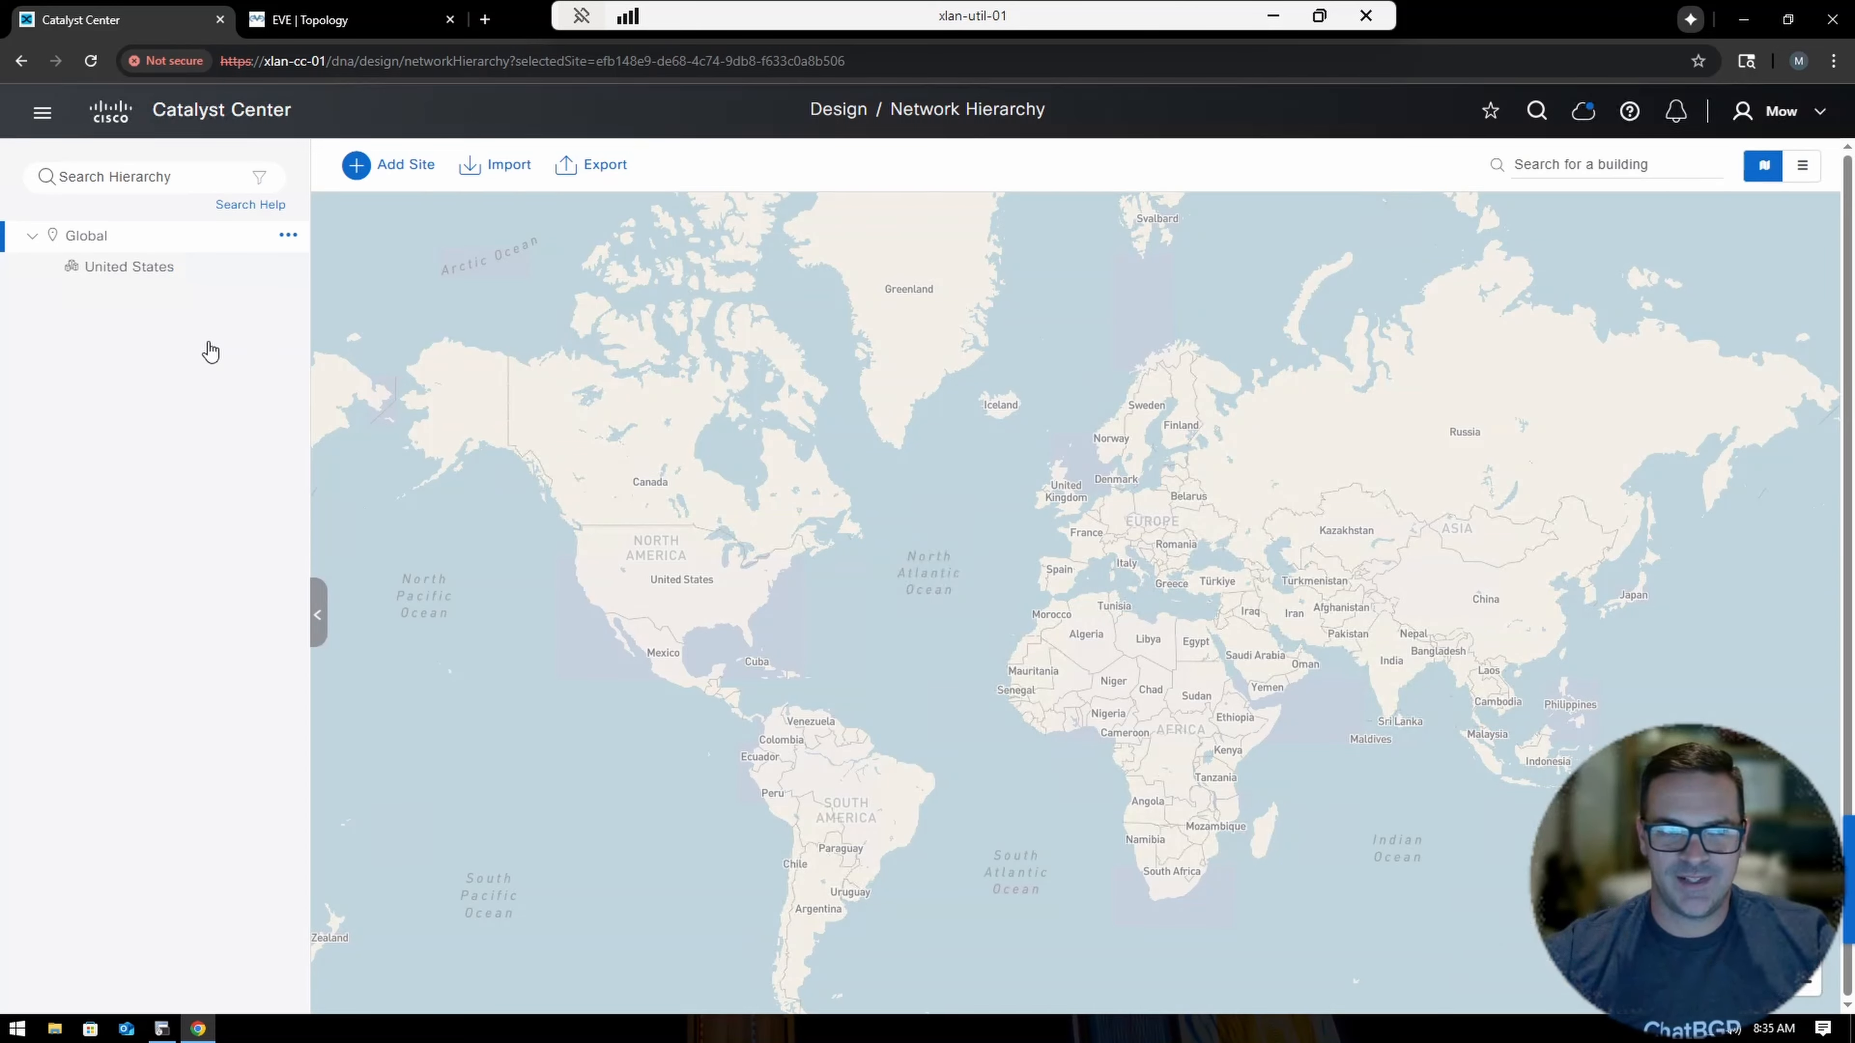
# Add a 'New York' area inside United States and expand United States to show it.
pyautogui.click(288, 268)
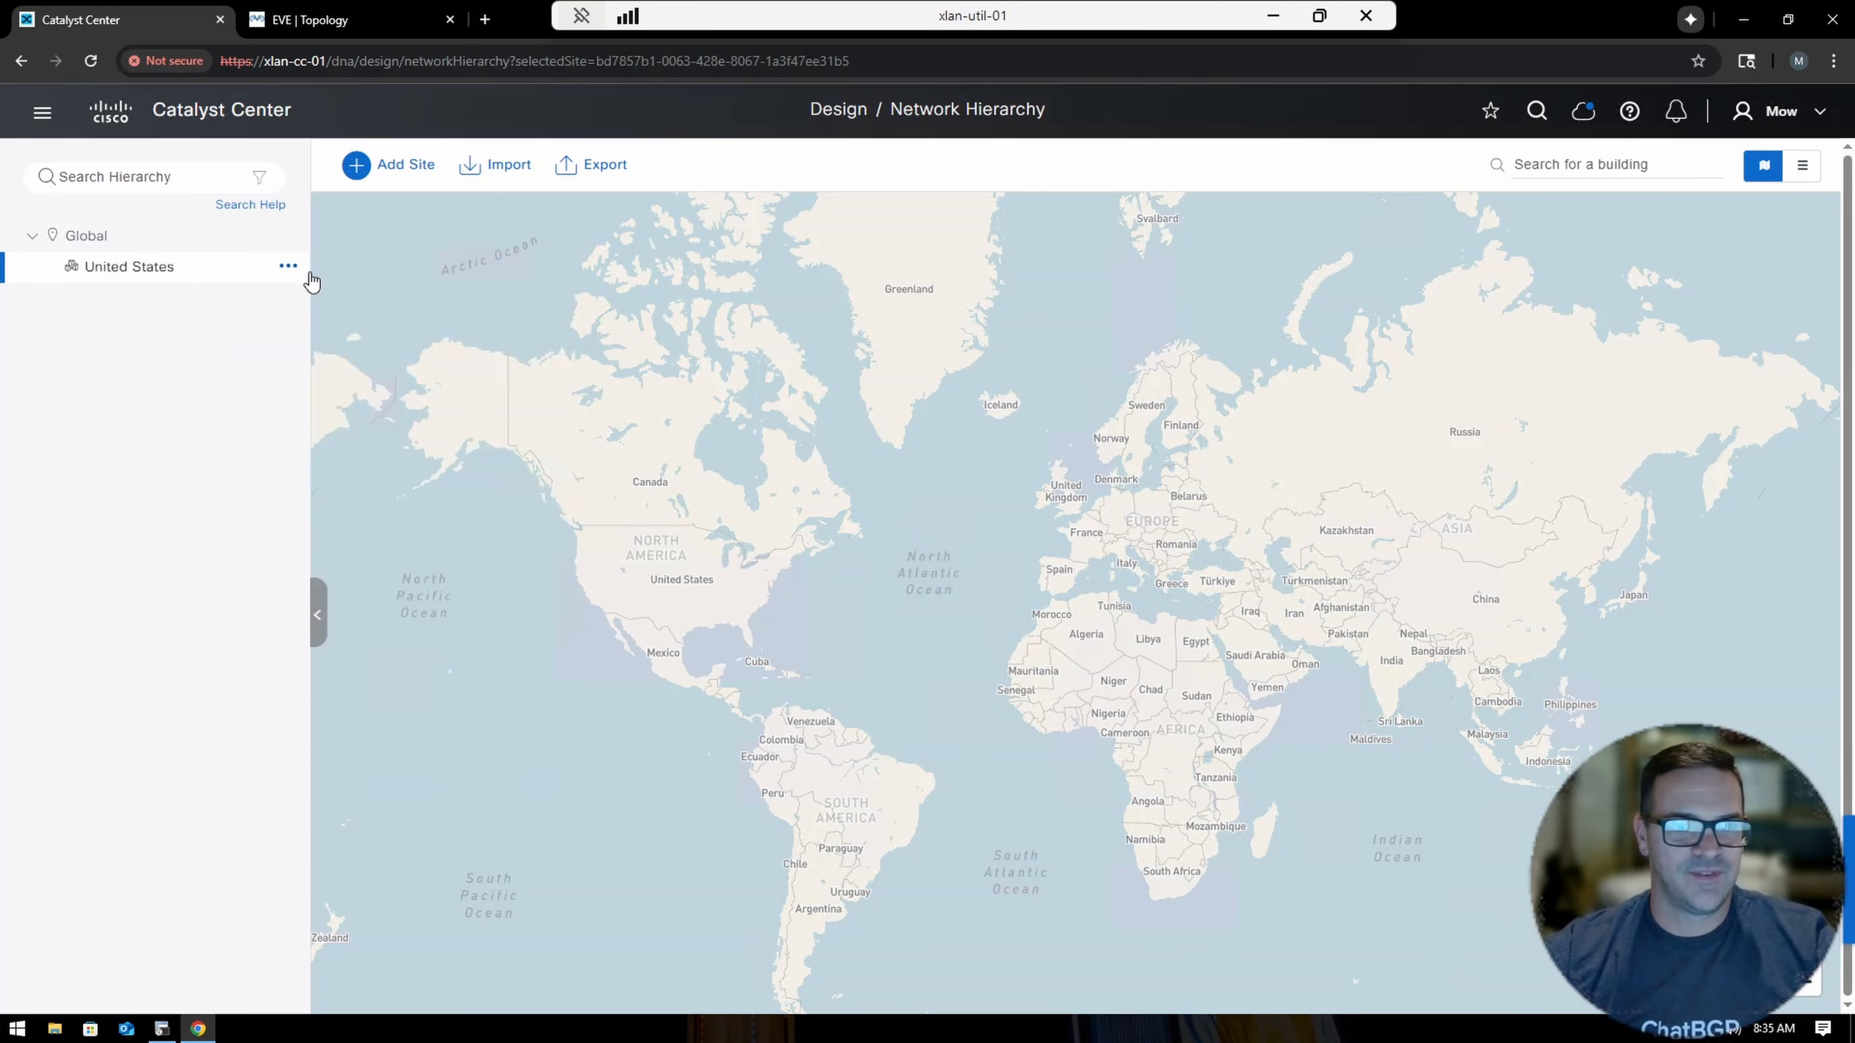
pyautogui.click(288, 269)
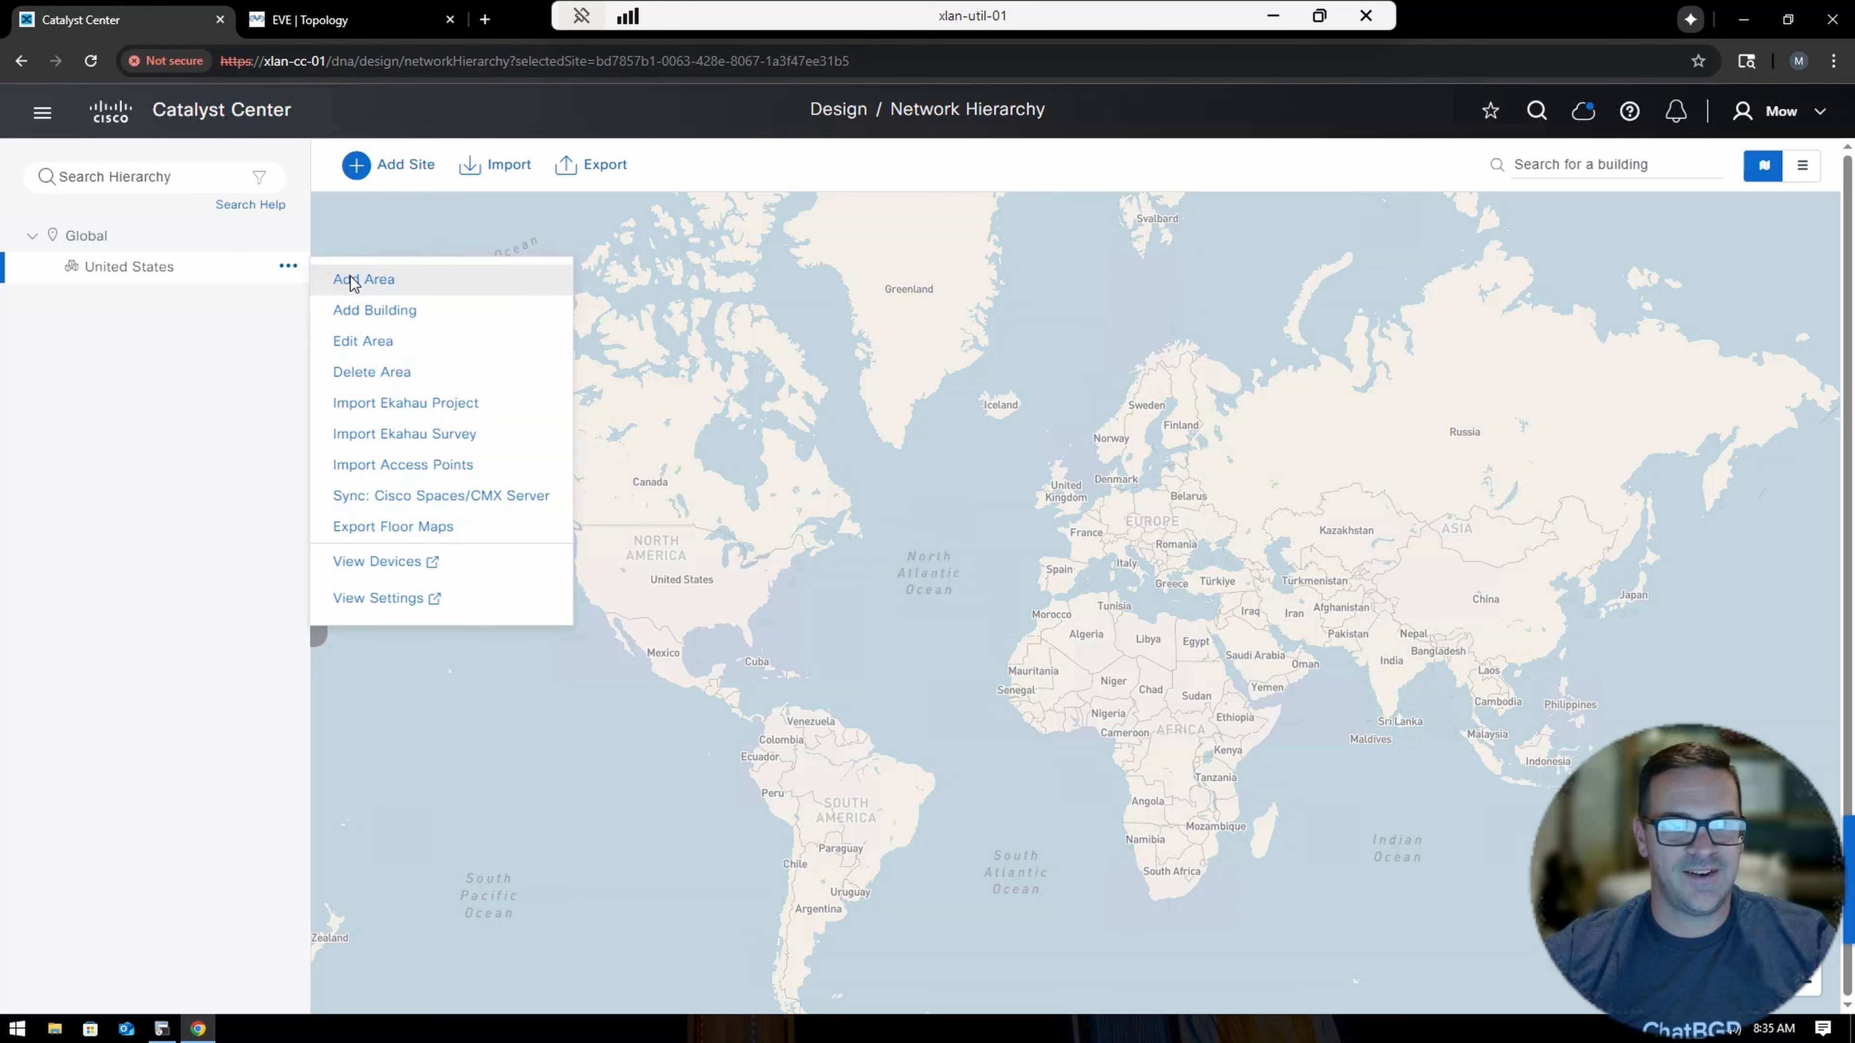
pyautogui.click(353, 281)
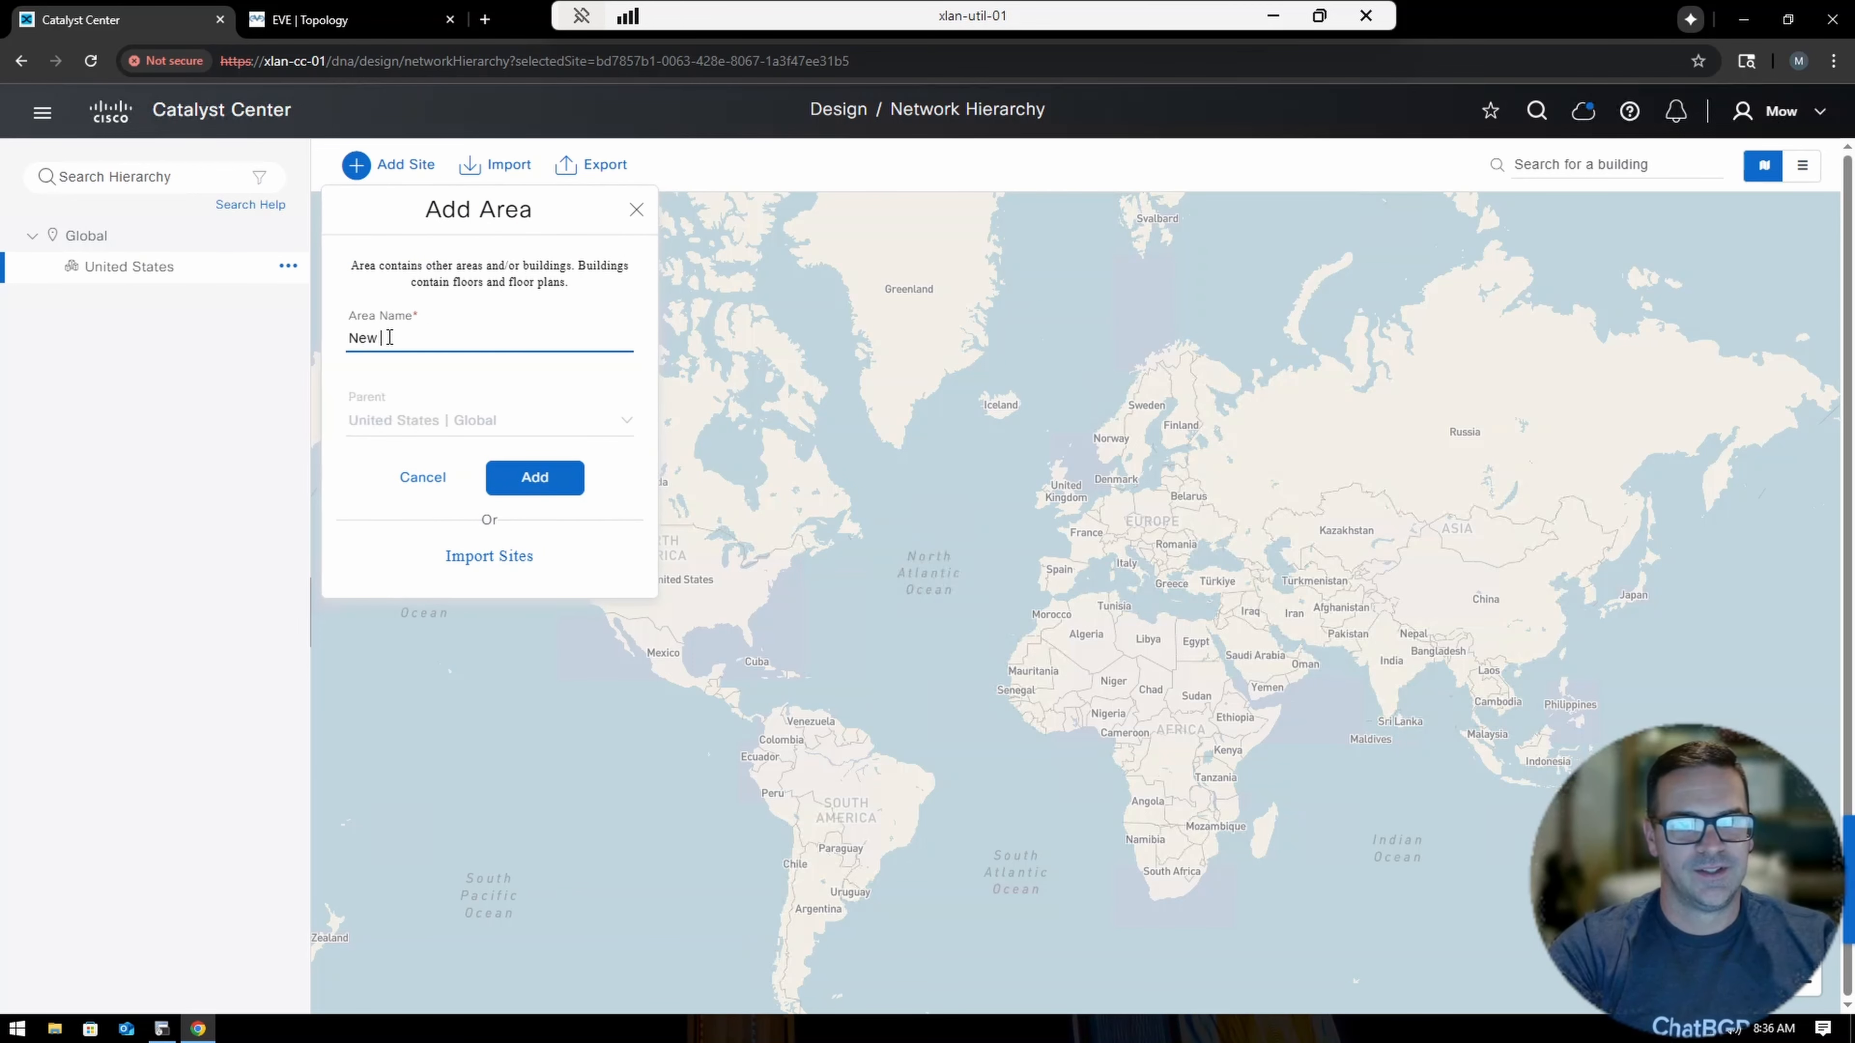
pyautogui.click(517, 486)
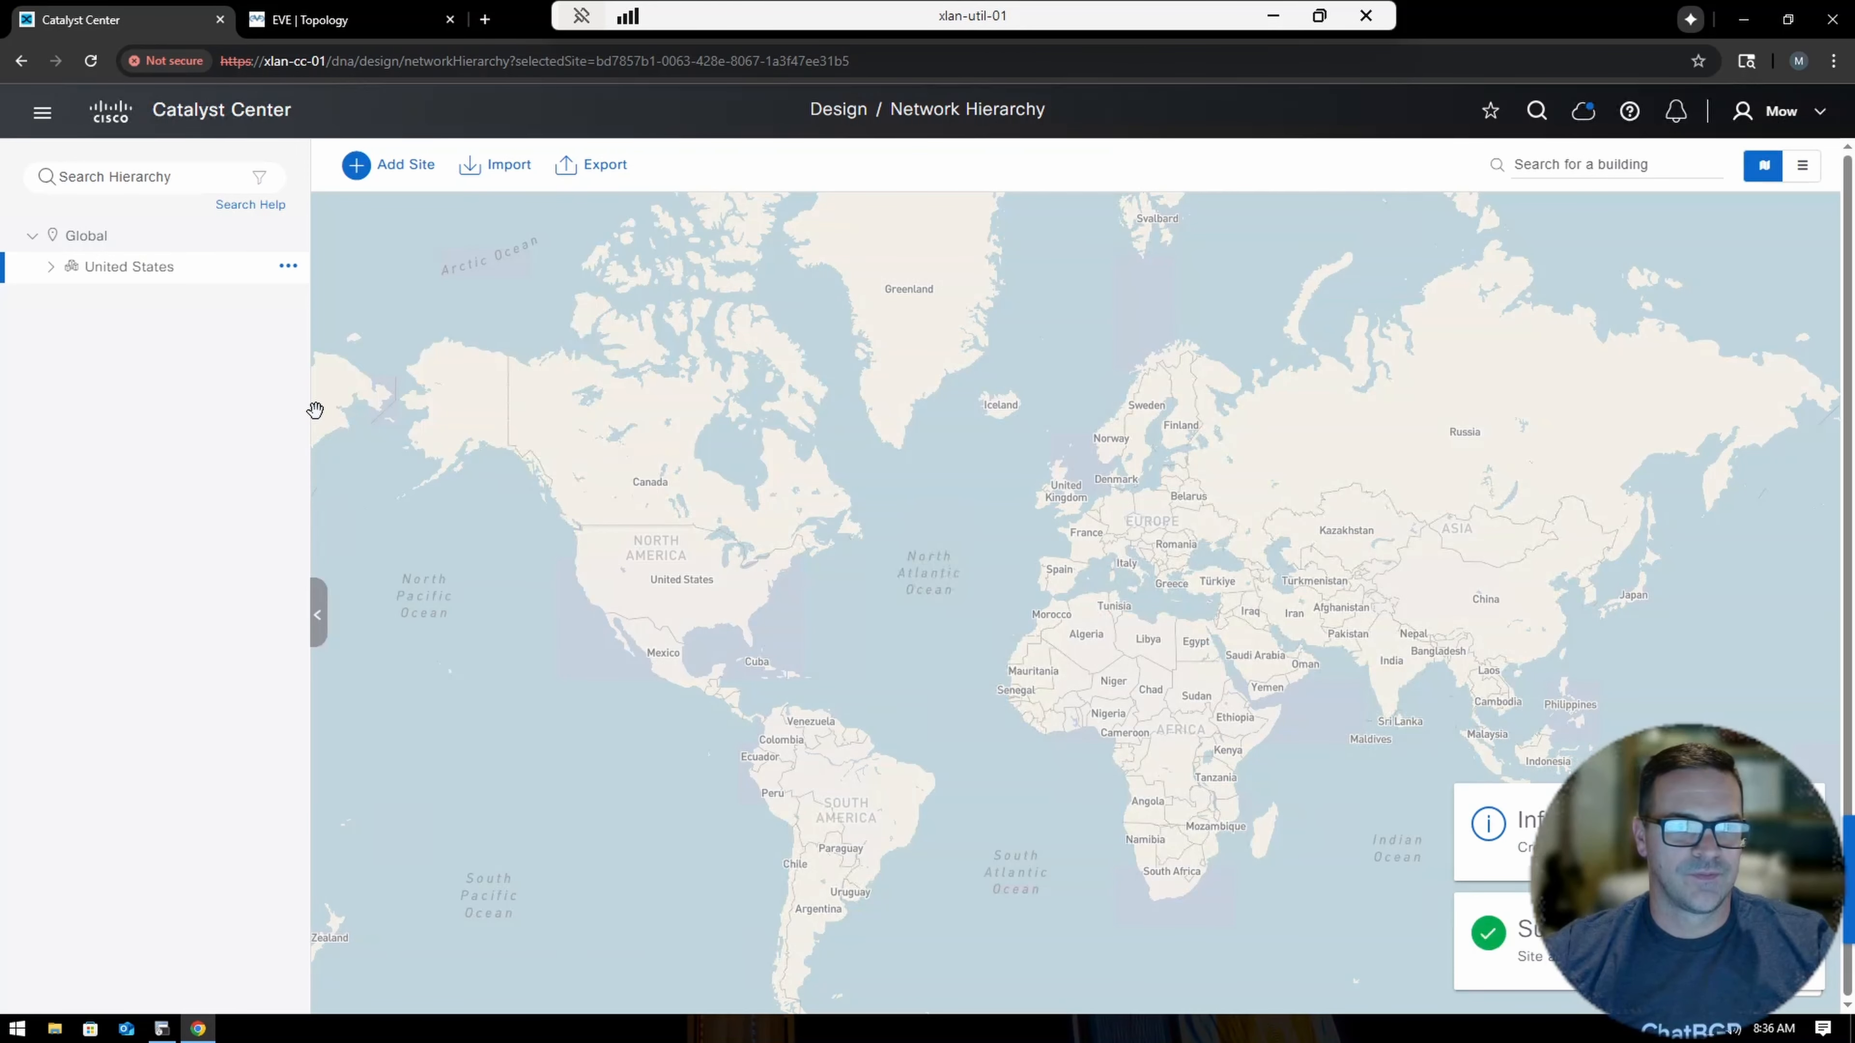
pyautogui.click(51, 269)
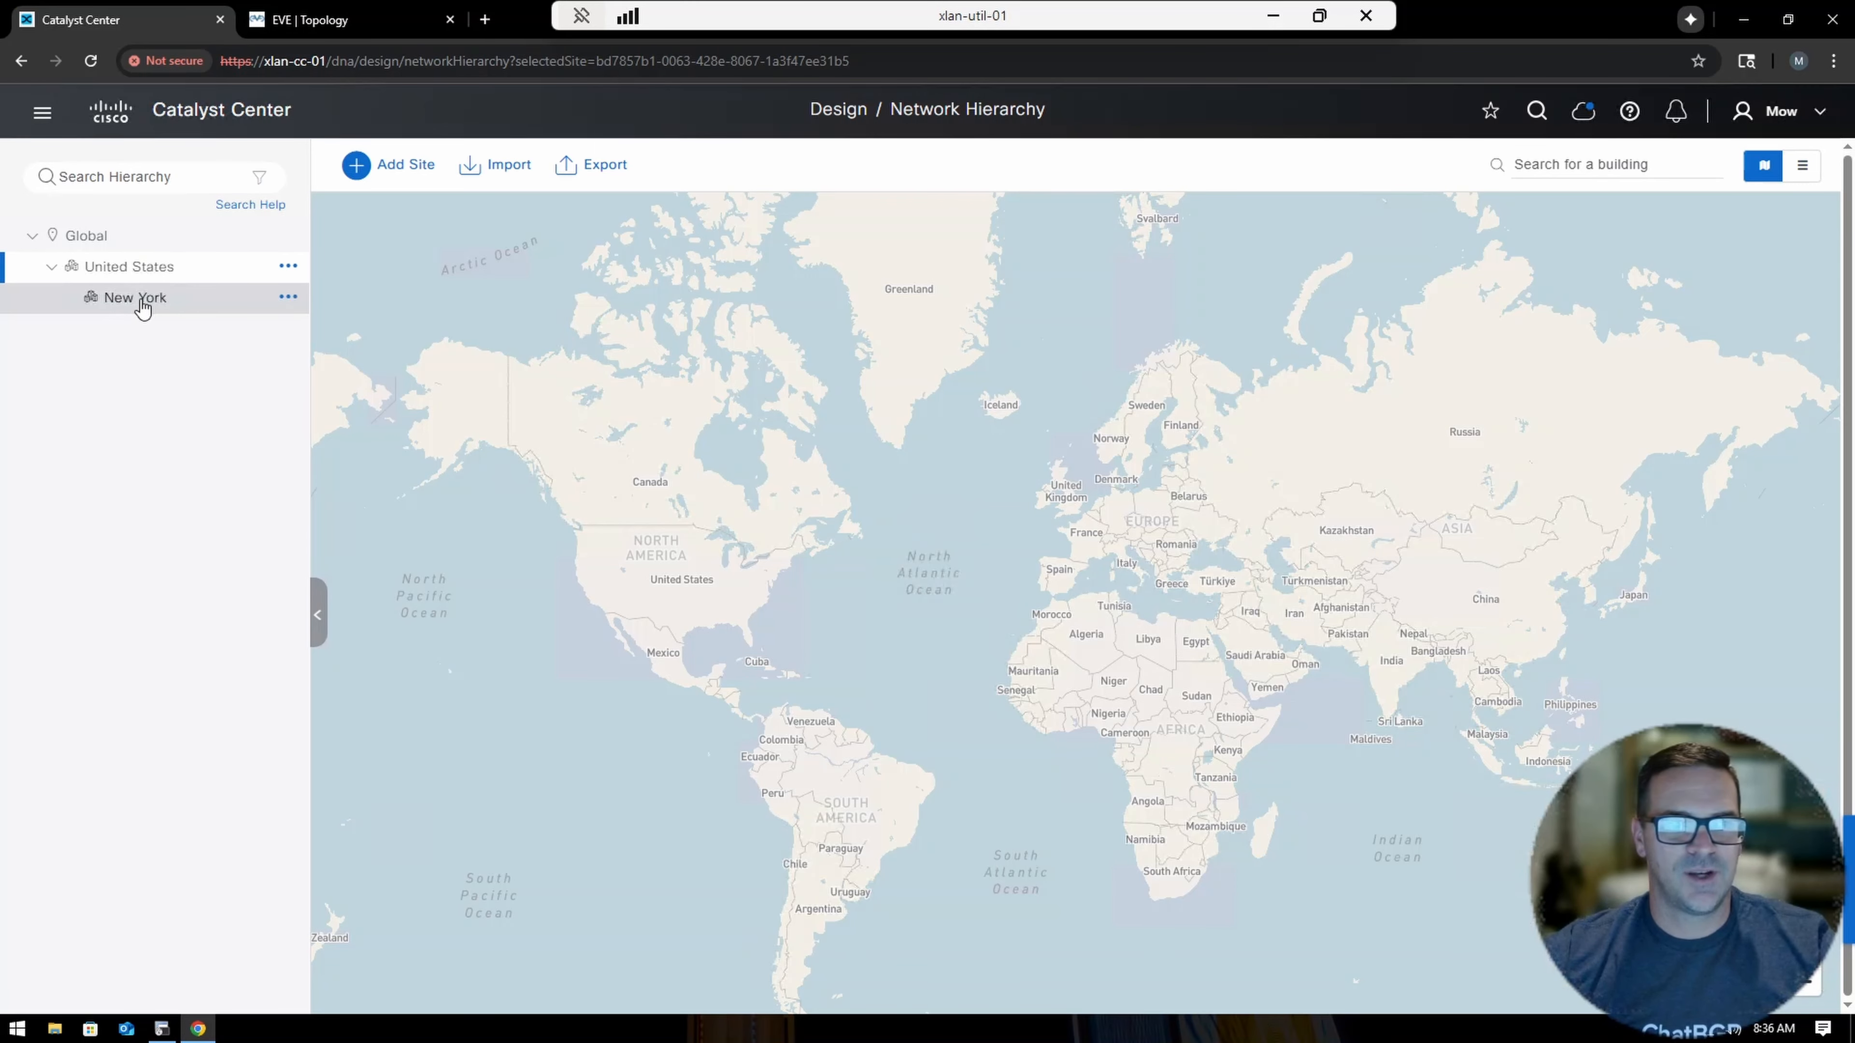
pyautogui.click(288, 297)
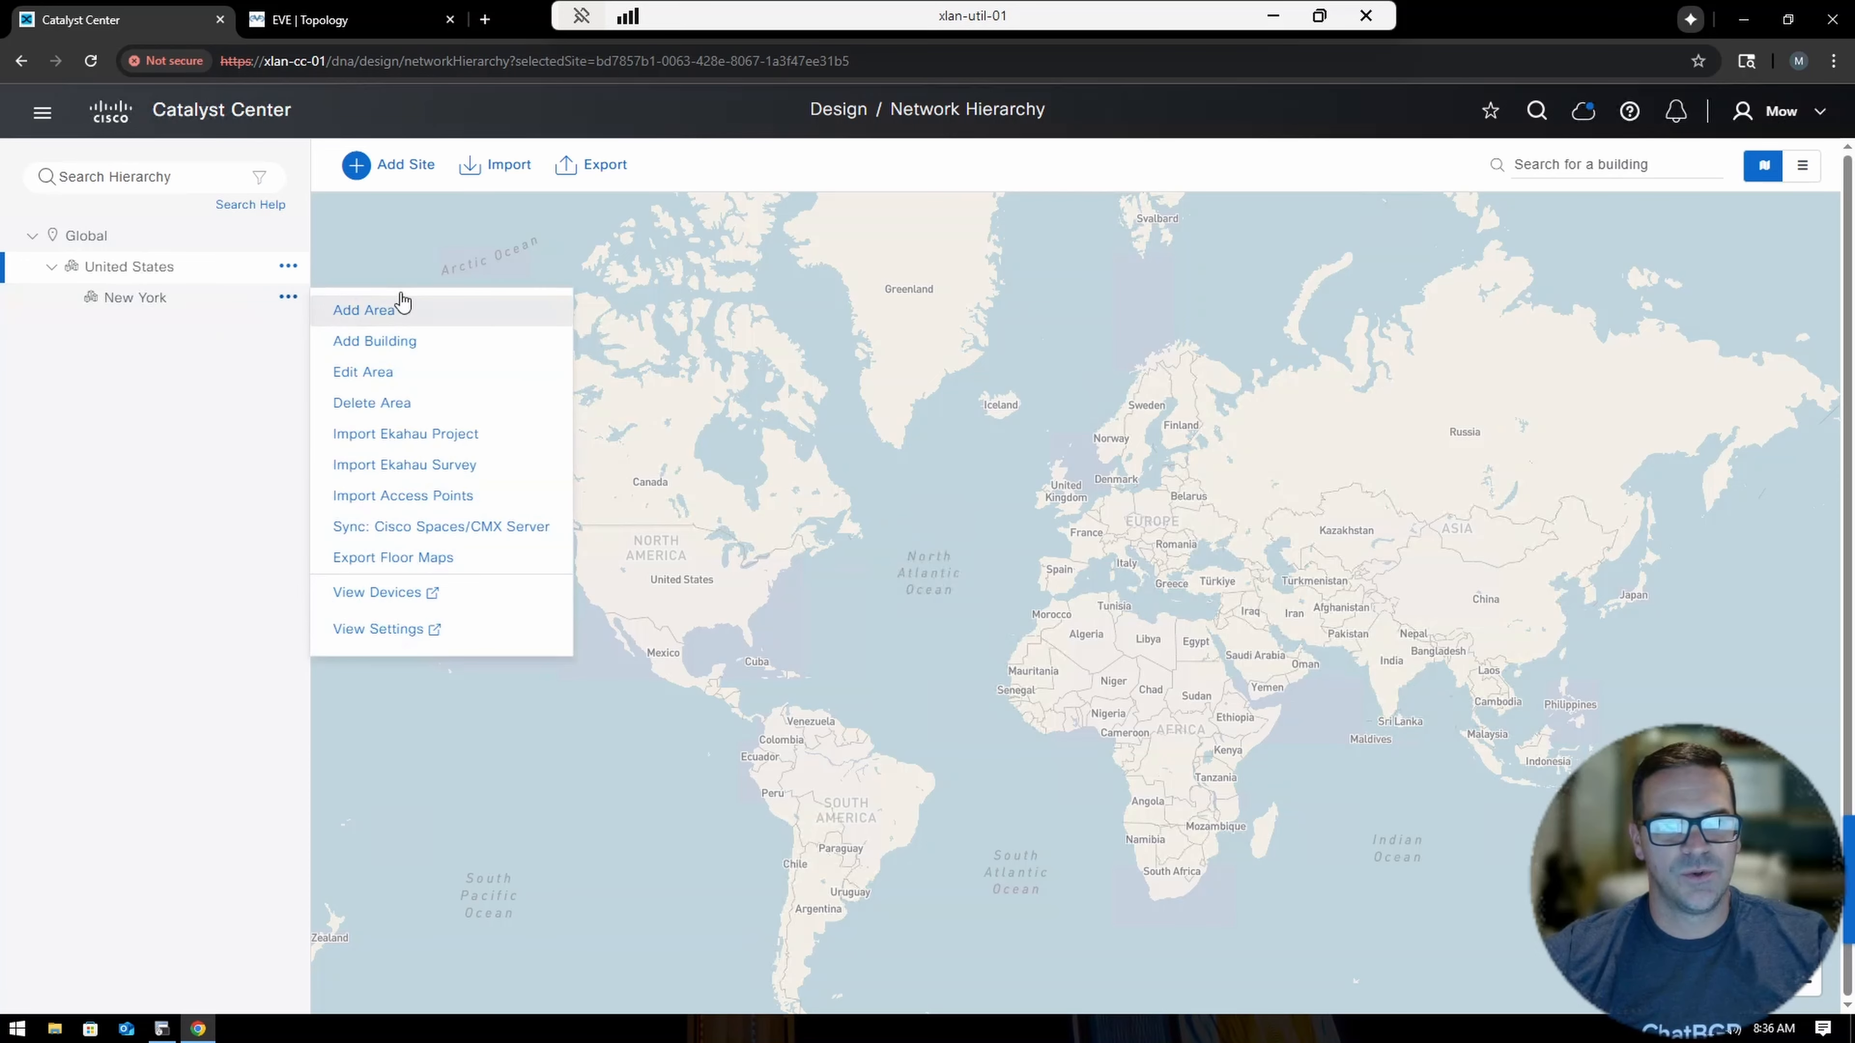
# Add building '1 Penn Plaza' under New York at the 1 Pennsylvania Plaza address.
pyautogui.click(394, 354)
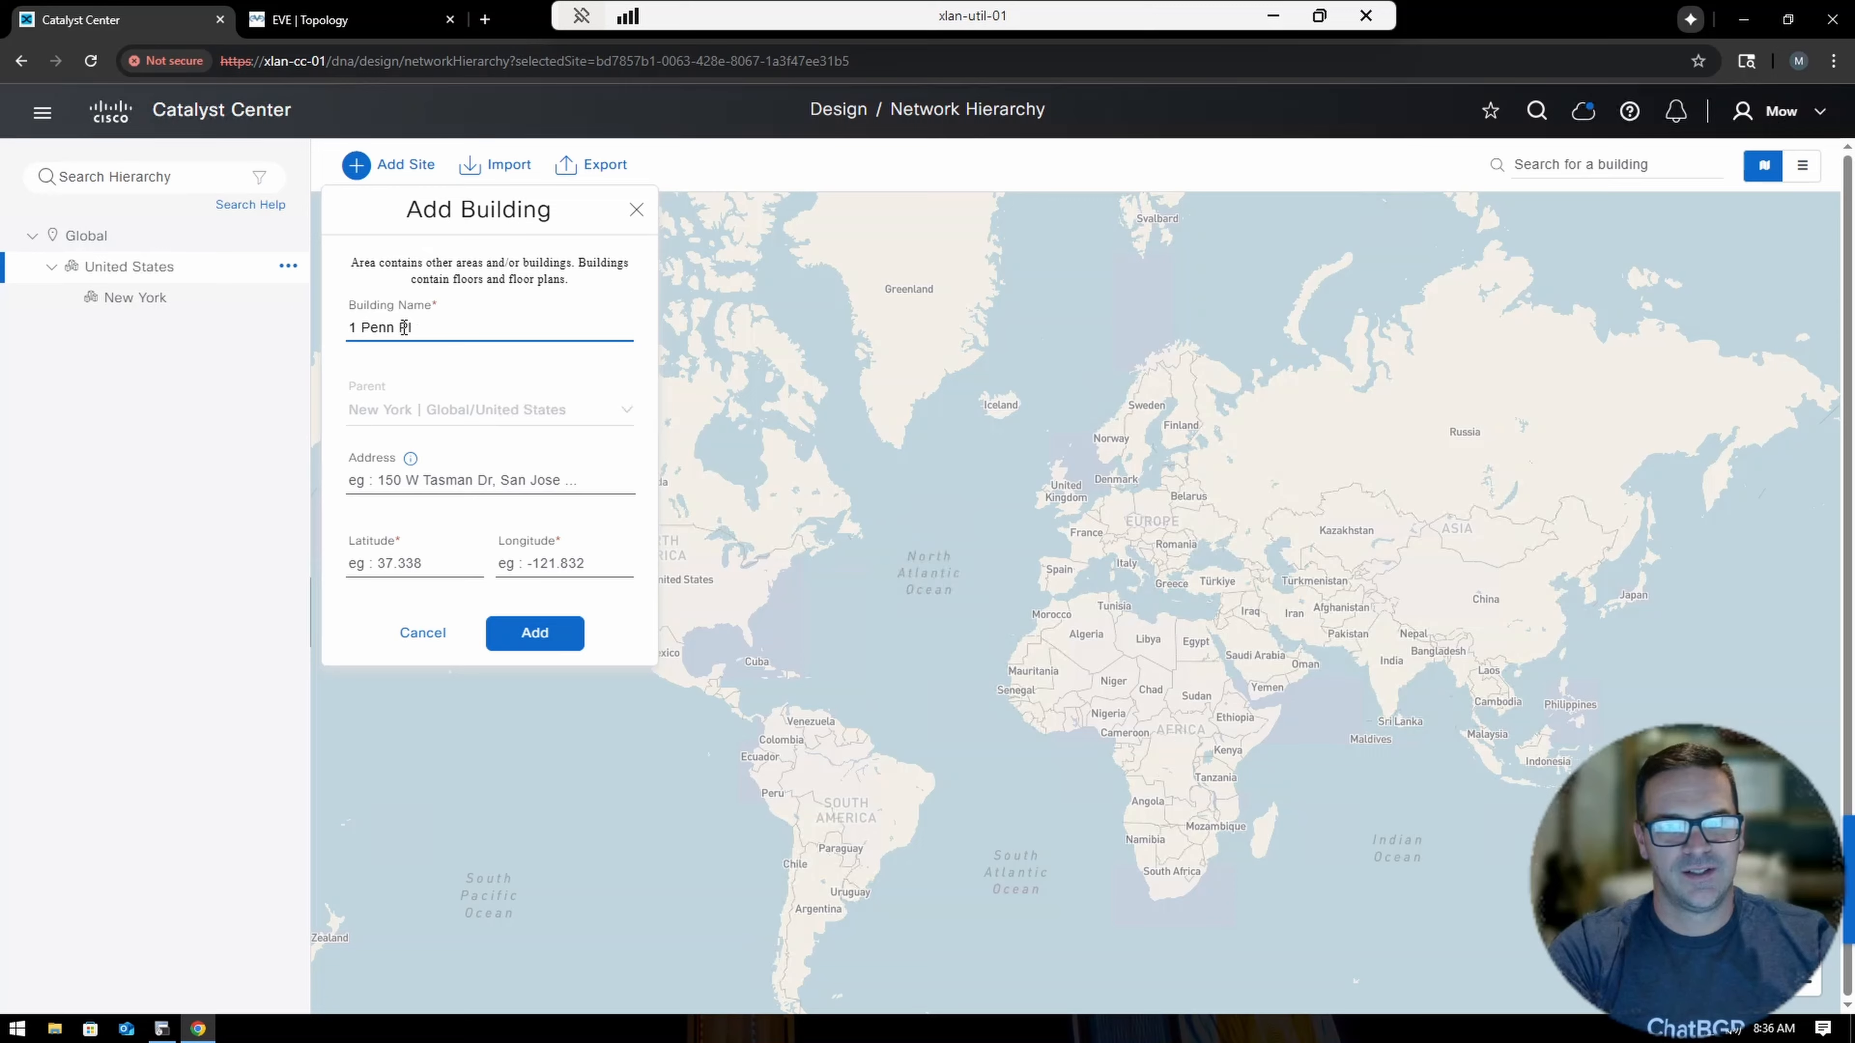
pyautogui.write('1 Penn Plaza')
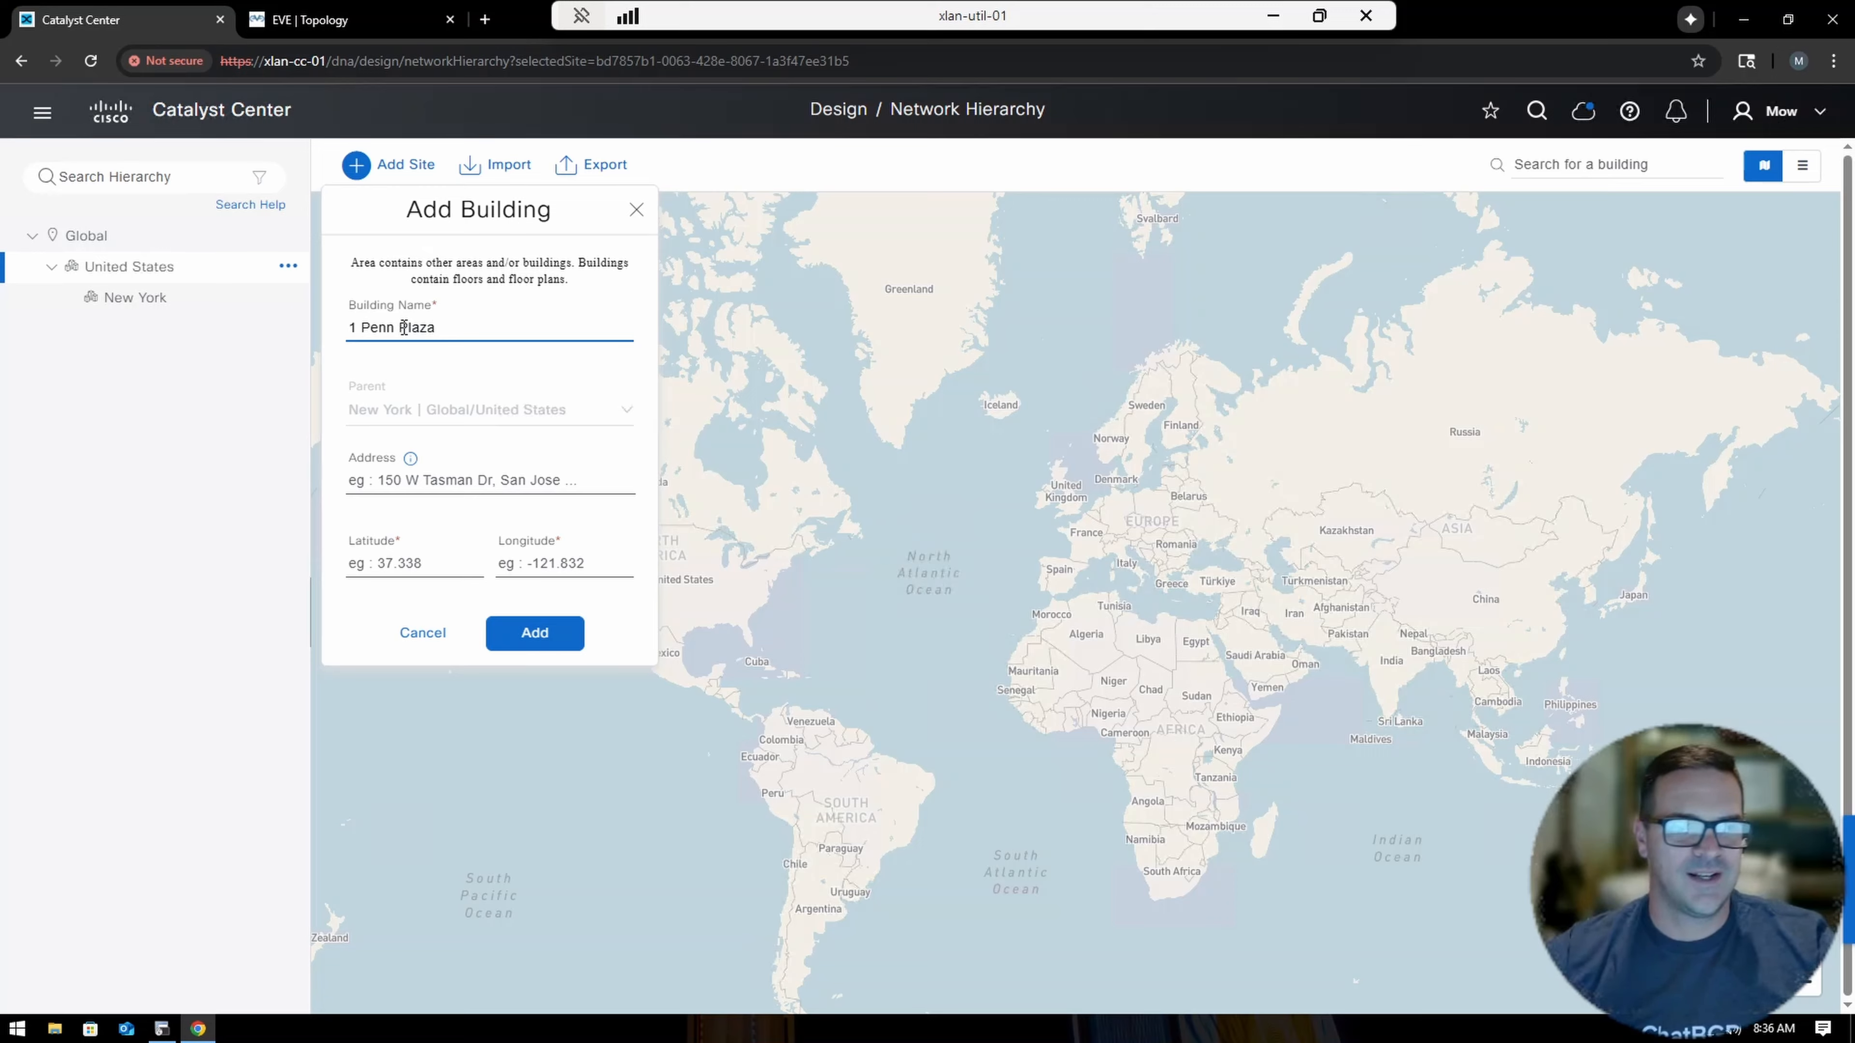
pyautogui.click(430, 476)
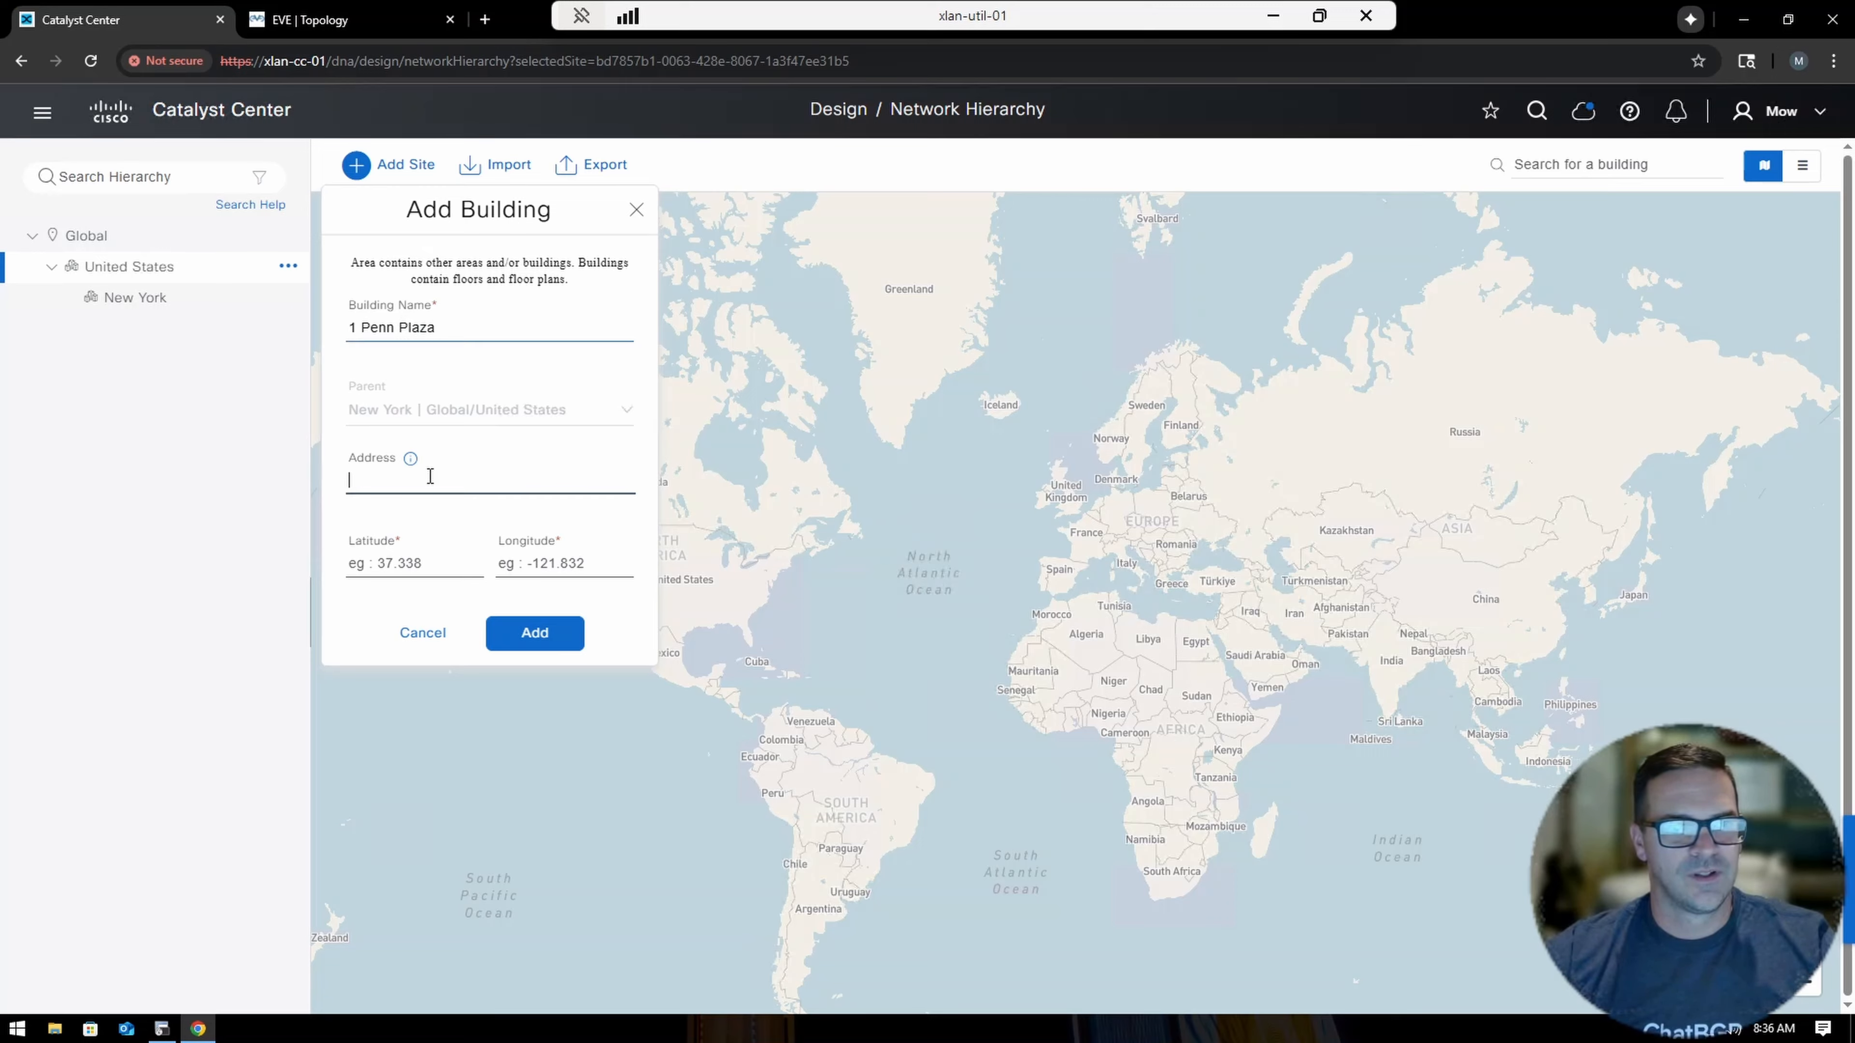
pyautogui.write('1 Penn')
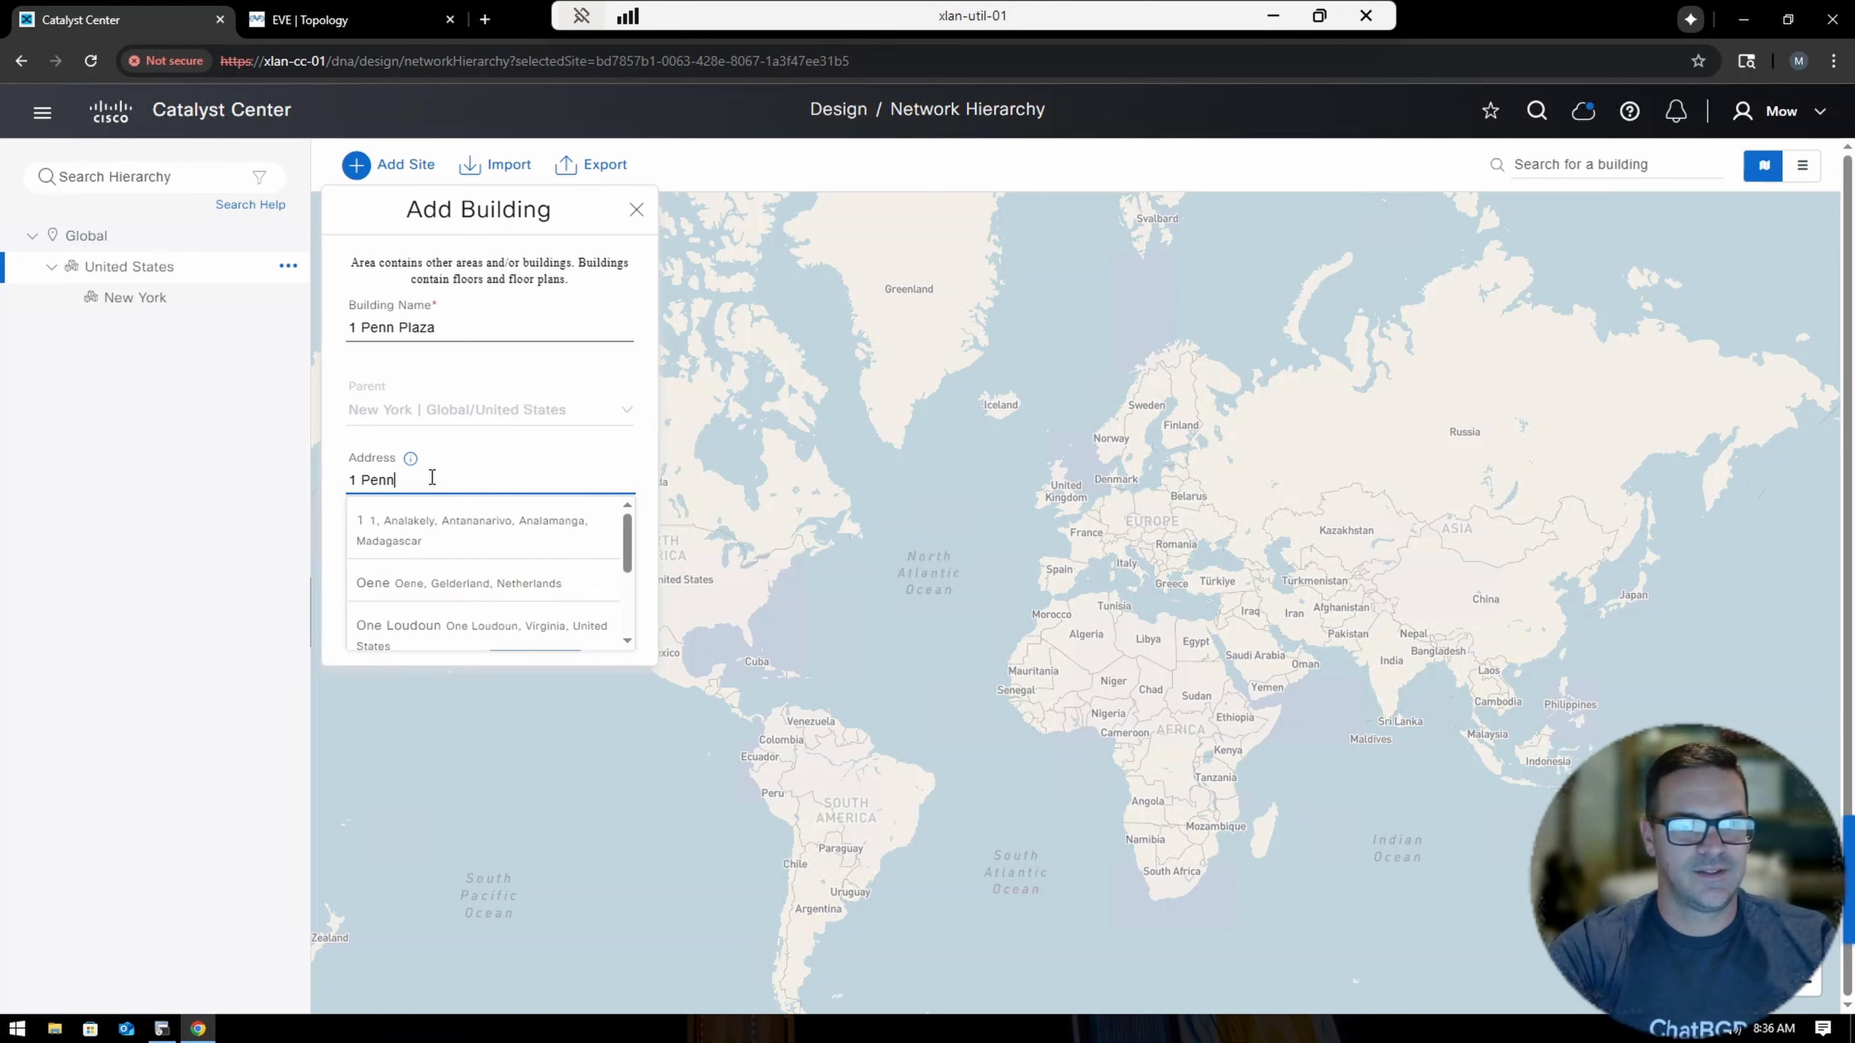
pyautogui.write(' Plaza')
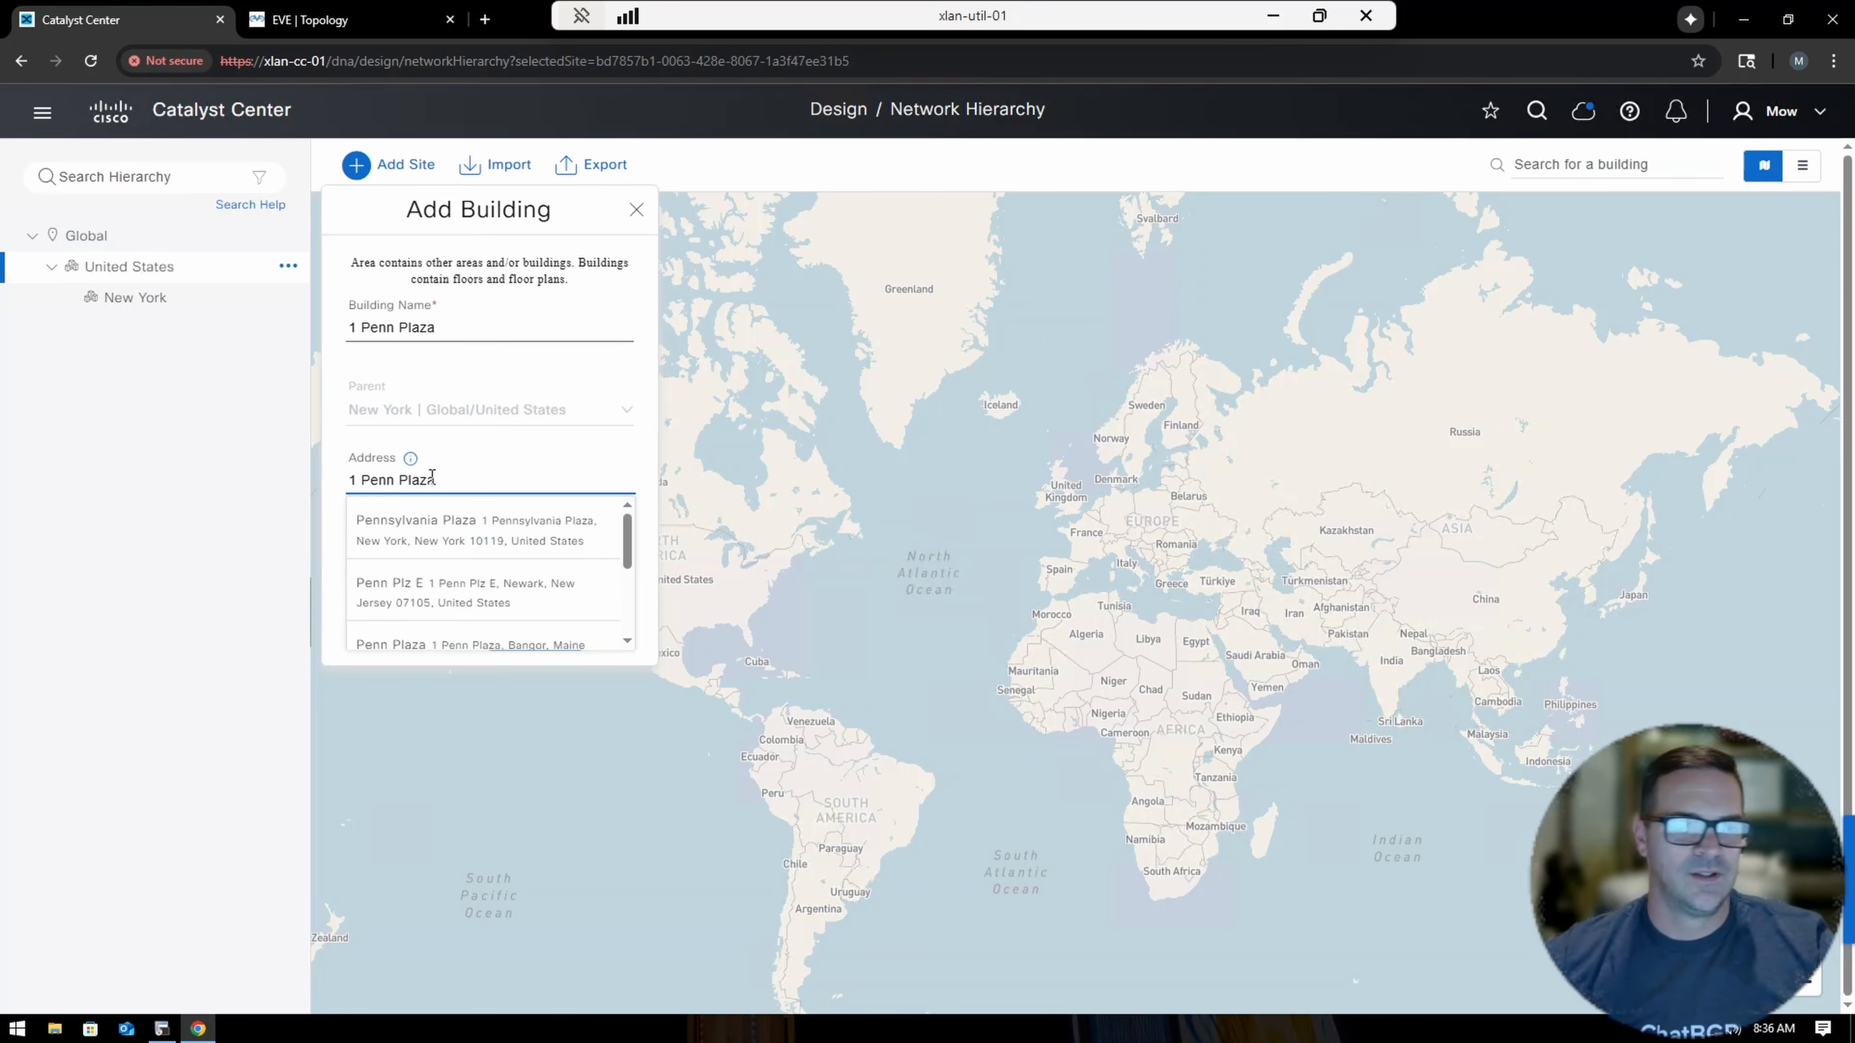
pyautogui.click(459, 532)
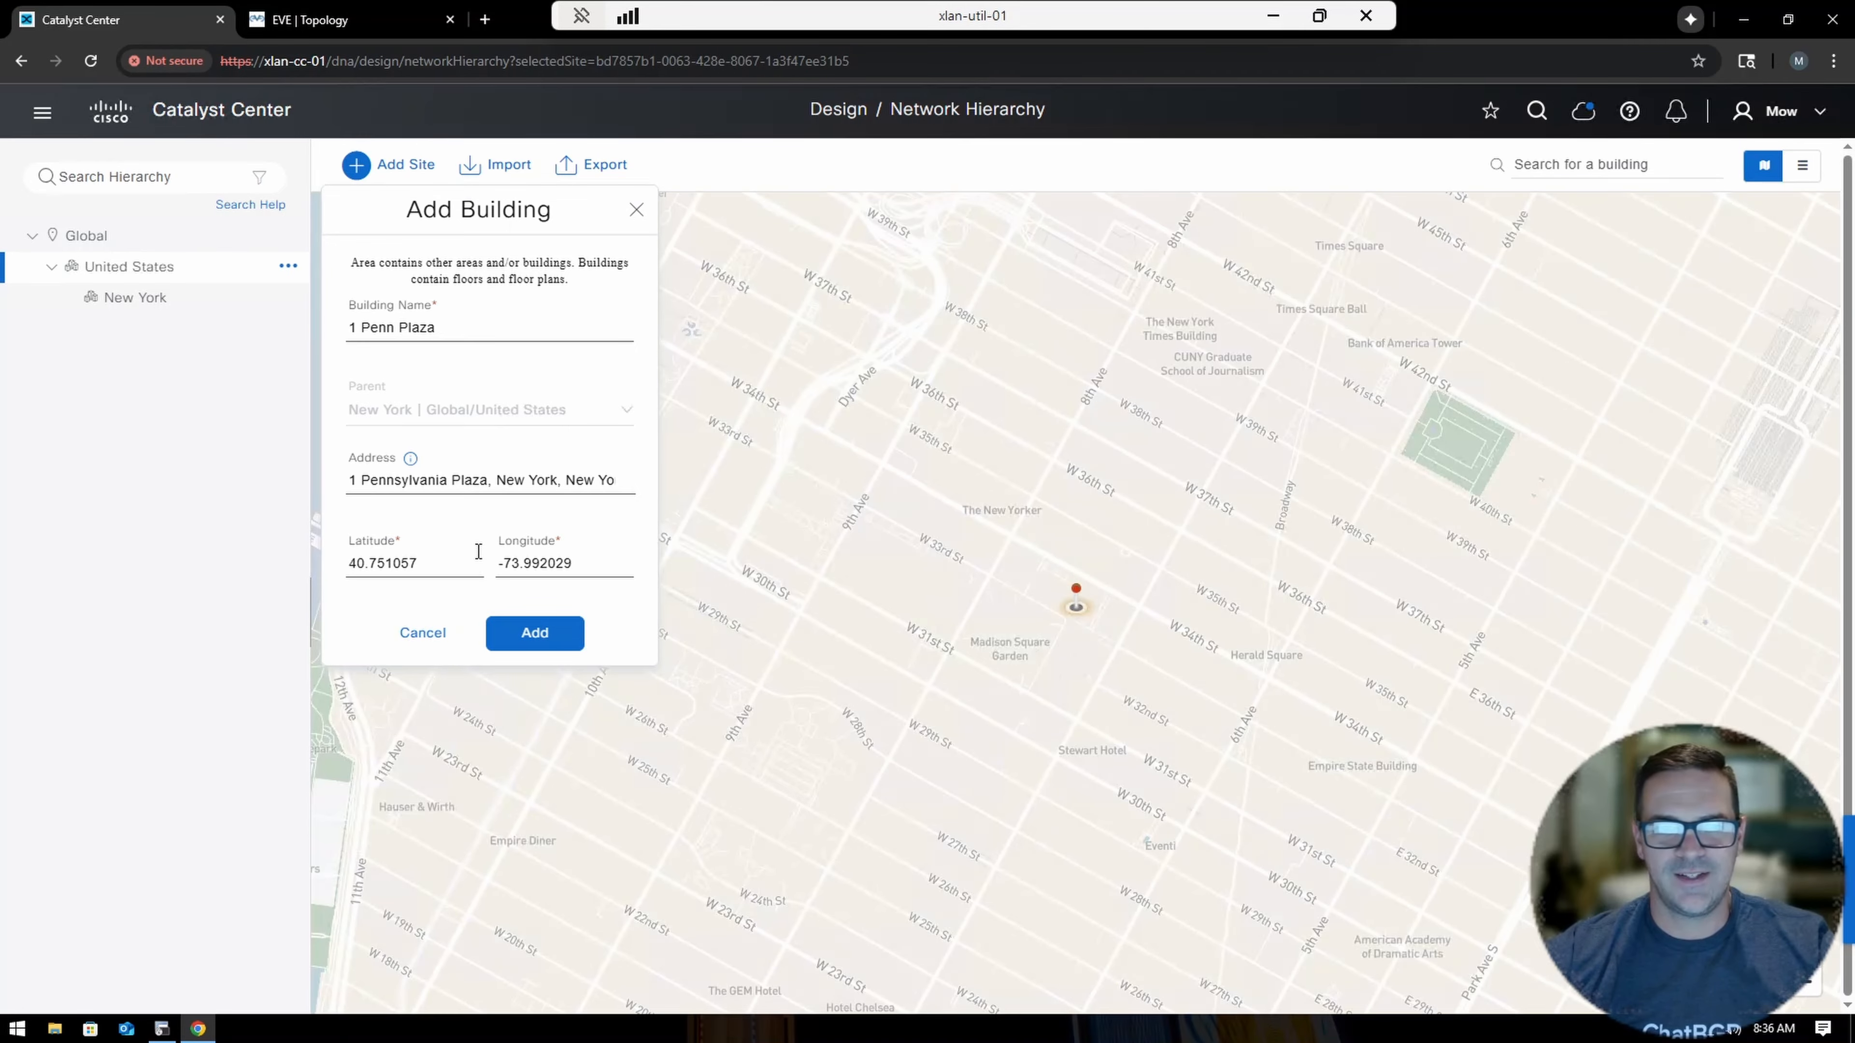
pyautogui.click(536, 631)
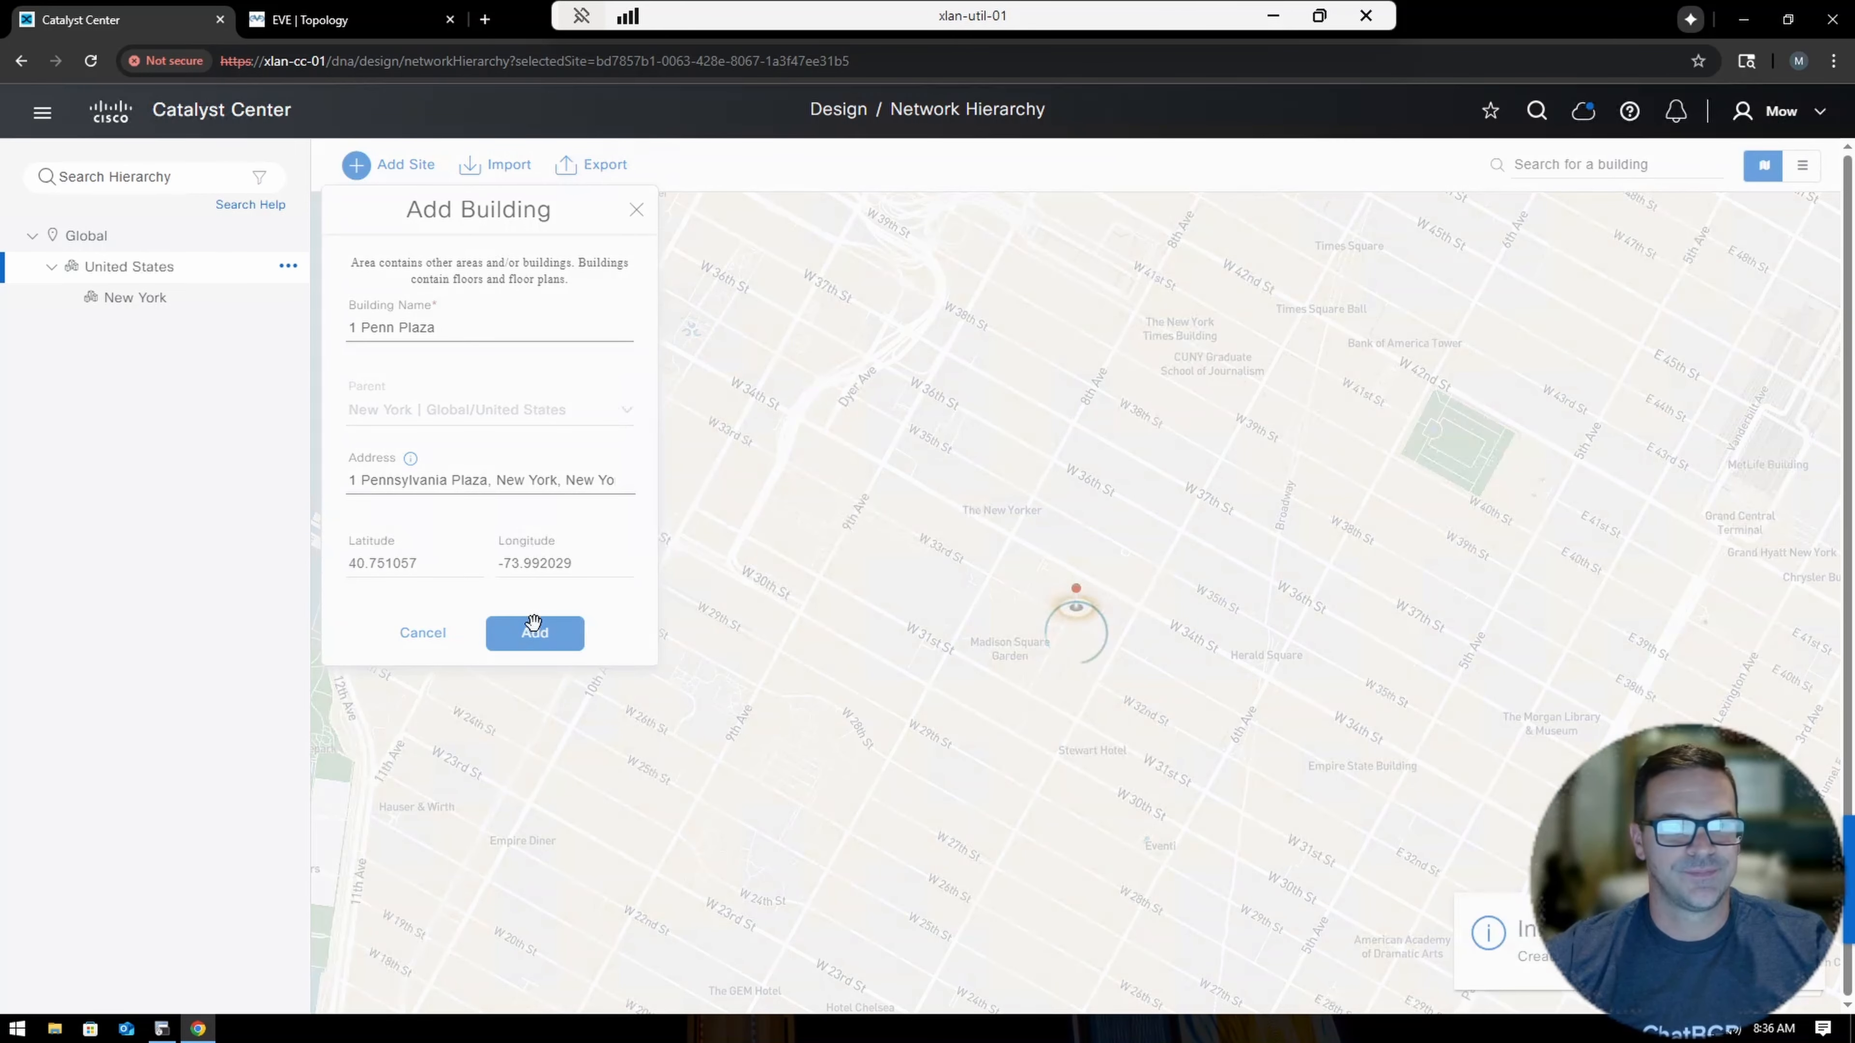
# Expand New York and start adding a floor to 1 Penn Plaza.
pyautogui.click(71, 298)
pyautogui.click(288, 328)
pyautogui.click(333, 359)
pyautogui.click(397, 279)
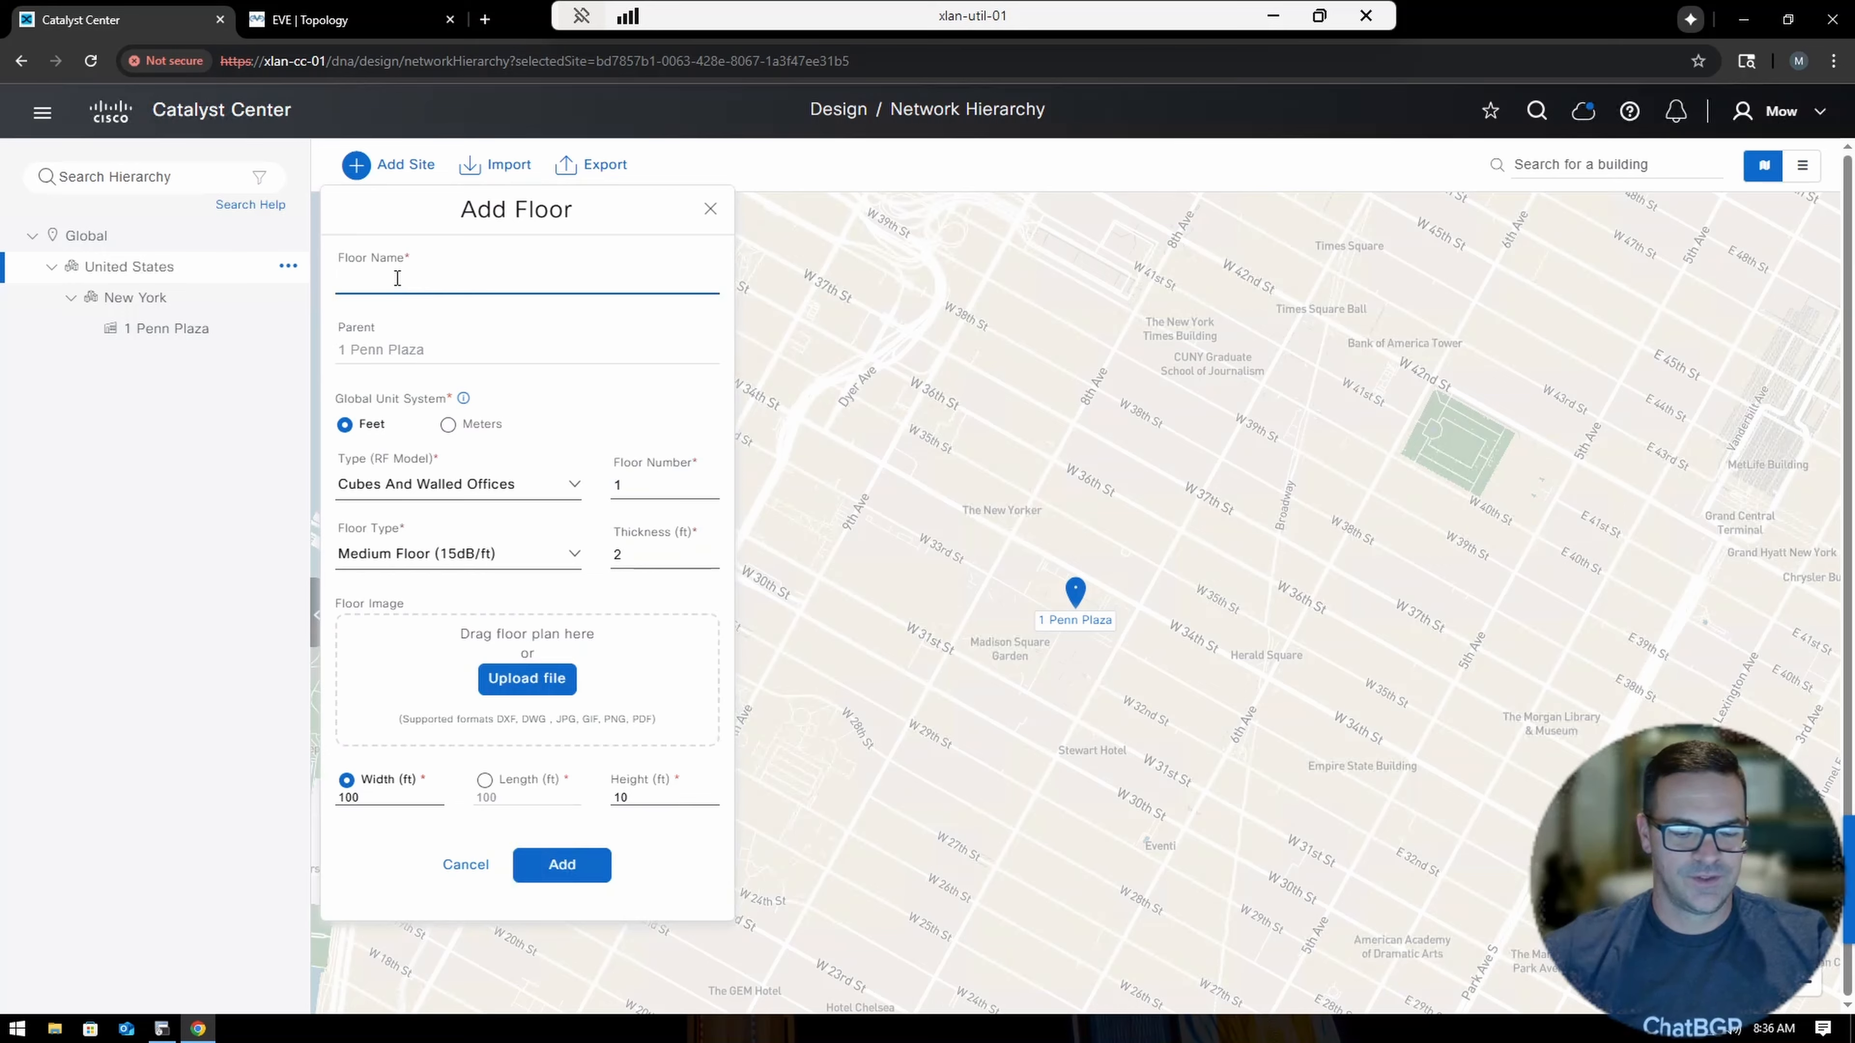
# Name the floor '9th Floor', set its floor number to 9, and start uploading a floor image.
pyautogui.write('9th Floor')
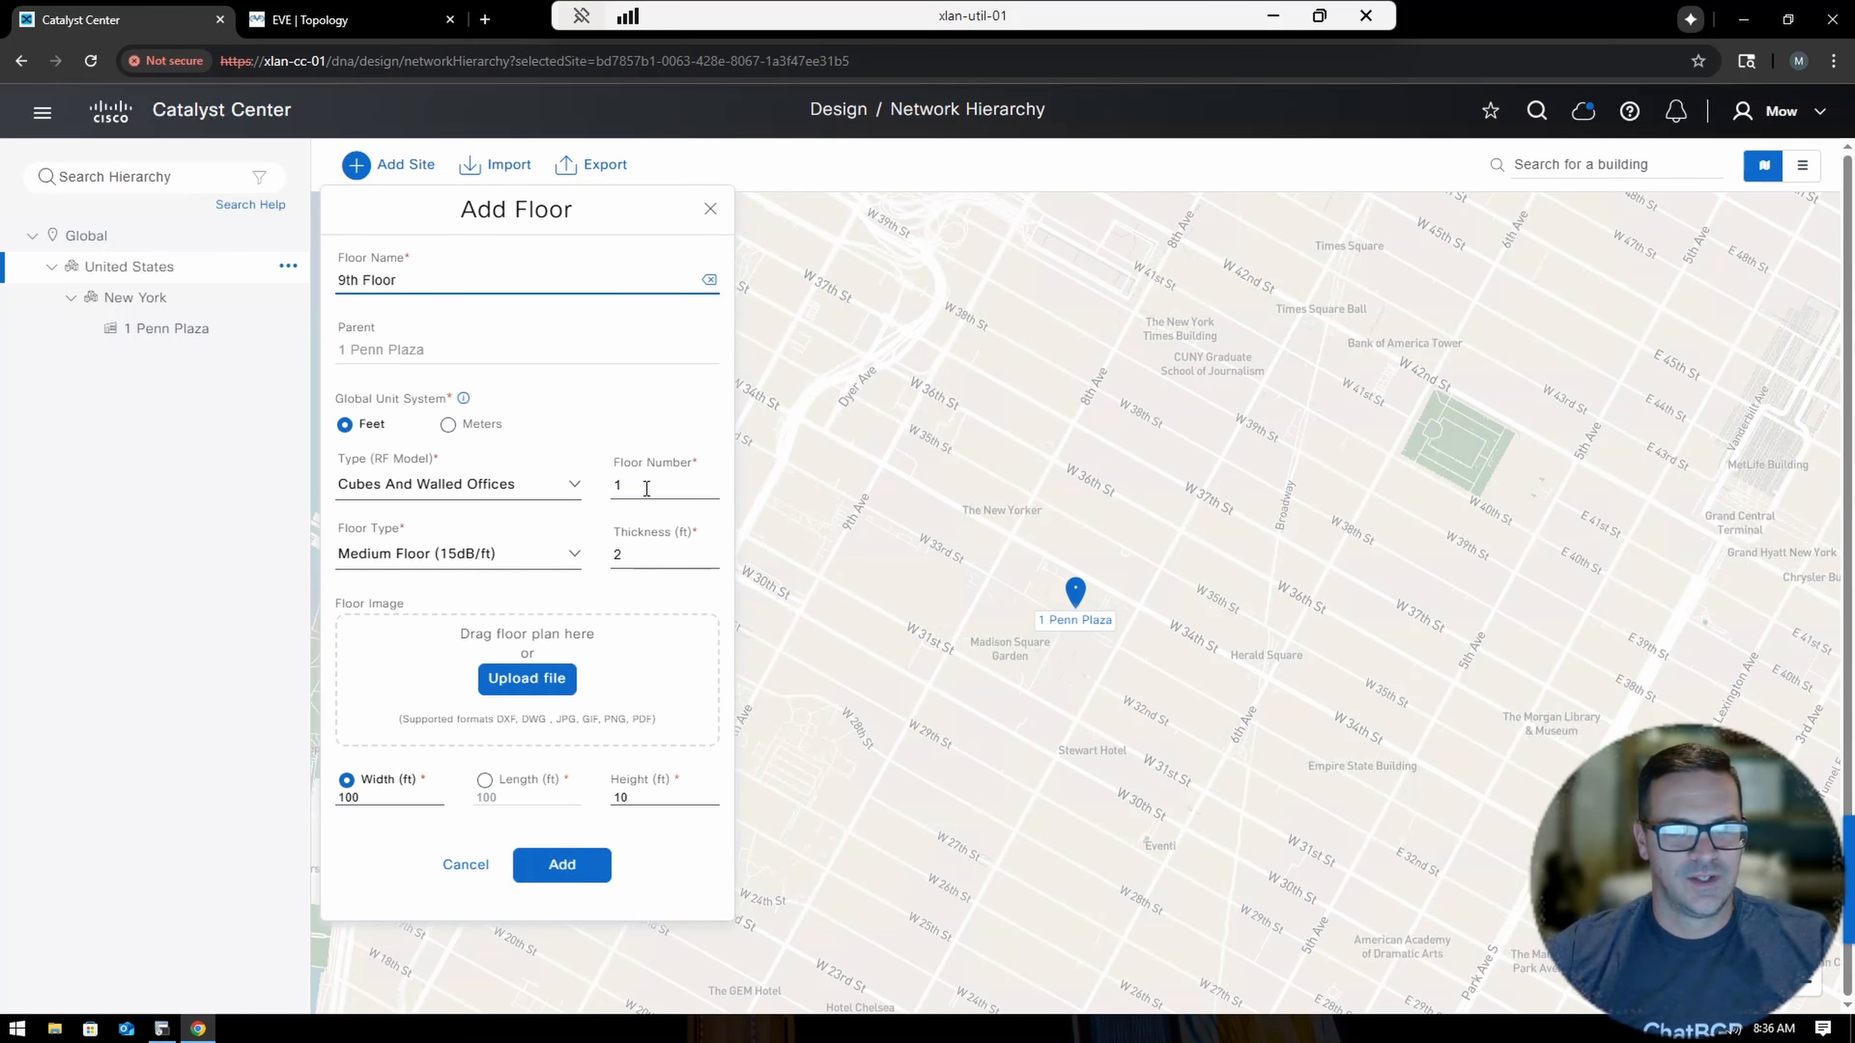
pyautogui.moveTo(648, 488); pyautogui.dragTo(589, 479)
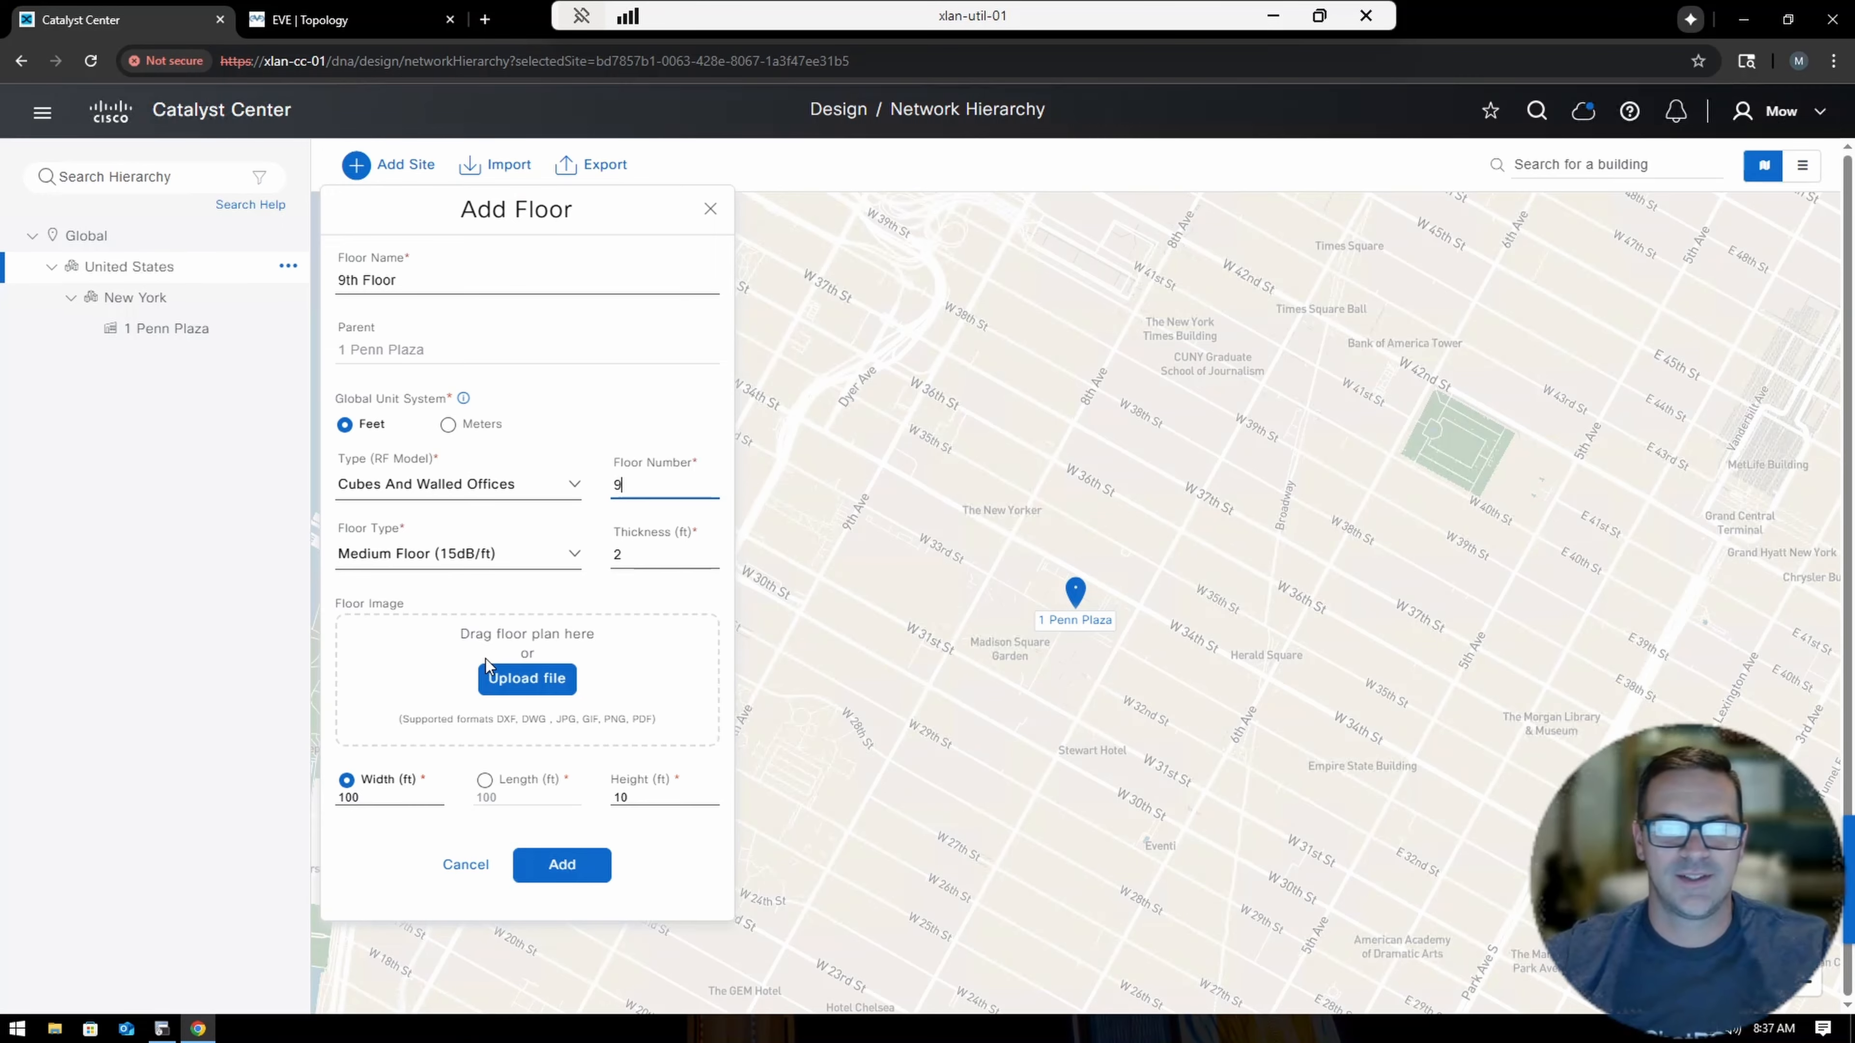
pyautogui.click(533, 682)
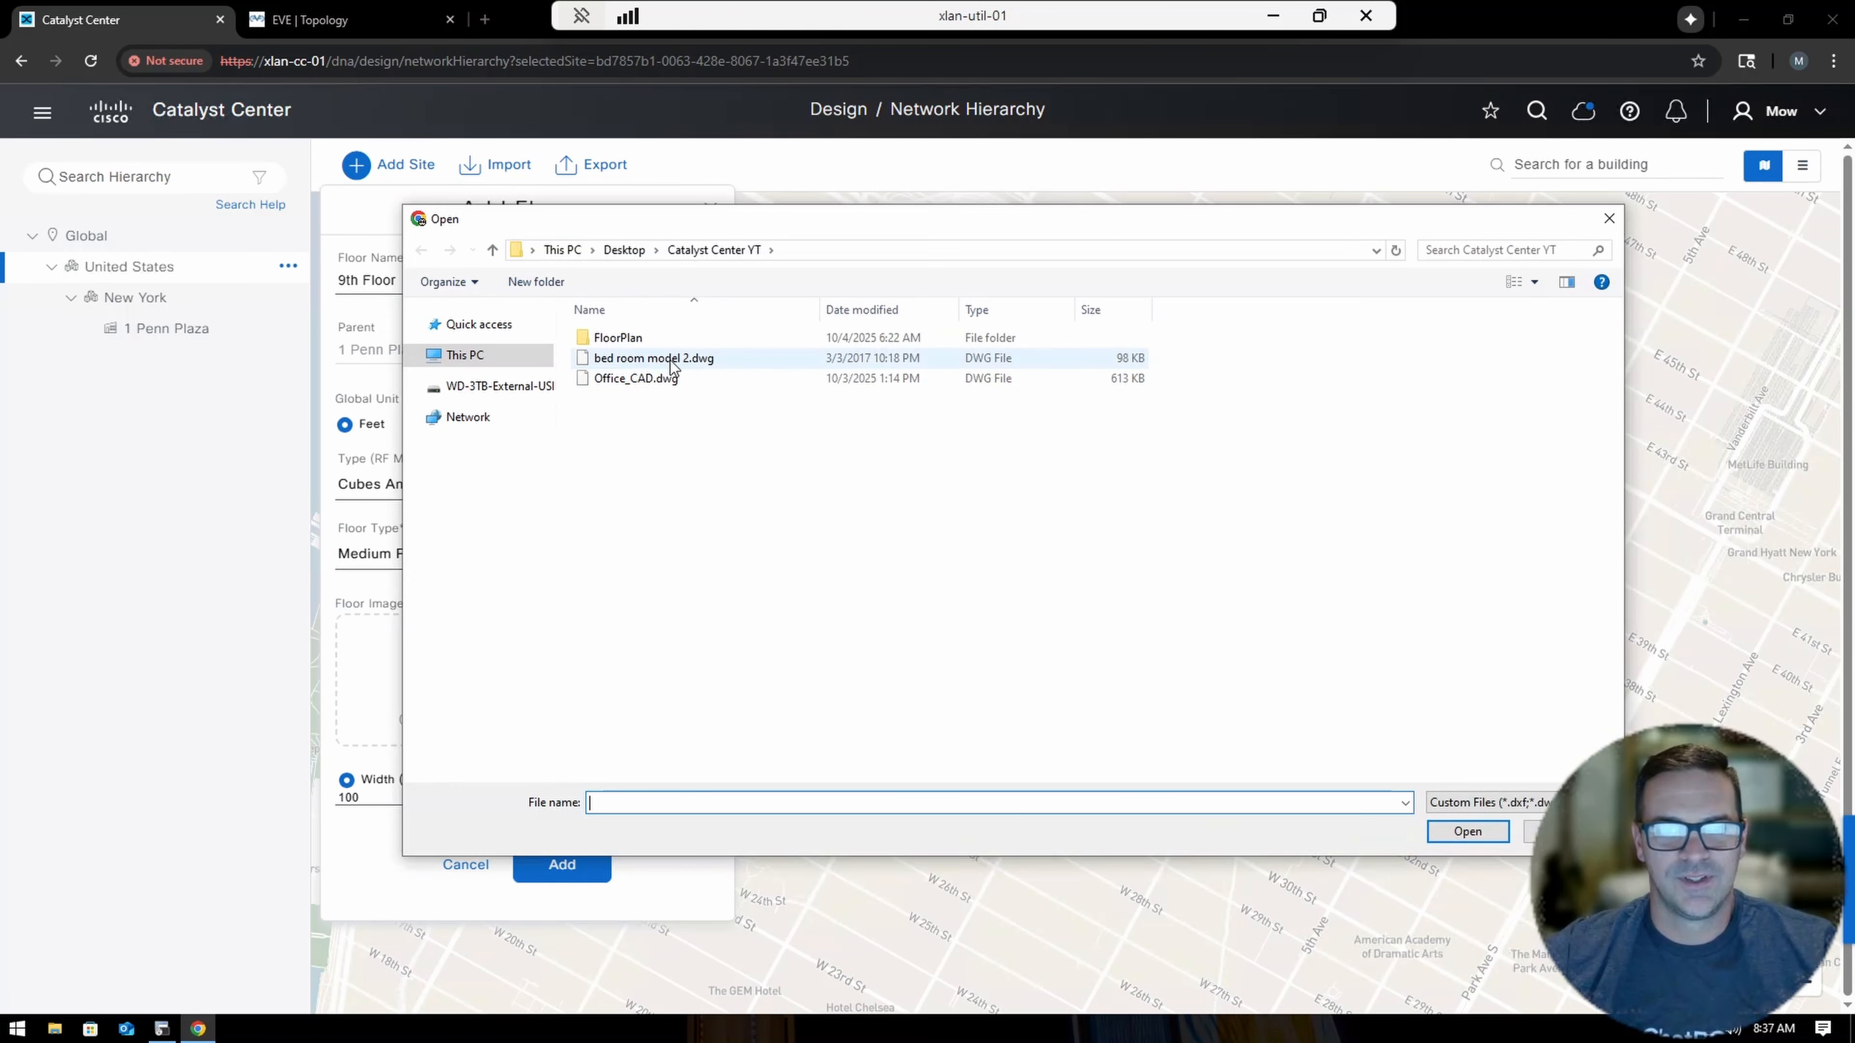
# Upload 'bed room model 2.dwg' as the floor plan, accept its layers, and save the 9th Floor.
pyautogui.click(613, 359)
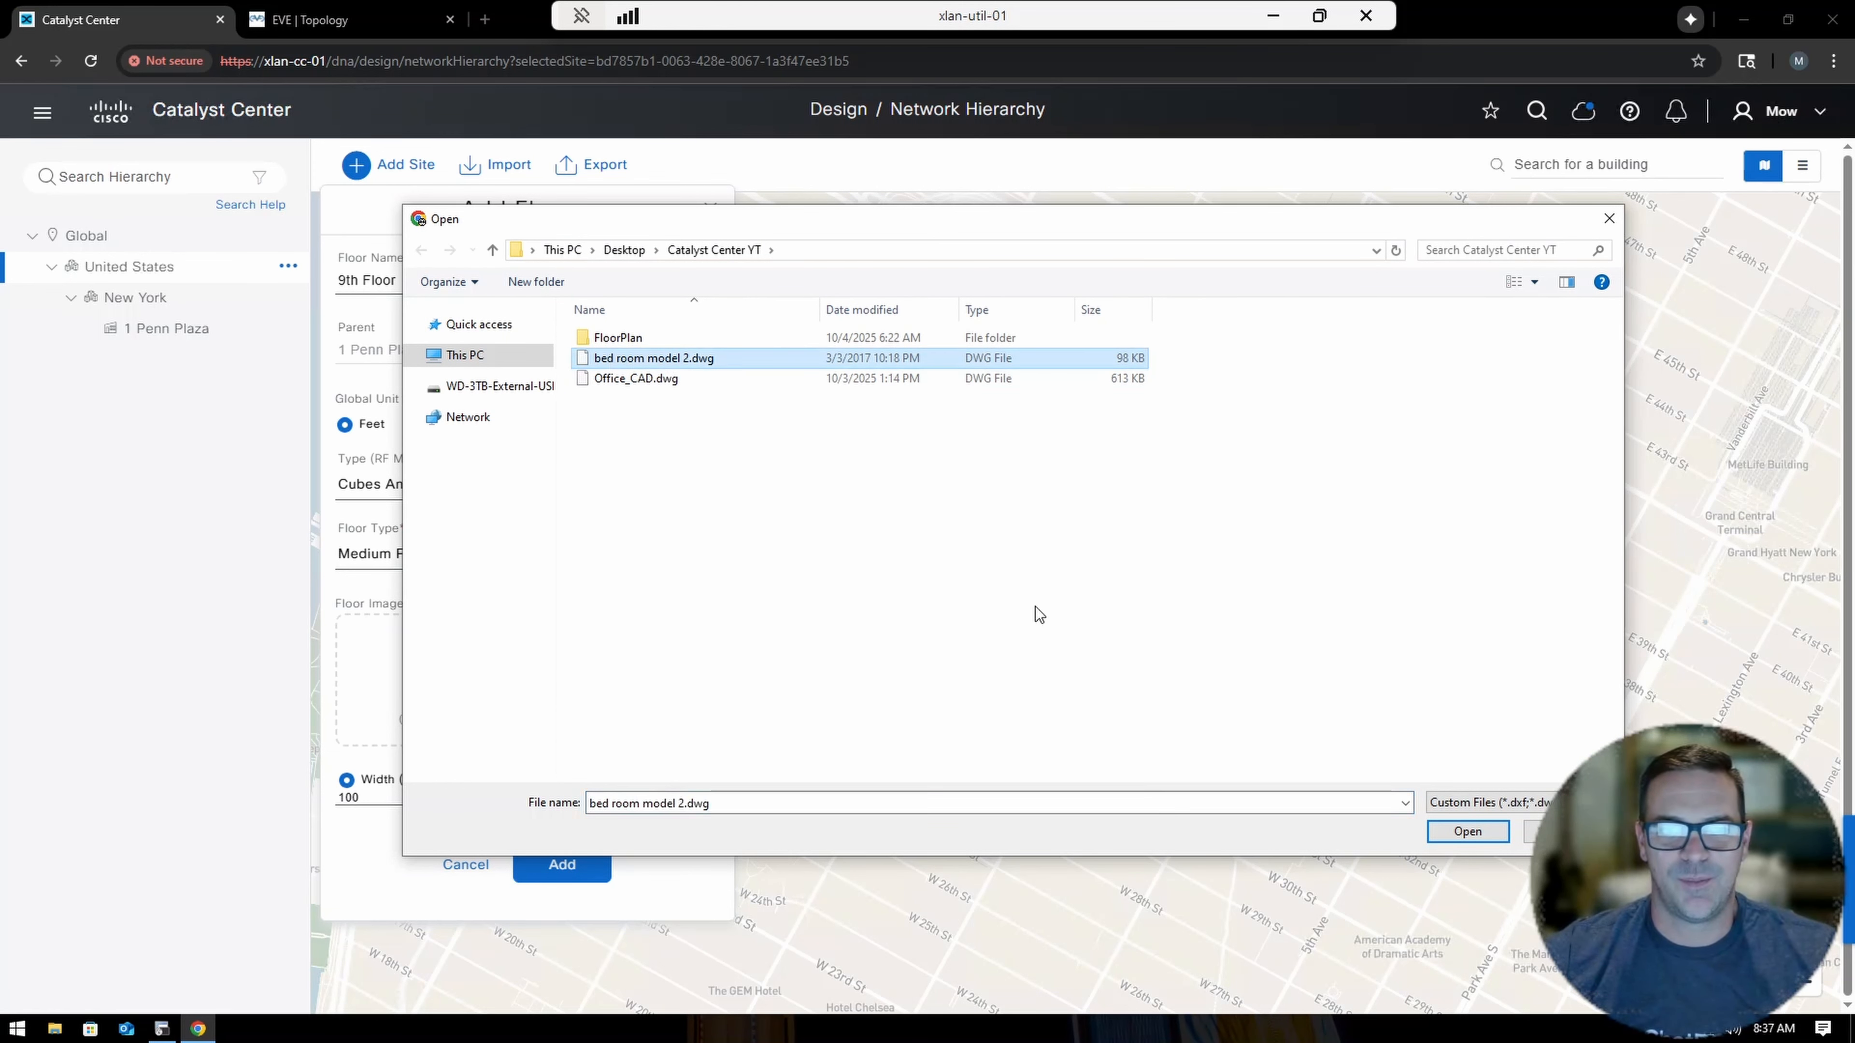
pyautogui.click(1467, 831)
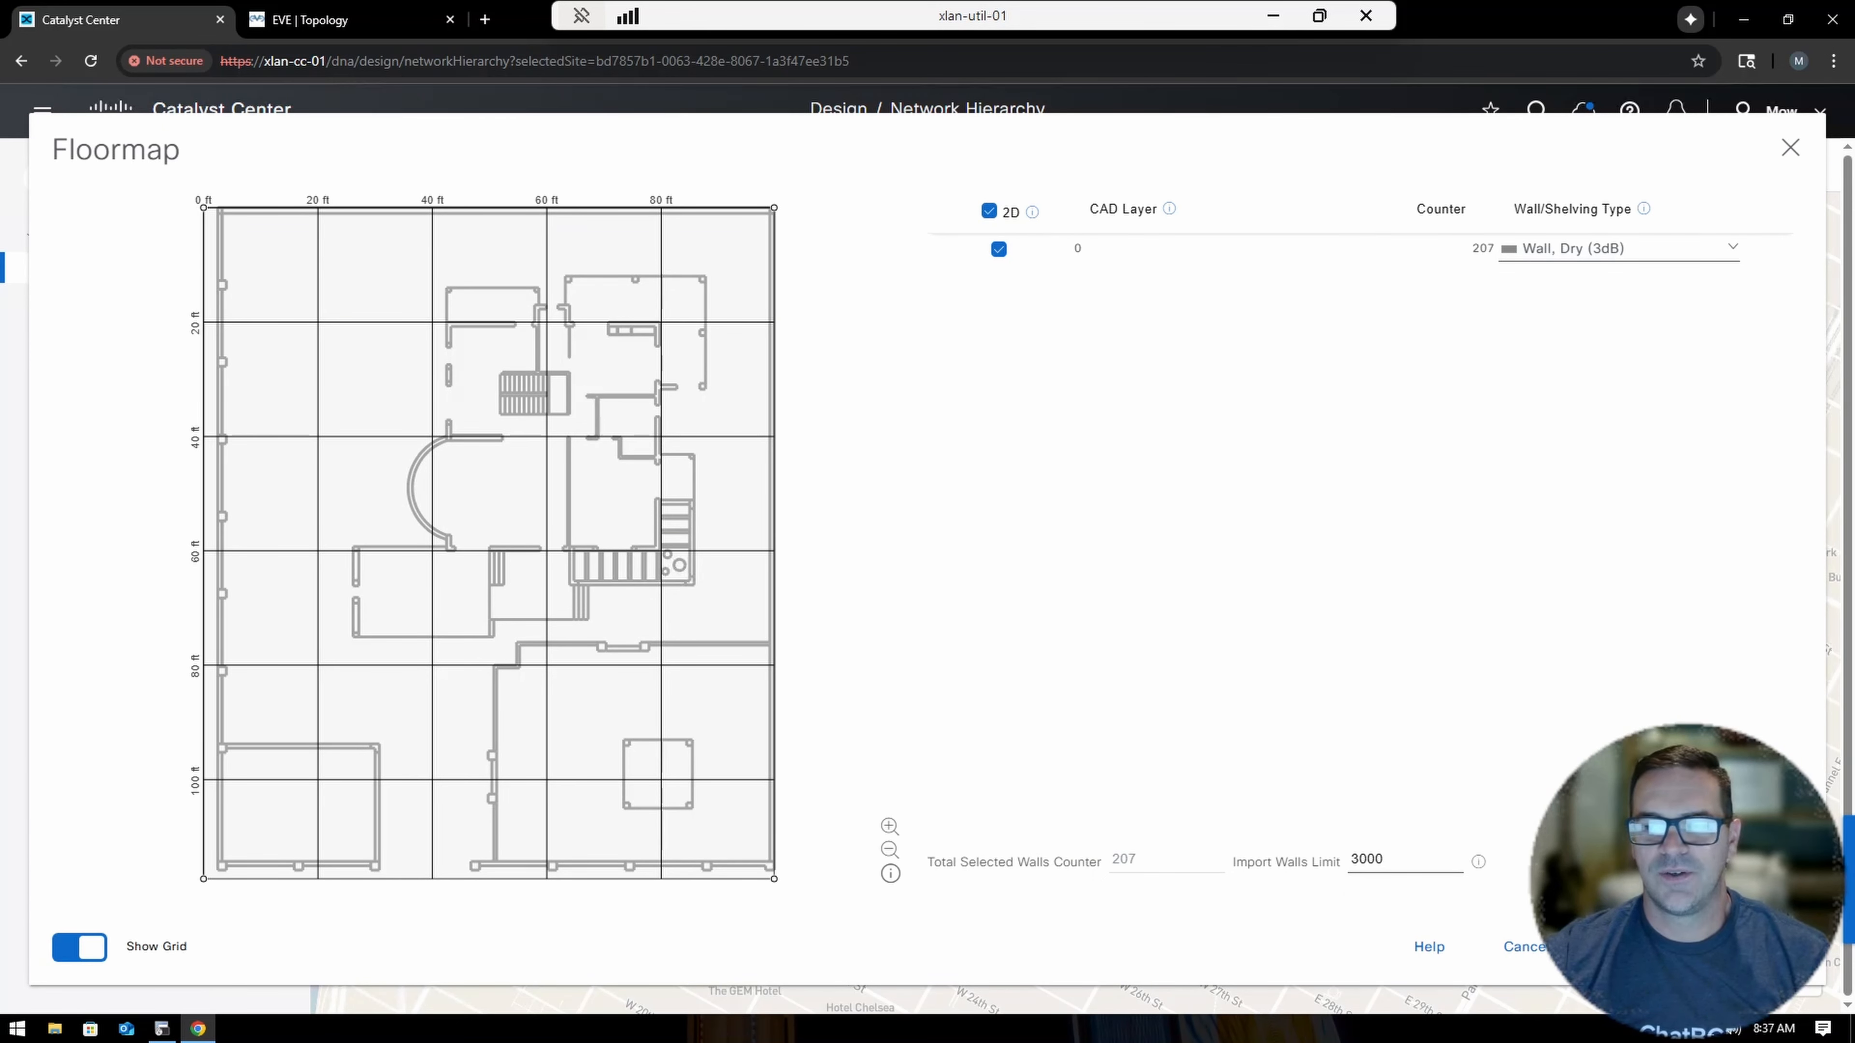
pyautogui.click(1679, 947)
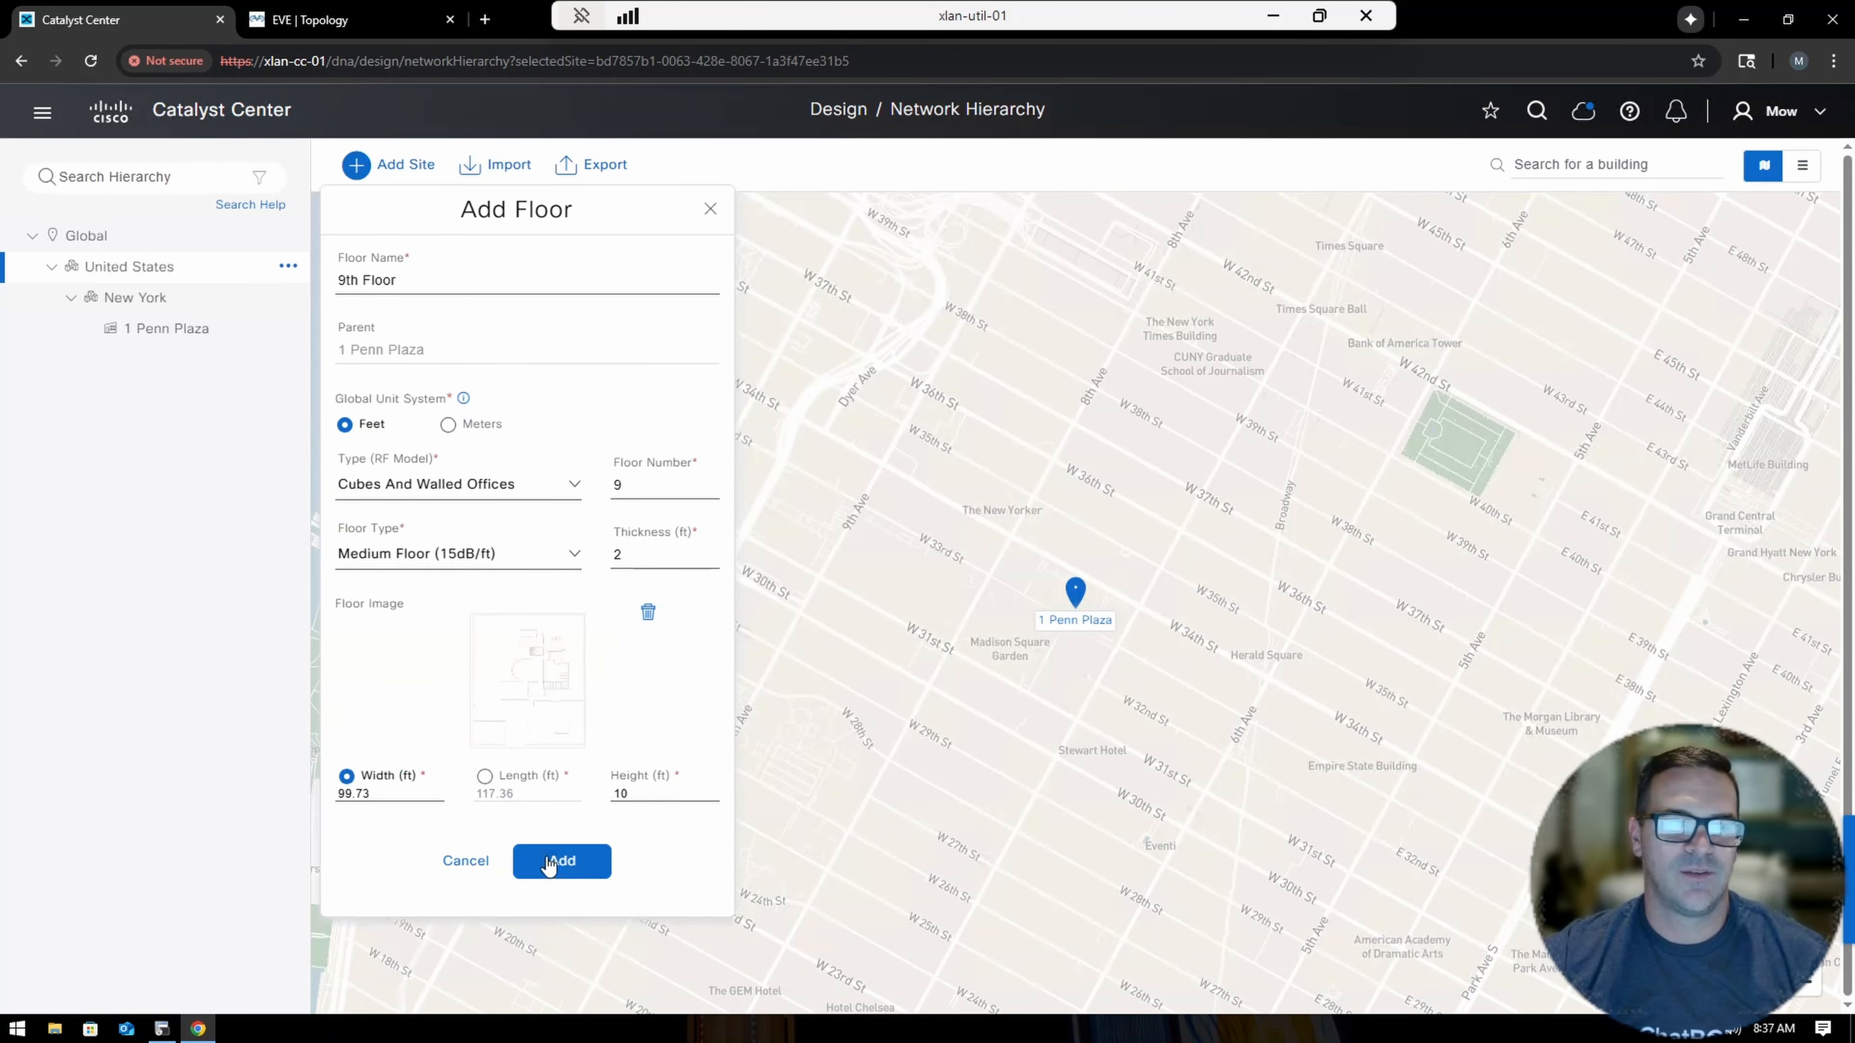
pyautogui.click(552, 860)
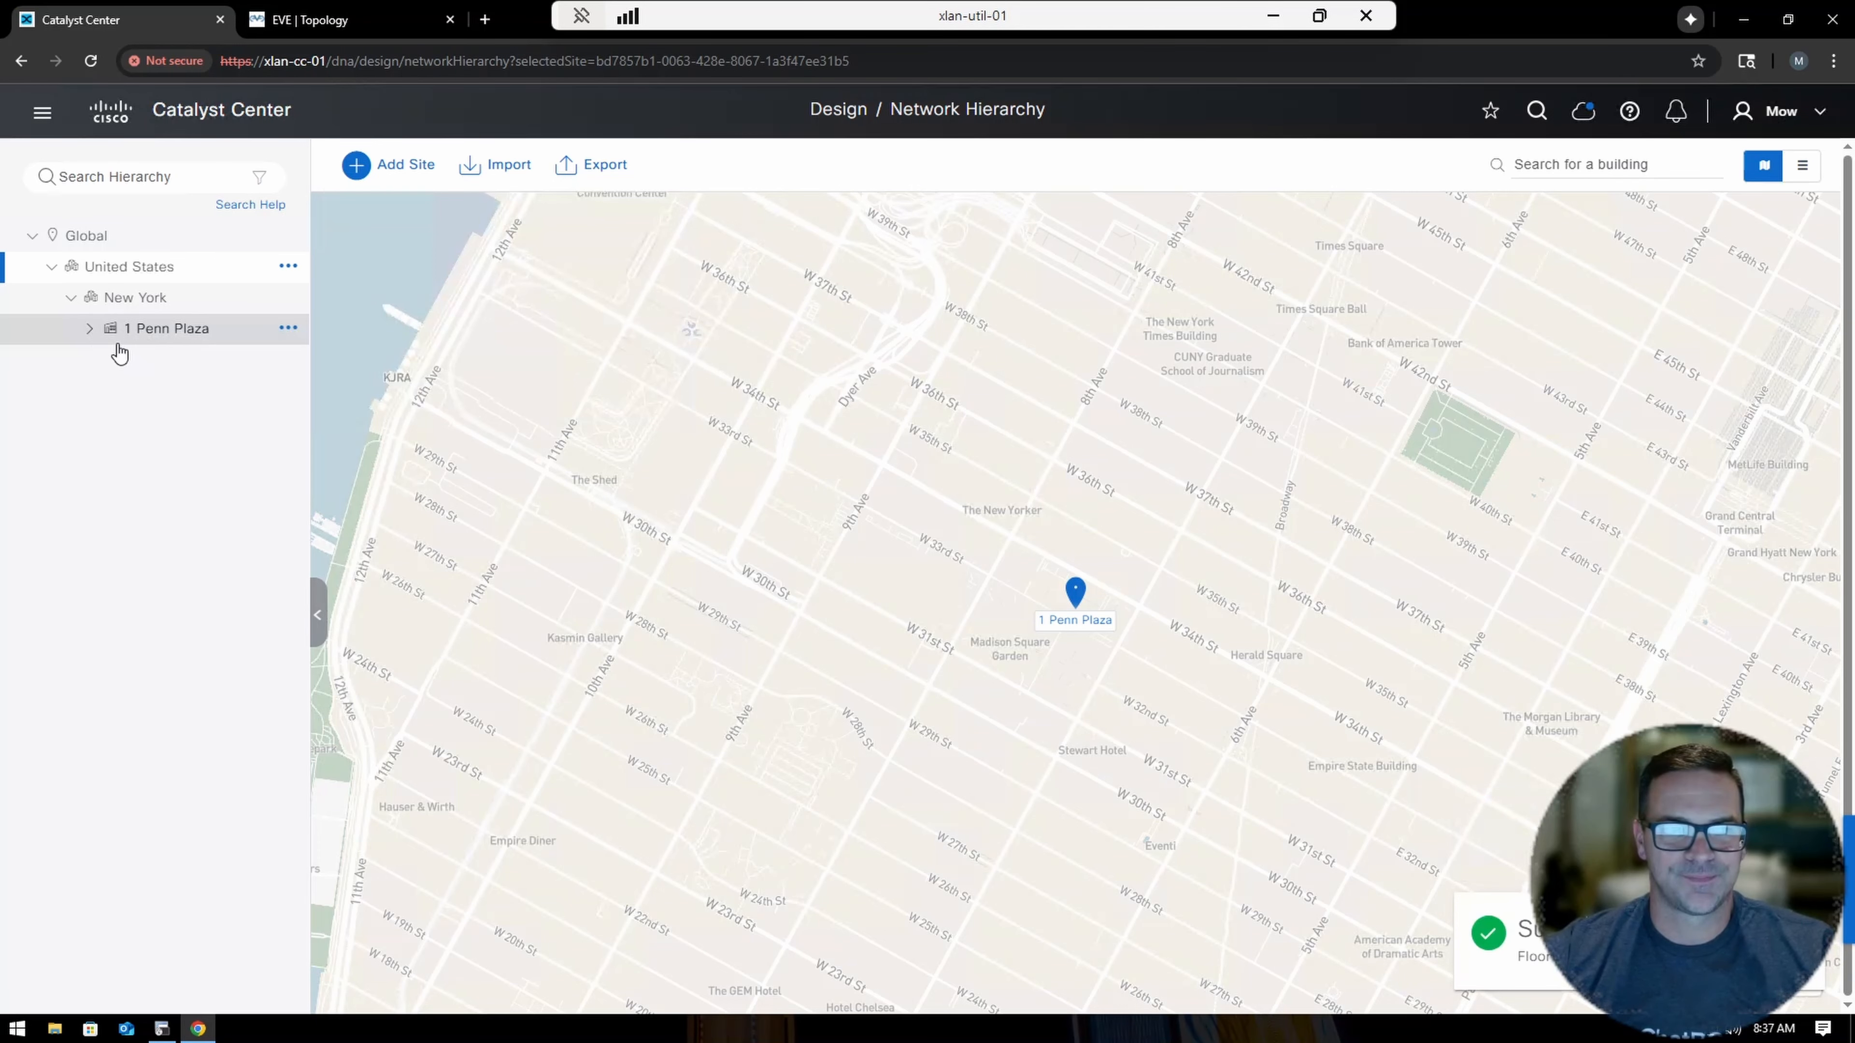
# Show the 9th Floor's floor map in 3D under 1 Penn Plaza, then return to EVE-NG.
pyautogui.click(88, 329)
pyautogui.click(167, 360)
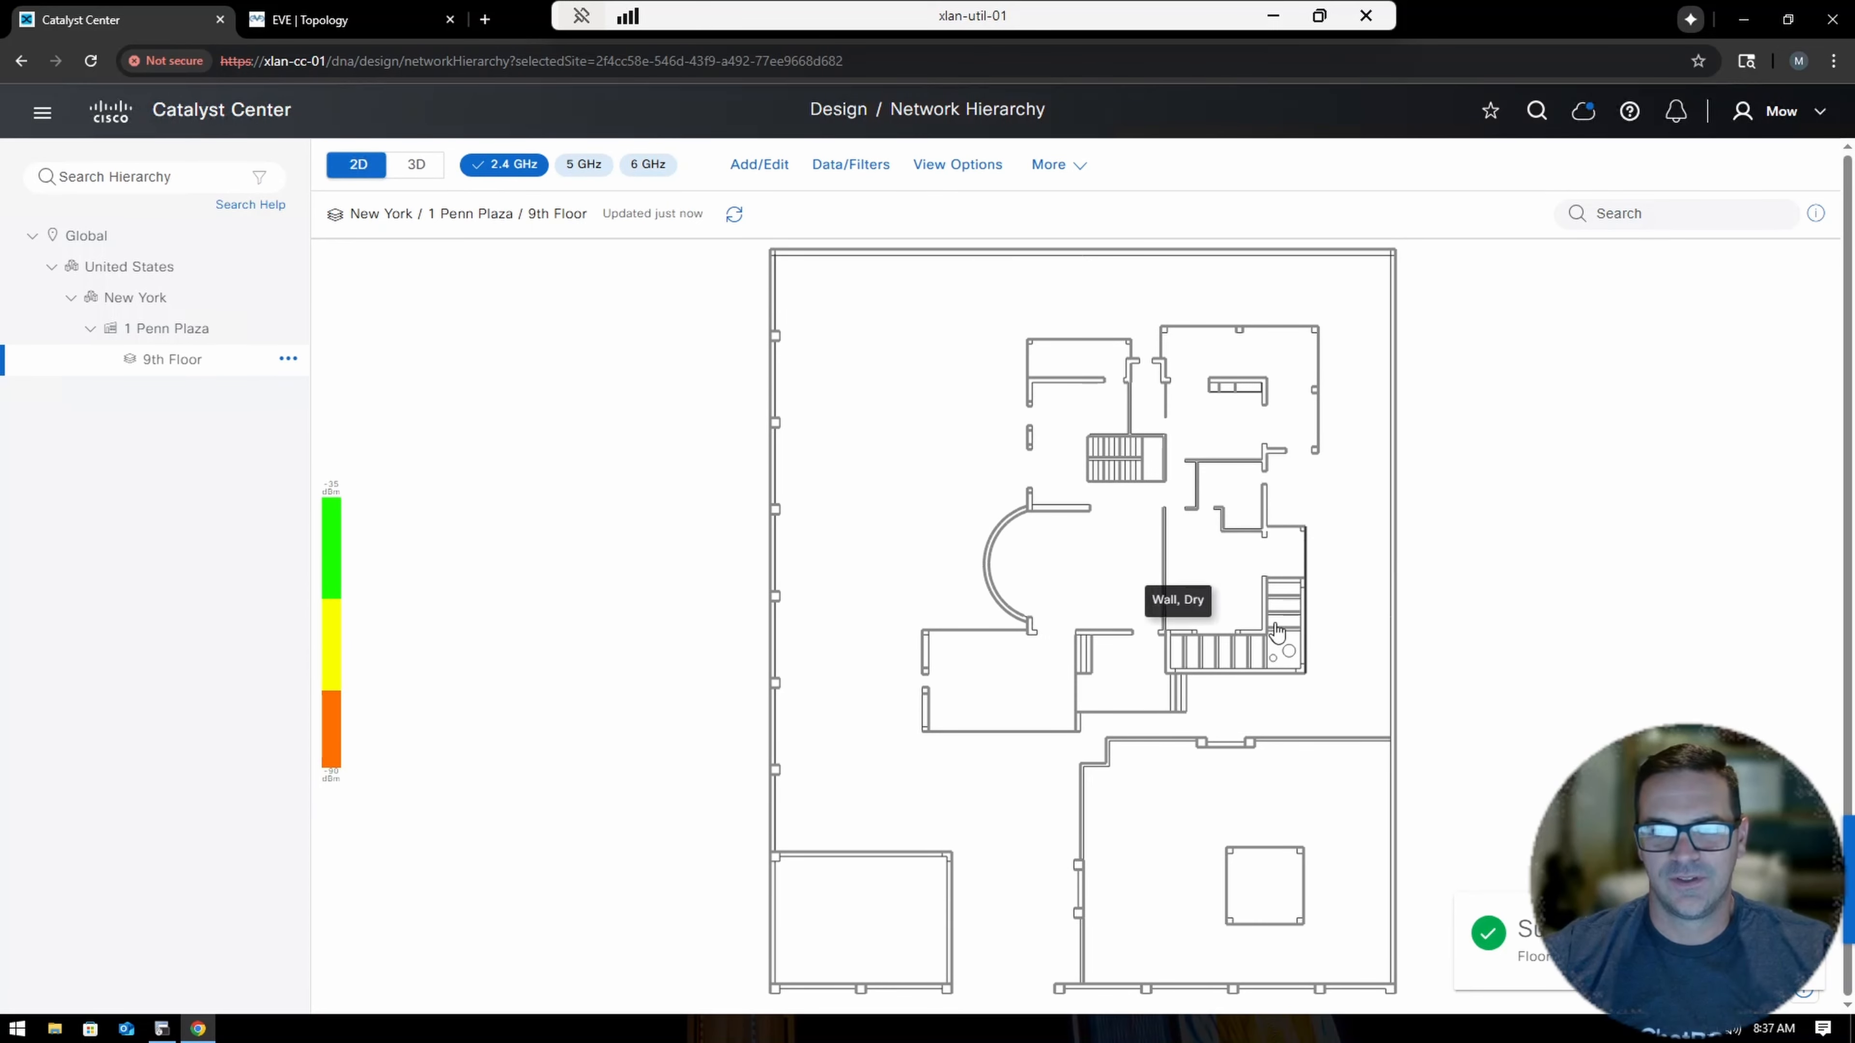
pyautogui.click(425, 166)
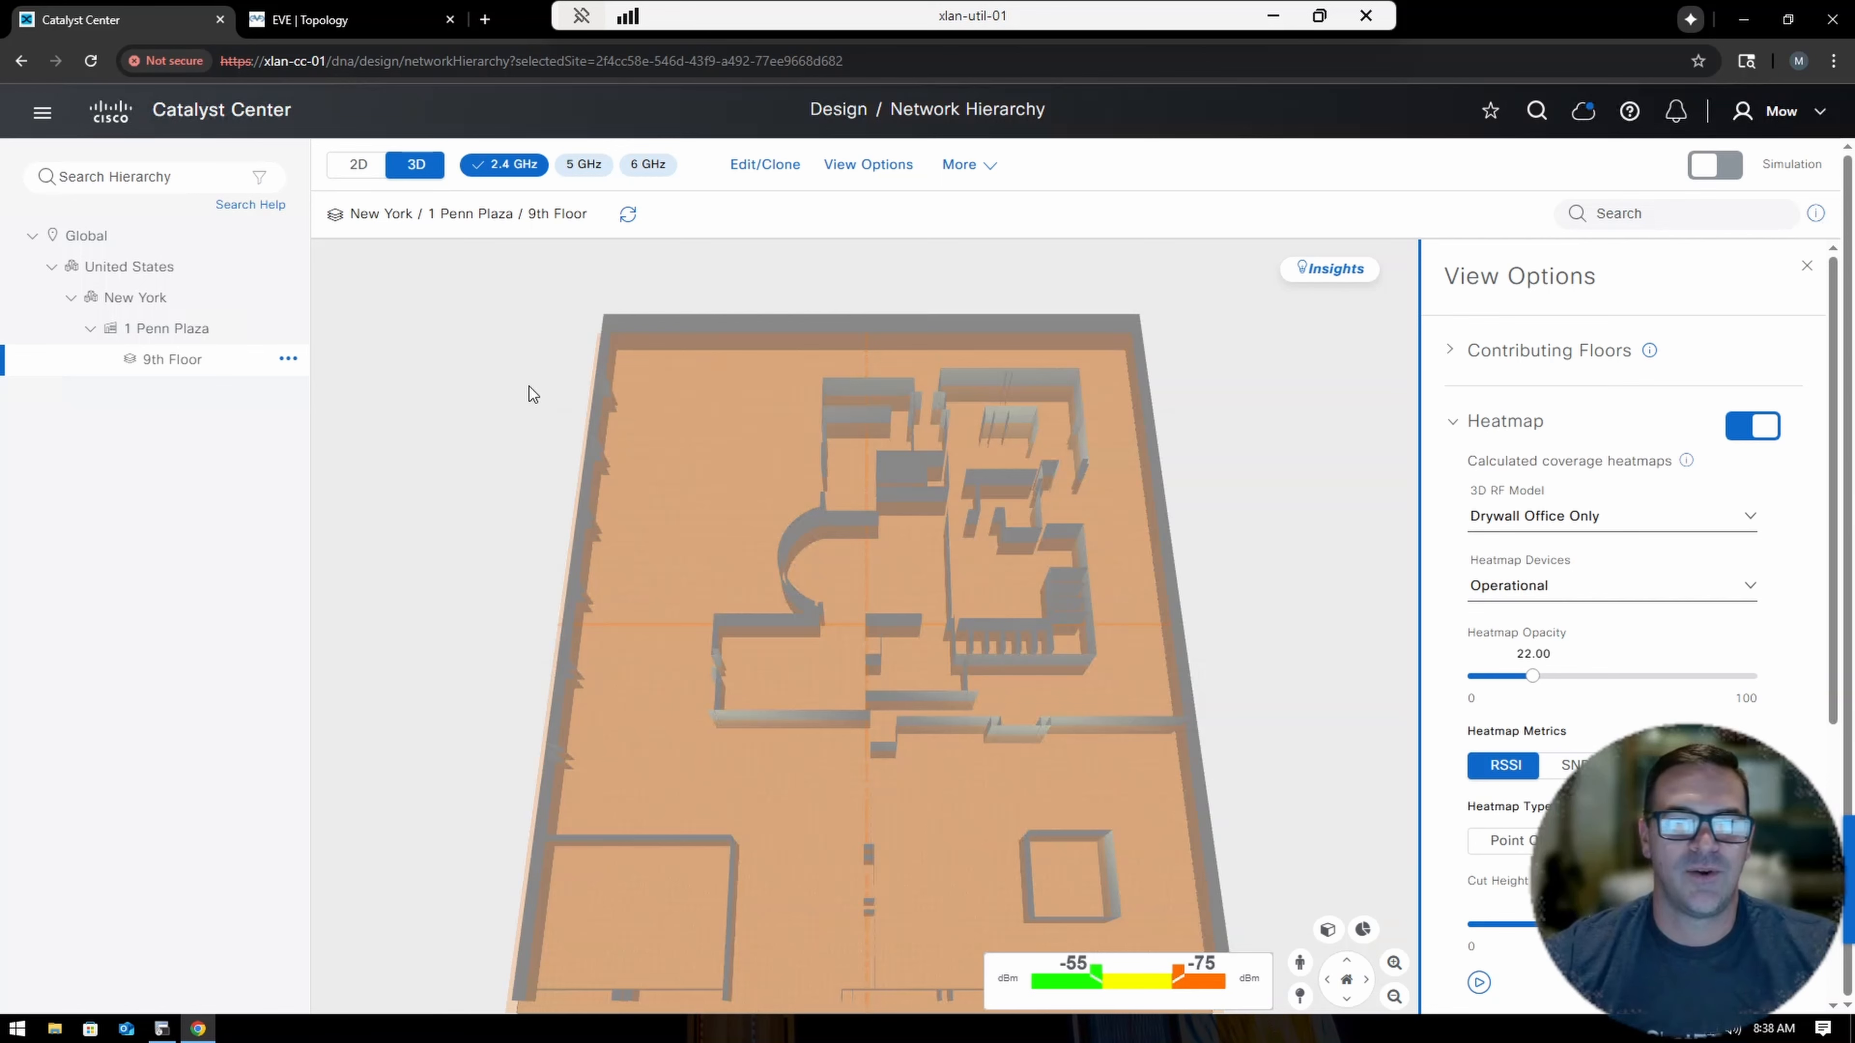
pyautogui.click(346, 22)
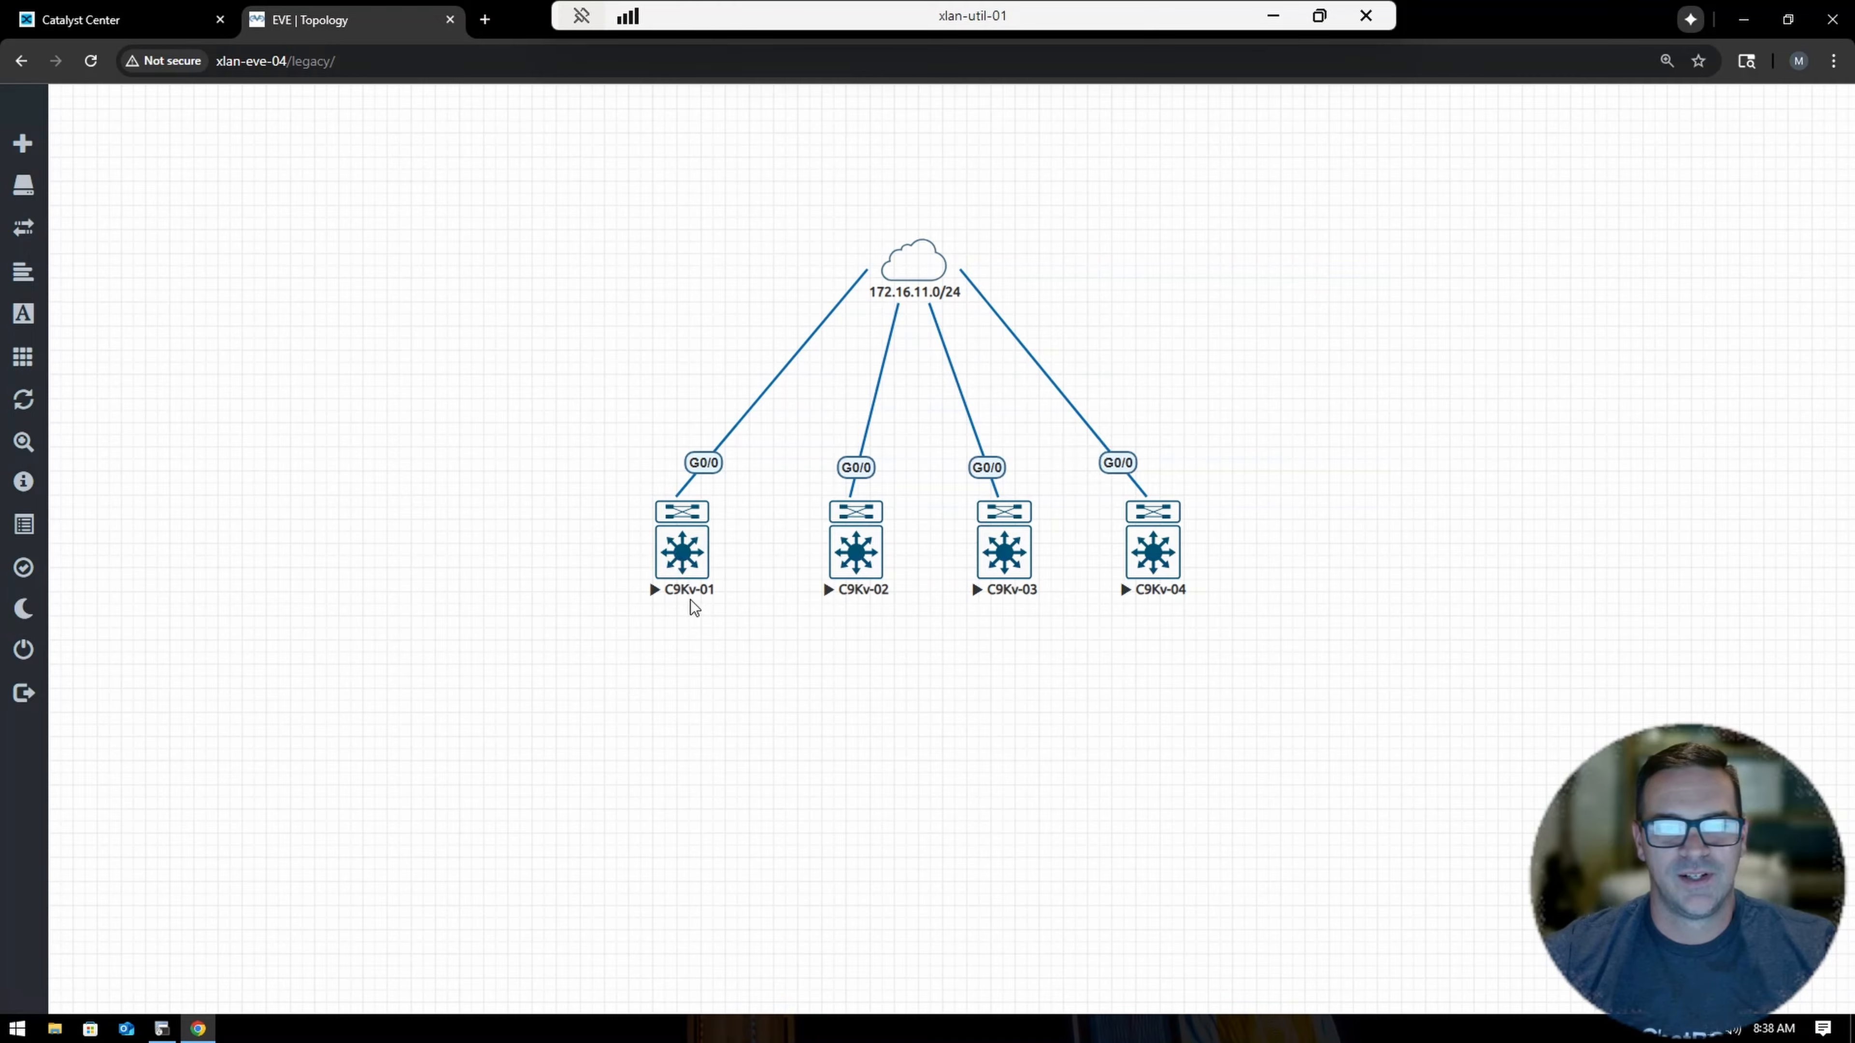
# Bring up the C9Kv-01 console session in SecureCRT.
pyautogui.click(162, 1030)
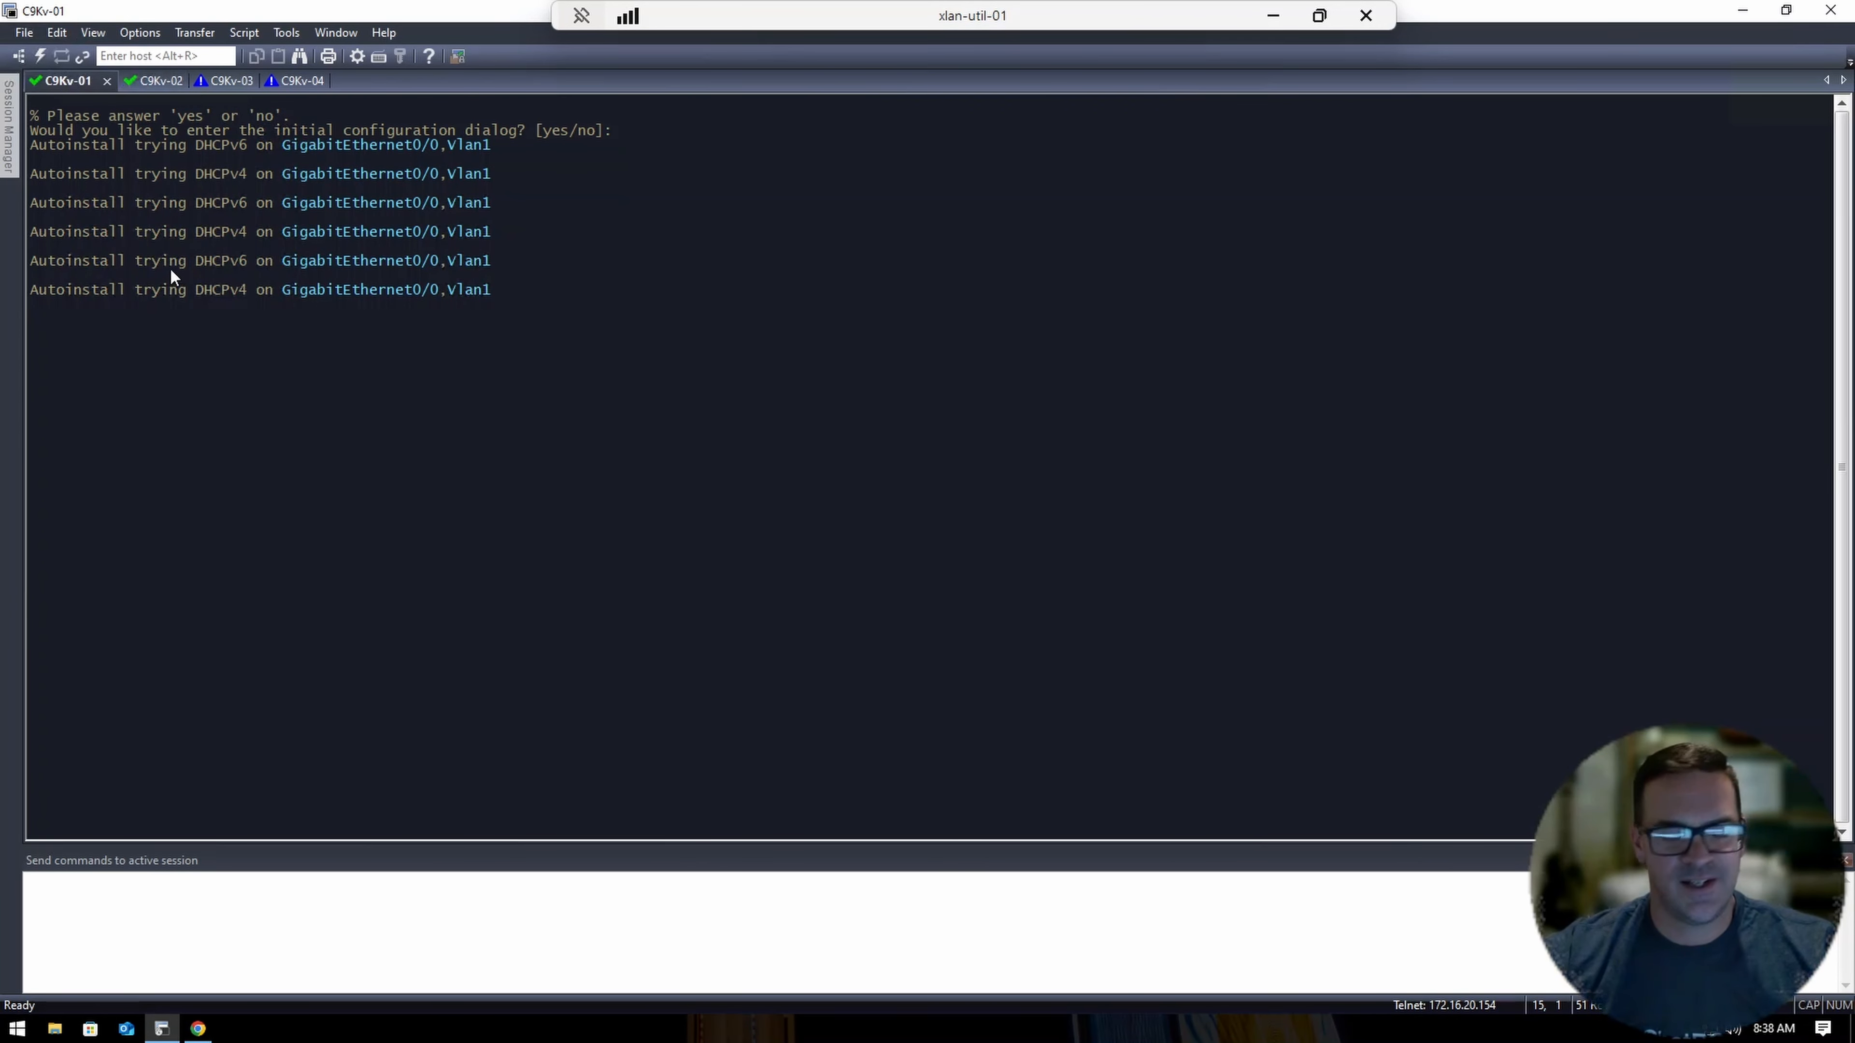
# Clear the terminal and answer 'no' to the initial configuration dialog.
pyautogui.click(58, 33)
pyautogui.click(141, 312)
pyautogui.press('Return')
pyautogui.write('no')
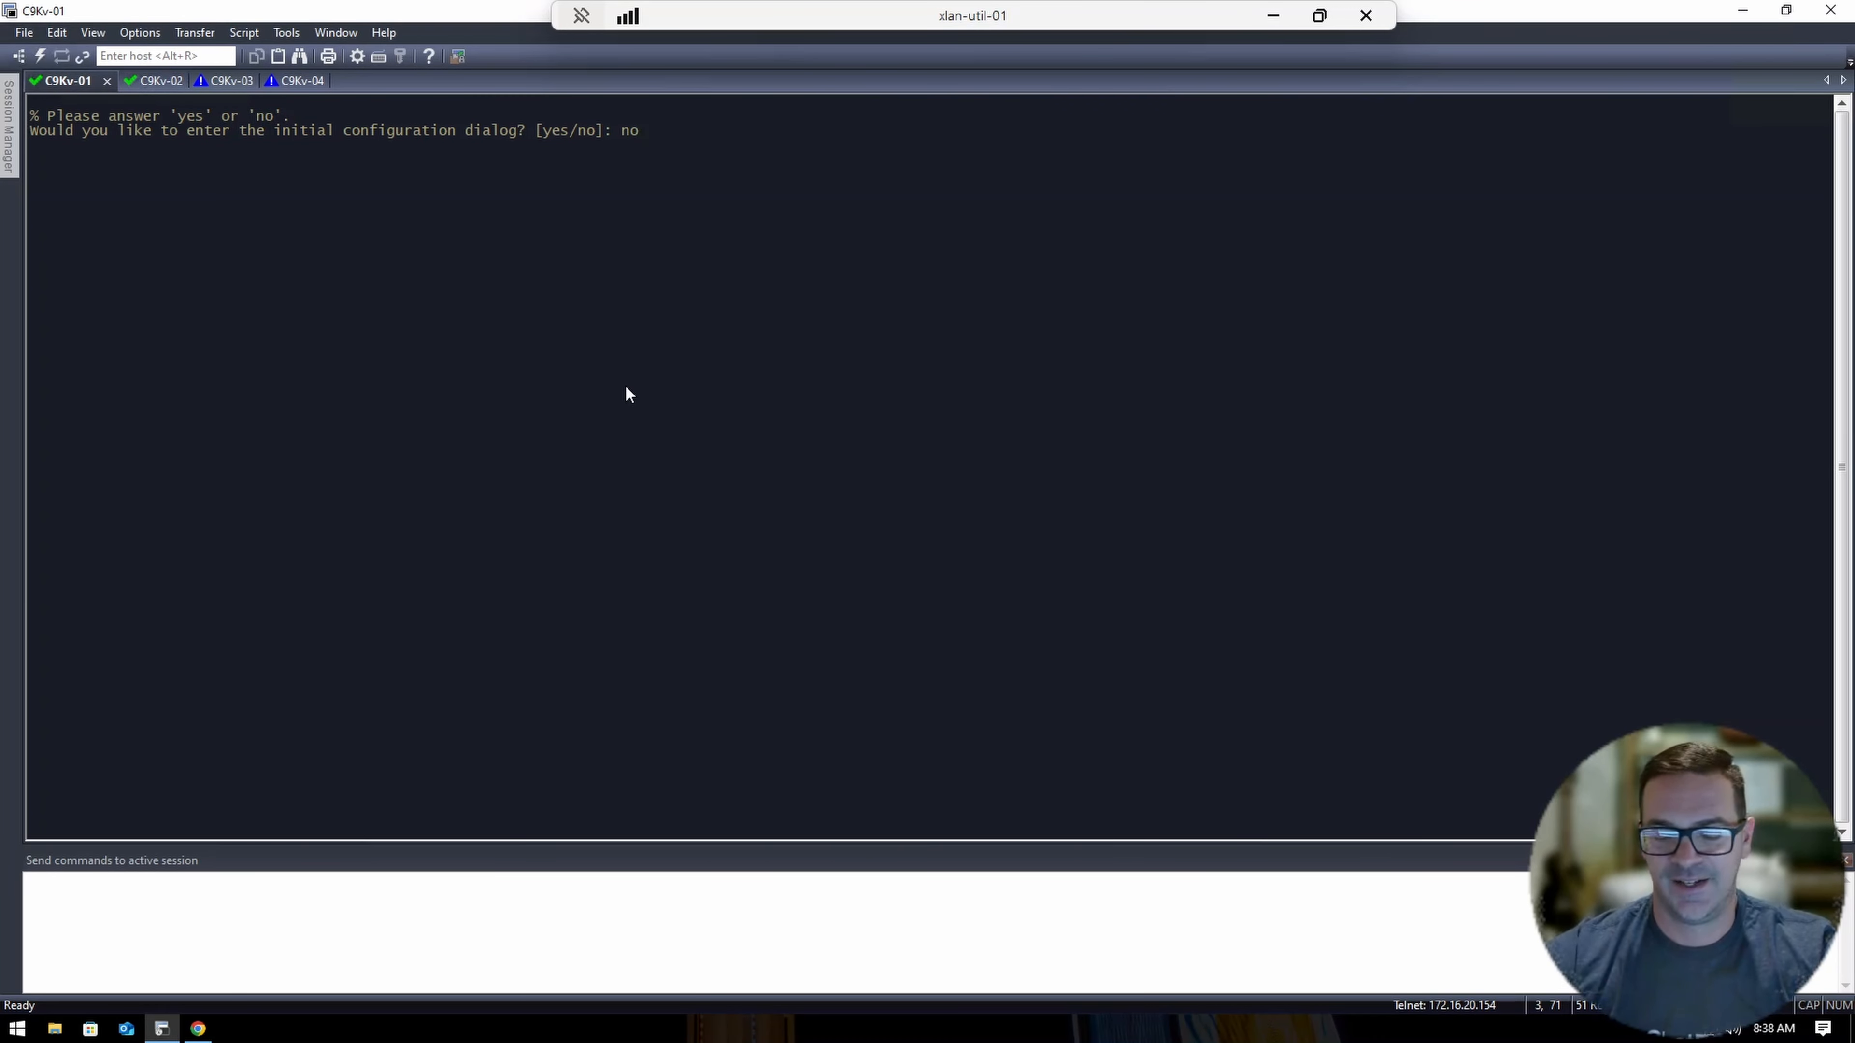
pyautogui.press('Return')
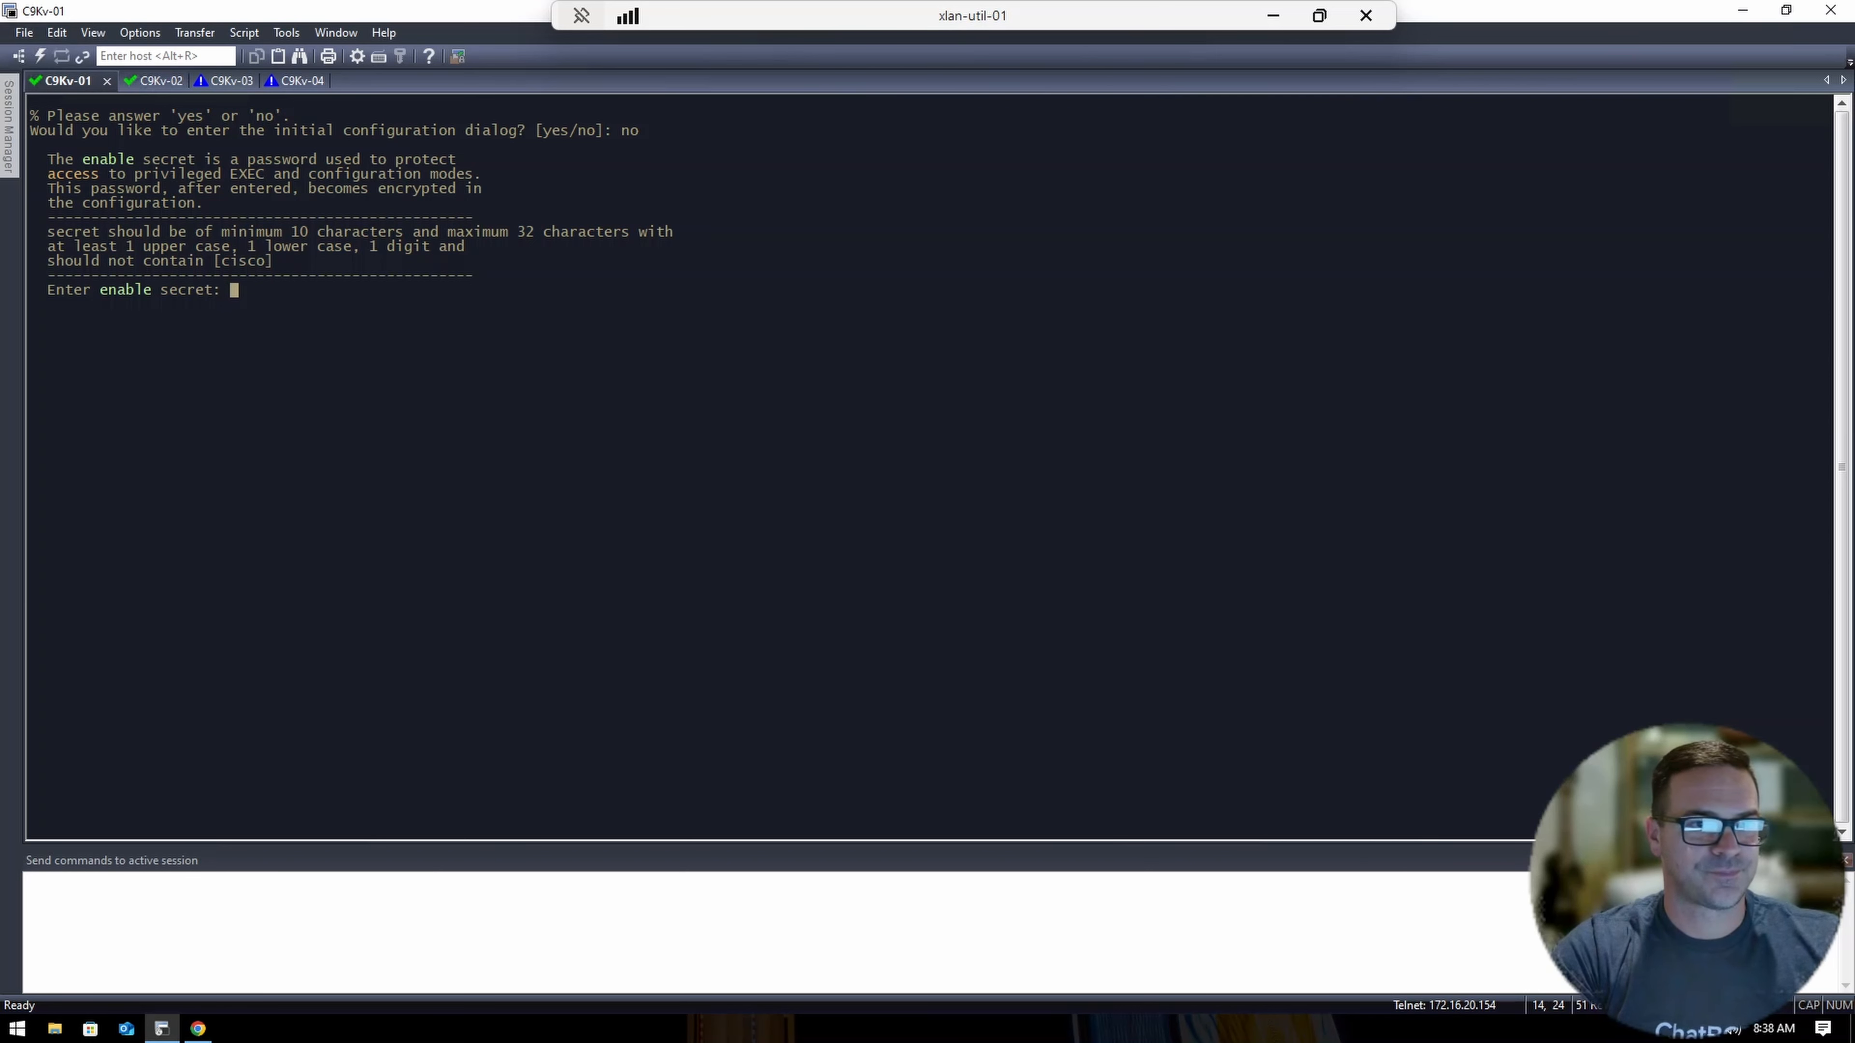
# Set and confirm a strong enable secret, then choose option 0 to exit without saving.
pyautogui.write('******')
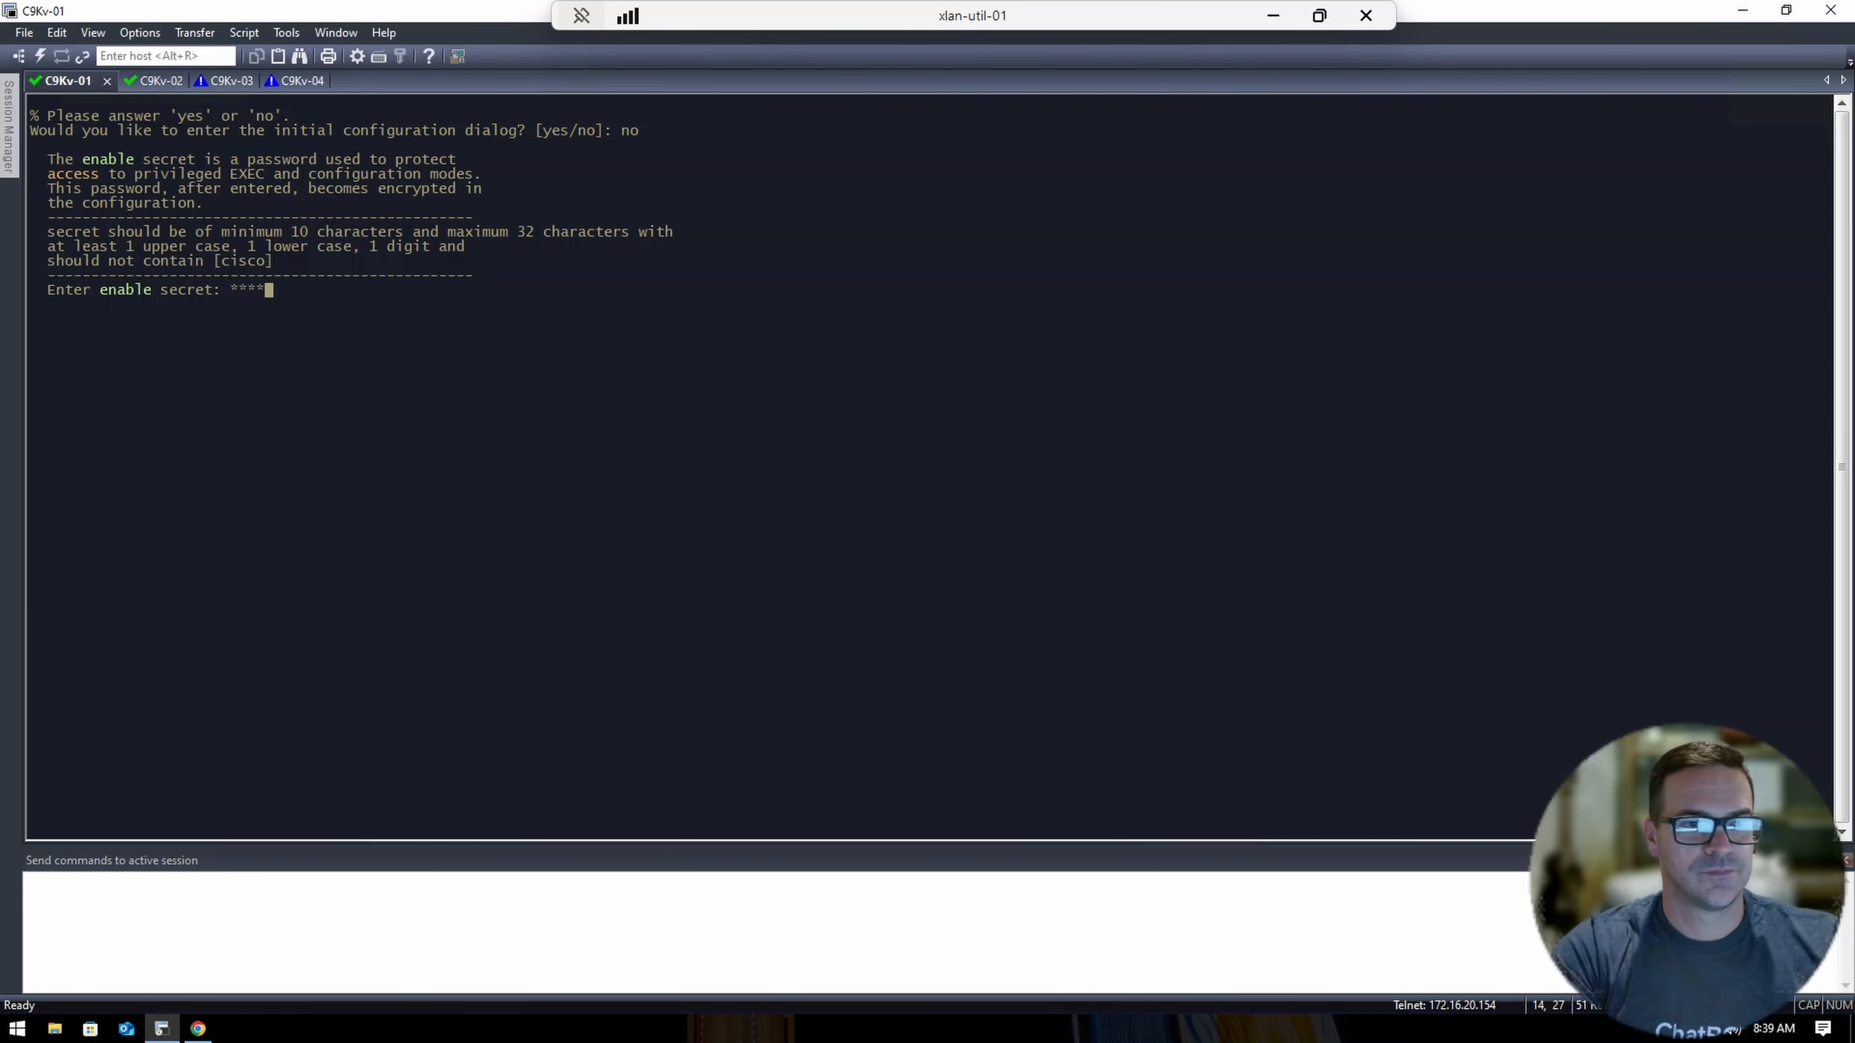
pyautogui.write('**')
pyautogui.press('Return')
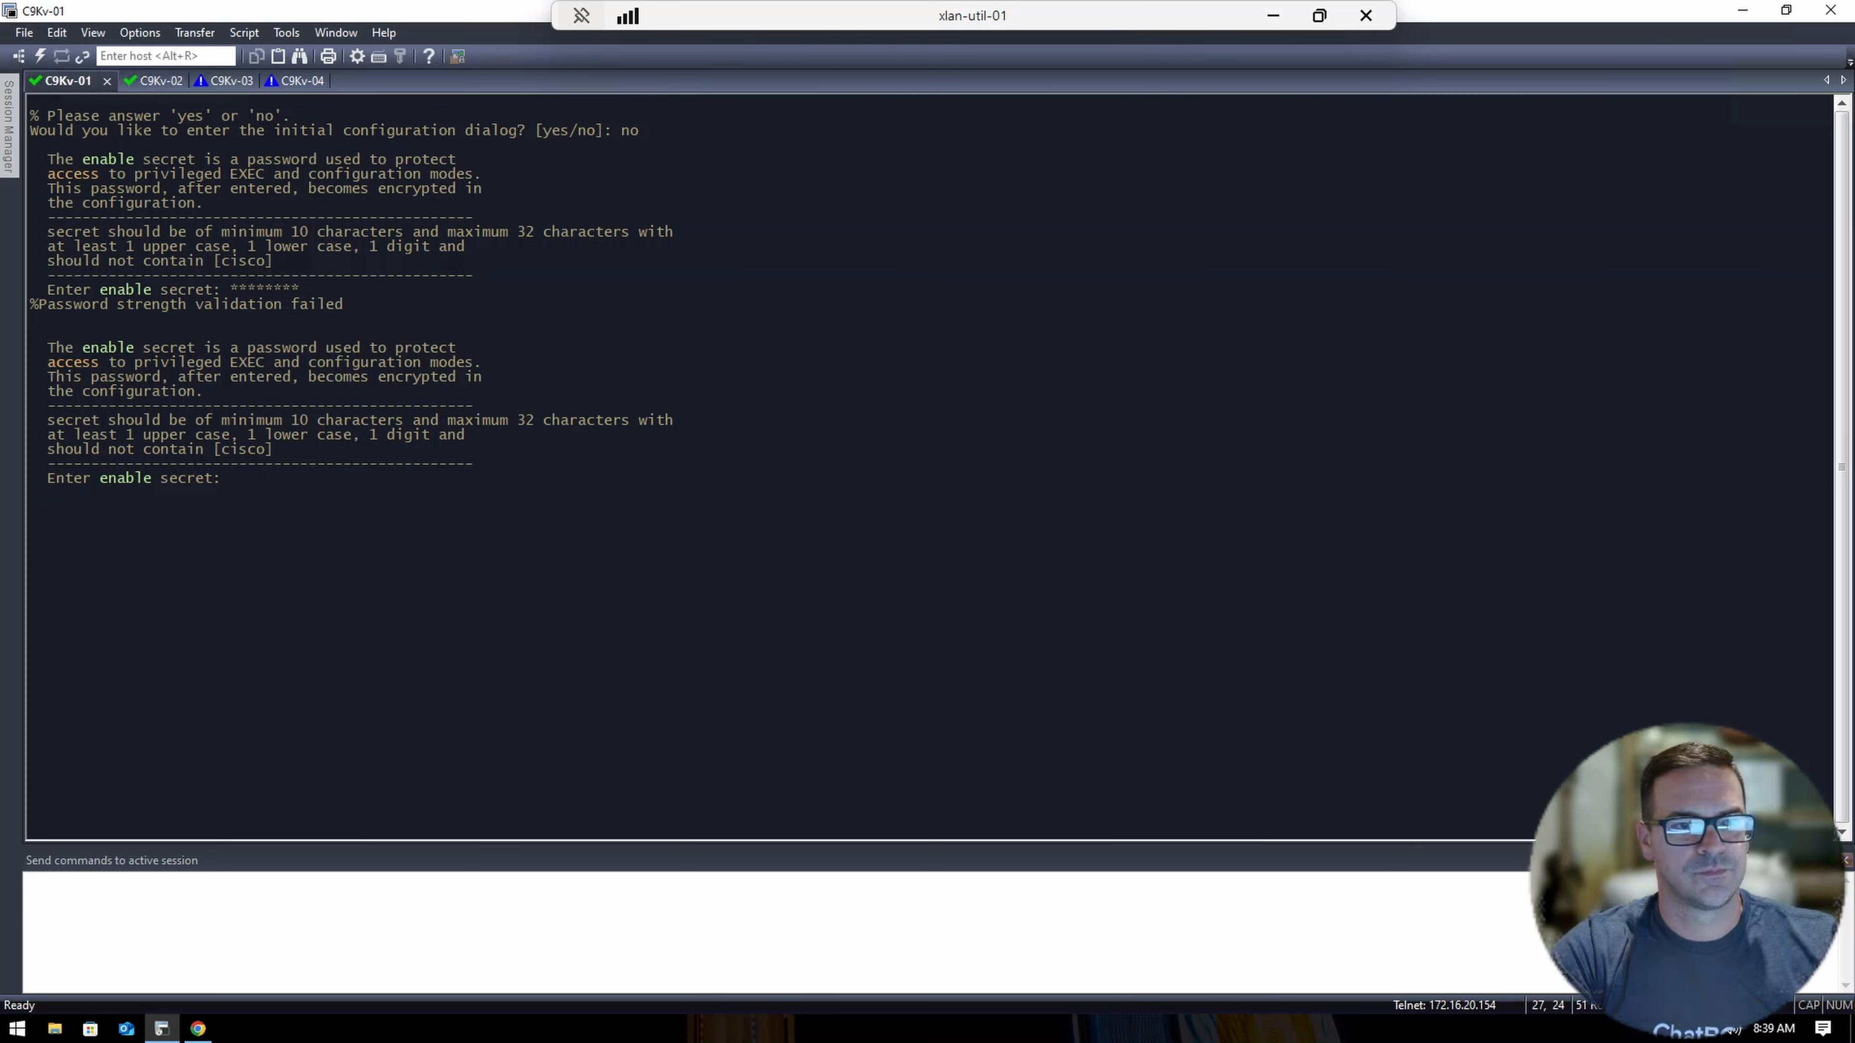
pyautogui.write('********')
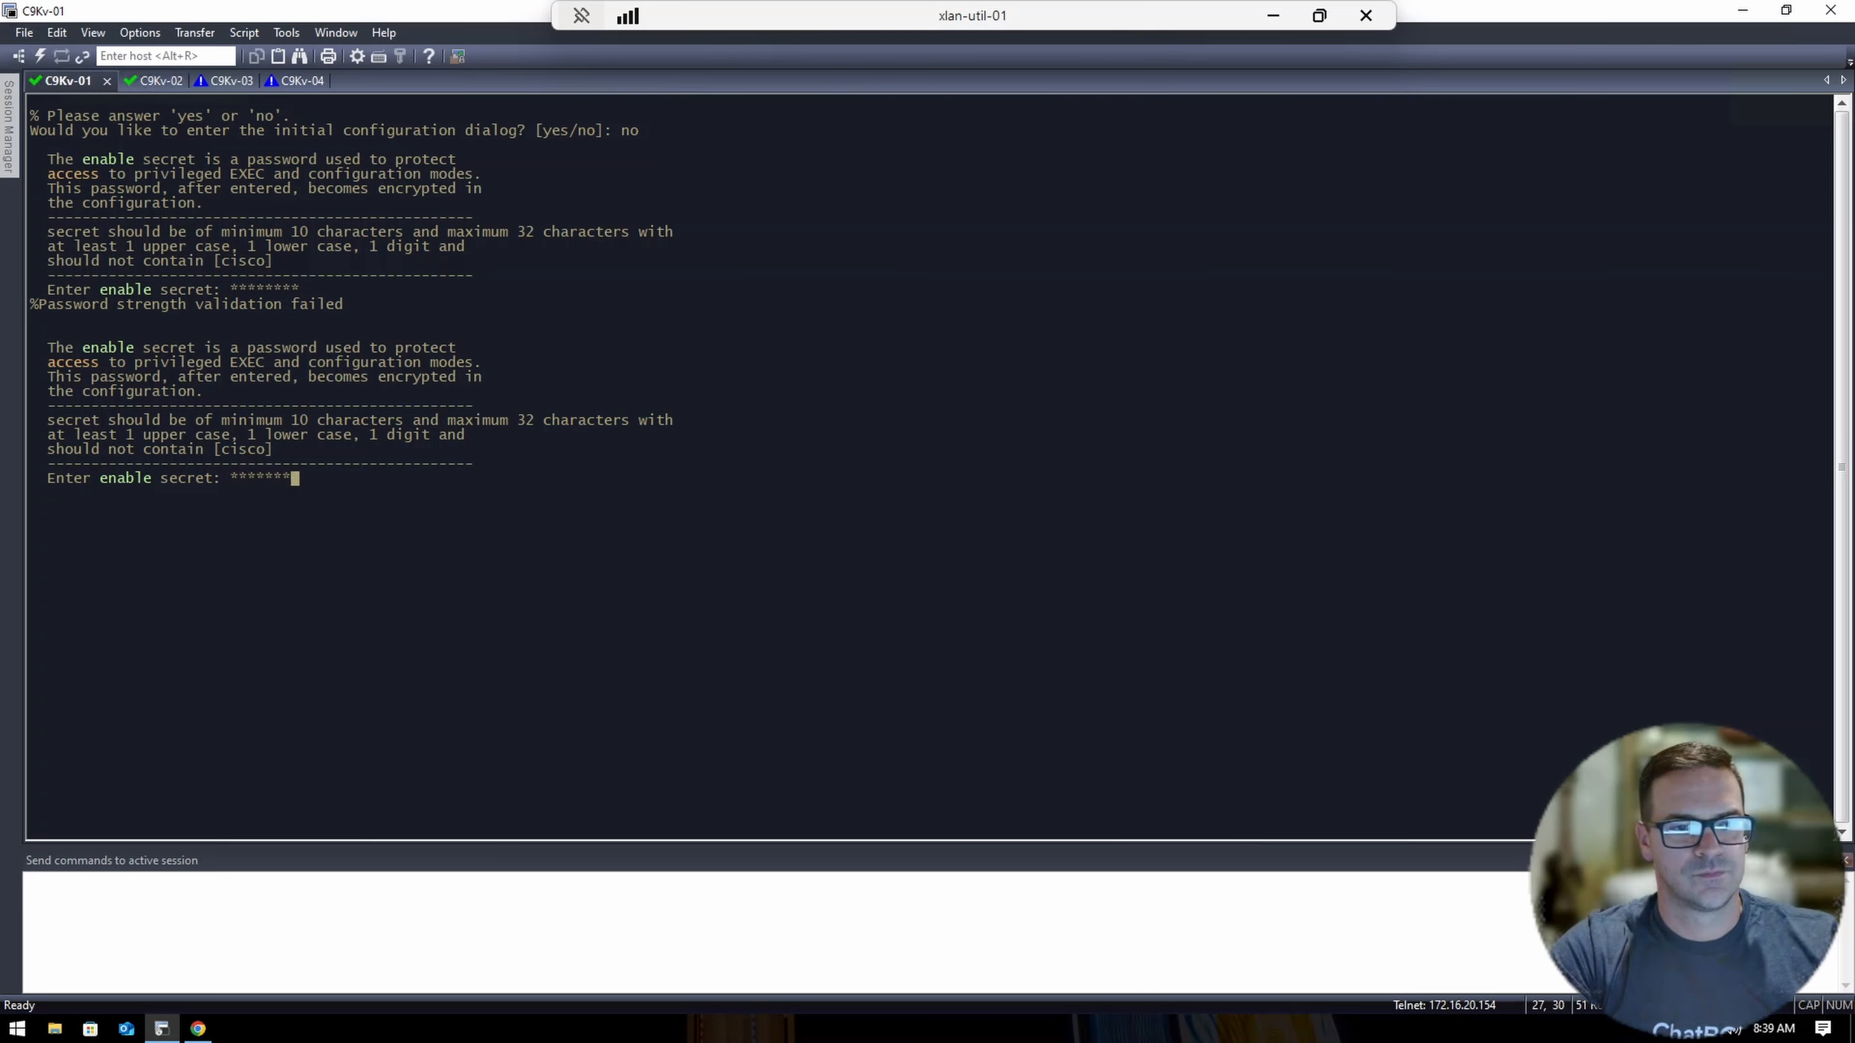
pyautogui.write('********')
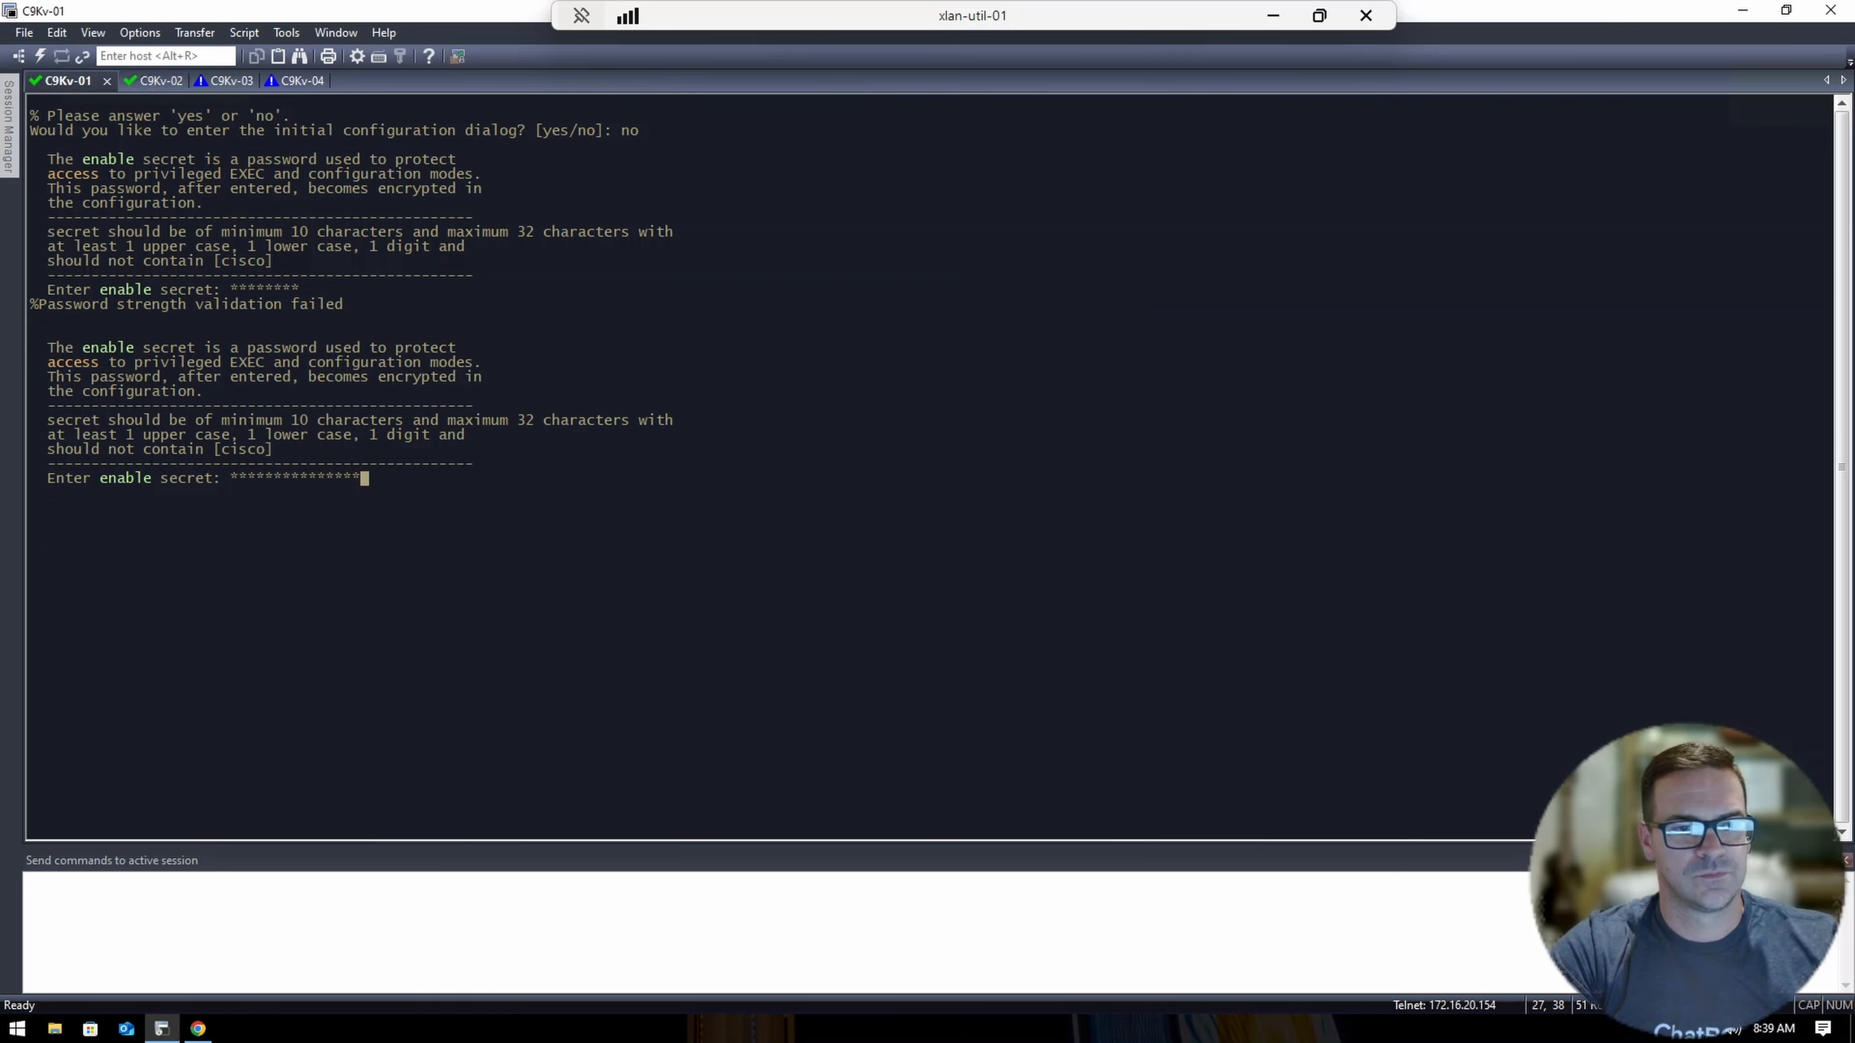
pyautogui.press('Return')
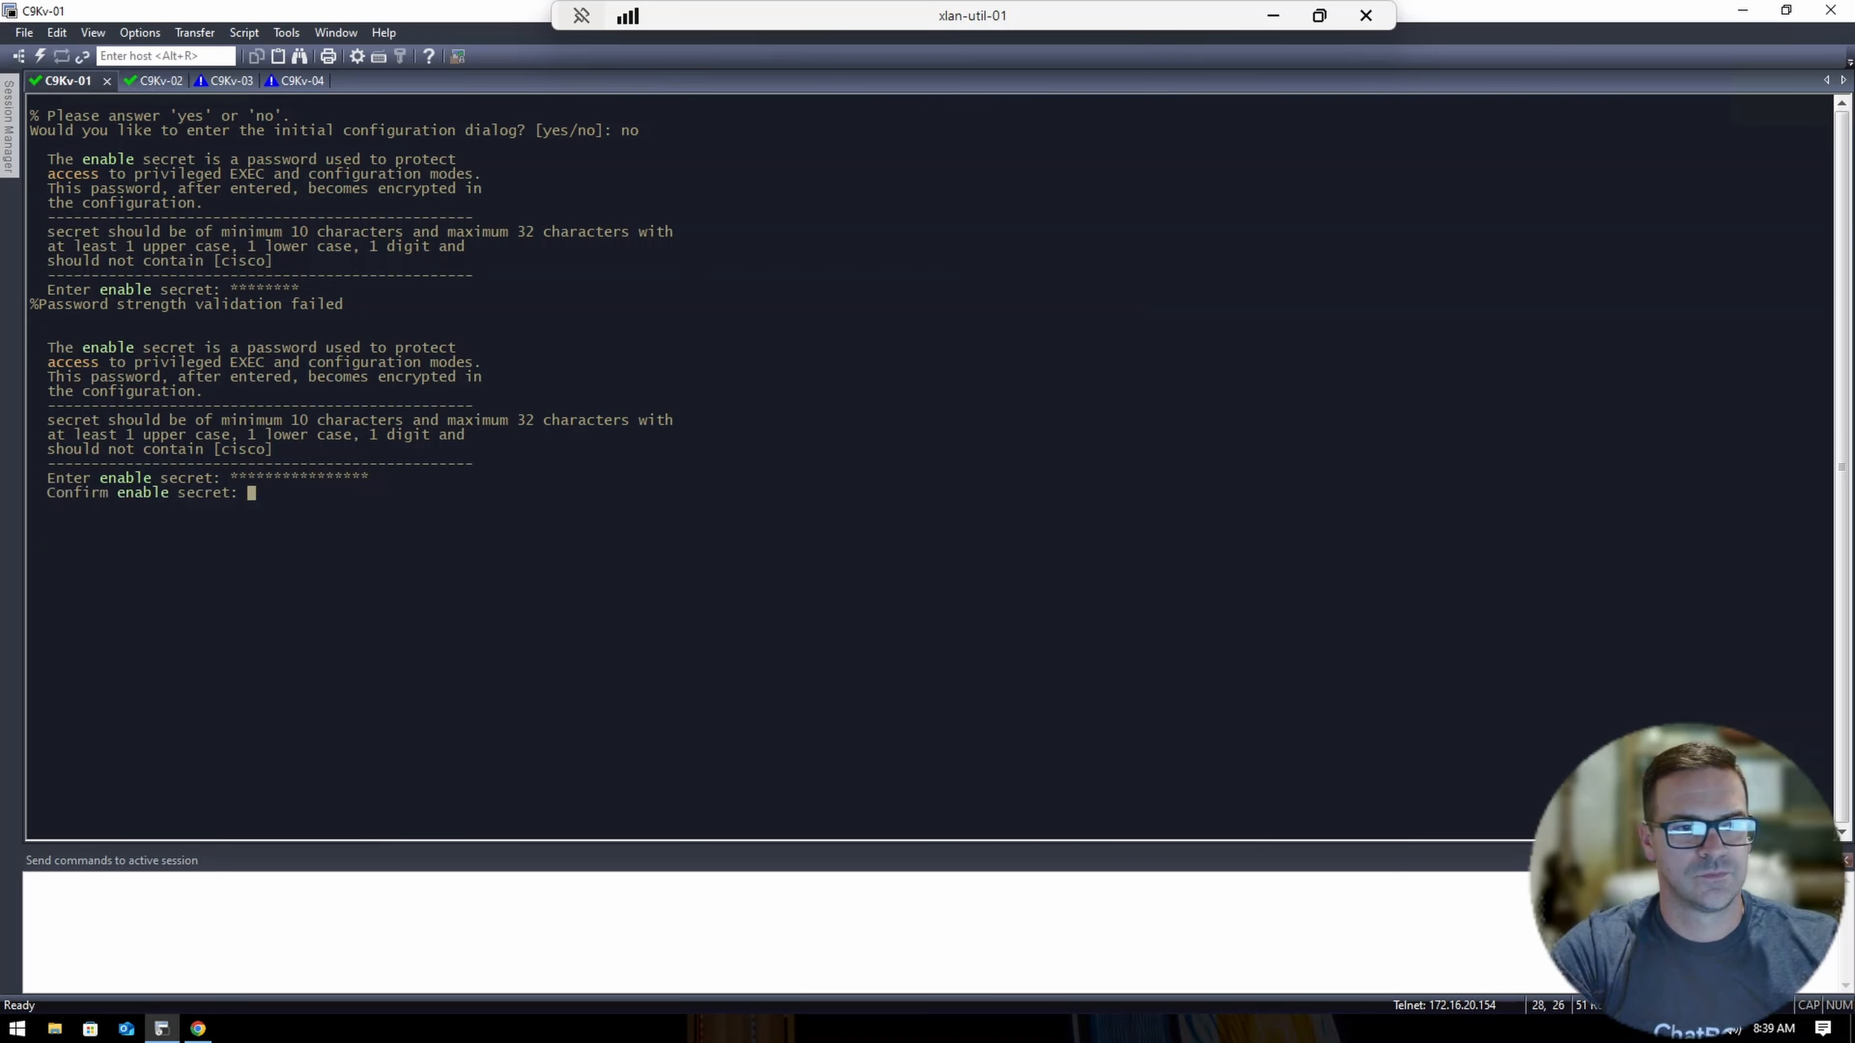
pyautogui.write('********')
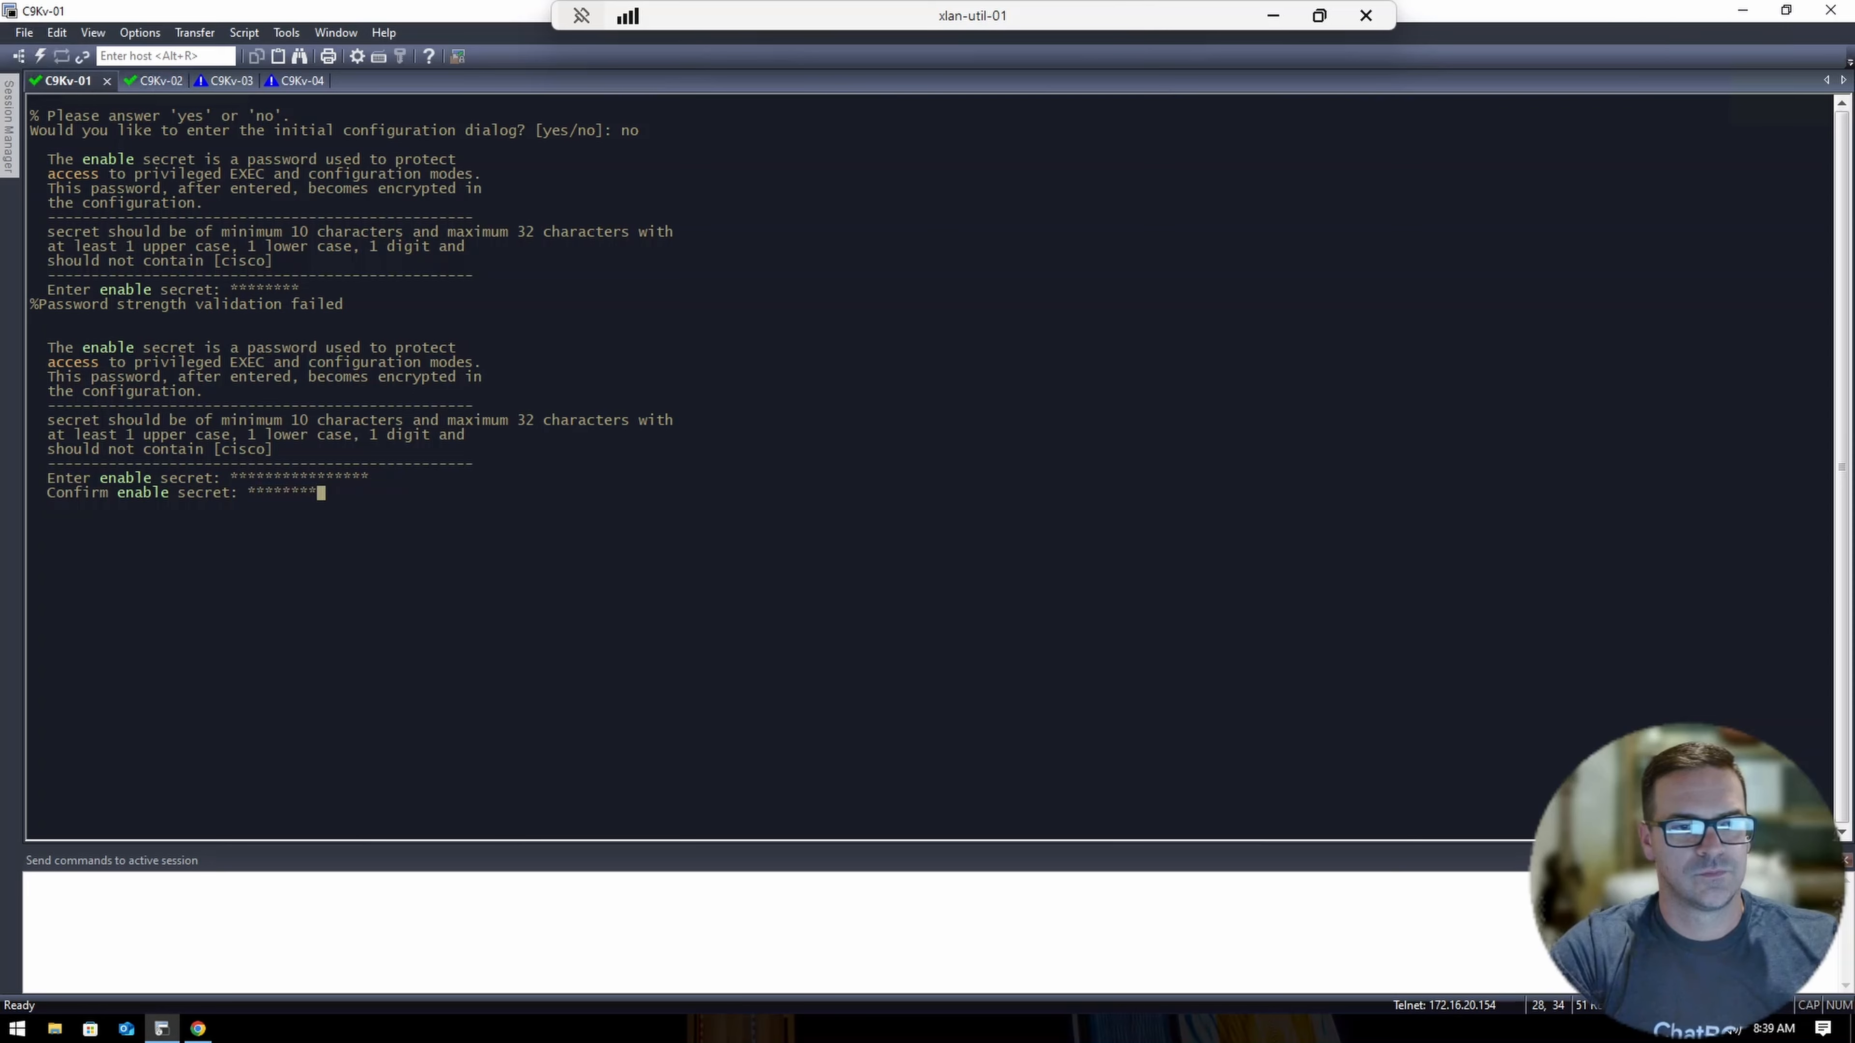
pyautogui.write('********')
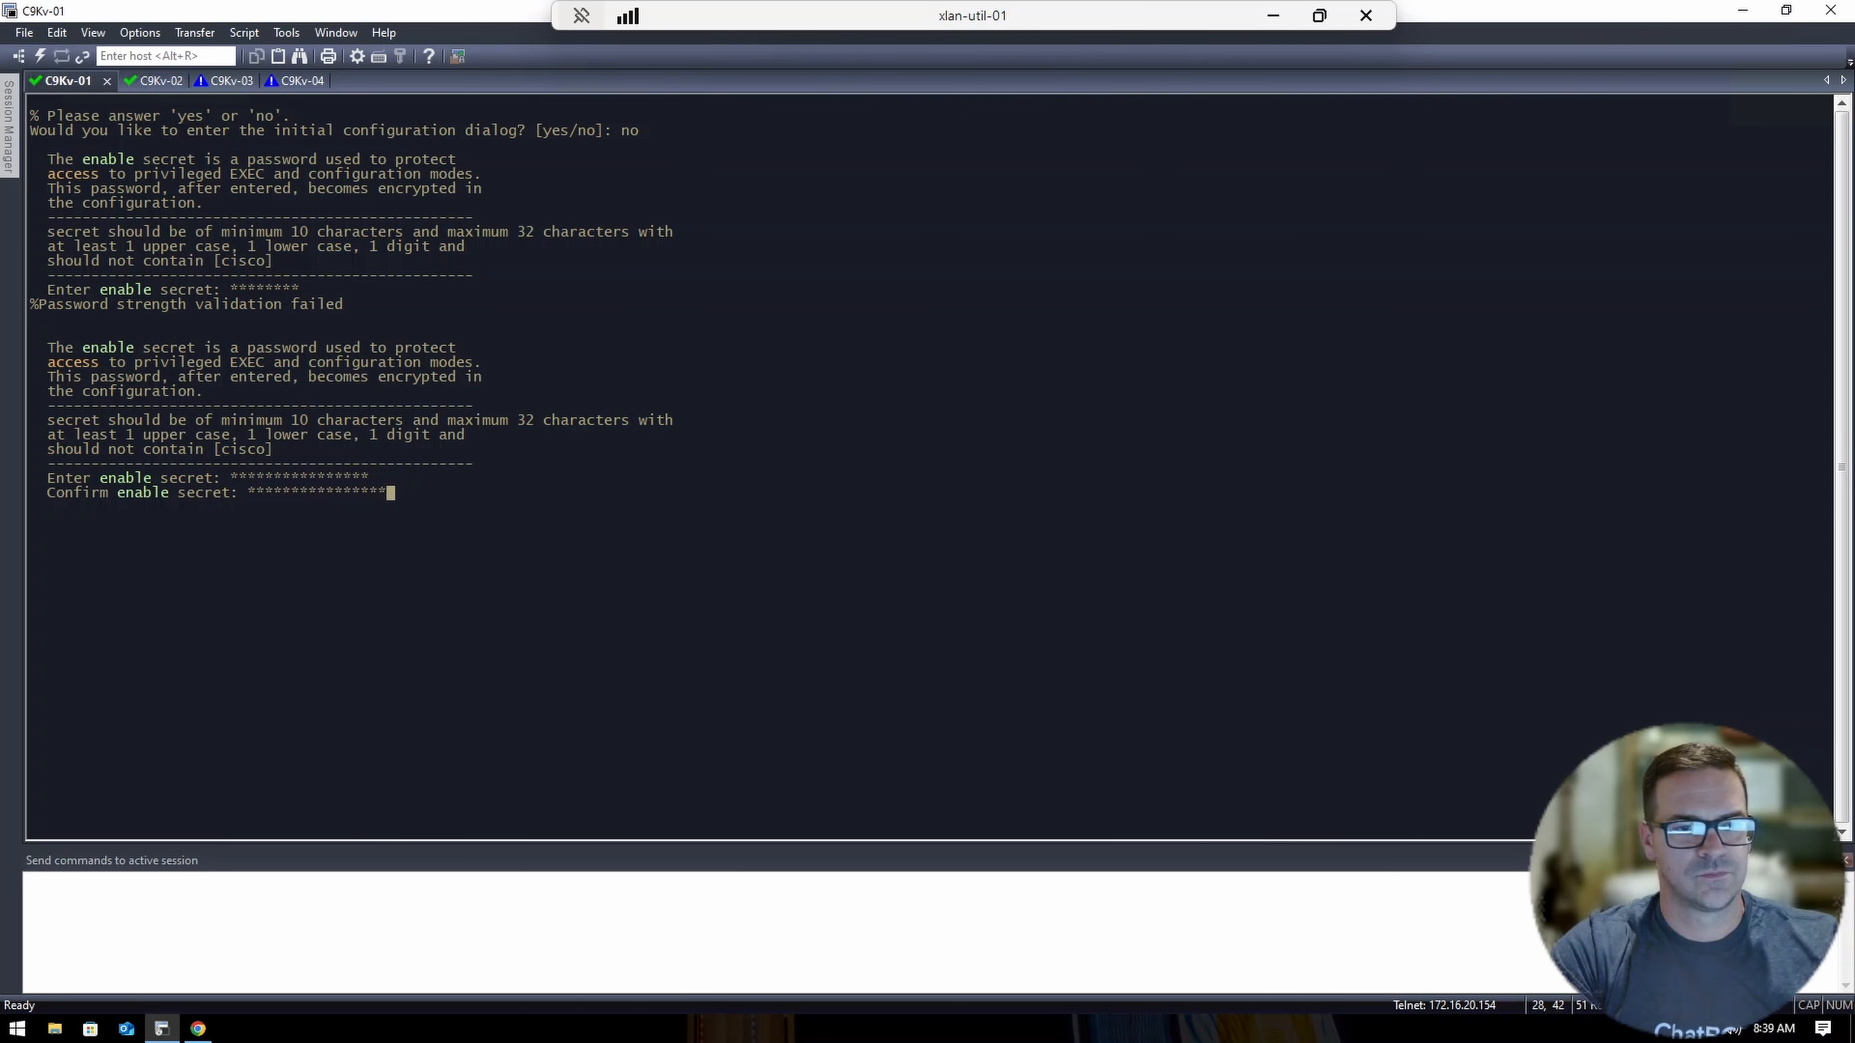
pyautogui.press('Return')
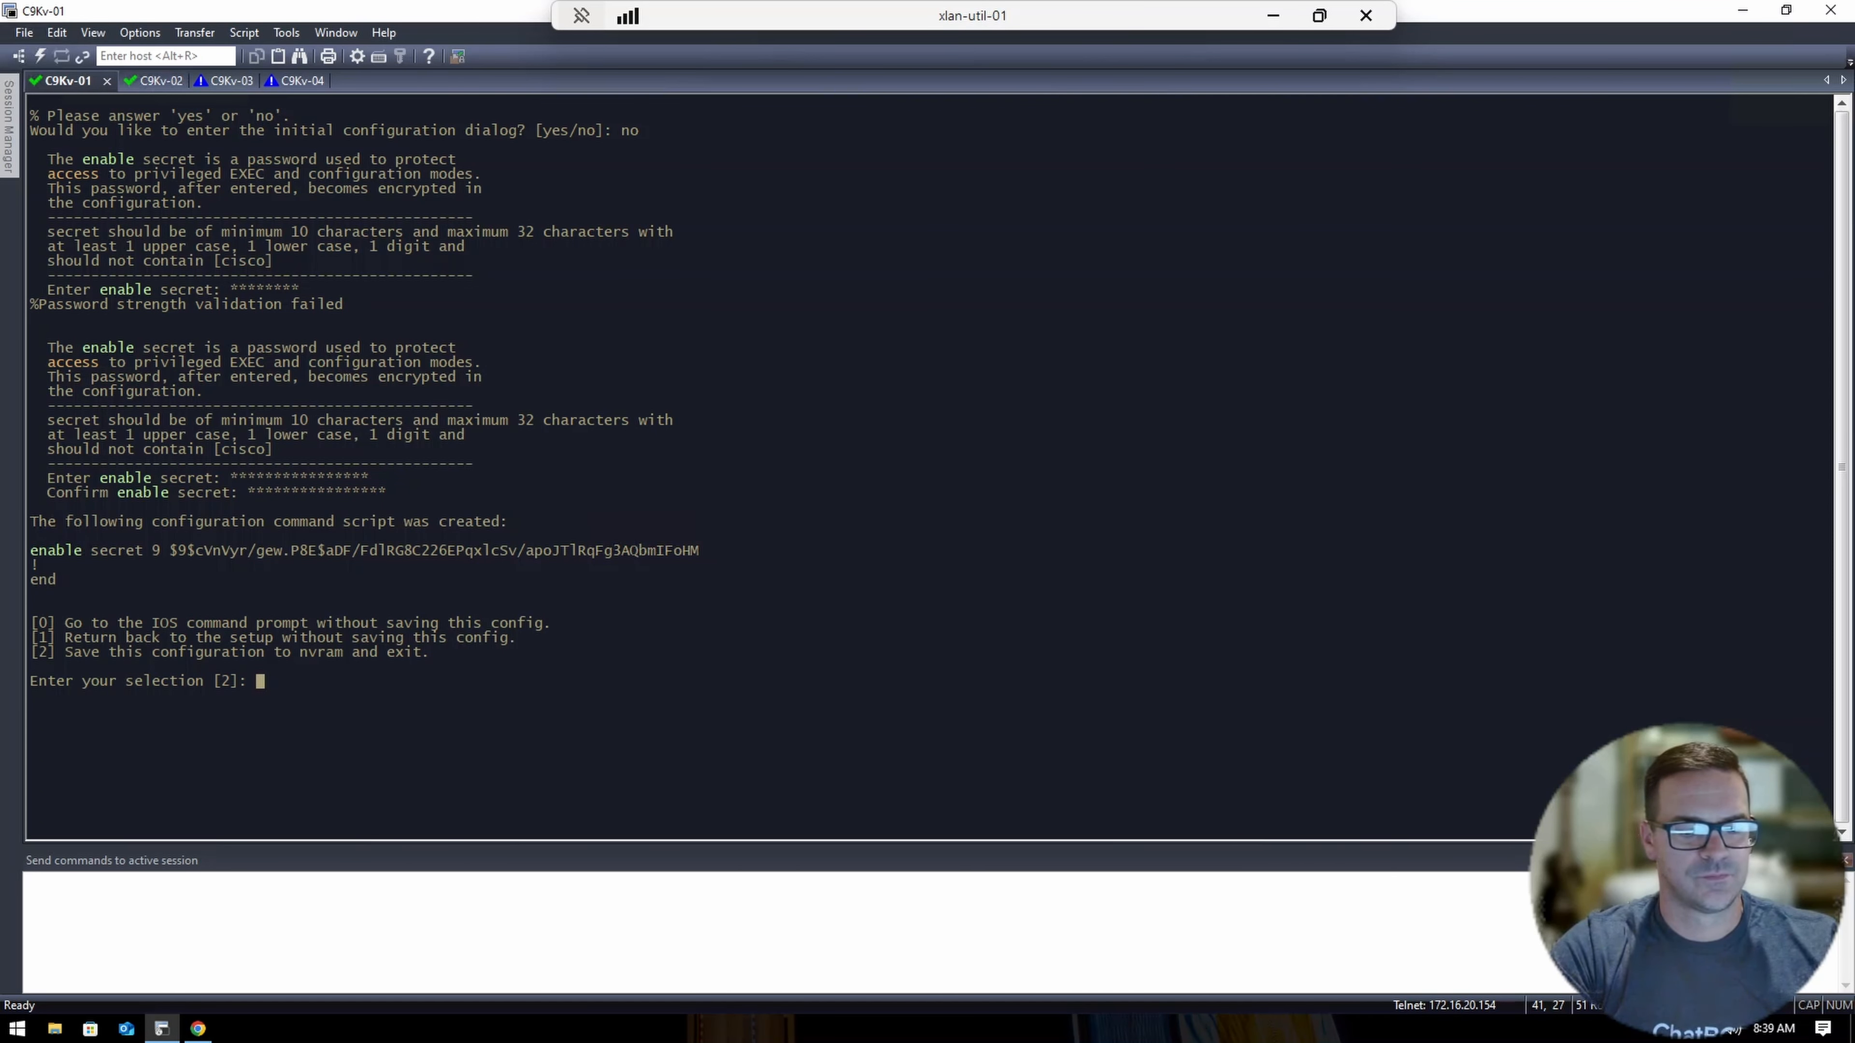
pyautogui.write('0')
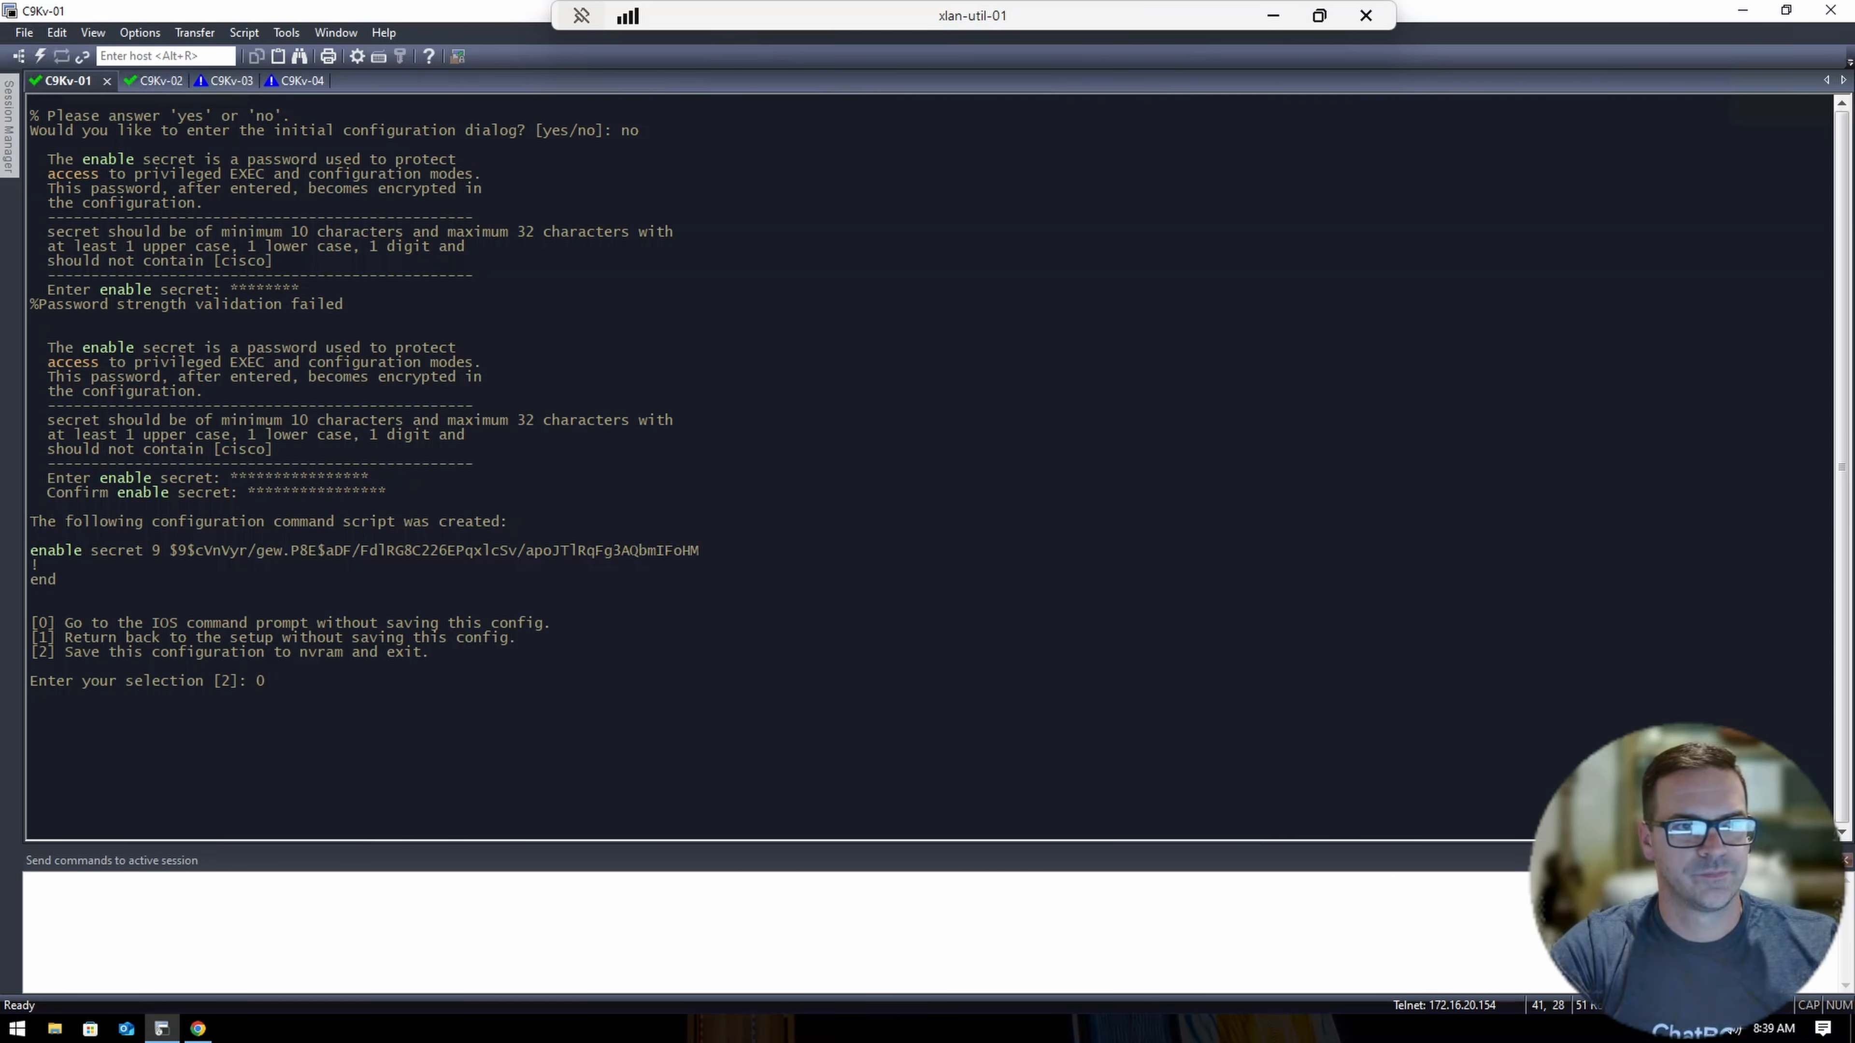
pyautogui.press('Return')
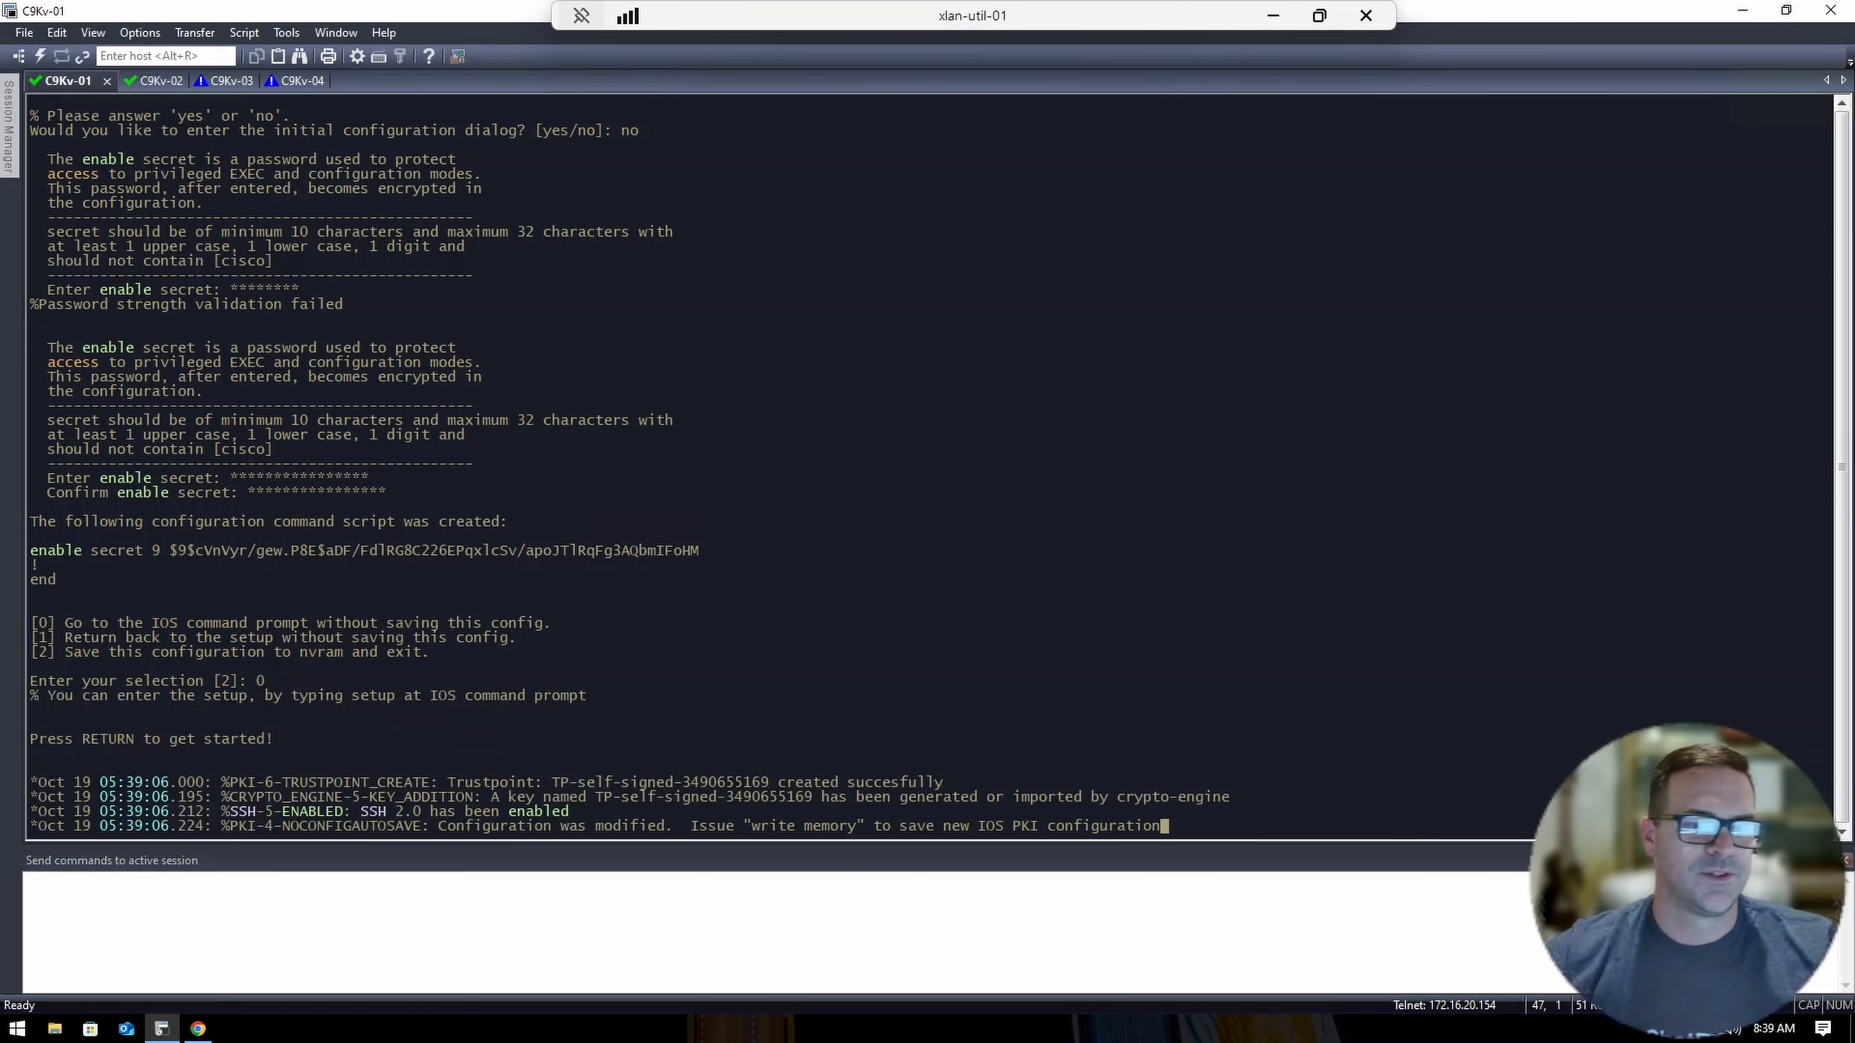
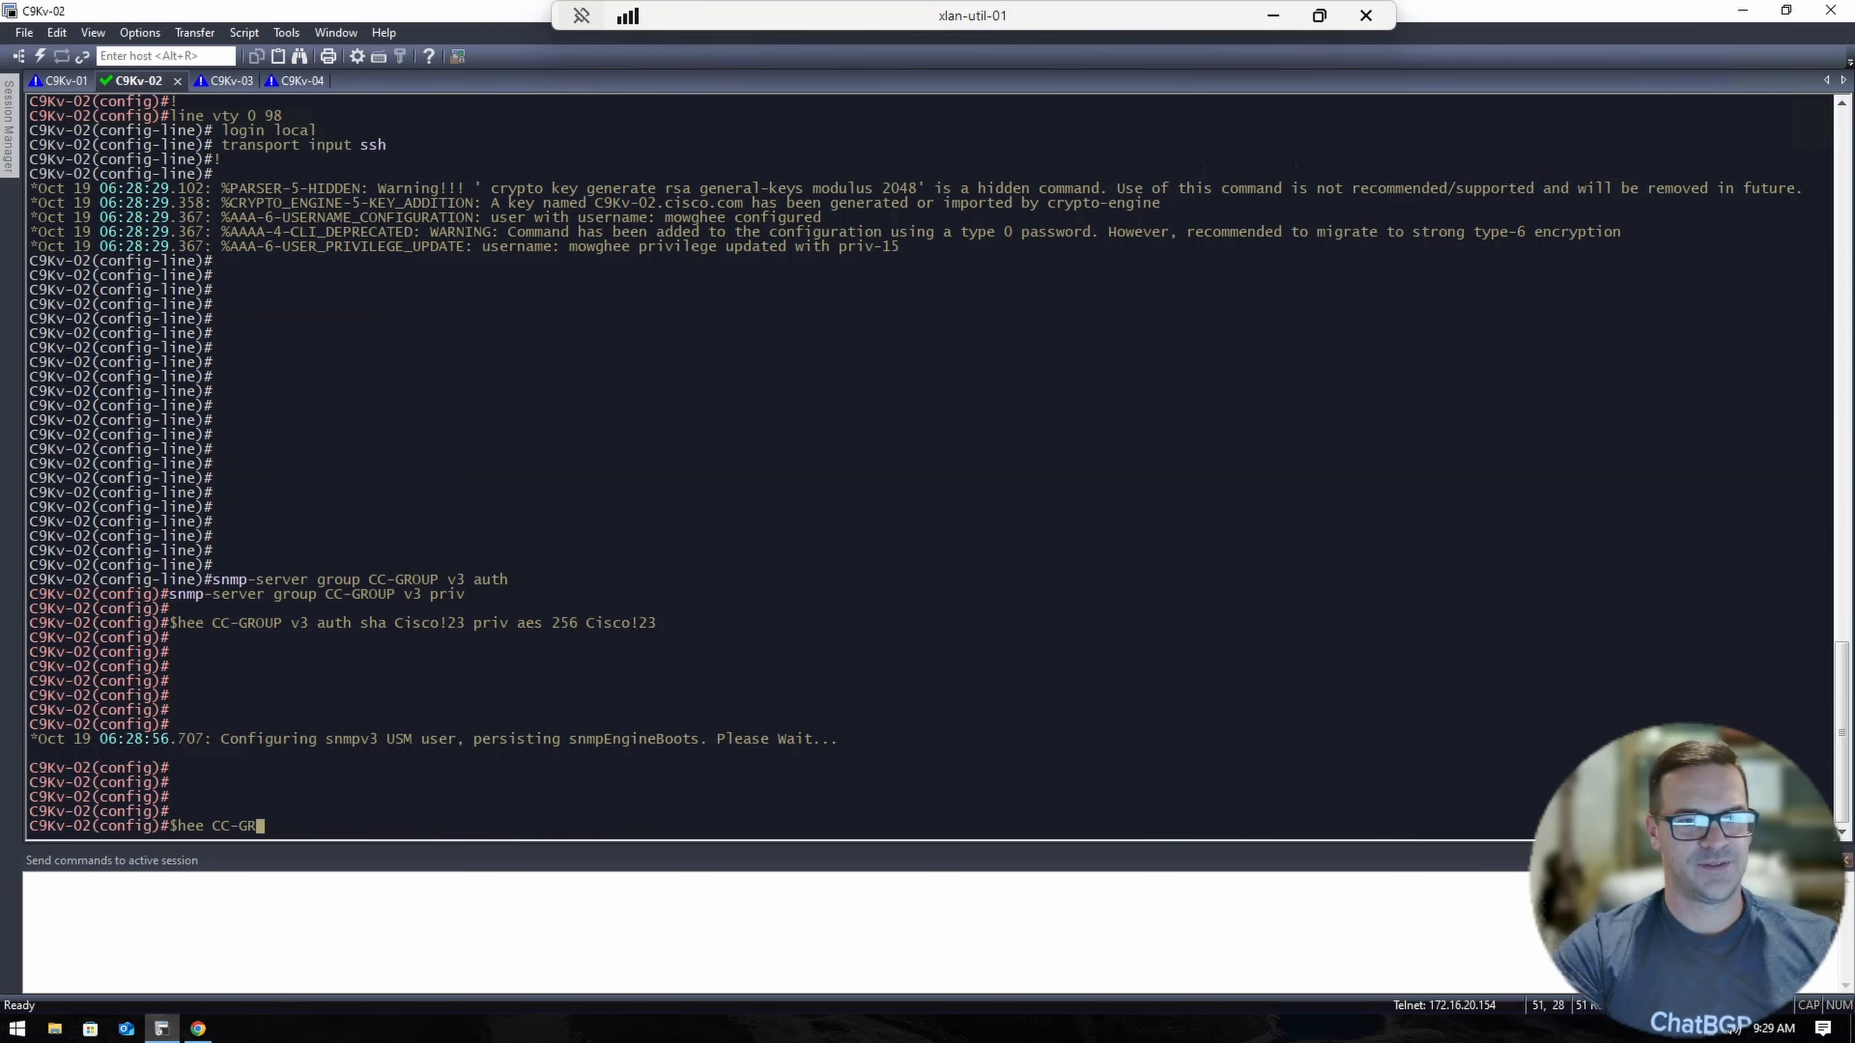
# Create an SNMPv3 user in CC-GROUP on C9Kv-02 with SHA authentication and AES 256 privacy passwords.
pyautogui.write('snmp')
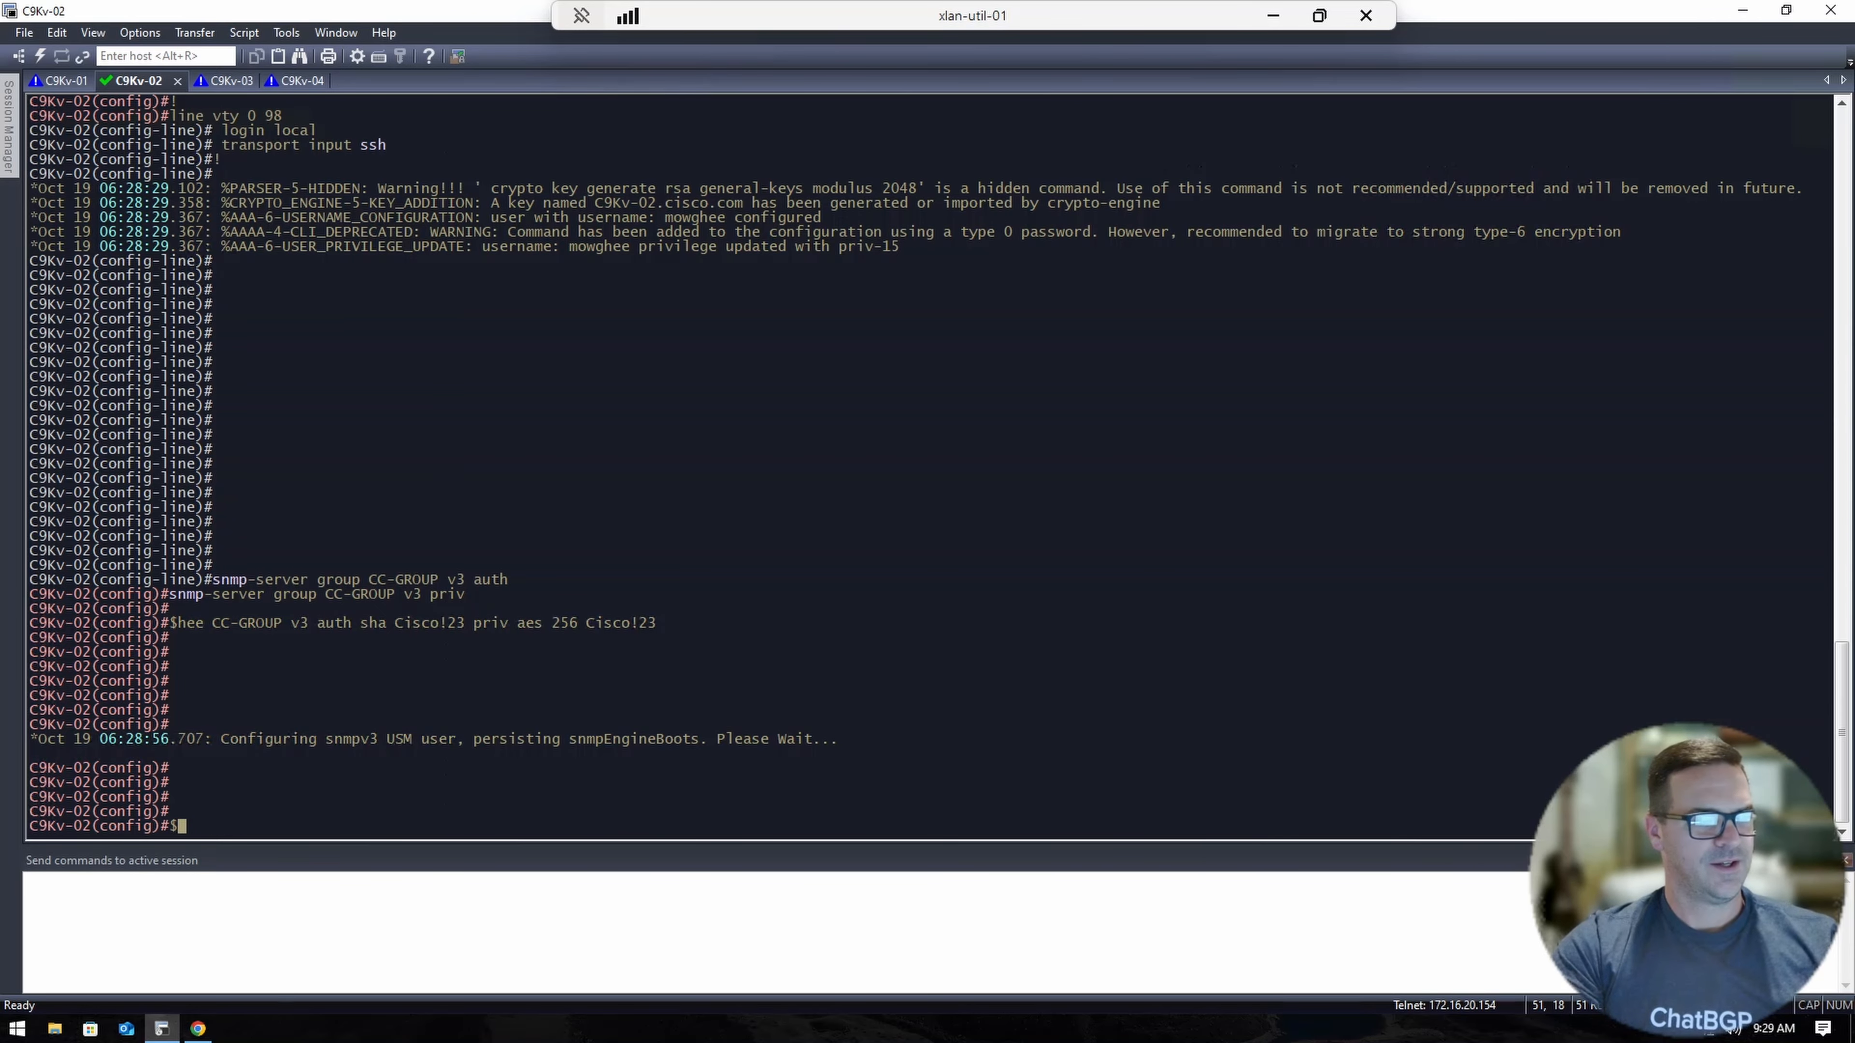
pyautogui.press('BackSpace')
pyautogui.press('BackSpace')
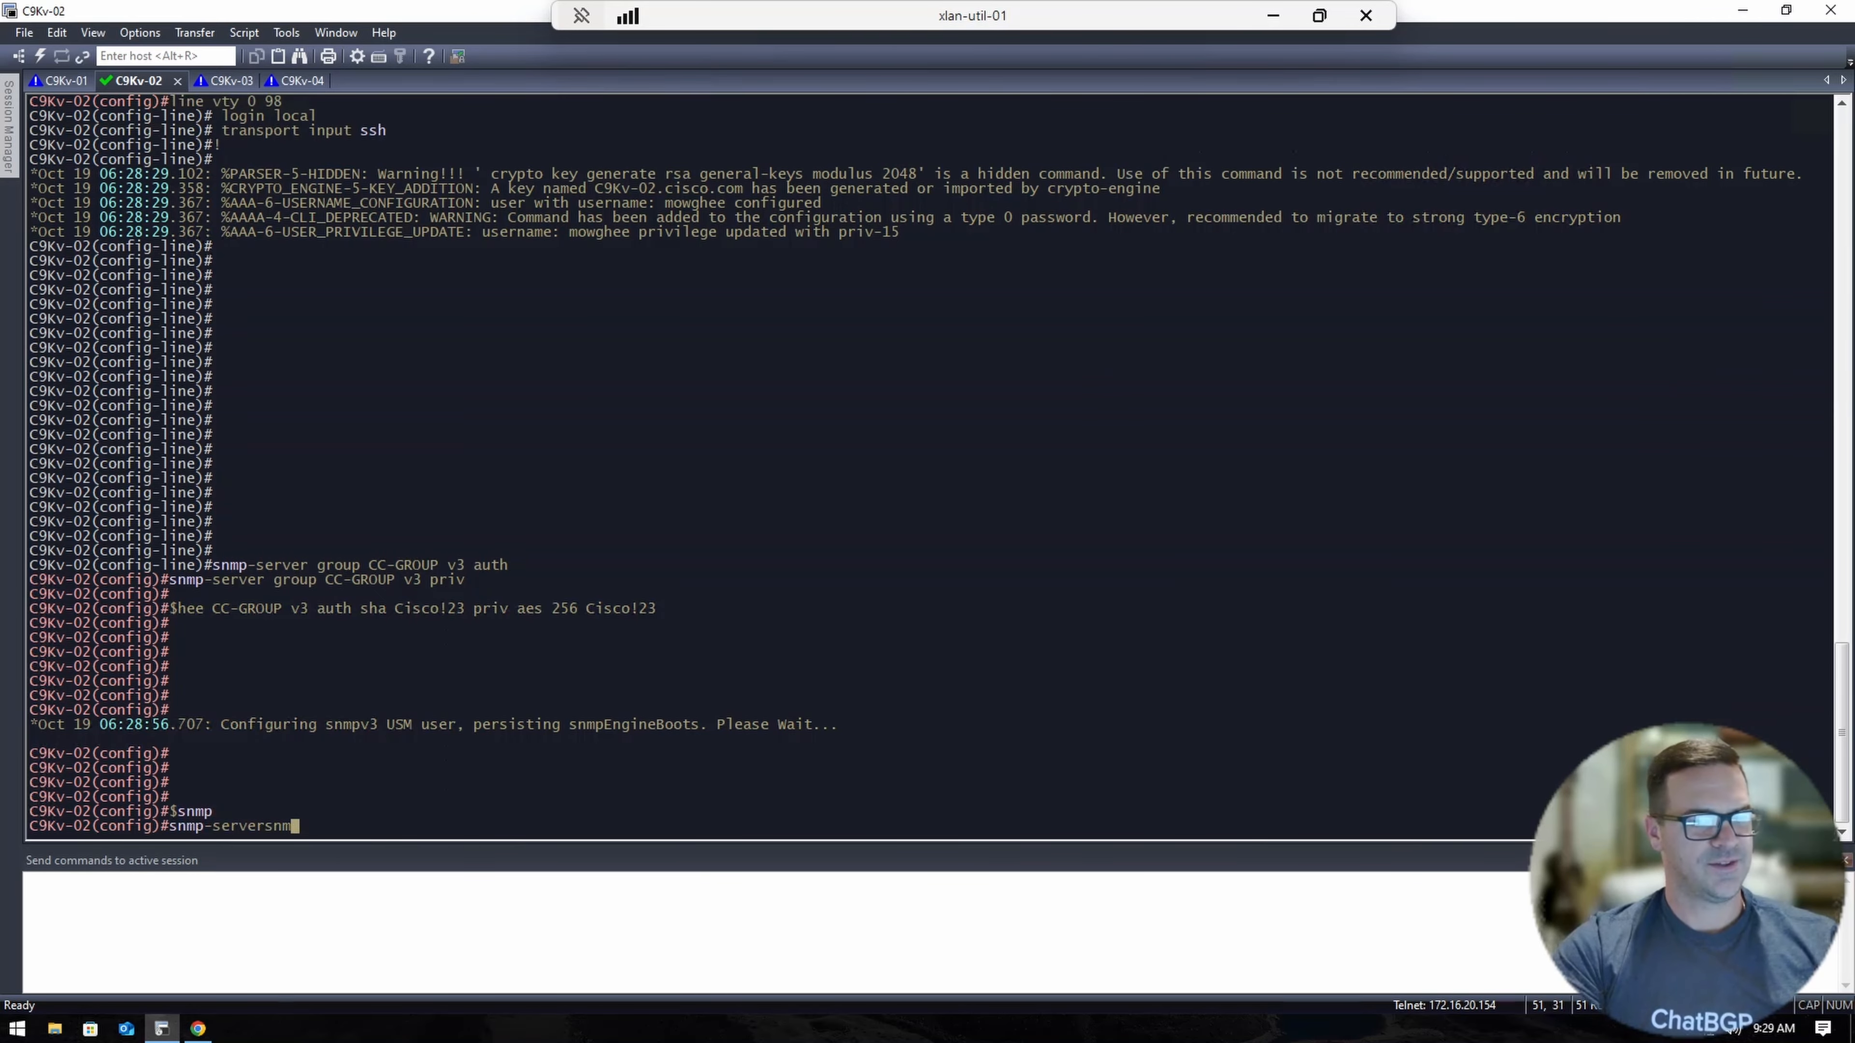
pyautogui.press('Tab')
pyautogui.press('Tab')
pyautogui.press('Tab')
pyautogui.press('Tab')
pyautogui.press('Tab')
pyautogui.press('BackSpace')
pyautogui.press('BackSpace')
pyautogui.press('BackSpace')
pyautogui.press('BackSpace')
pyautogui.press('BackSpace')
pyautogui.press('BackSpace')
pyautogui.press('BackSpace')
pyautogui.press('BackSpace')
pyautogui.press('BackSpace')
pyautogui.press('BackSpace')
pyautogui.press('BackSpace')
pyautogui.press('BackSpace')
pyautogui.press('BackSpace')
pyautogui.press('Return')
pyautogui.press('Return')
pyautogui.press('Return')
pyautogui.press('Return')
pyautogui.write('snmp-ser')
pyautogui.press('Tab')
pyautogui.write('user')
pyautogui.press('Tab')
pyautogui.write('mowghee')
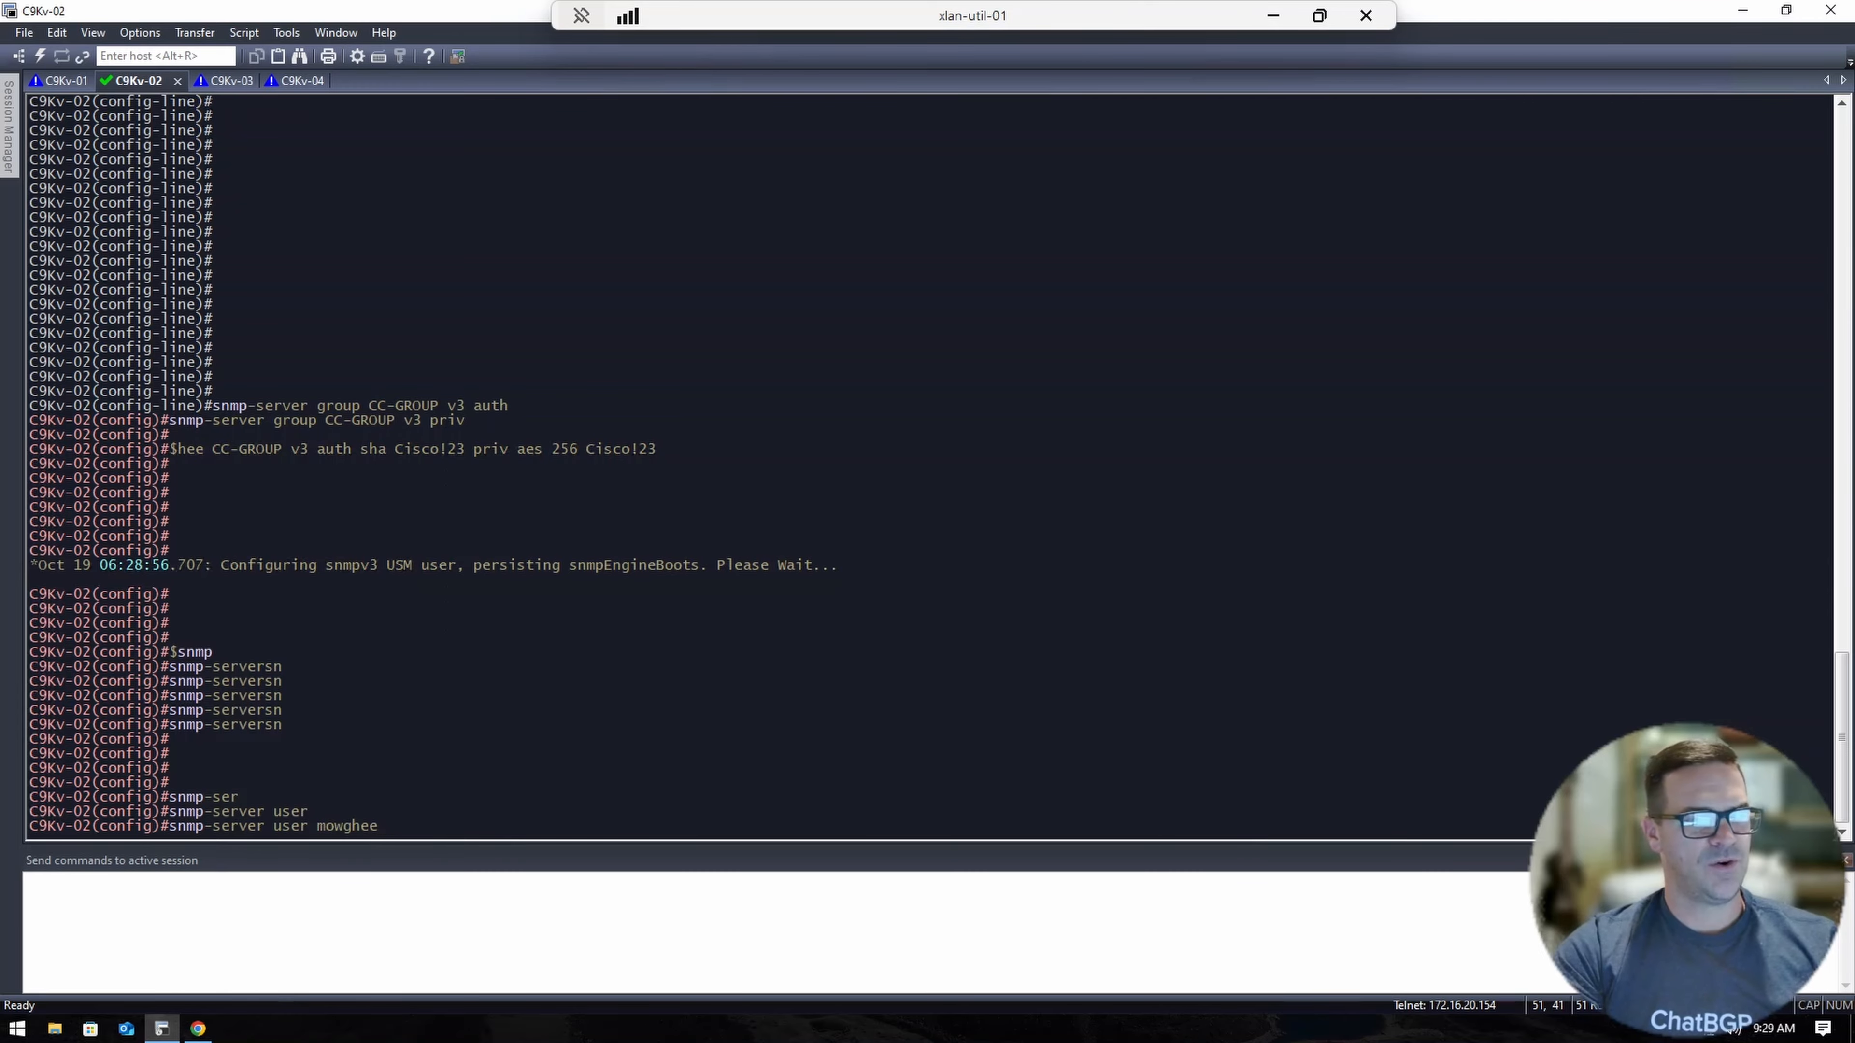
pyautogui.write(' CC-G')
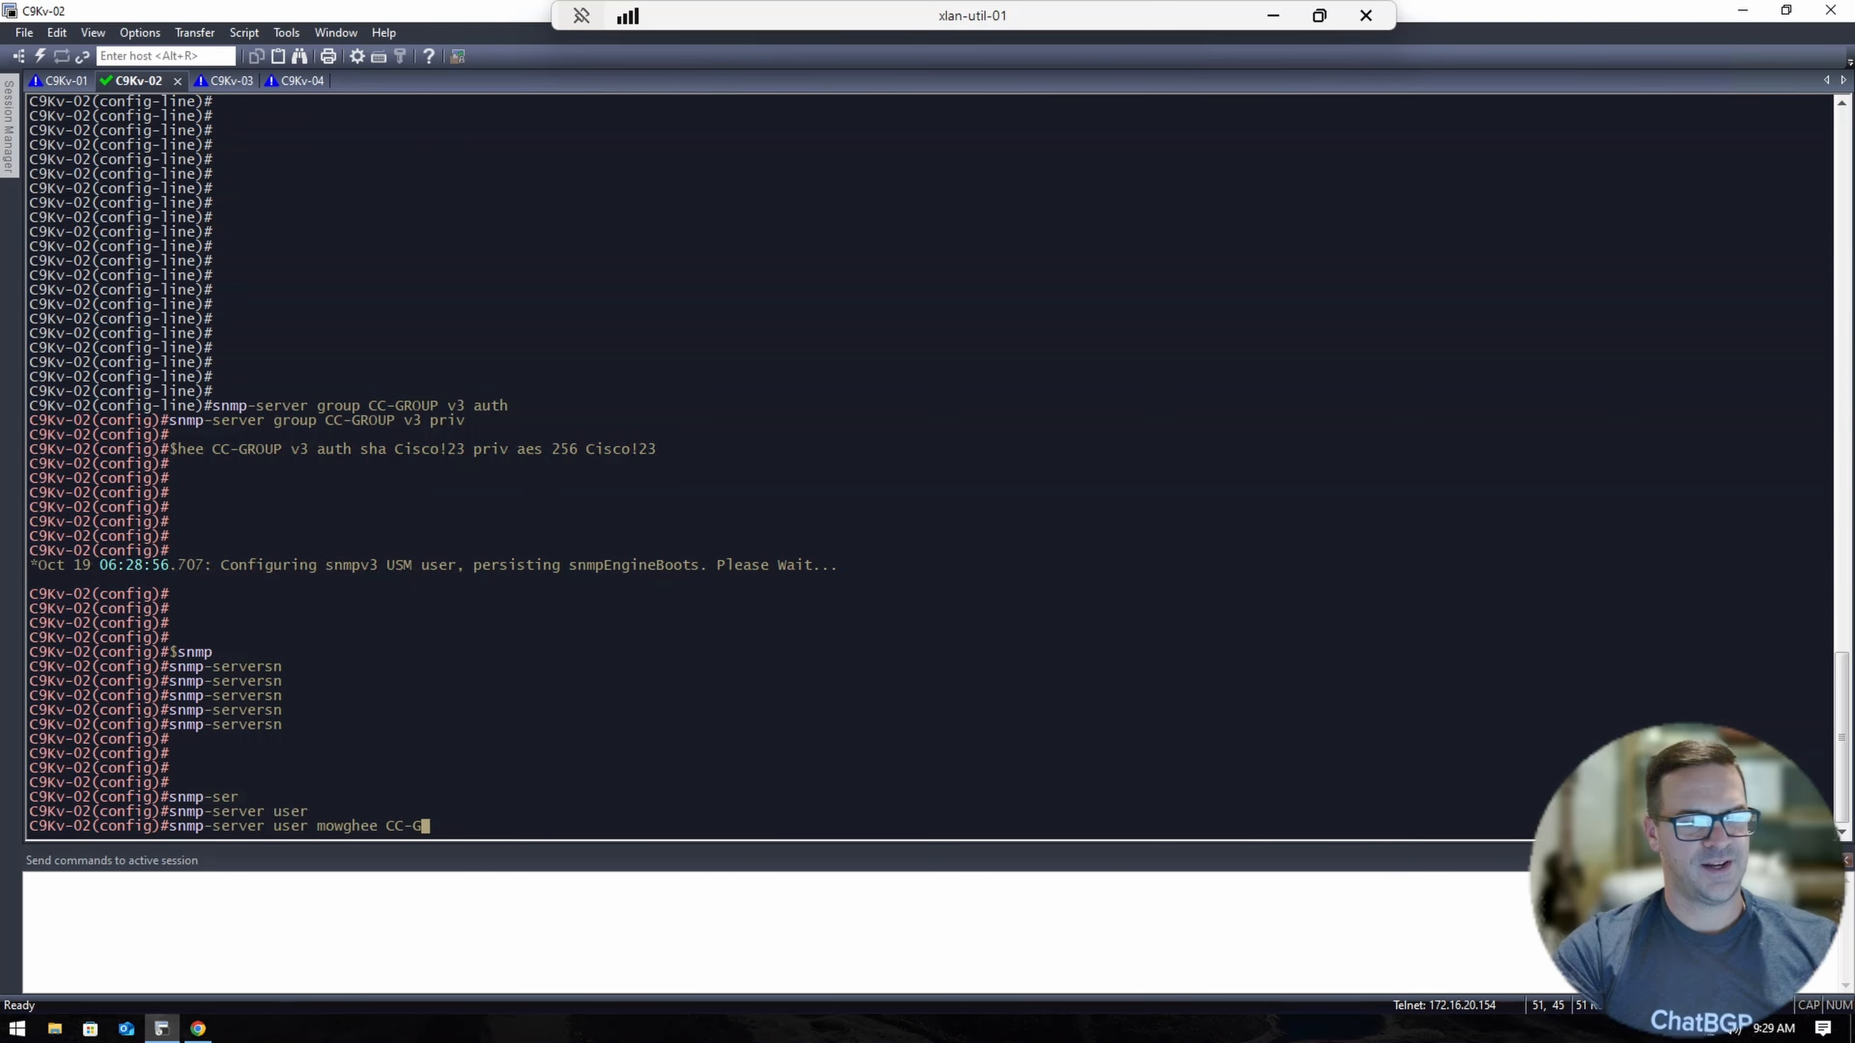
pyautogui.write('ROUP ')
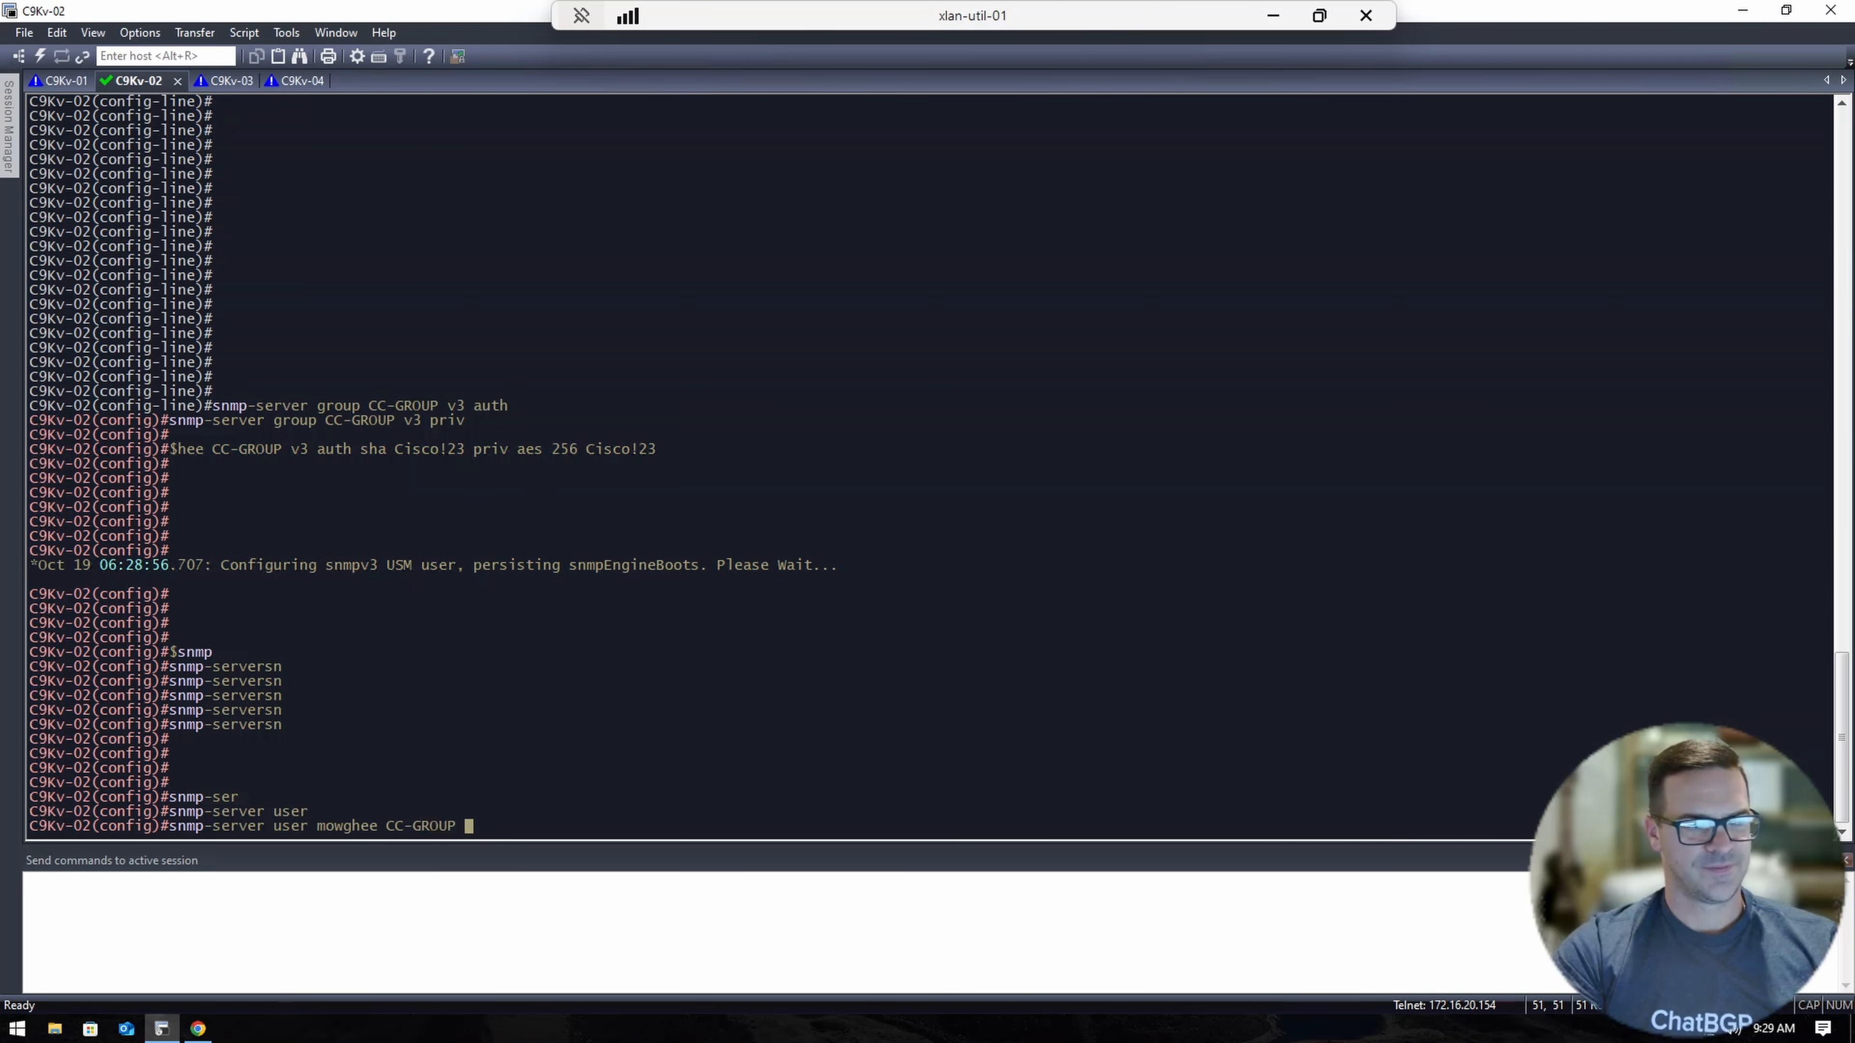
pyautogui.write('v3 aut')
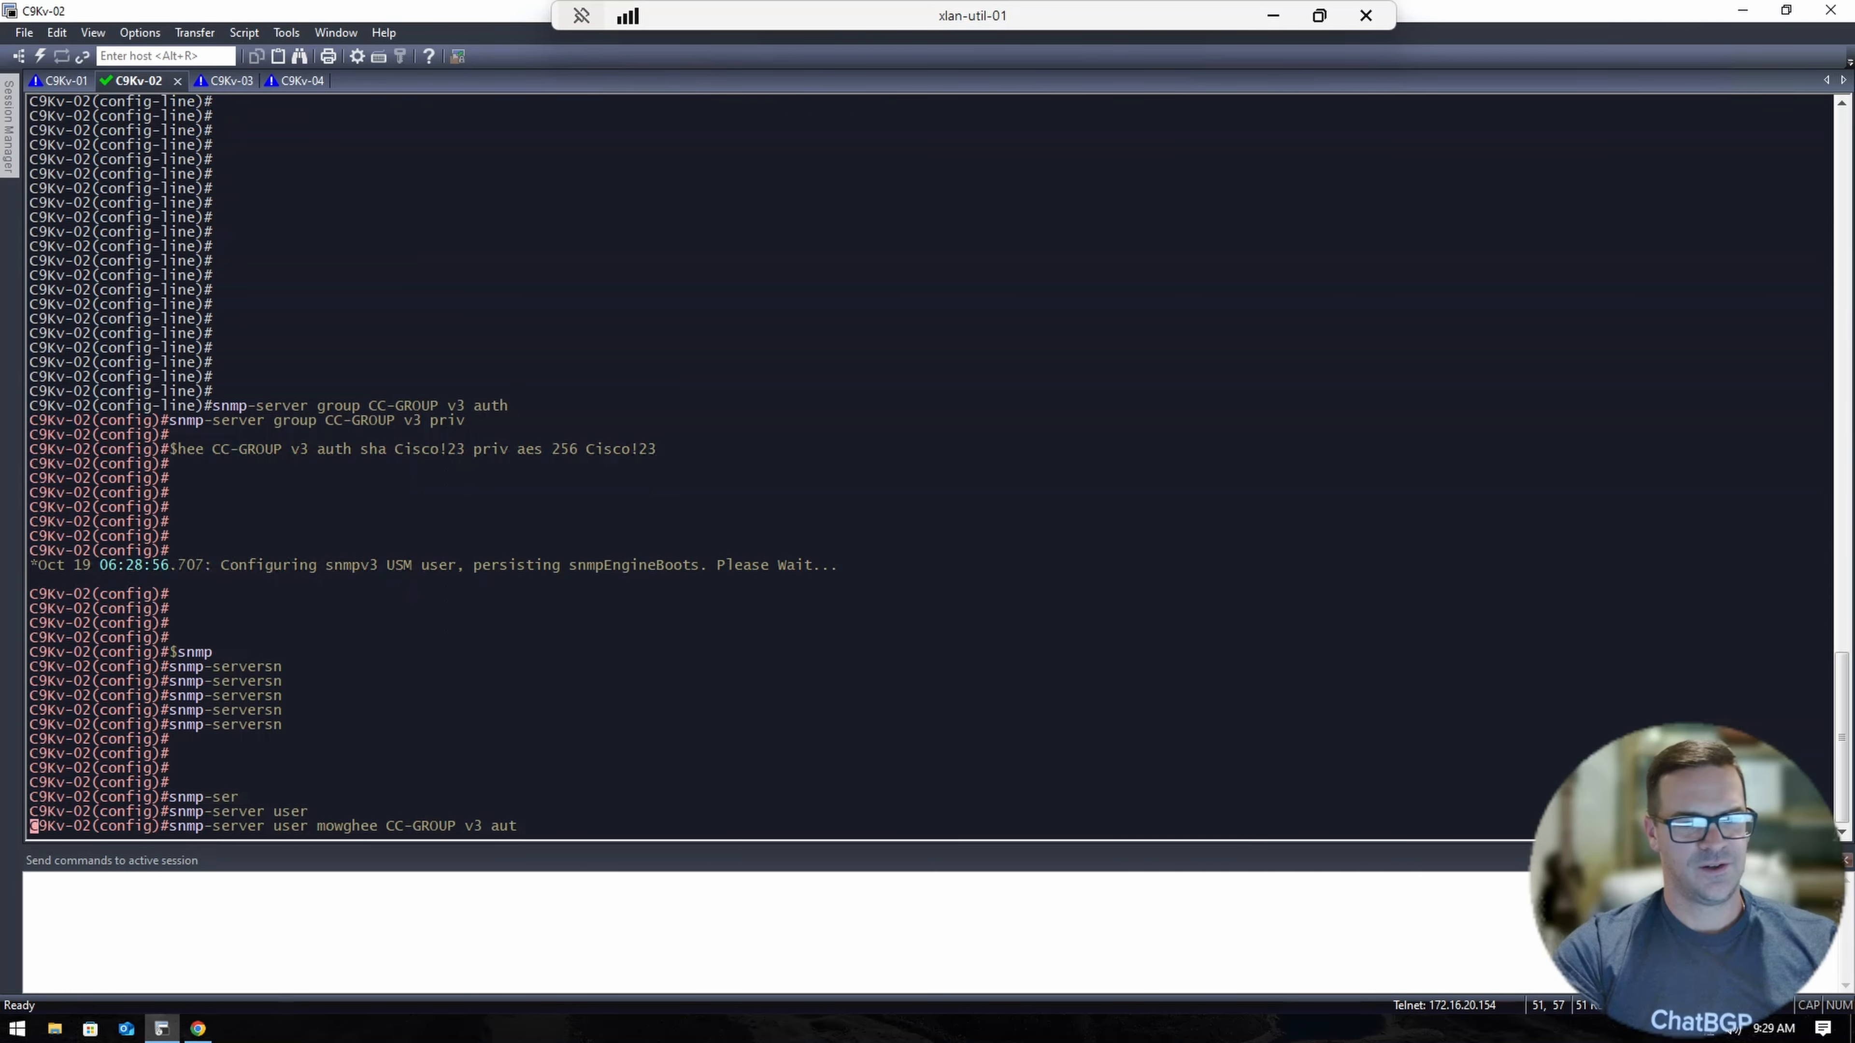
pyautogui.press('Tab')
pyautogui.write('sh')
pyautogui.press('Tab')
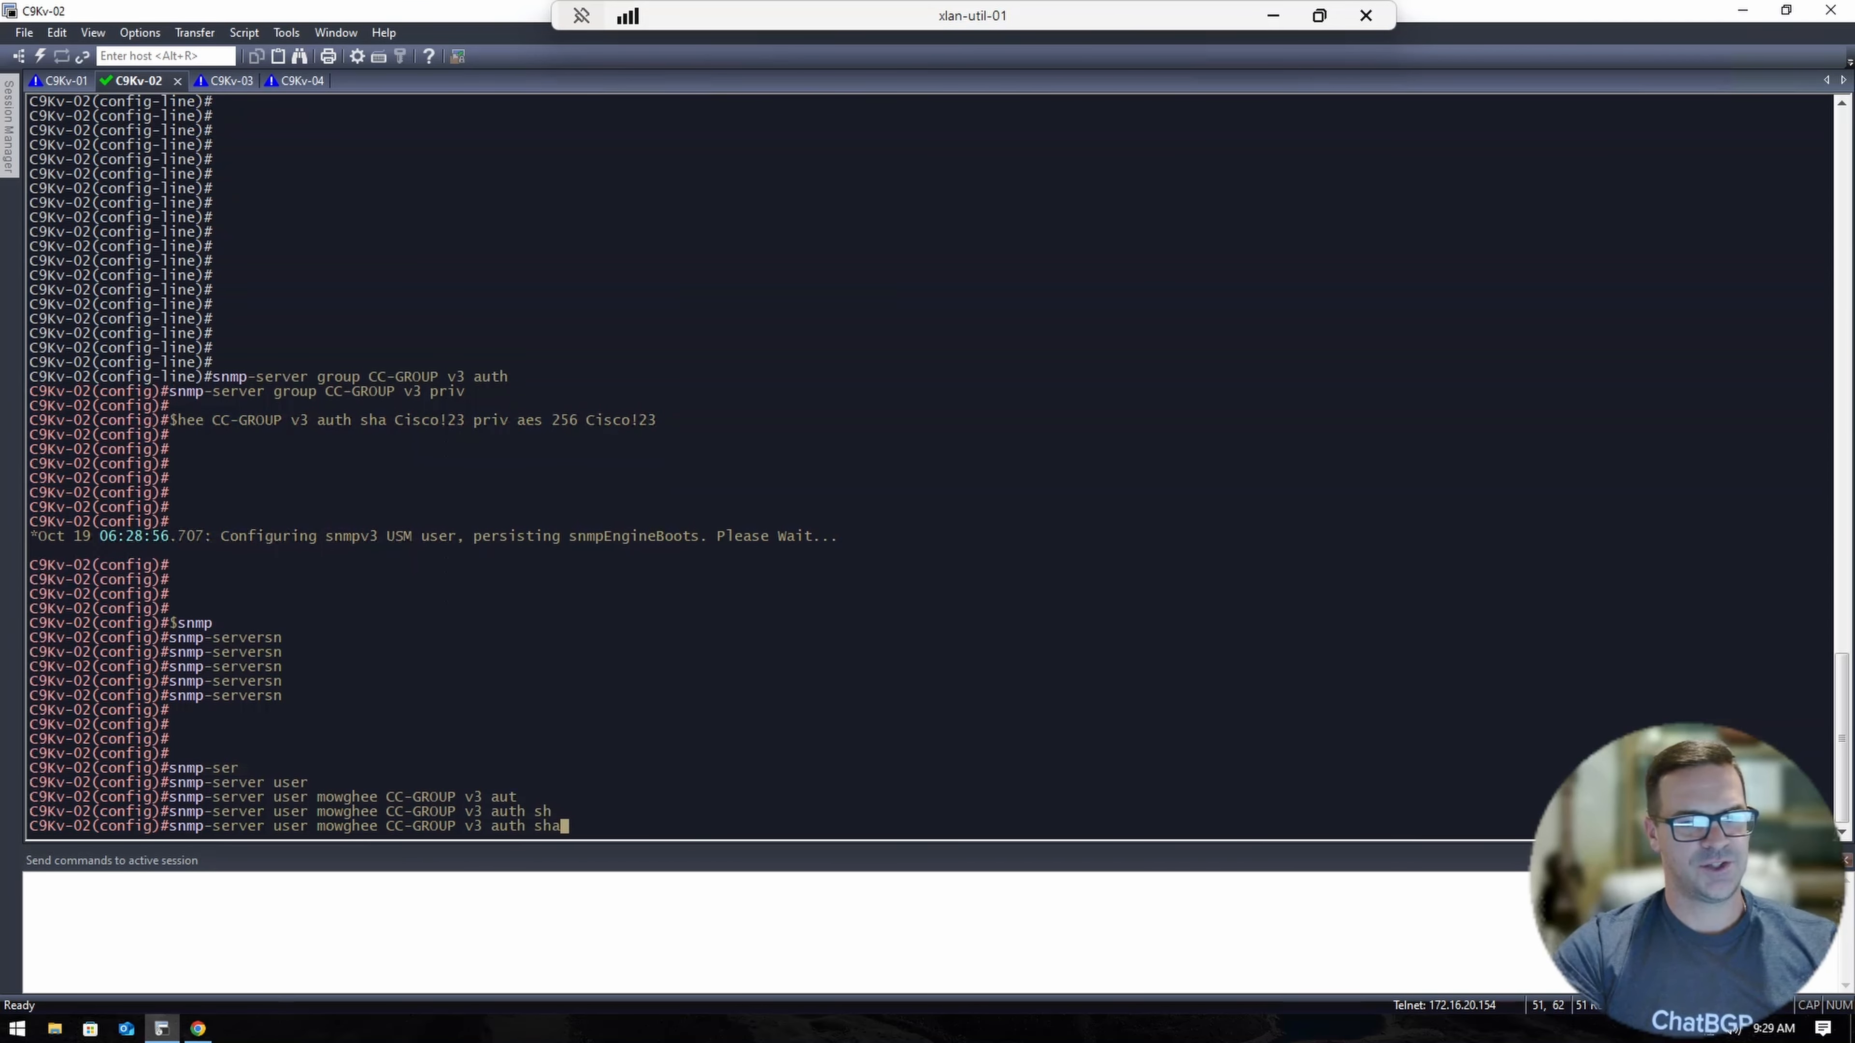
pyautogui.write('Cisco!2')
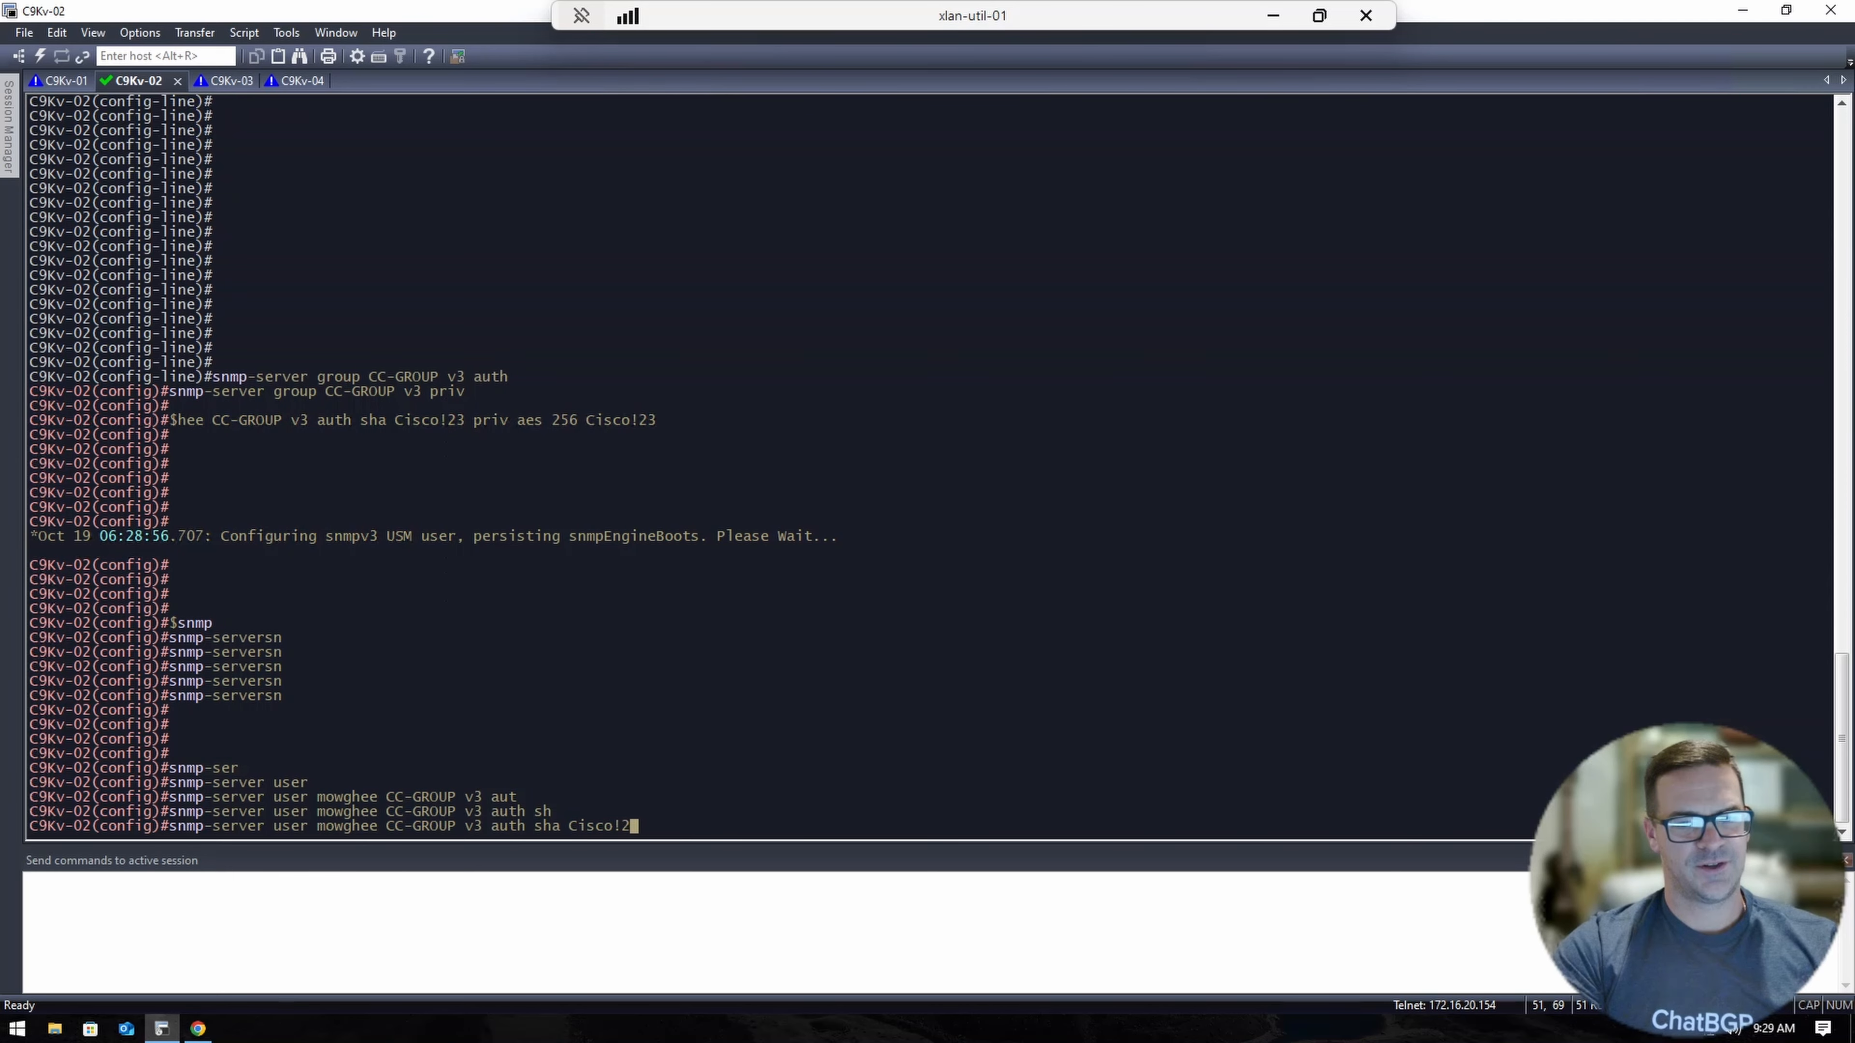
pyautogui.write('3 pri')
pyautogui.press('Tab')
pyautogui.write('ae')
pyautogui.press('Tab')
pyautogui.write('256 Cisco!23')
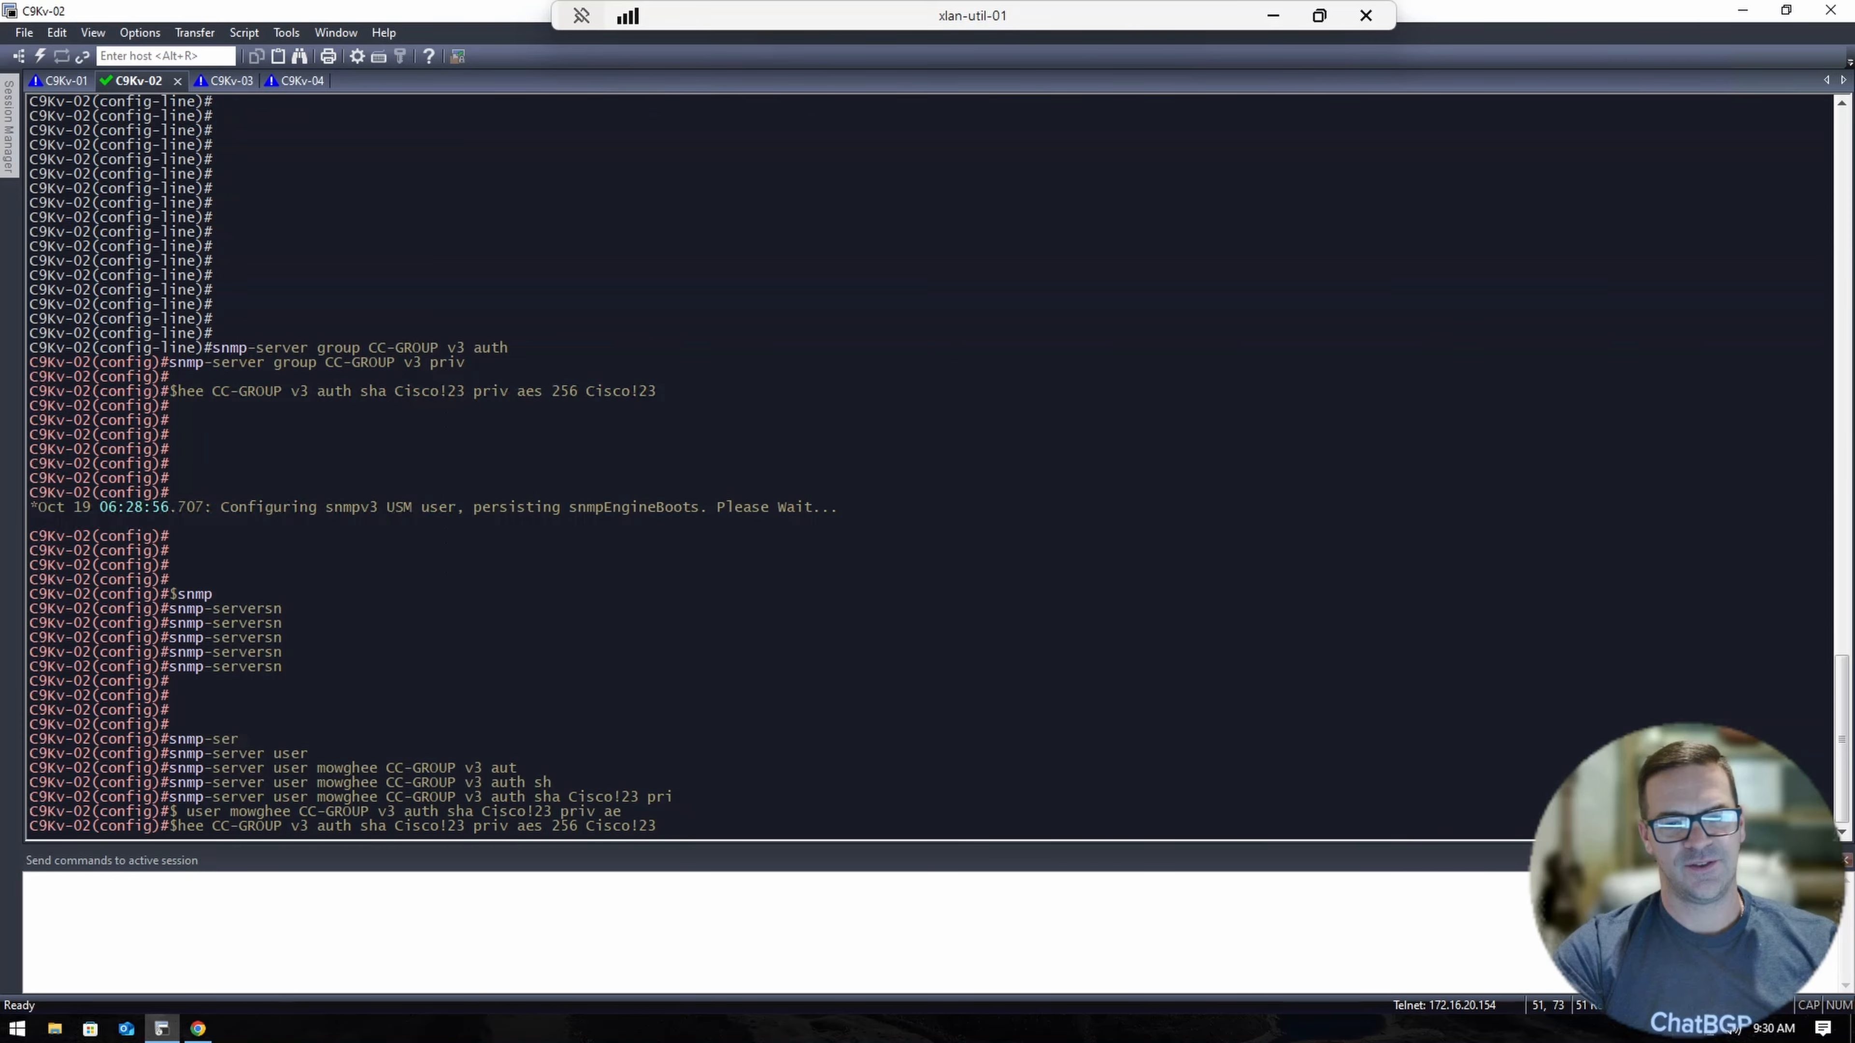
pyautogui.press('Return')
pyautogui.press('Return')
pyautogui.press('Return')
pyautogui.press('Return')
pyautogui.press('Return')
# Exit configuration mode with end and bring up a fresh privileged prompt.
pyautogui.write('end')
pyautogui.press('Return')
pyautogui.press('Return')
pyautogui.press('Return')
pyautogui.press('Return')
pyautogui.press('Return')
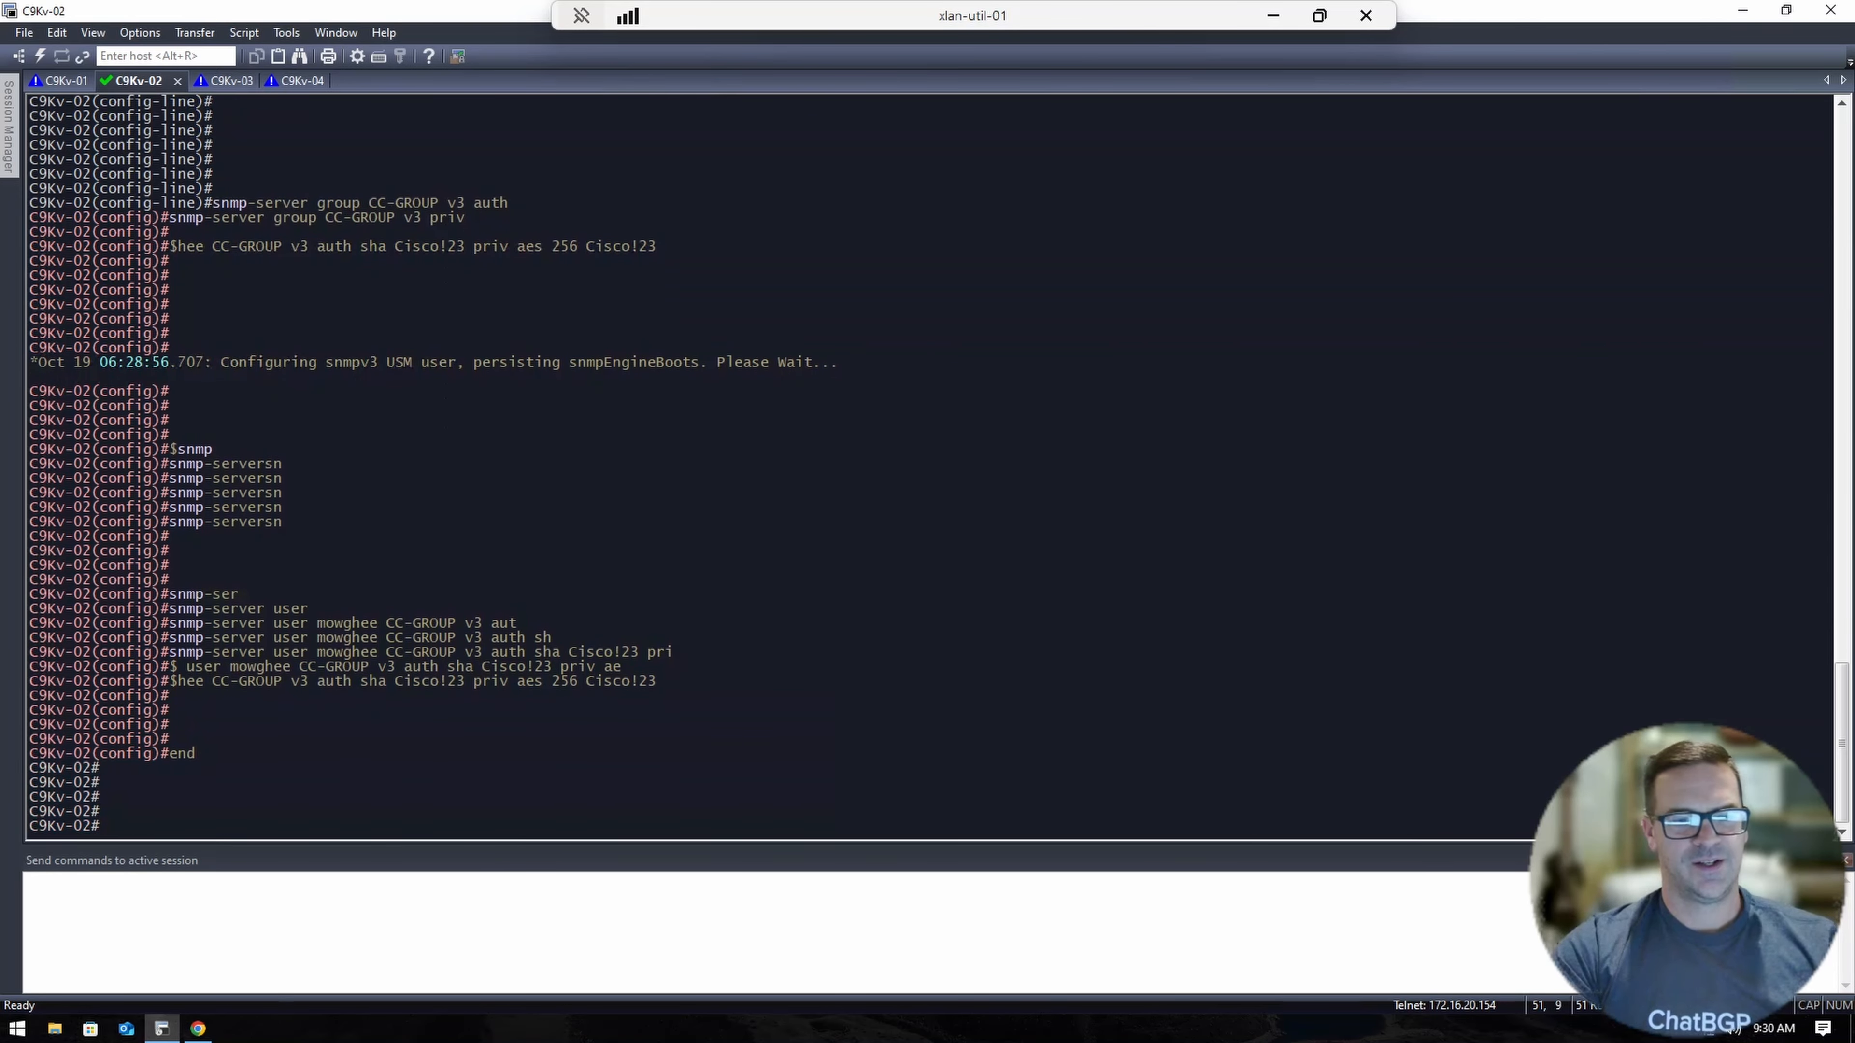
pyautogui.press('Return')
pyautogui.press('Return')
pyautogui.press('Return')
pyautogui.press('Return')
pyautogui.press('Return')
pyautogui.press('Return')
pyautogui.press('Return')
pyautogui.press('Return')
pyautogui.press('Return')
pyautogui.press('Return')
pyautogui.press('Return')
pyautogui.press('Return')
pyautogui.press('Return')
pyautogui.press('Return')
pyautogui.press('Return')
pyautogui.press('Return')
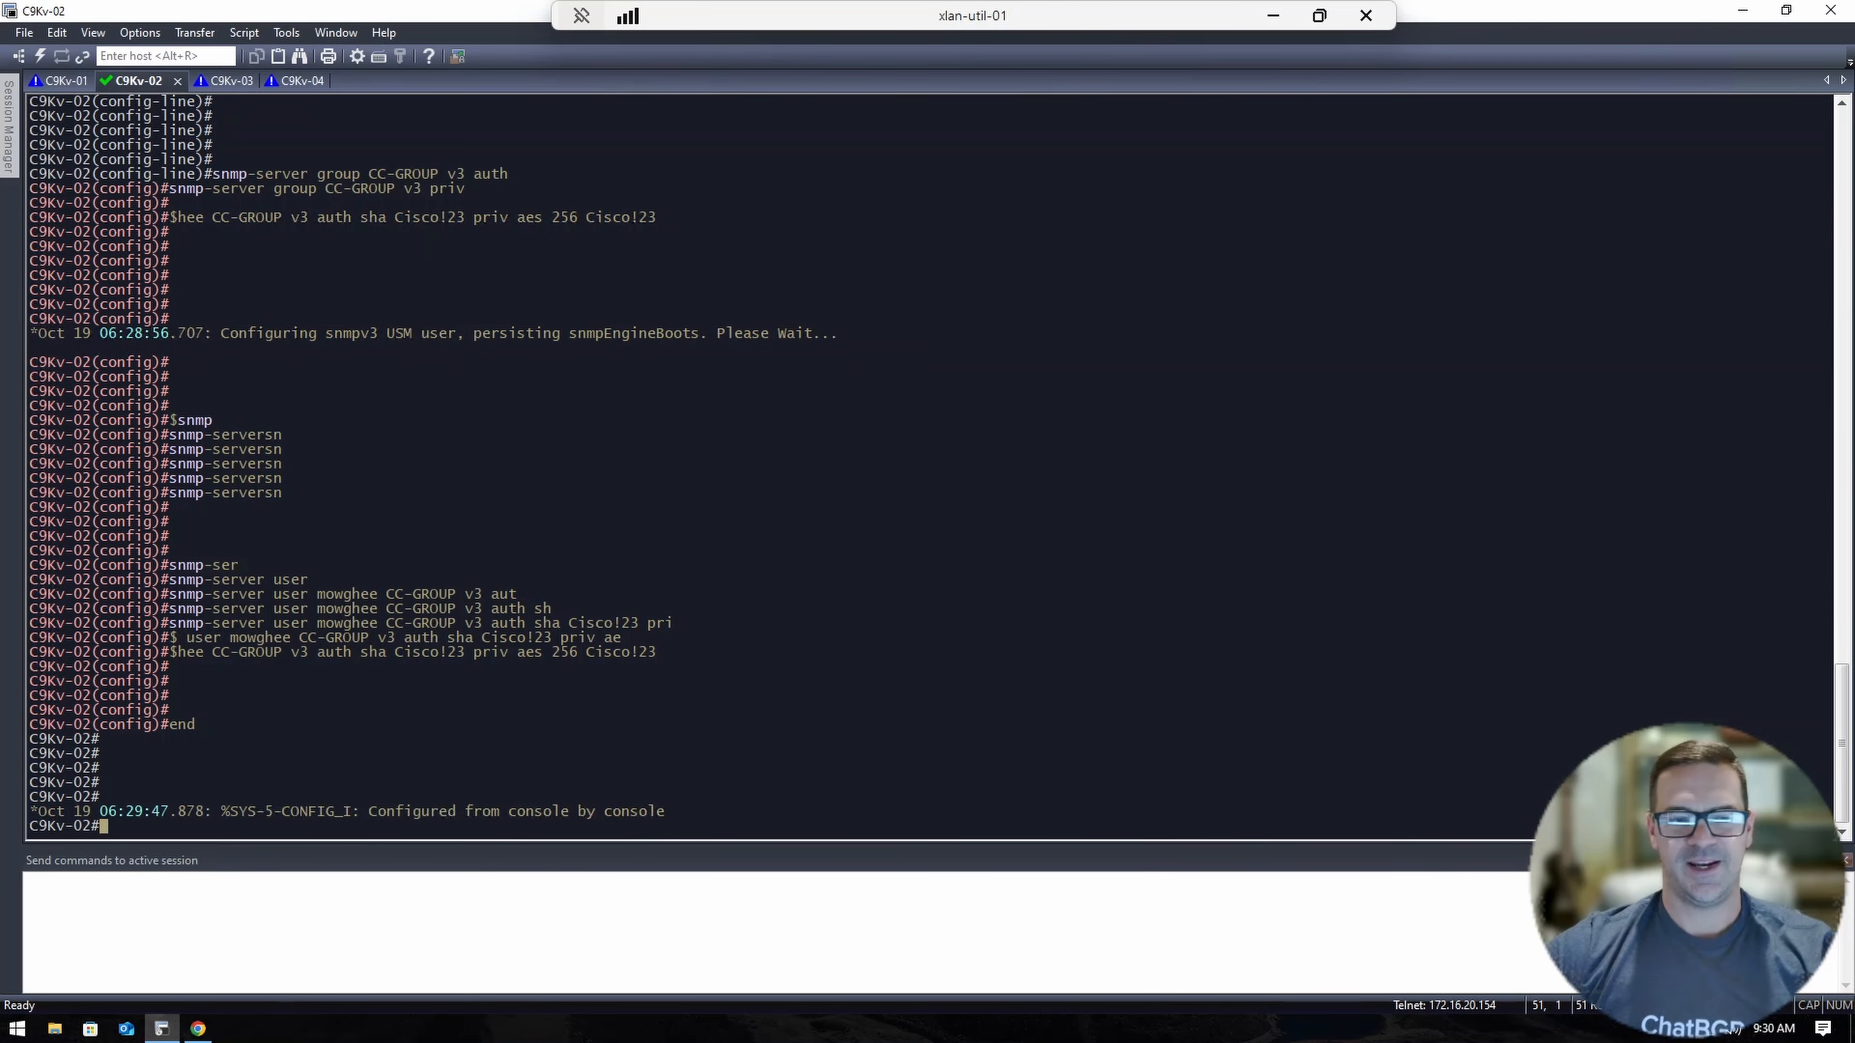
# Start adding a single existing device at IP 172.16.11.12 in Catalyst Center.
pyautogui.click(200, 1028)
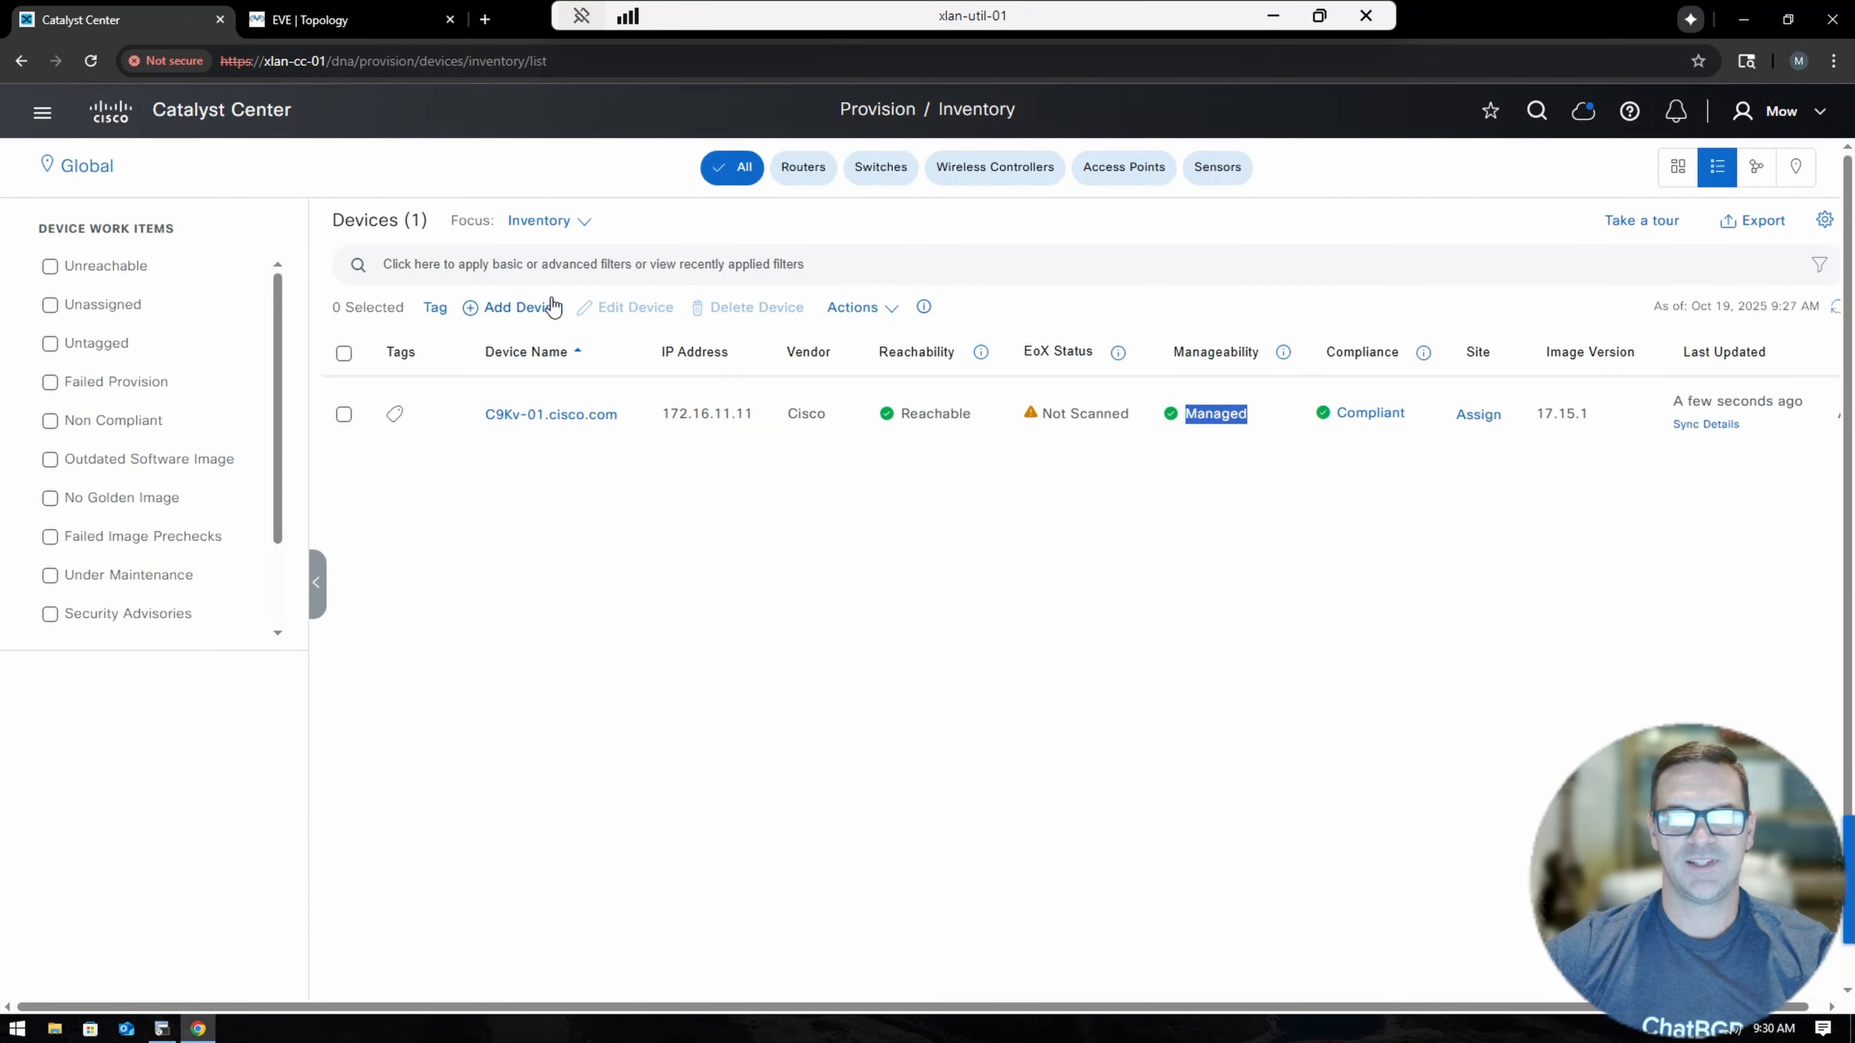
pyautogui.click(524, 312)
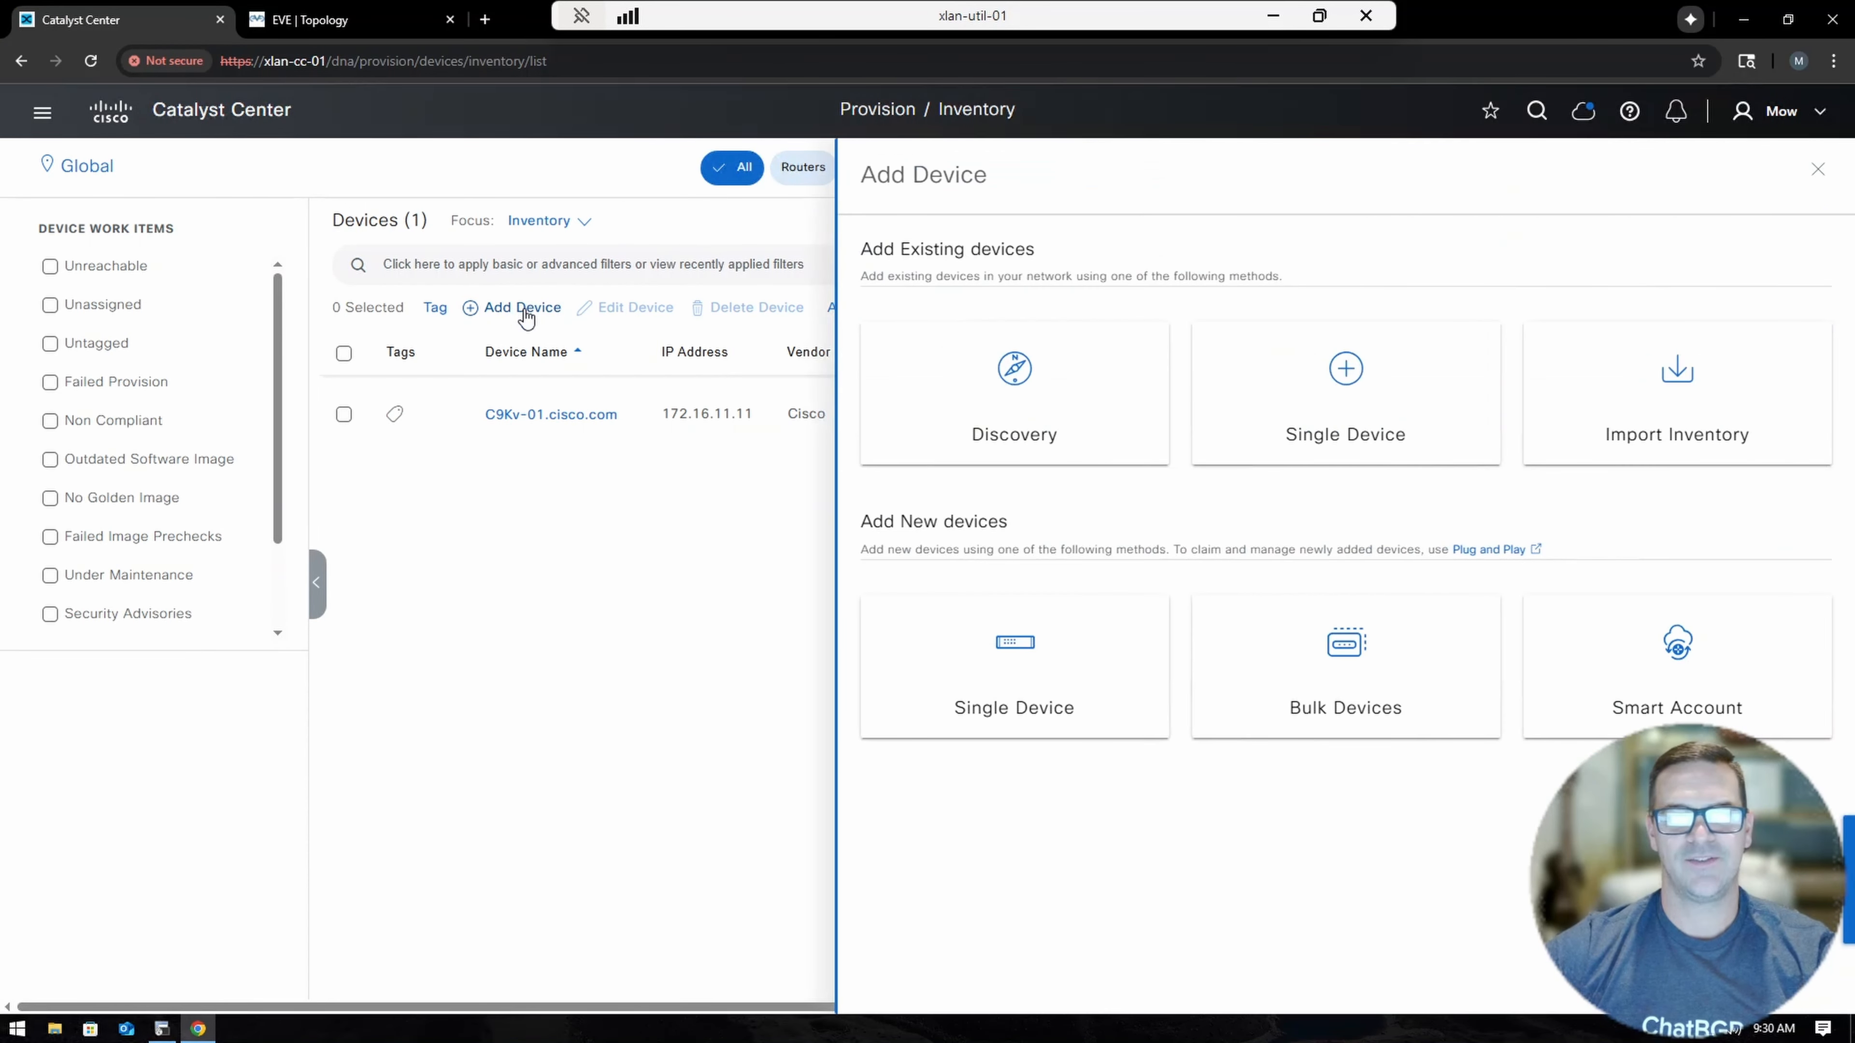
pyautogui.click(1329, 431)
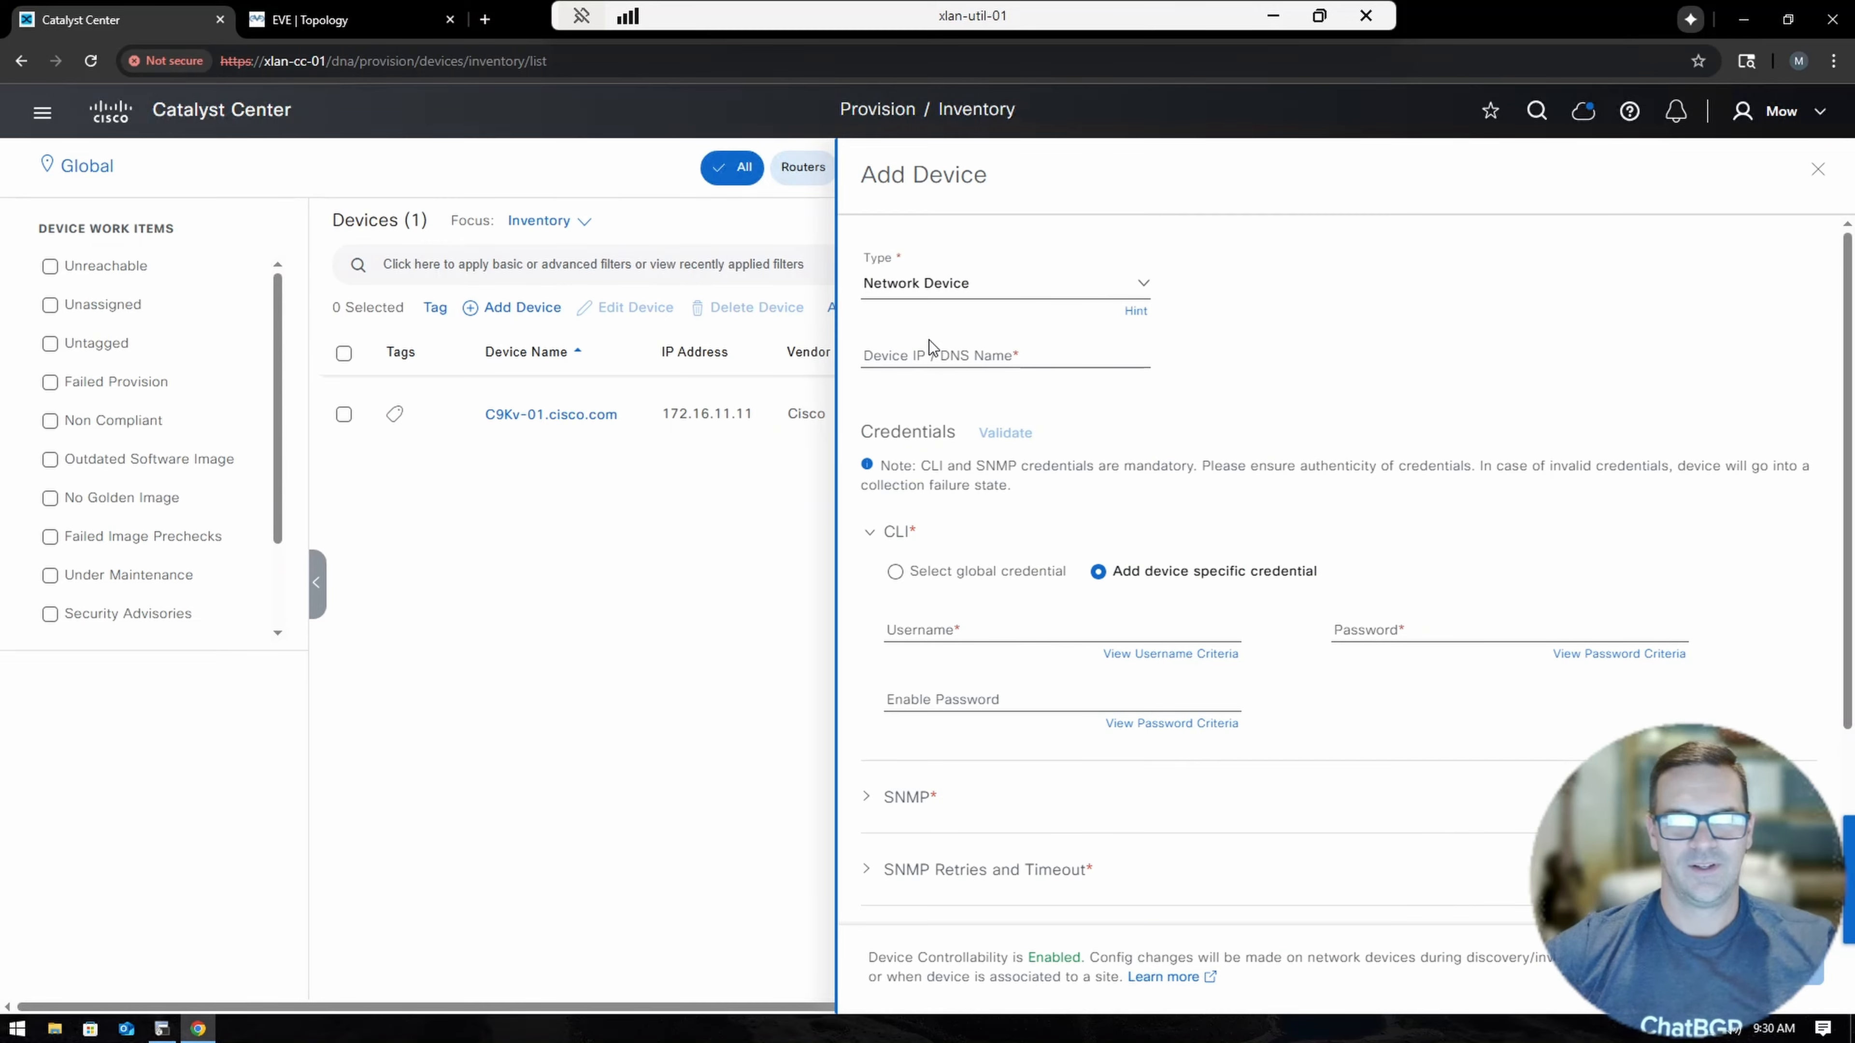
pyautogui.click(885, 356)
pyautogui.write('1')
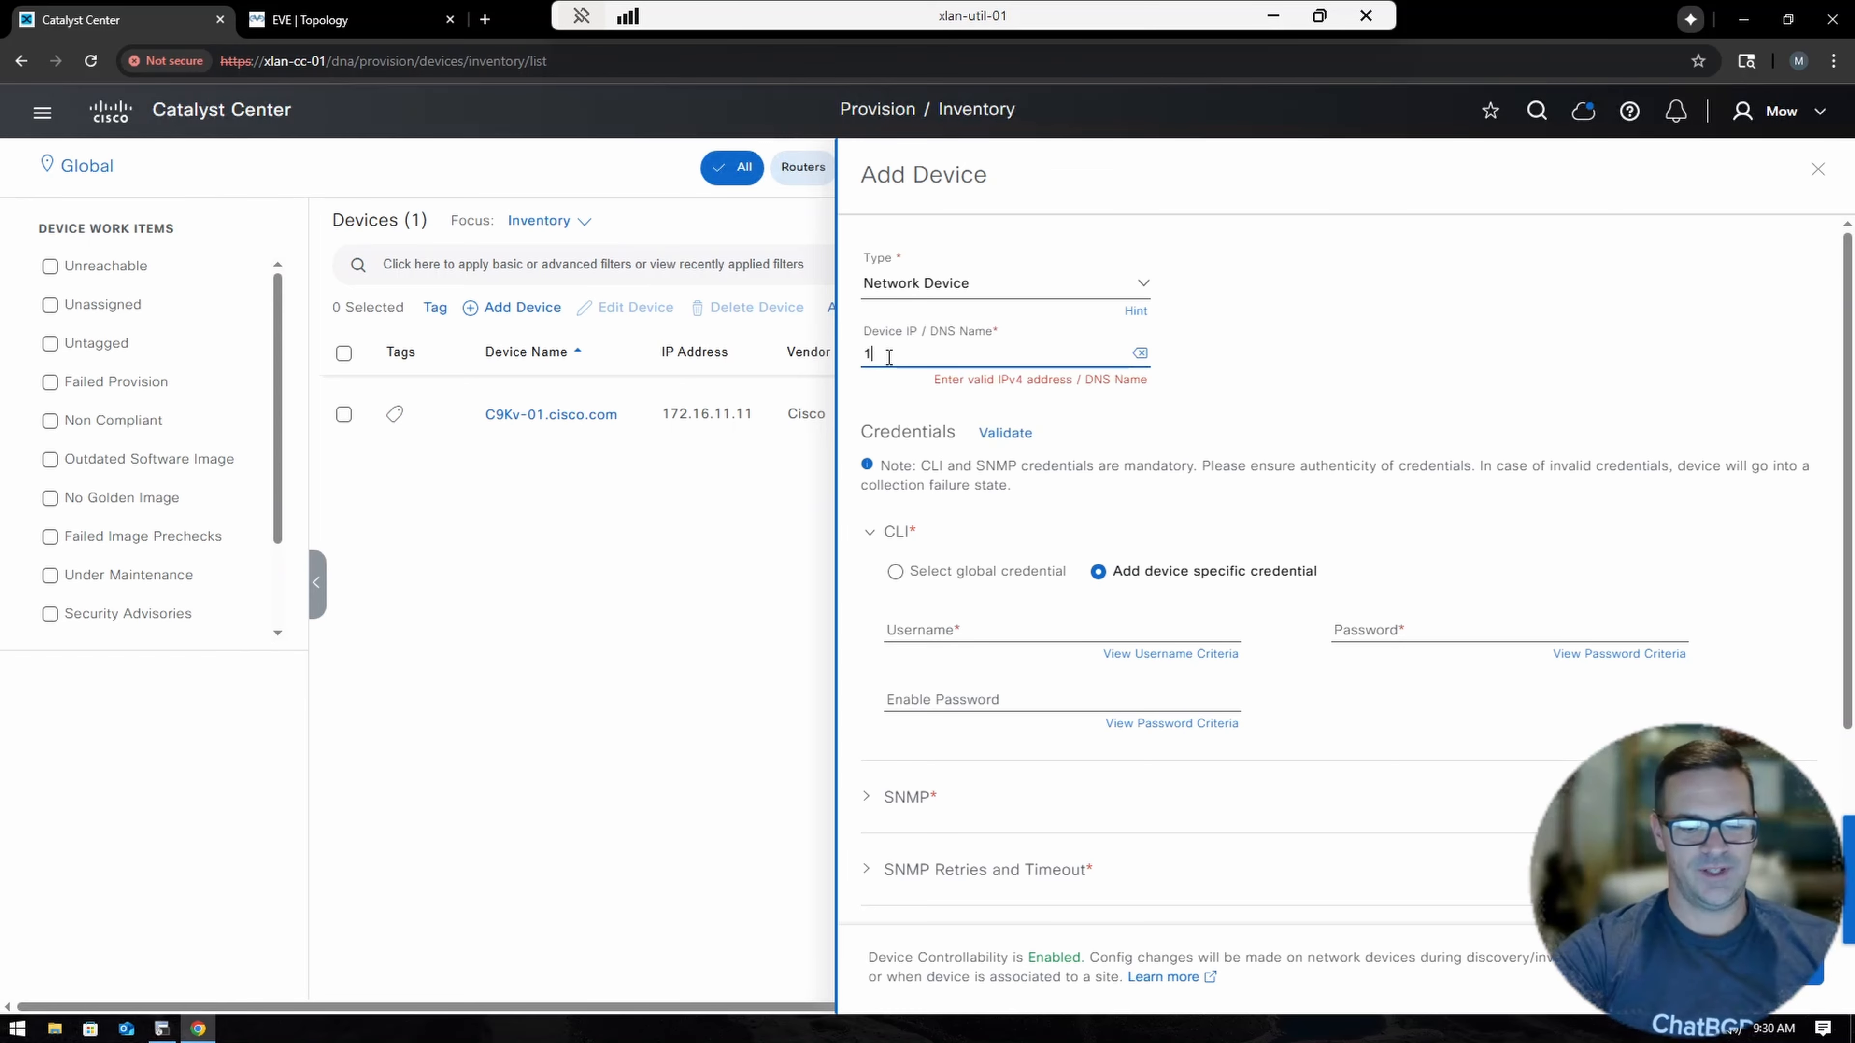
pyautogui.write('72.16.11')
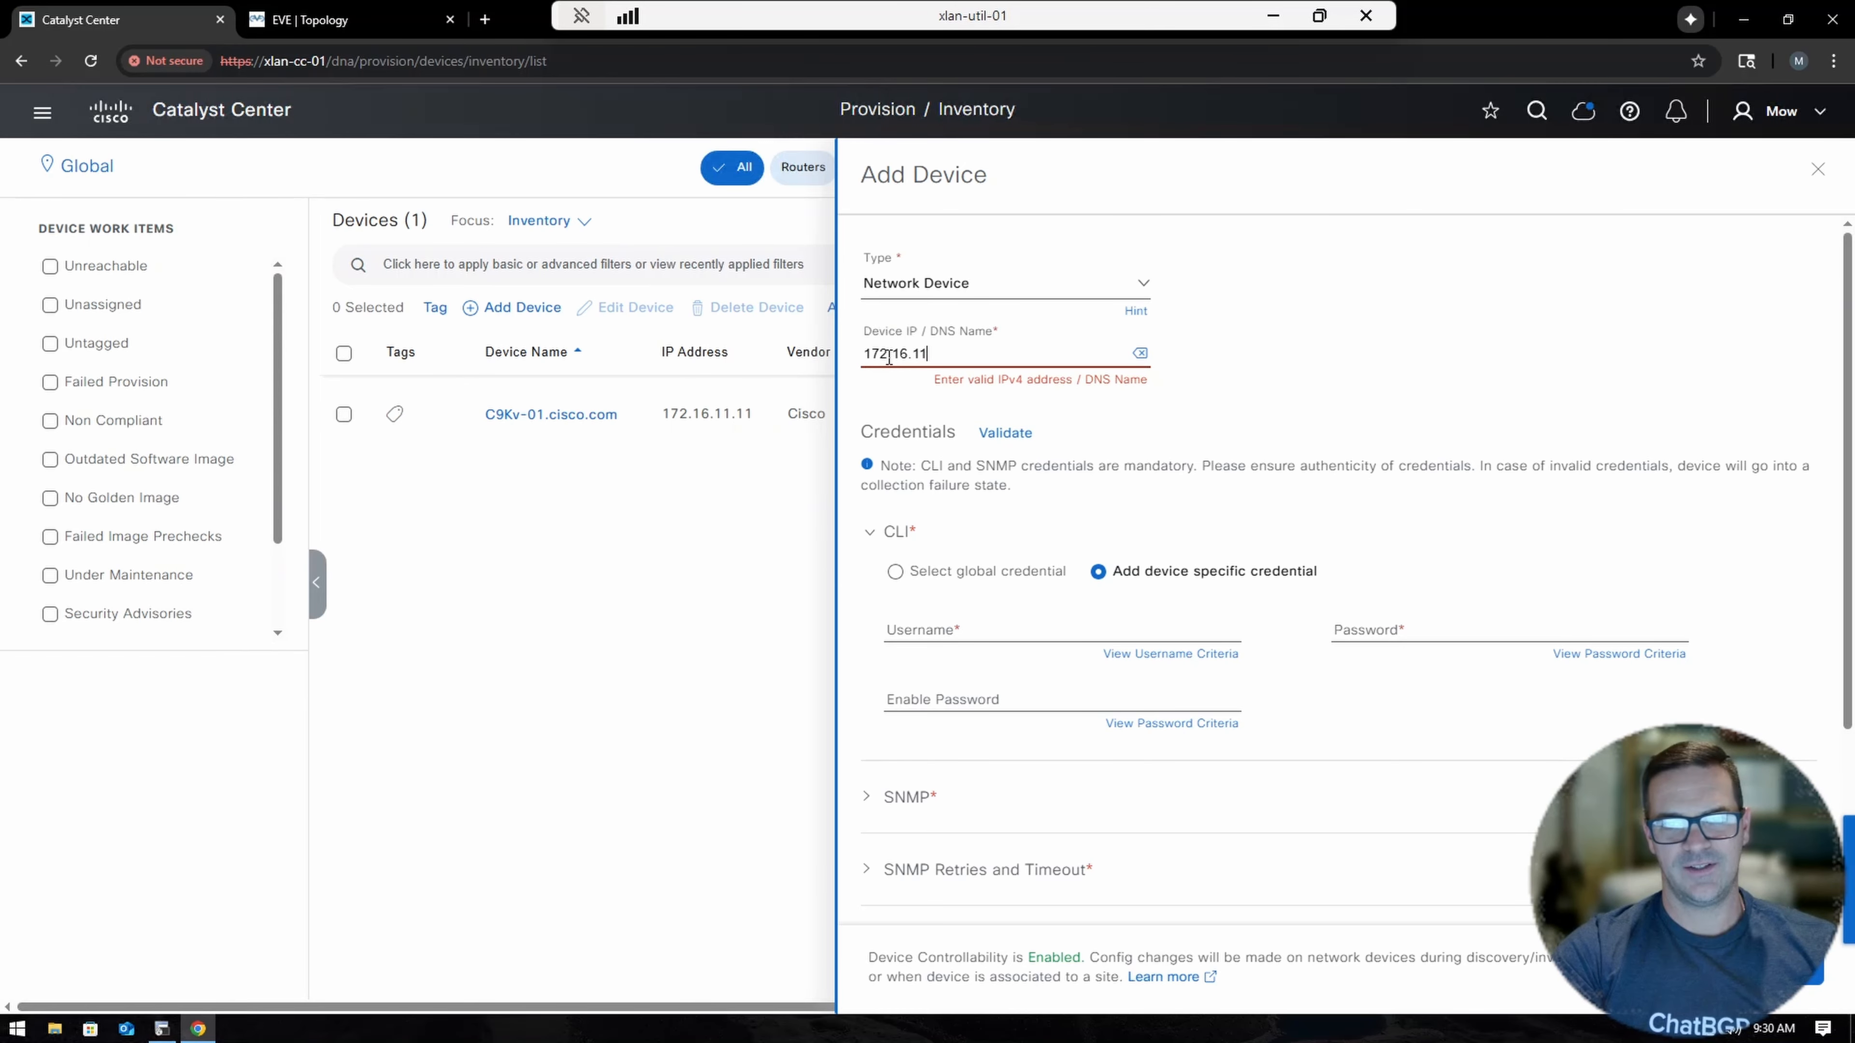
pyautogui.write('.12')
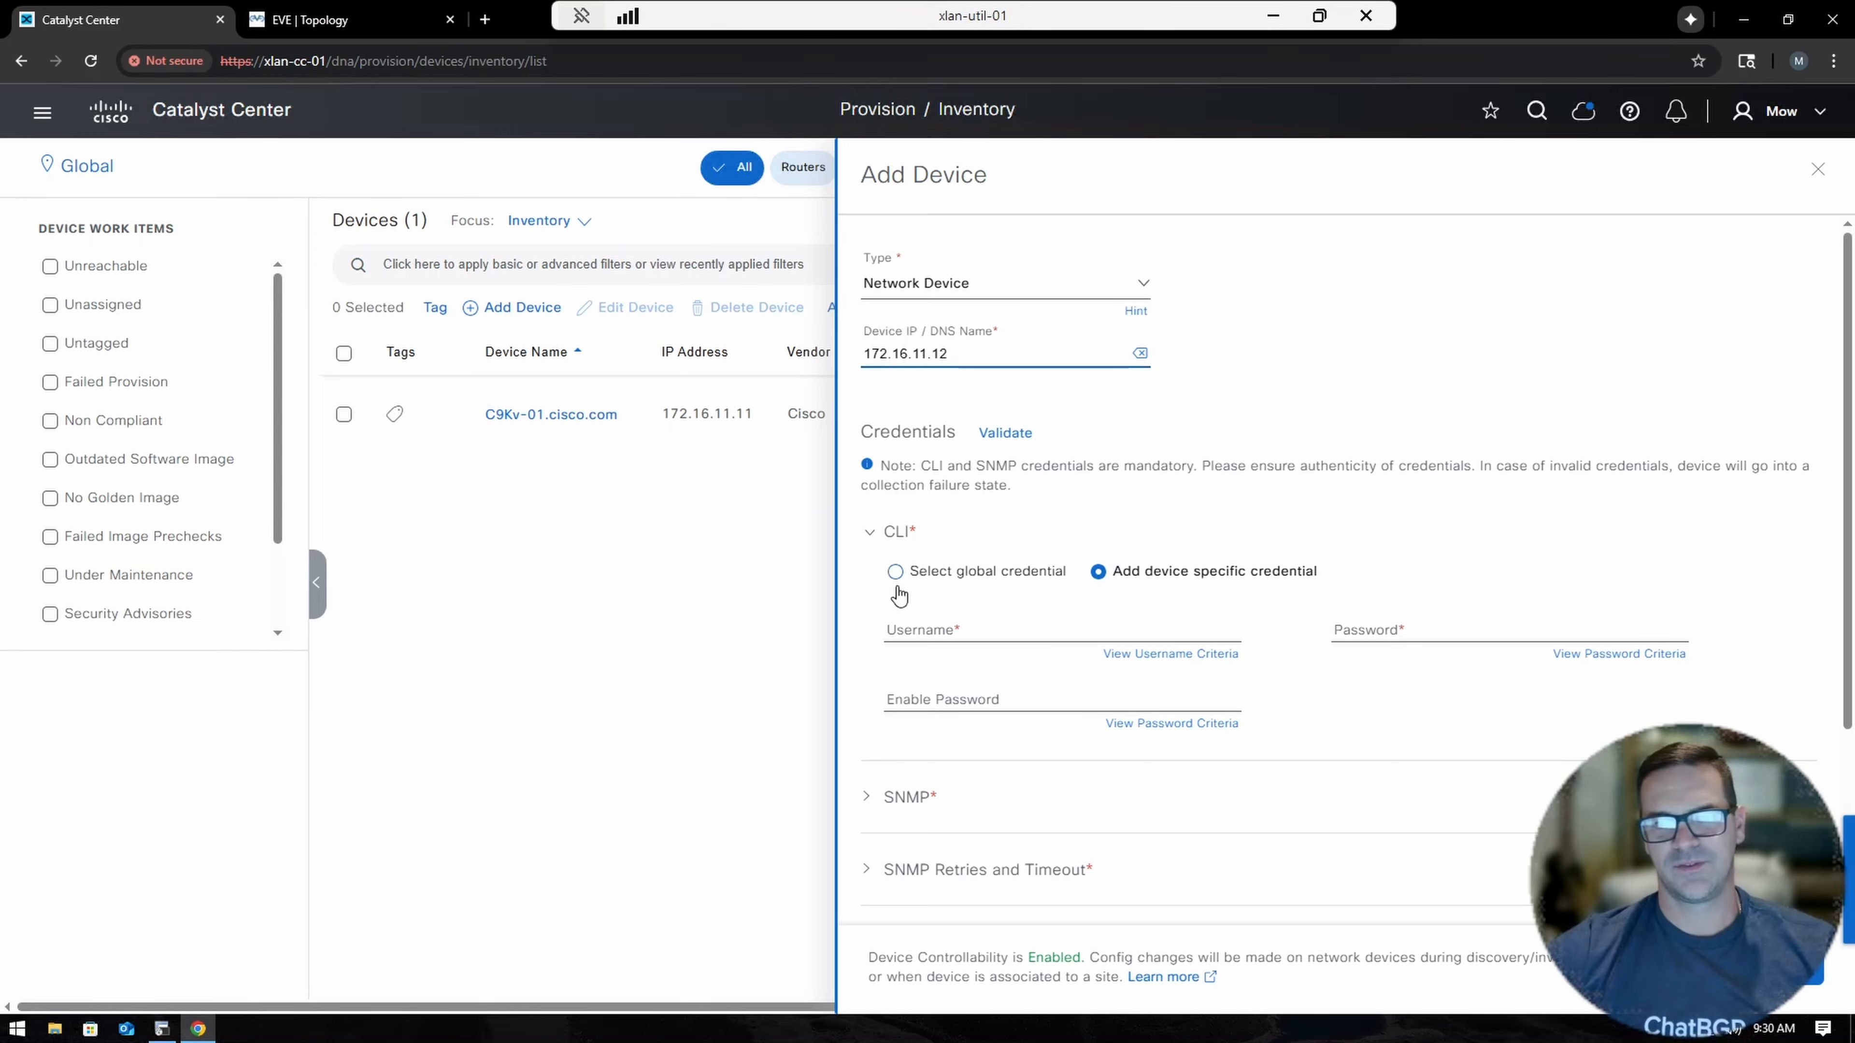
# Enter the device's CLI username and password, revealing the password to verify it.
pyautogui.click(956, 630)
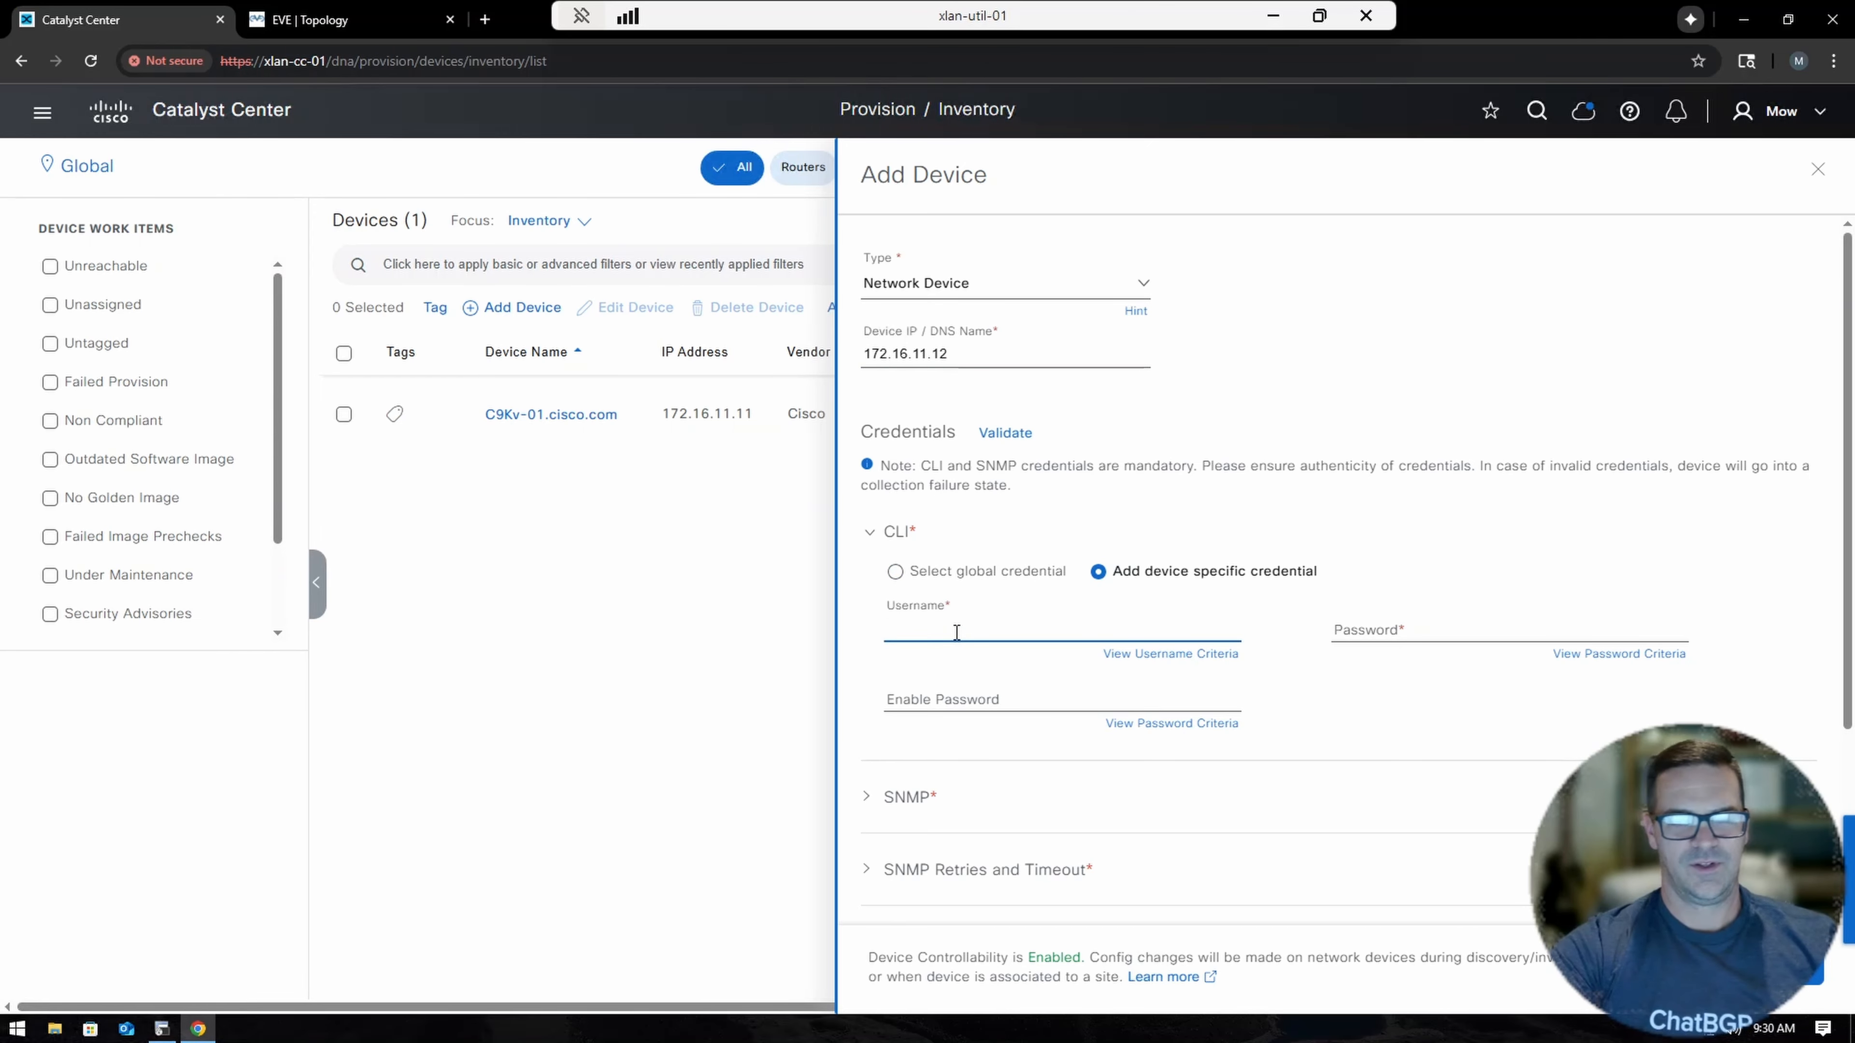
pyautogui.write('mowghee')
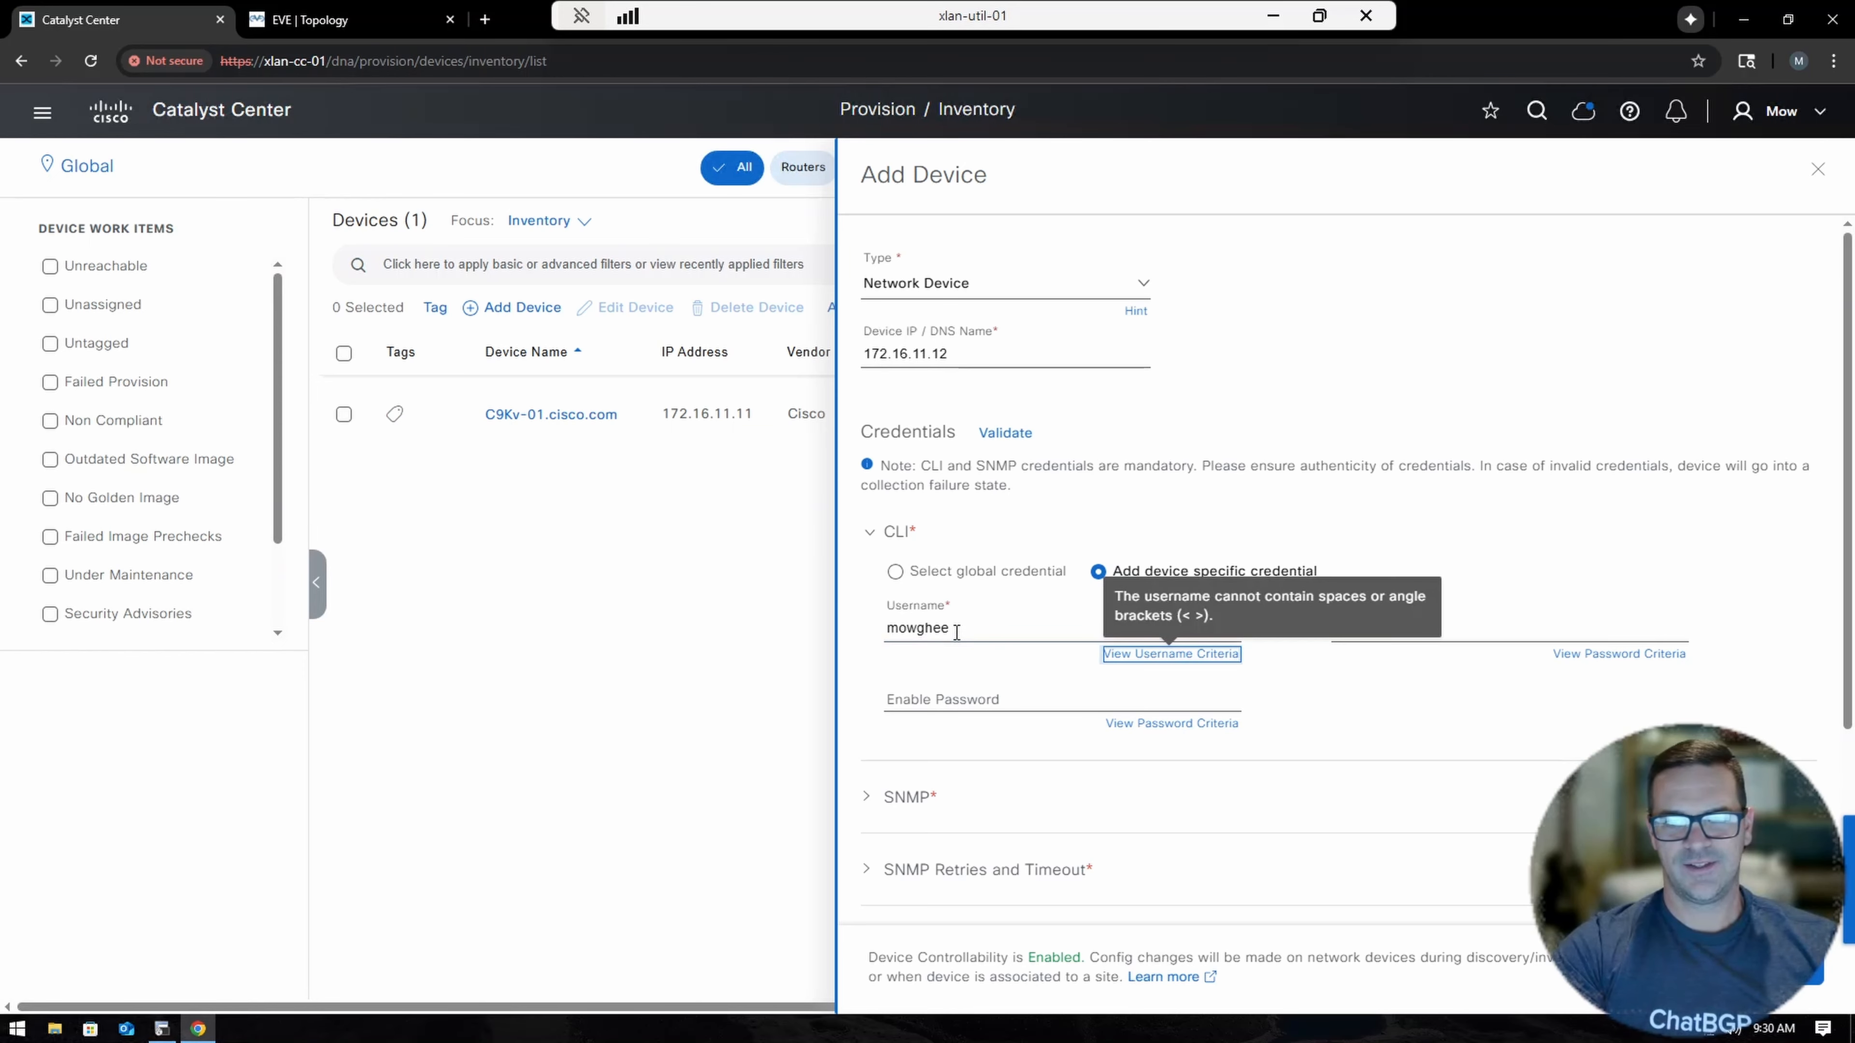
pyautogui.press('Tab')
pyautogui.write('C')
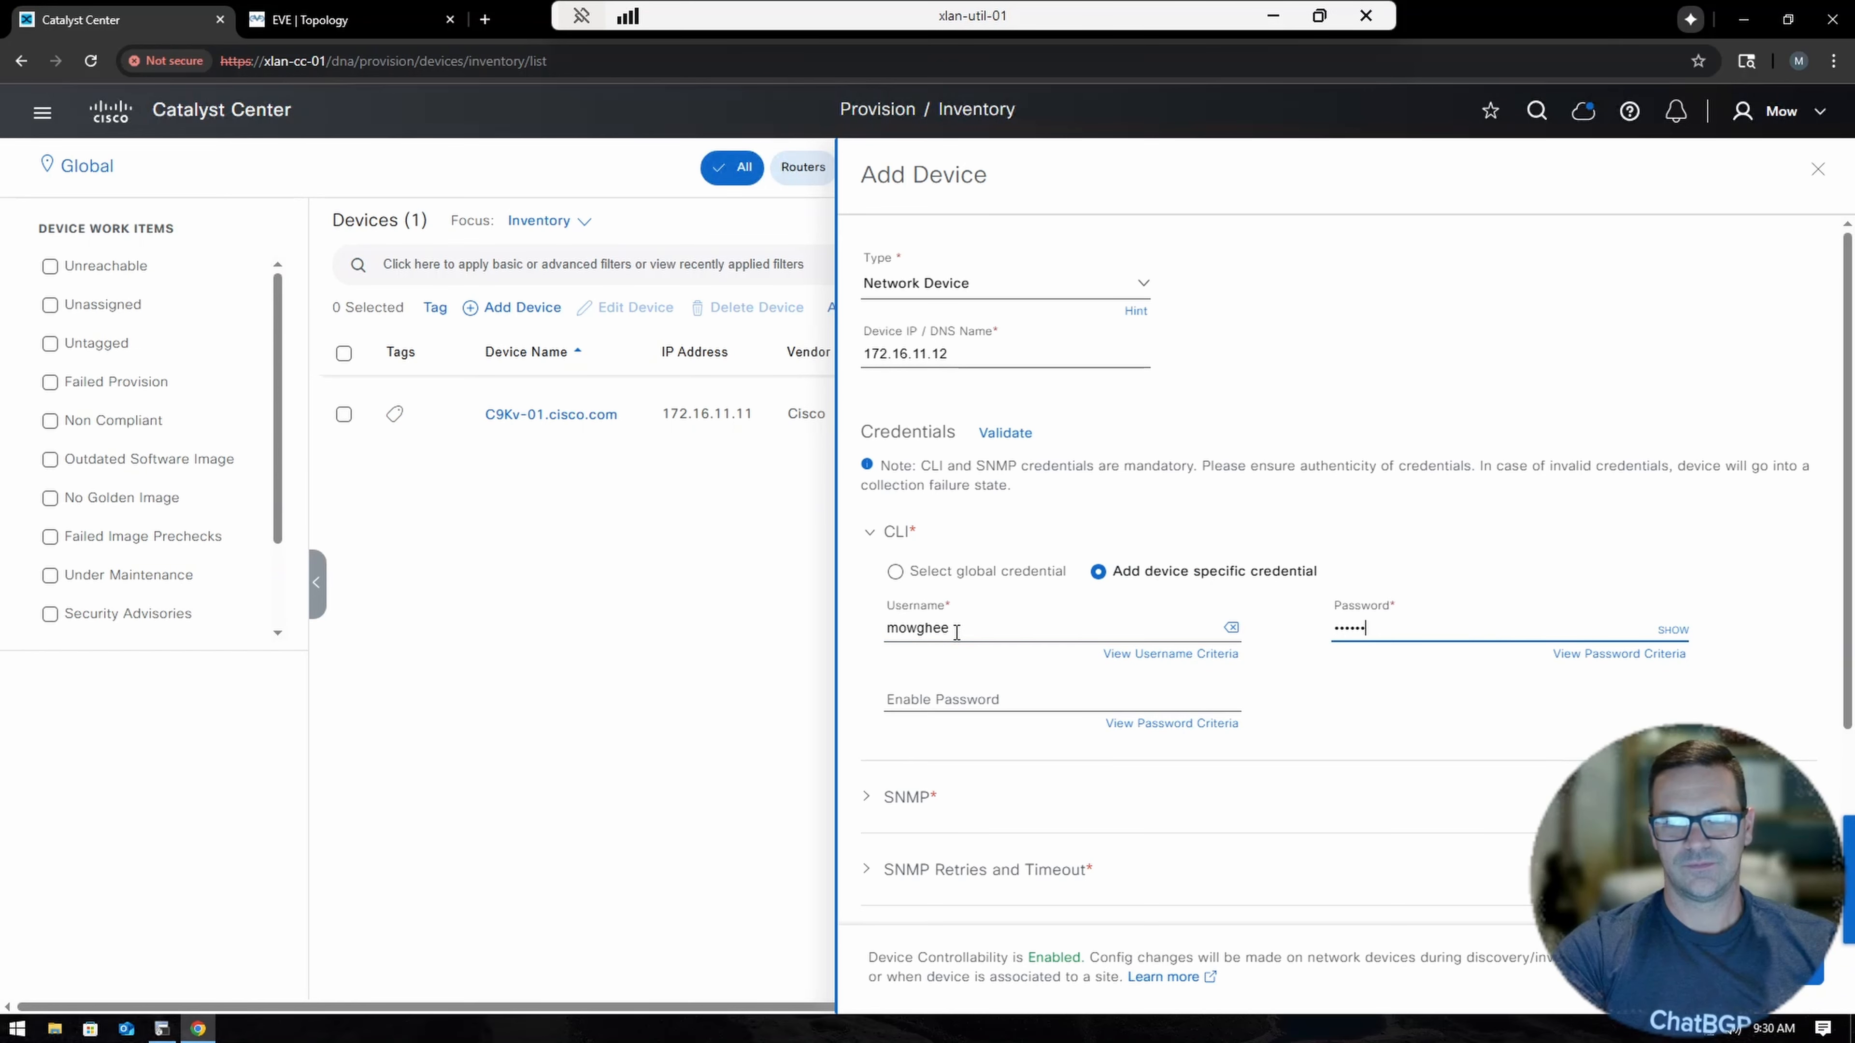
pyautogui.click(1672, 630)
pyautogui.scroll(-3, 1383, 627)
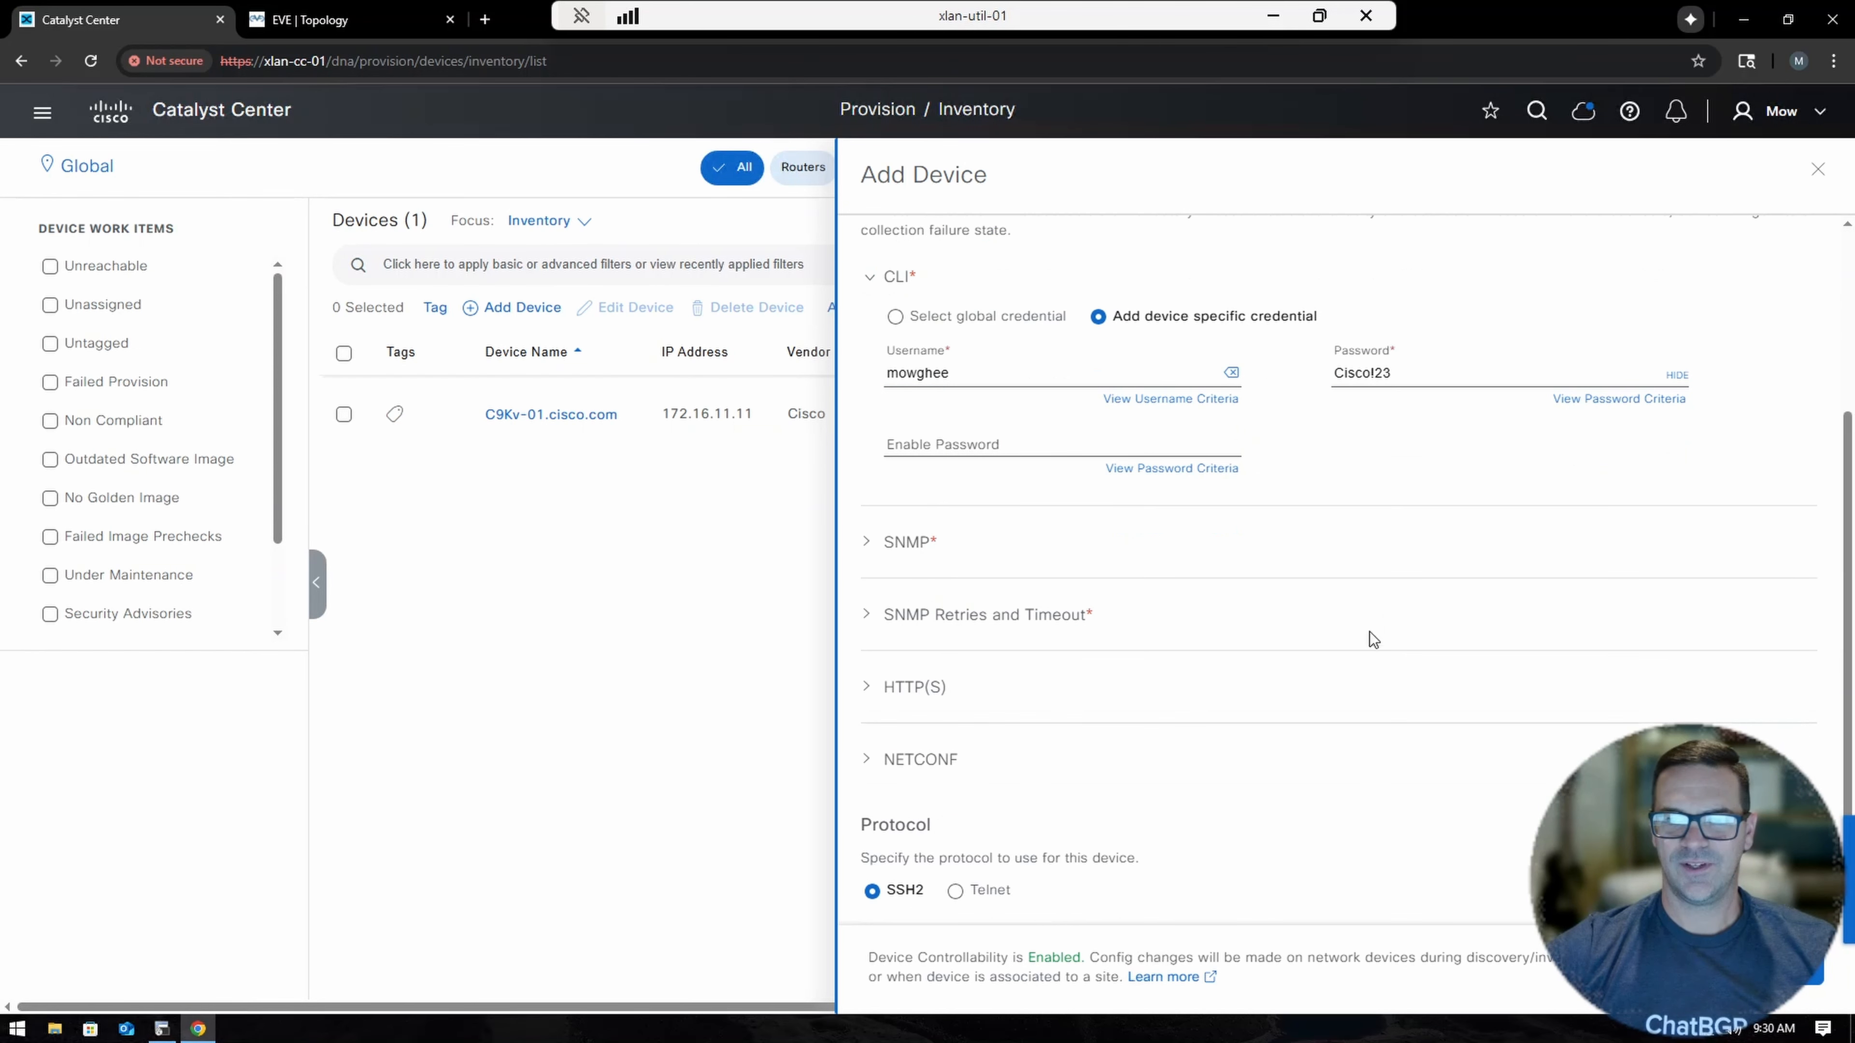
# Switch the SNMP credentials to V3 with the SNMP username and a SHA authentication password.
pyautogui.click(867, 555)
pyautogui.scroll(-2, 1047, 593)
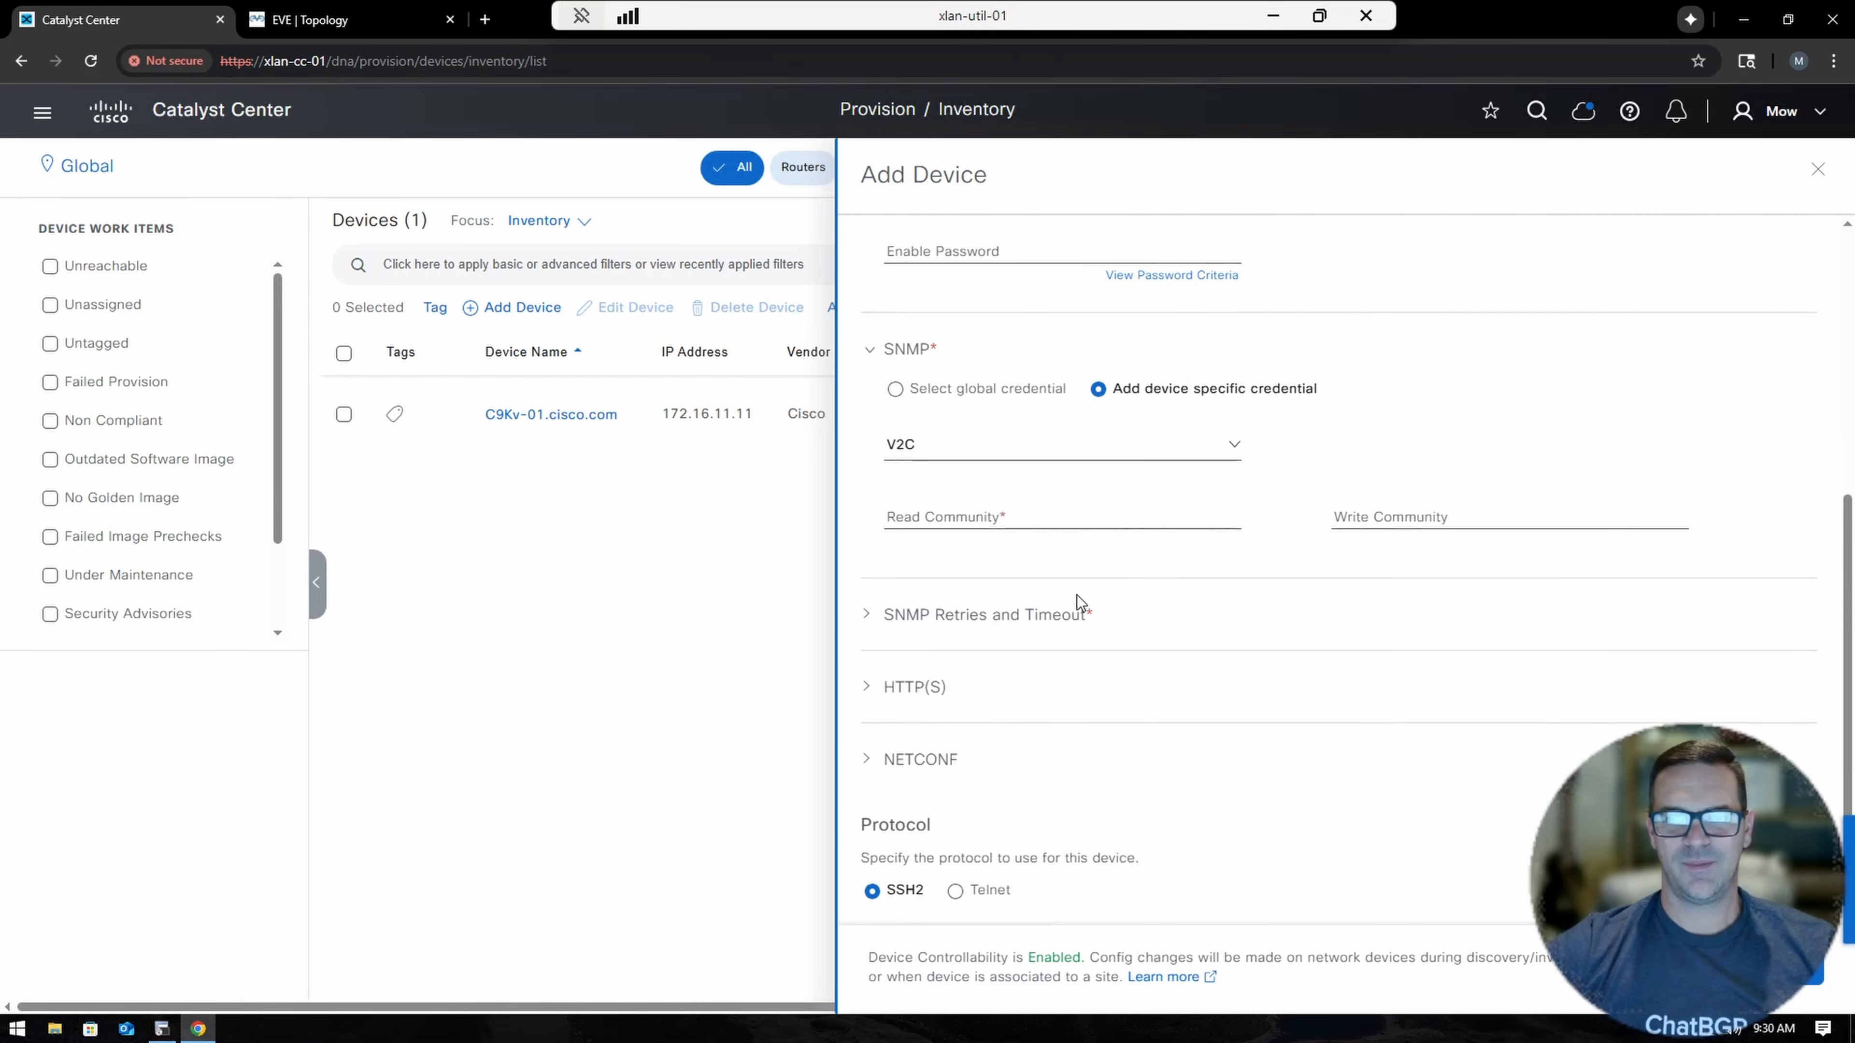
pyautogui.click(909, 446)
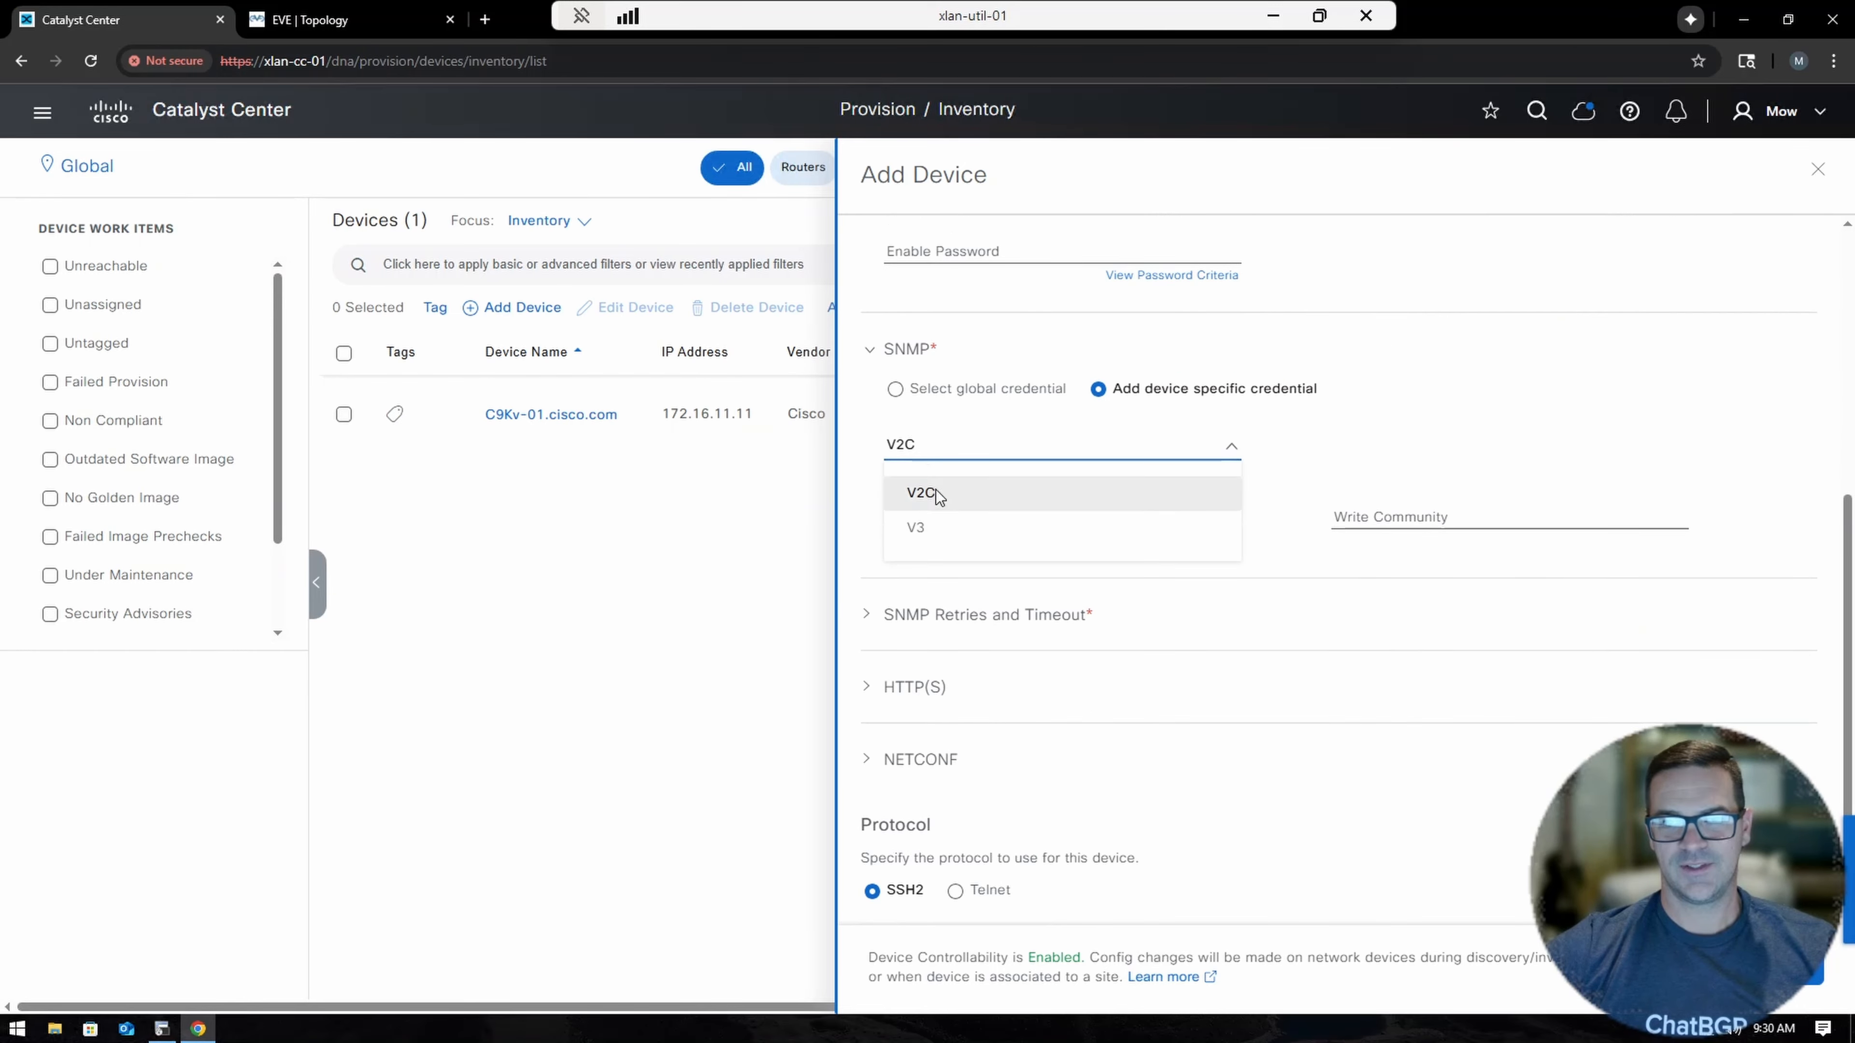
pyautogui.click(927, 528)
pyautogui.click(952, 515)
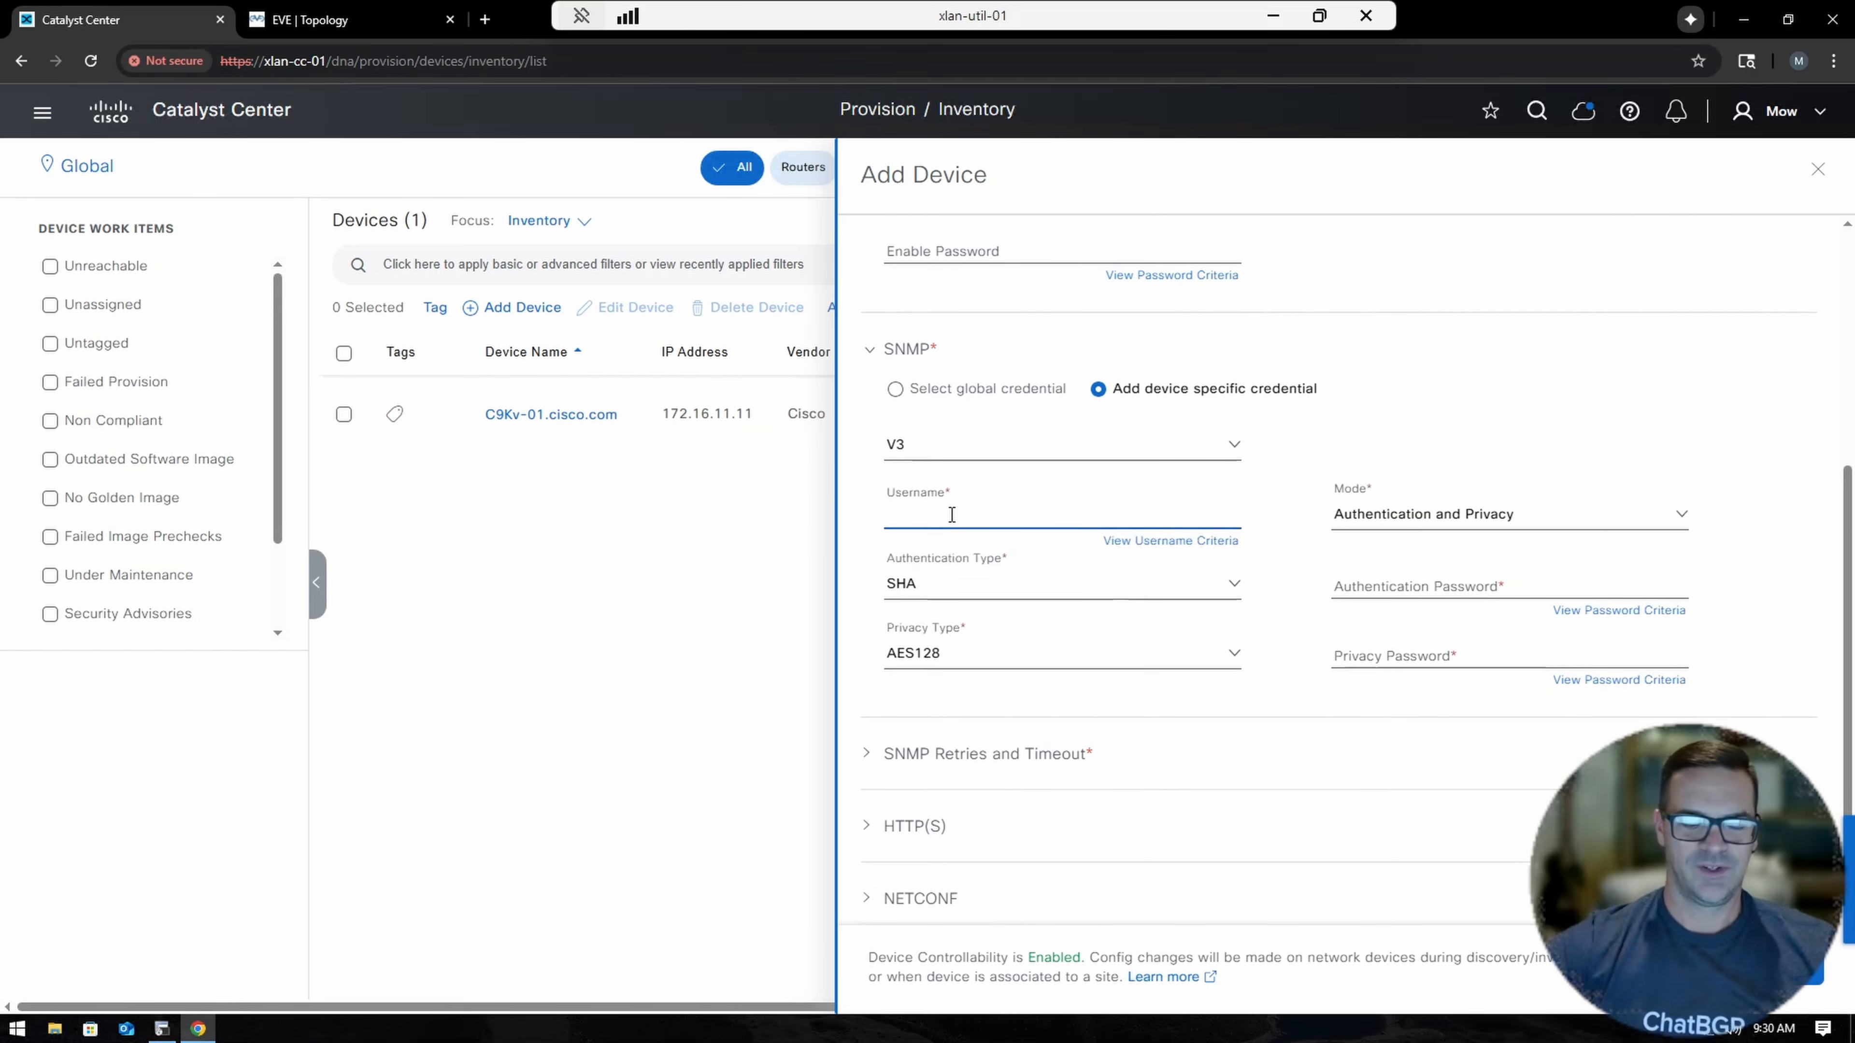
pyautogui.write('mowghee')
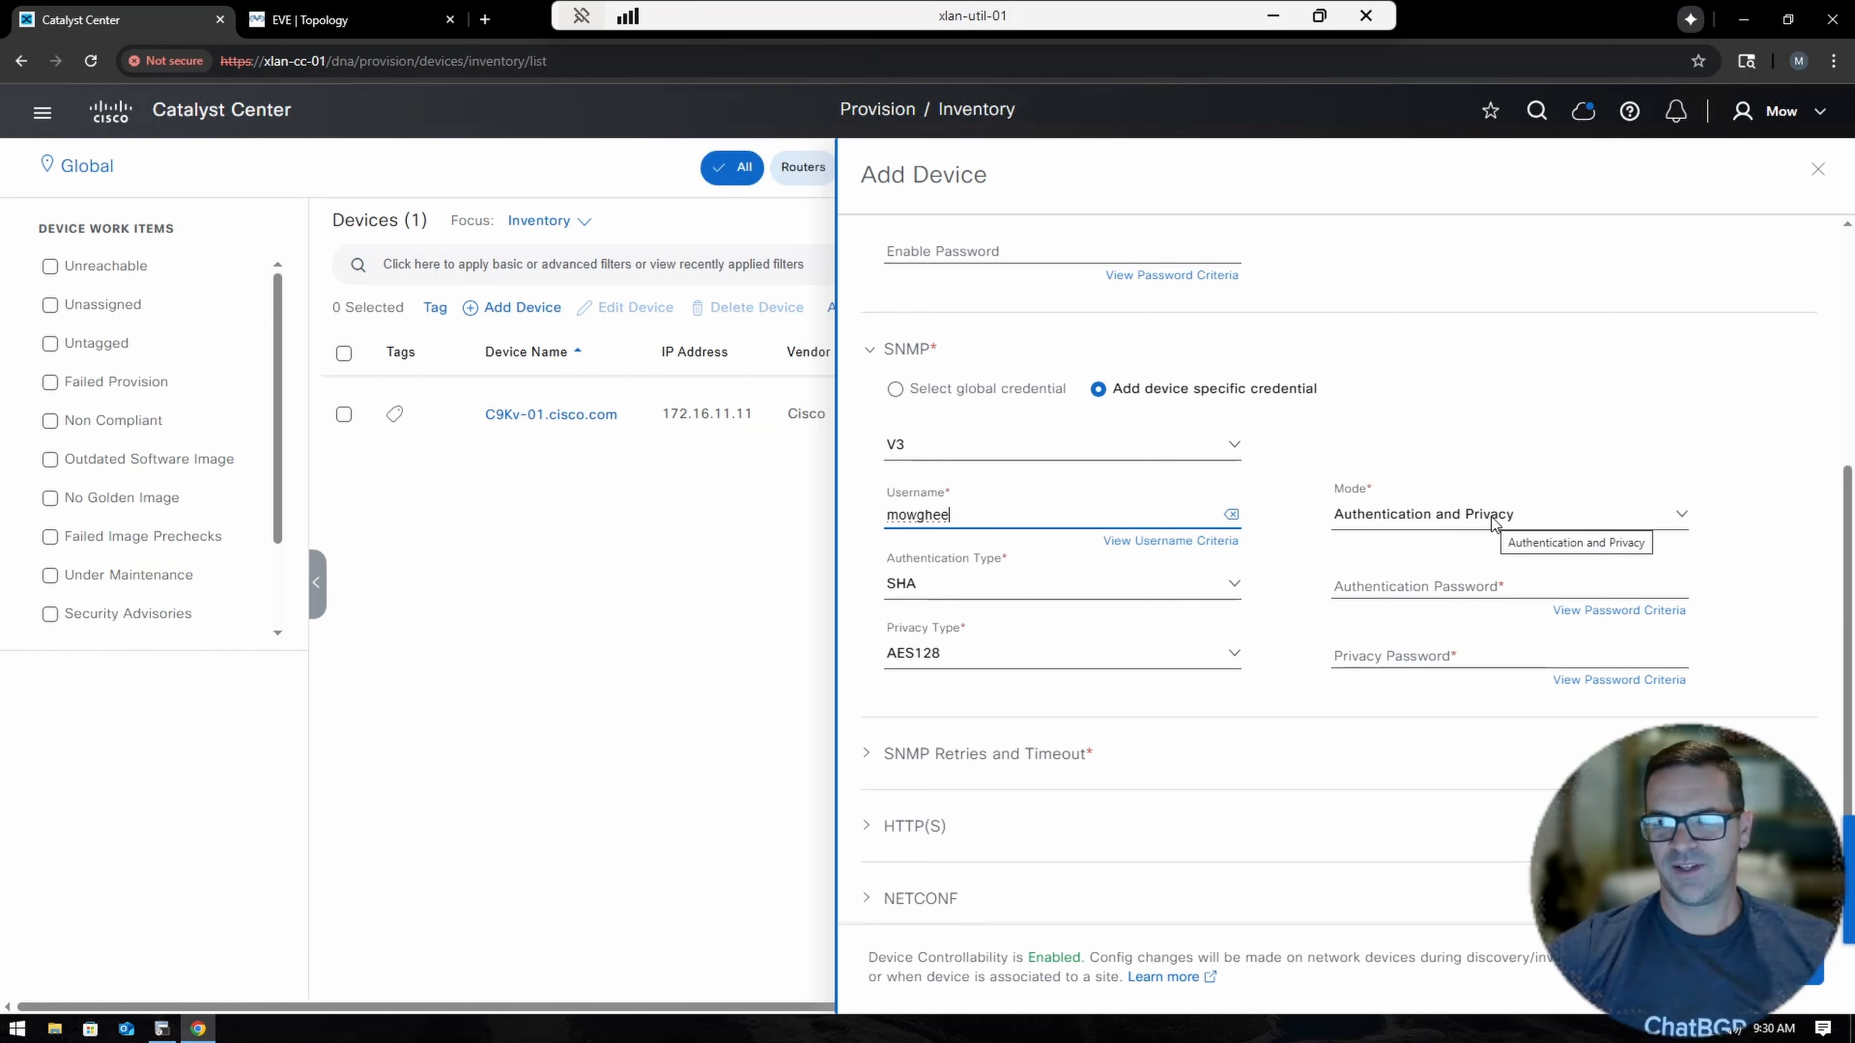
pyautogui.click(959, 605)
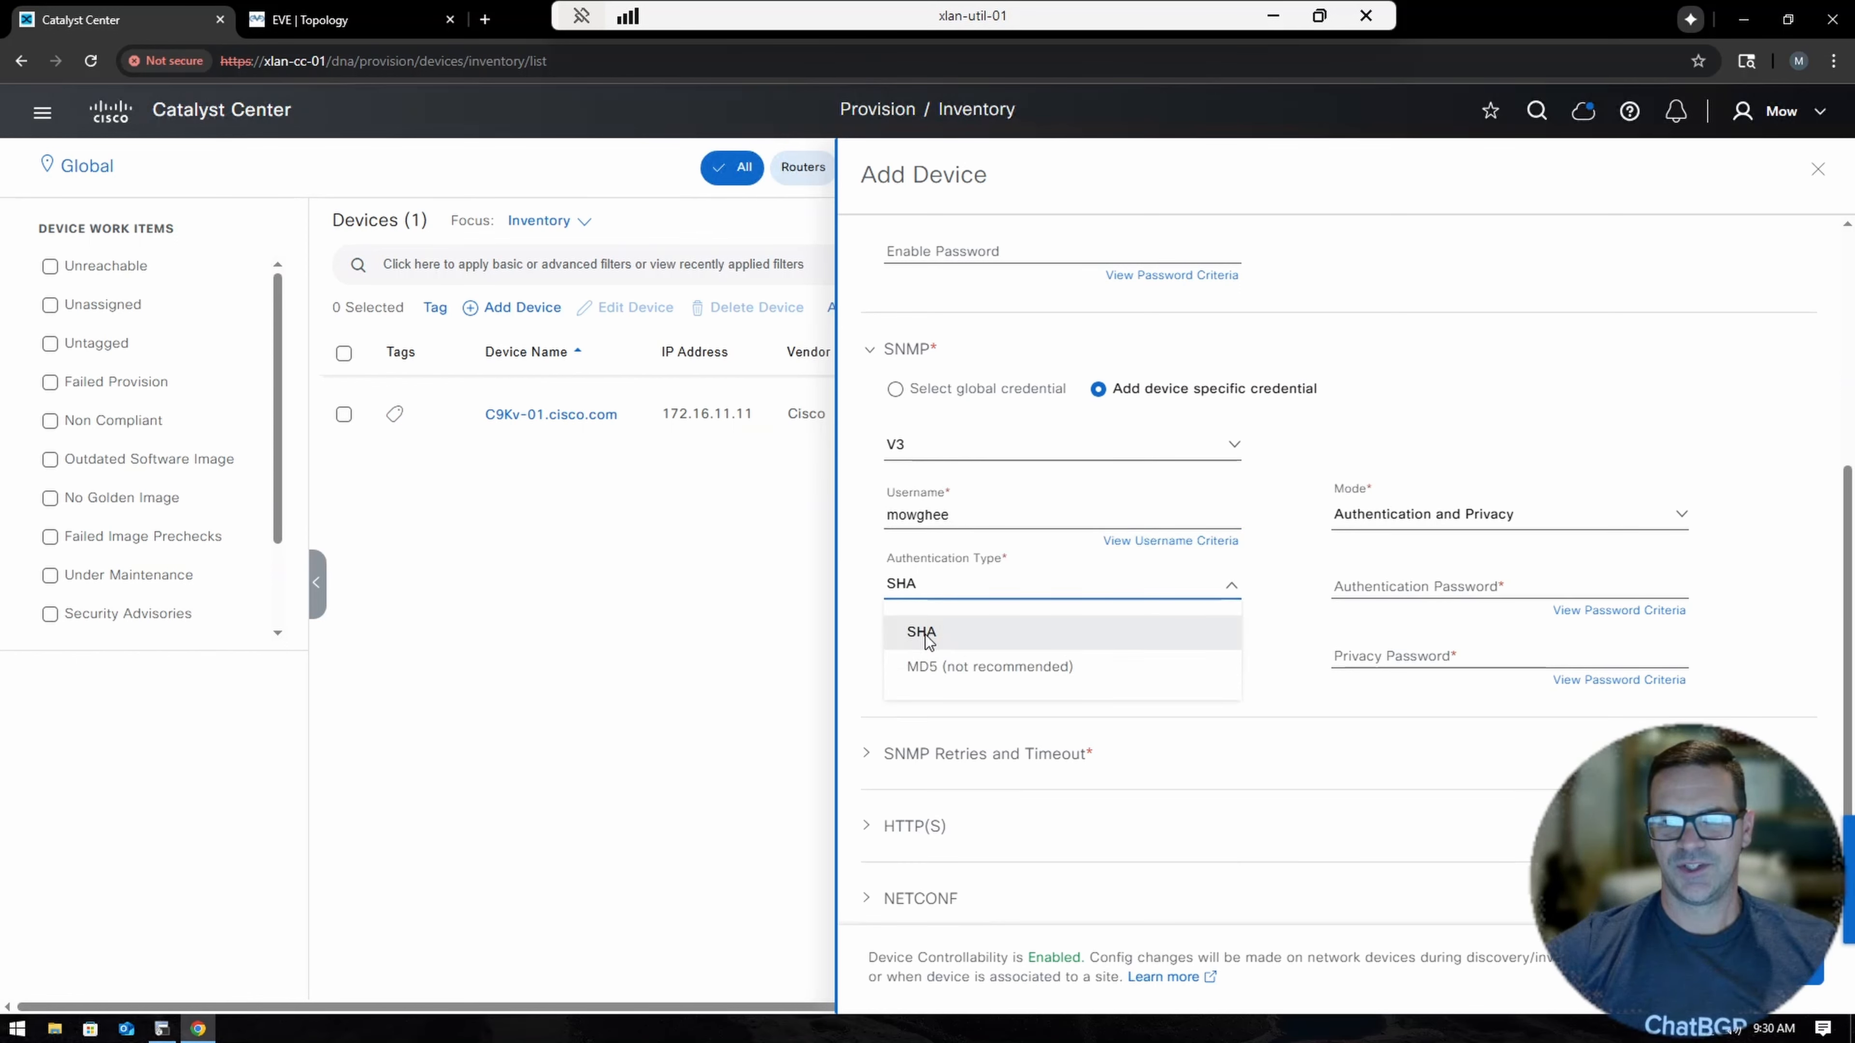
pyautogui.click(1358, 582)
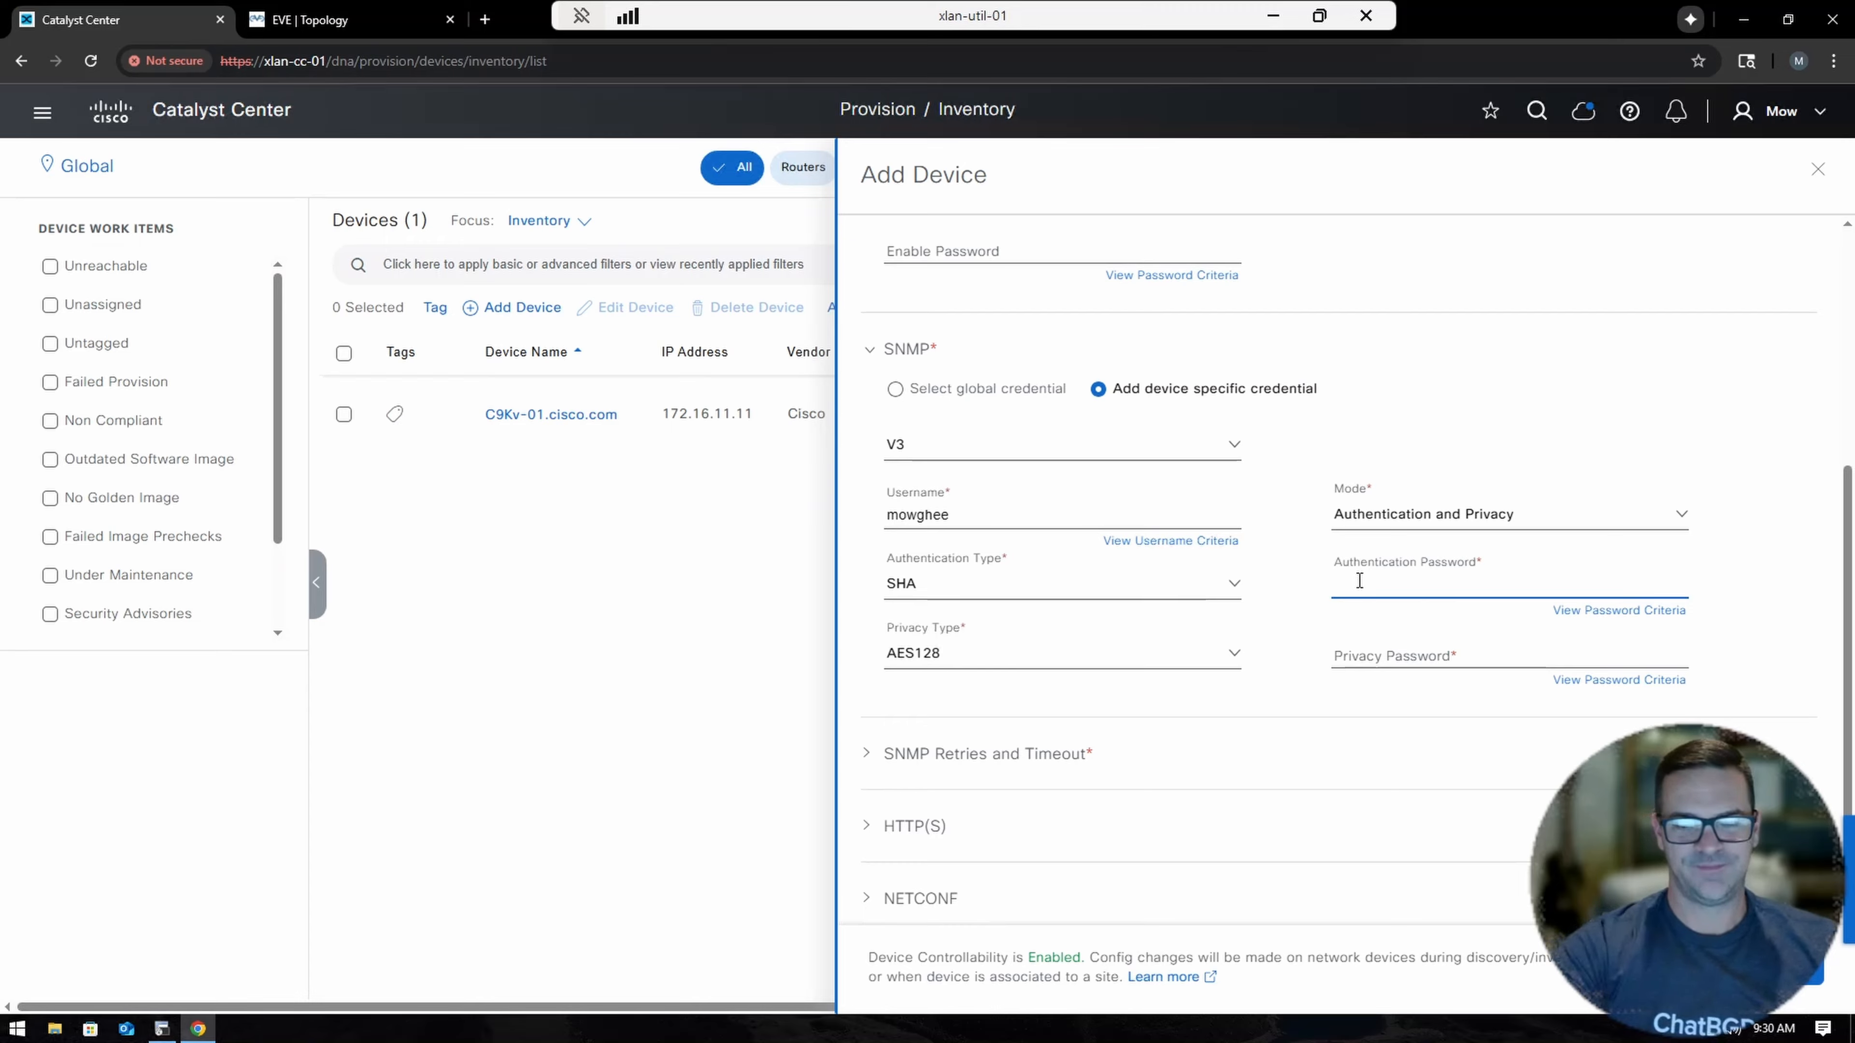
pyautogui.write('Cisco123')
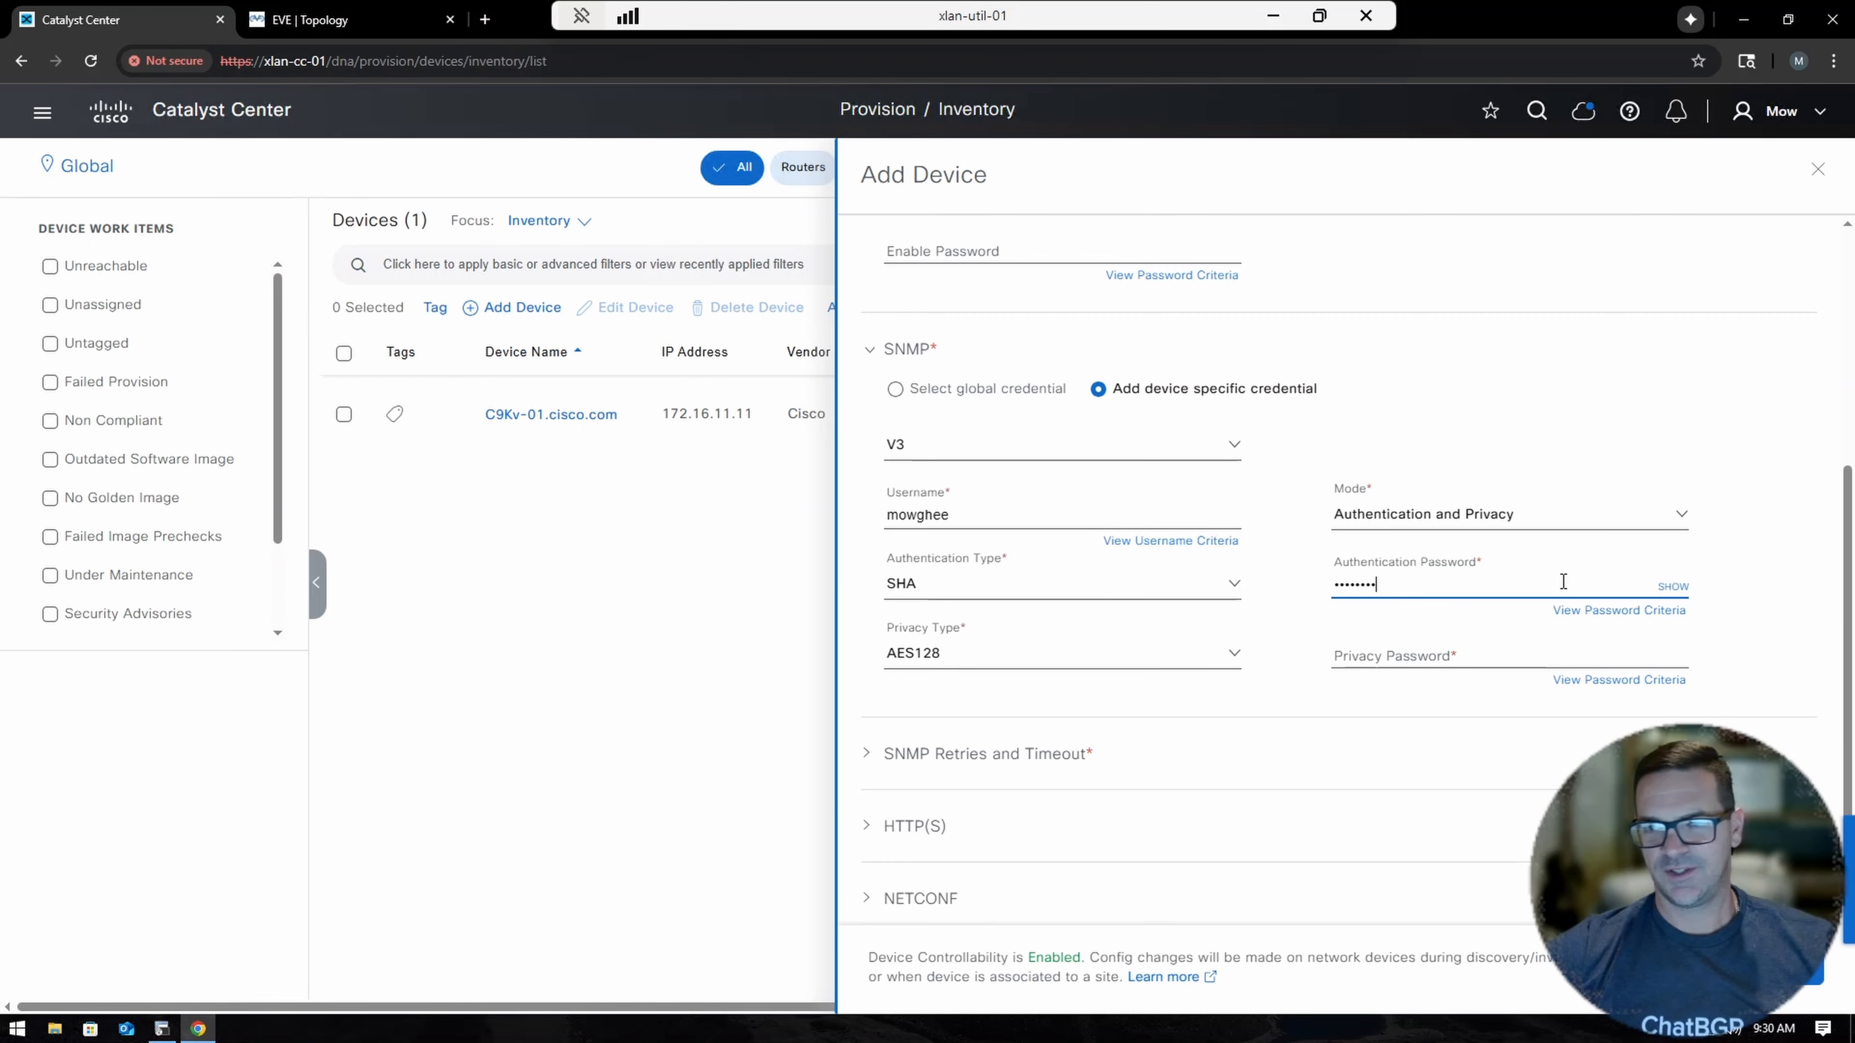
pyautogui.click(1674, 587)
# Choose AES256 privacy, enter and verify the privacy password, and add the device.
pyautogui.click(959, 657)
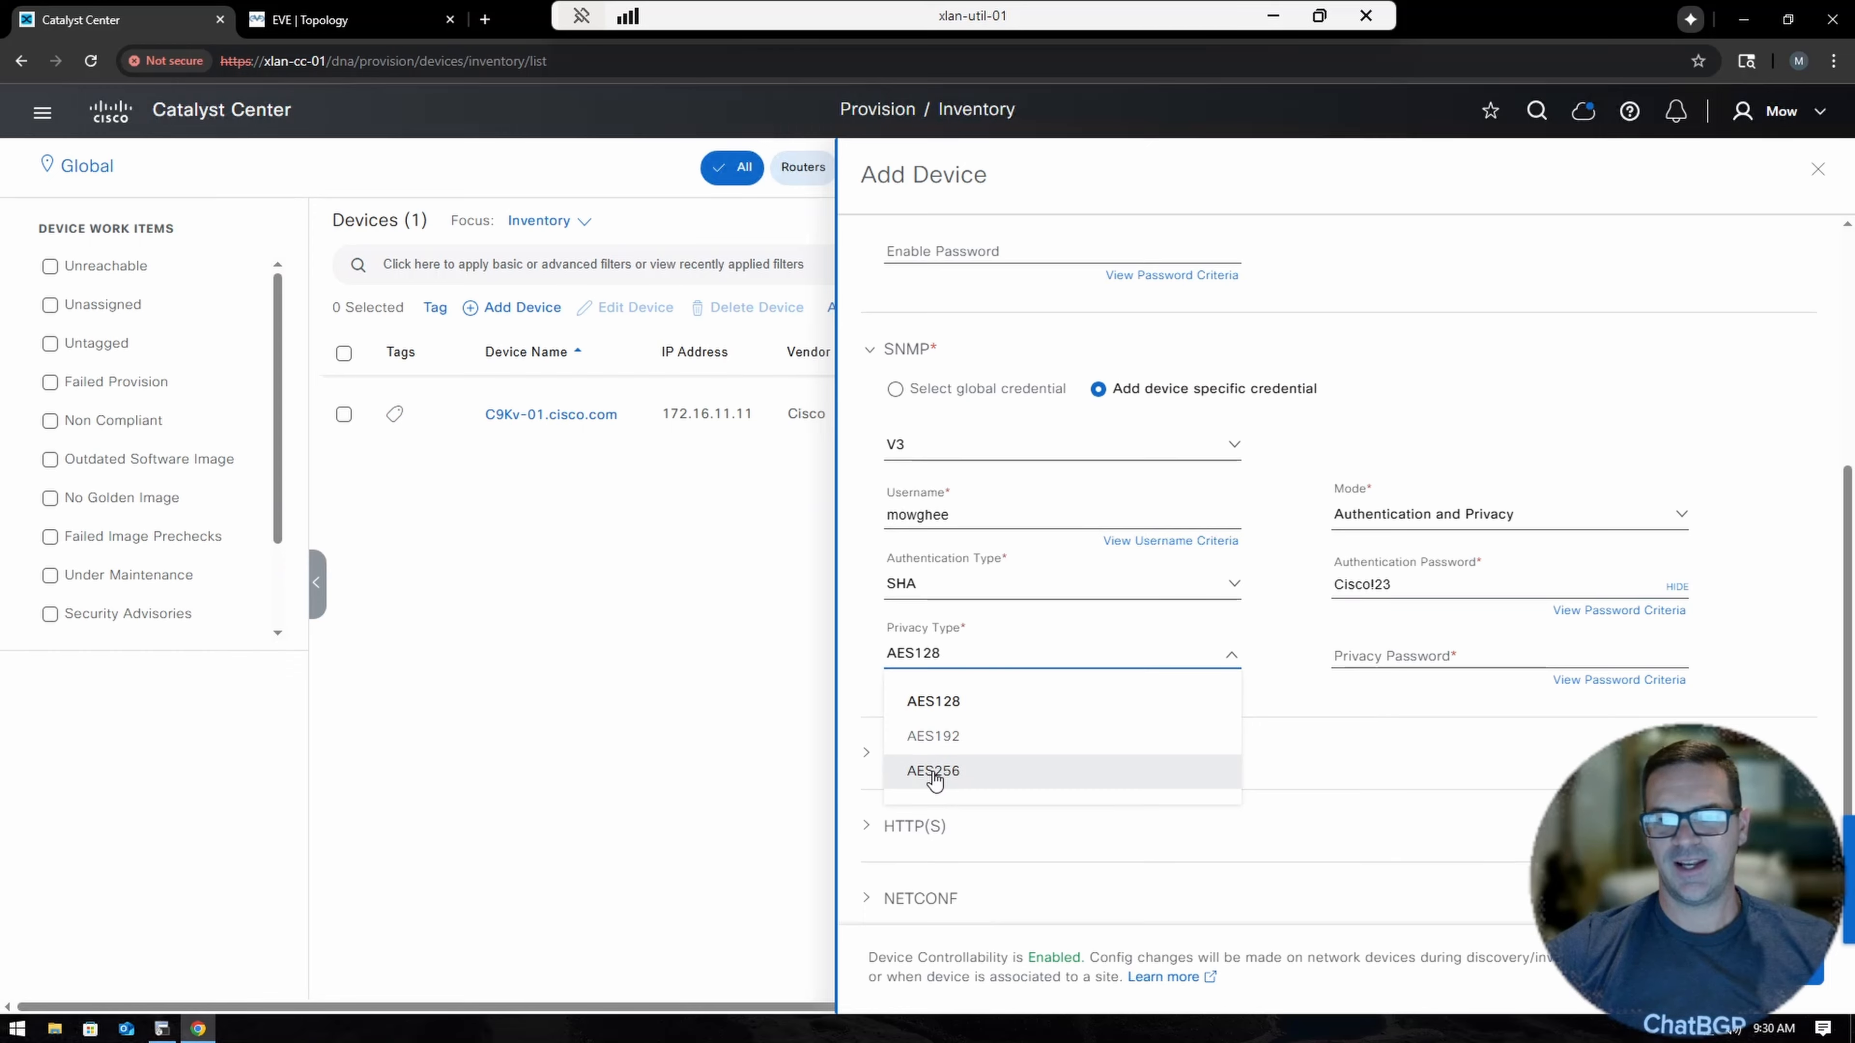
pyautogui.click(935, 775)
pyautogui.click(1472, 649)
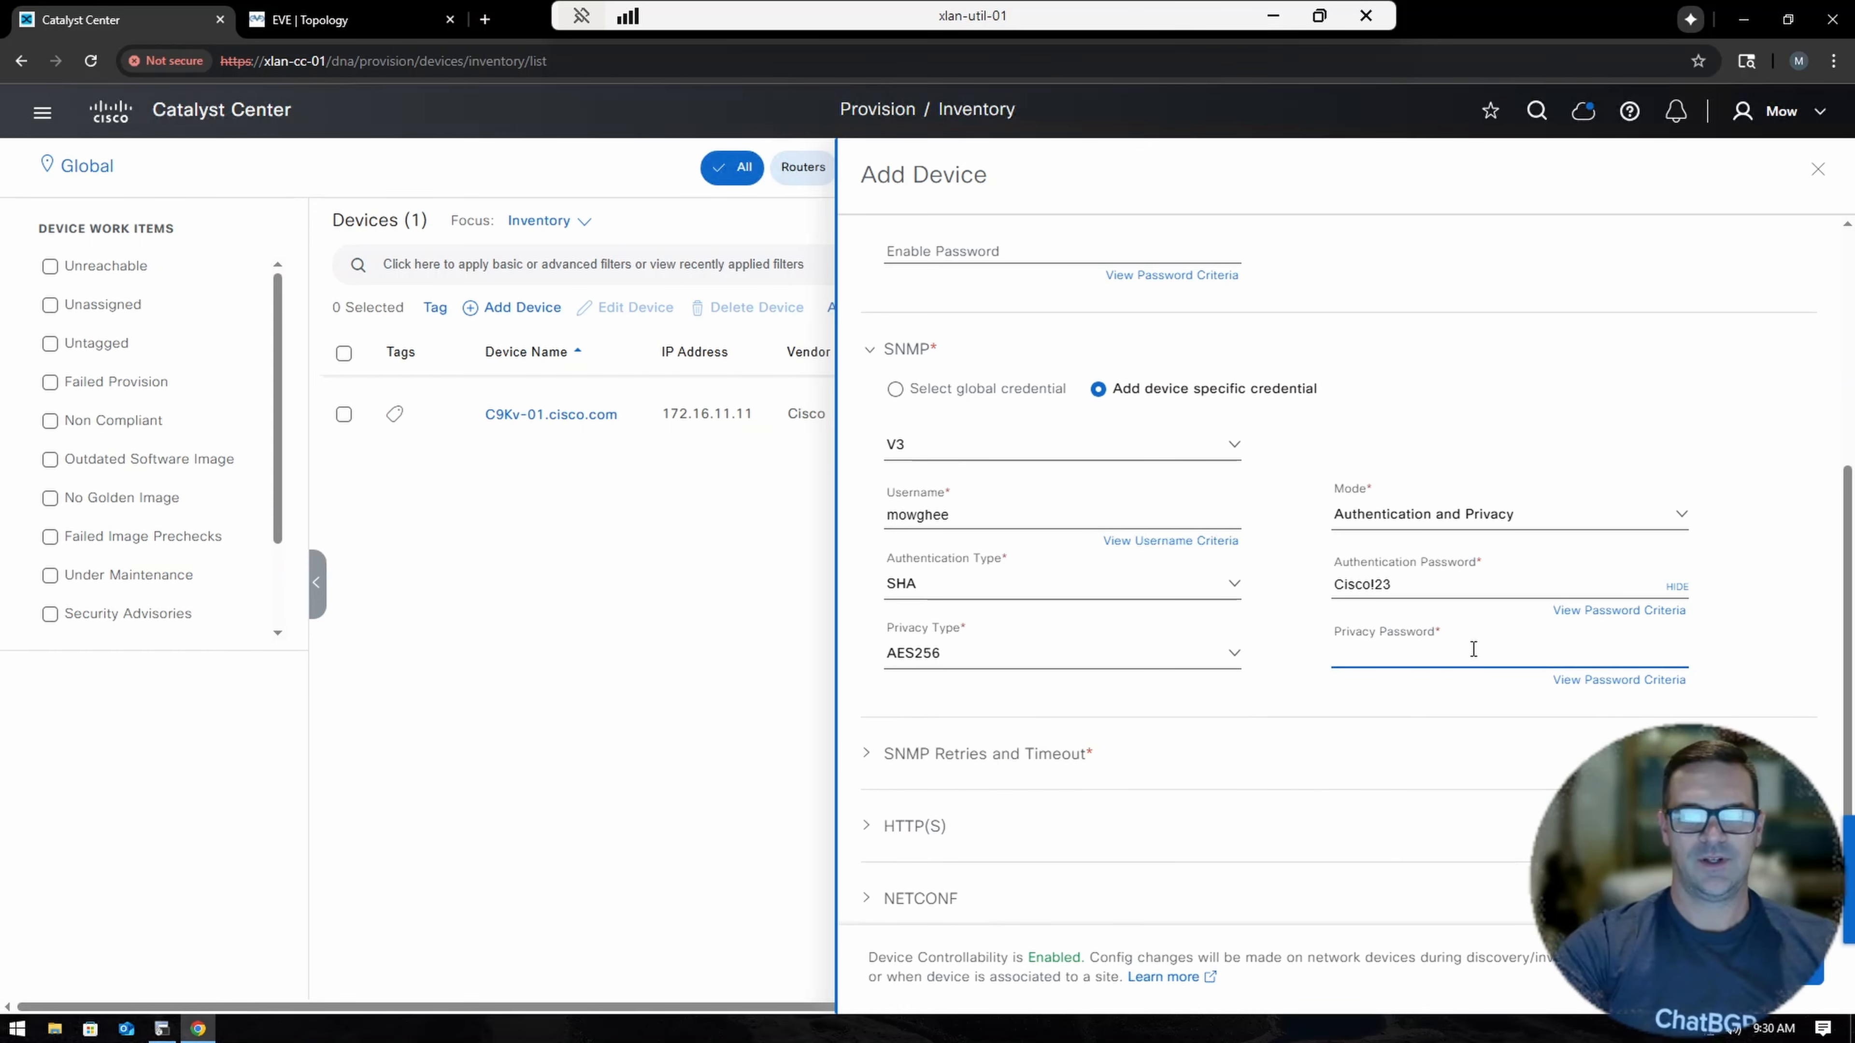
pyautogui.write('Cisco123')
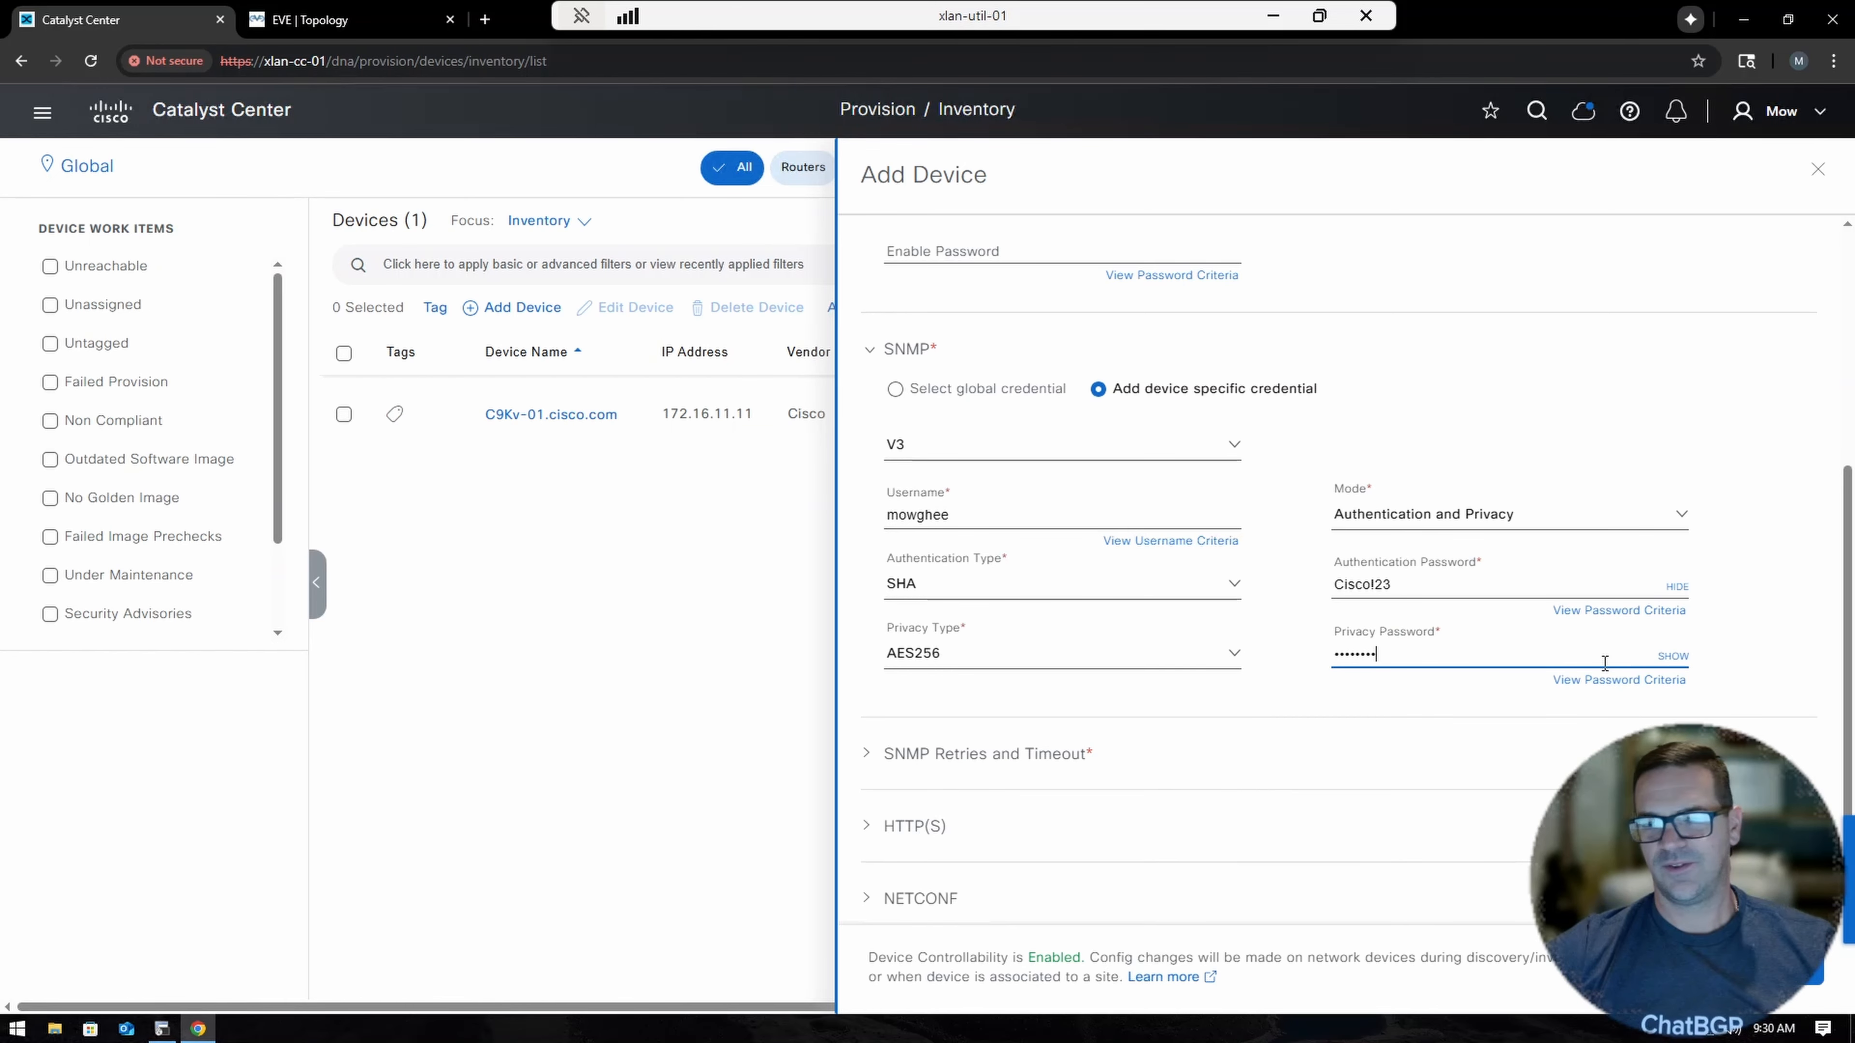
pyautogui.click(1674, 655)
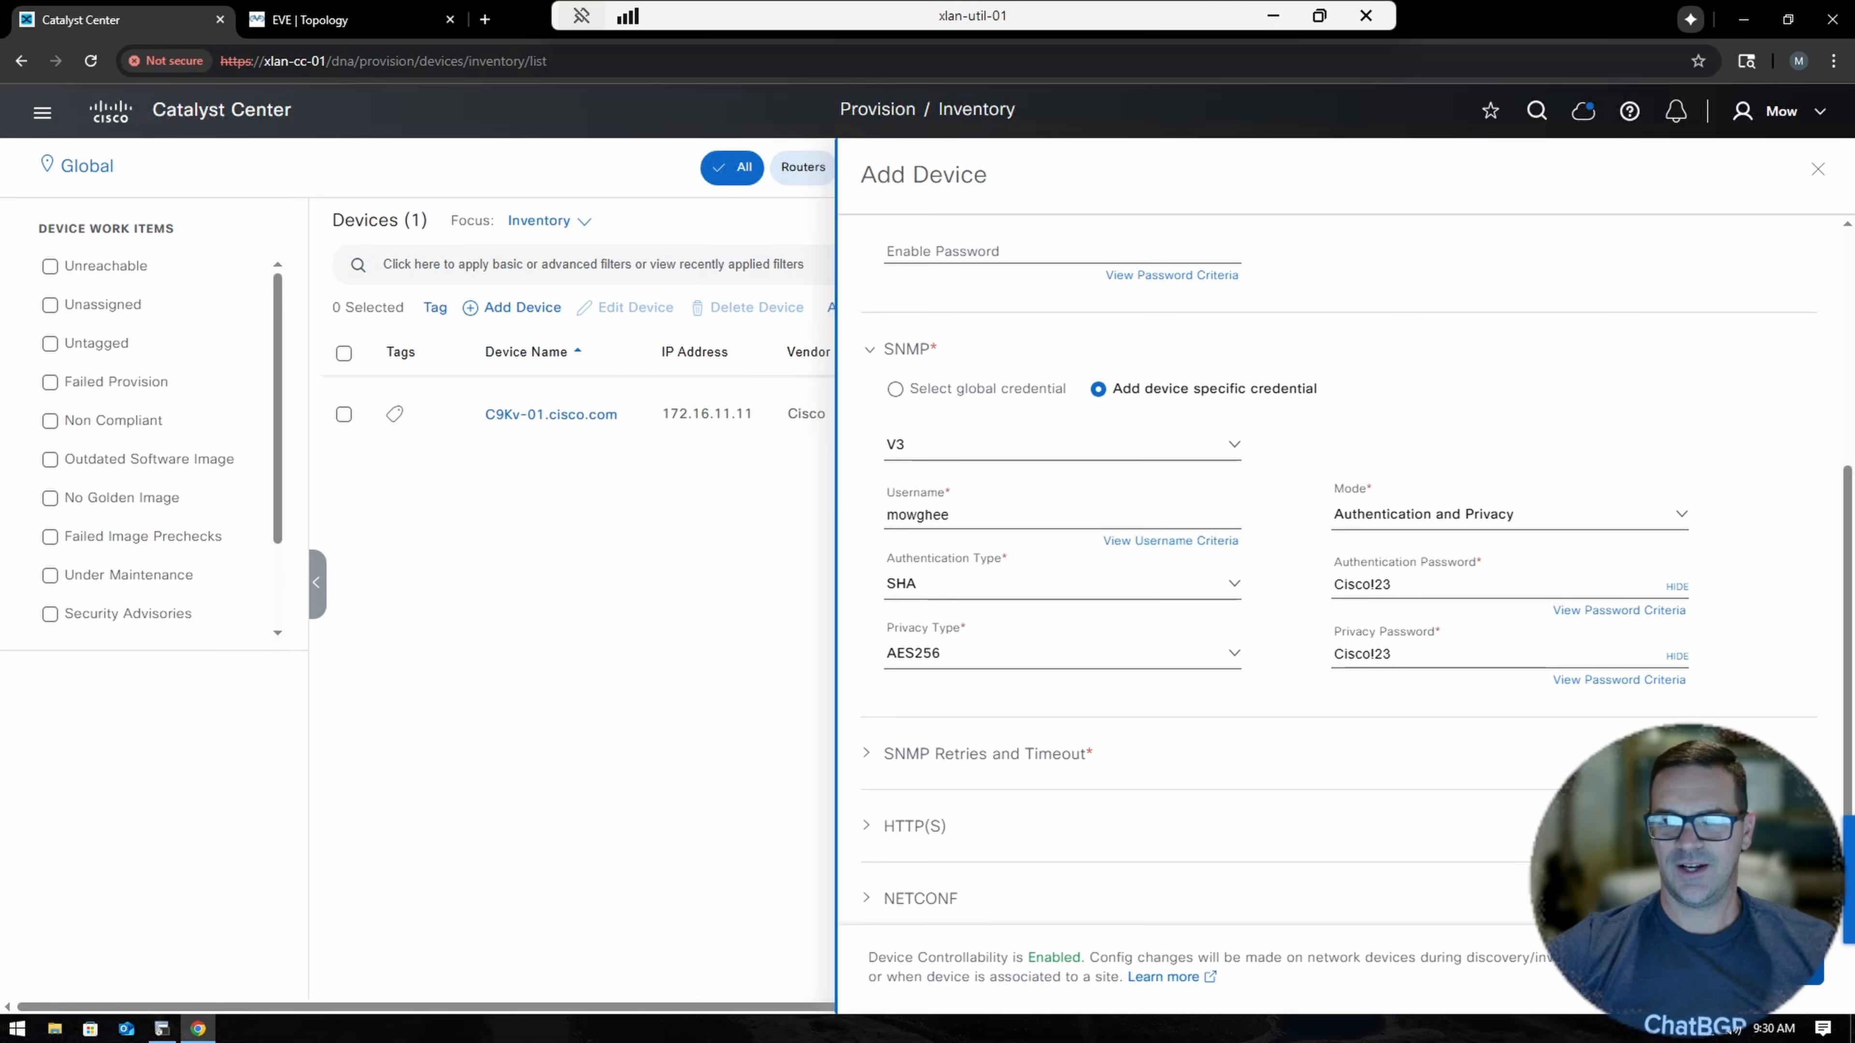
pyautogui.click(1790, 967)
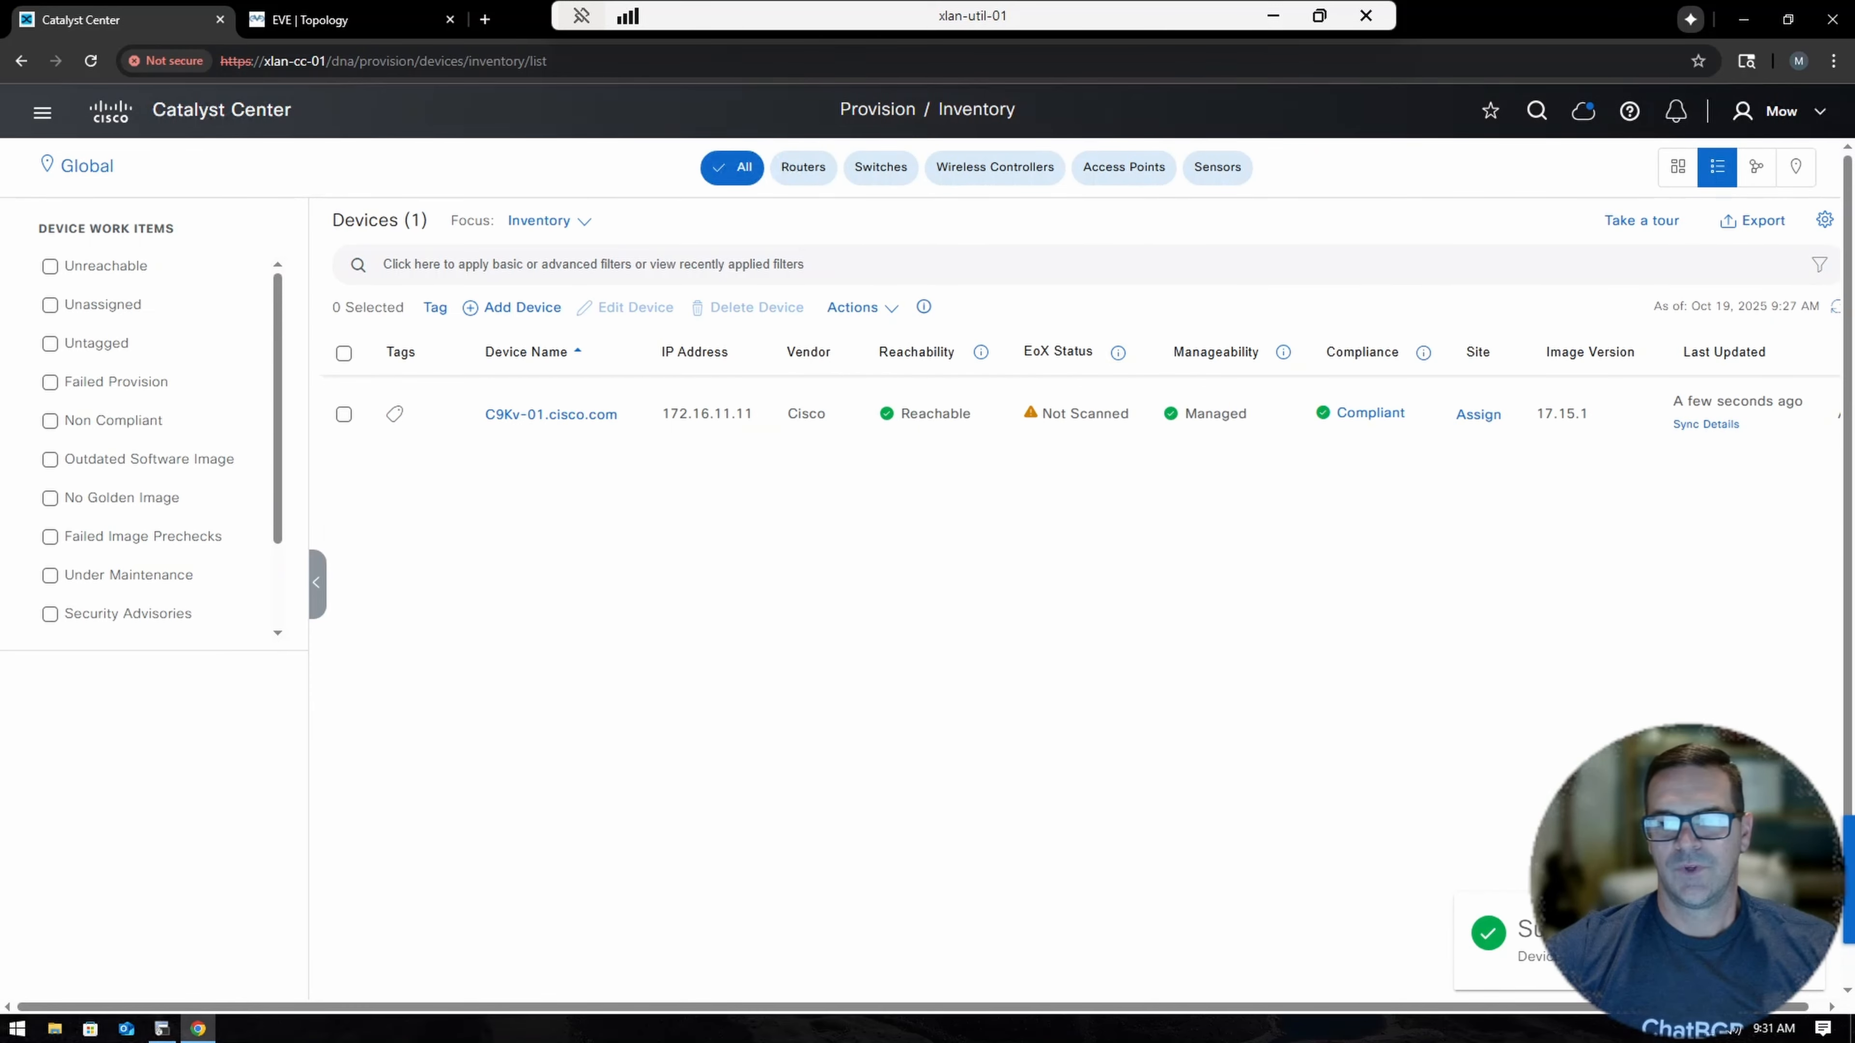
# Refresh the inventory to list 172.16.11.12, then go to the C9Kv-02 terminal session.
pyautogui.click(1835, 307)
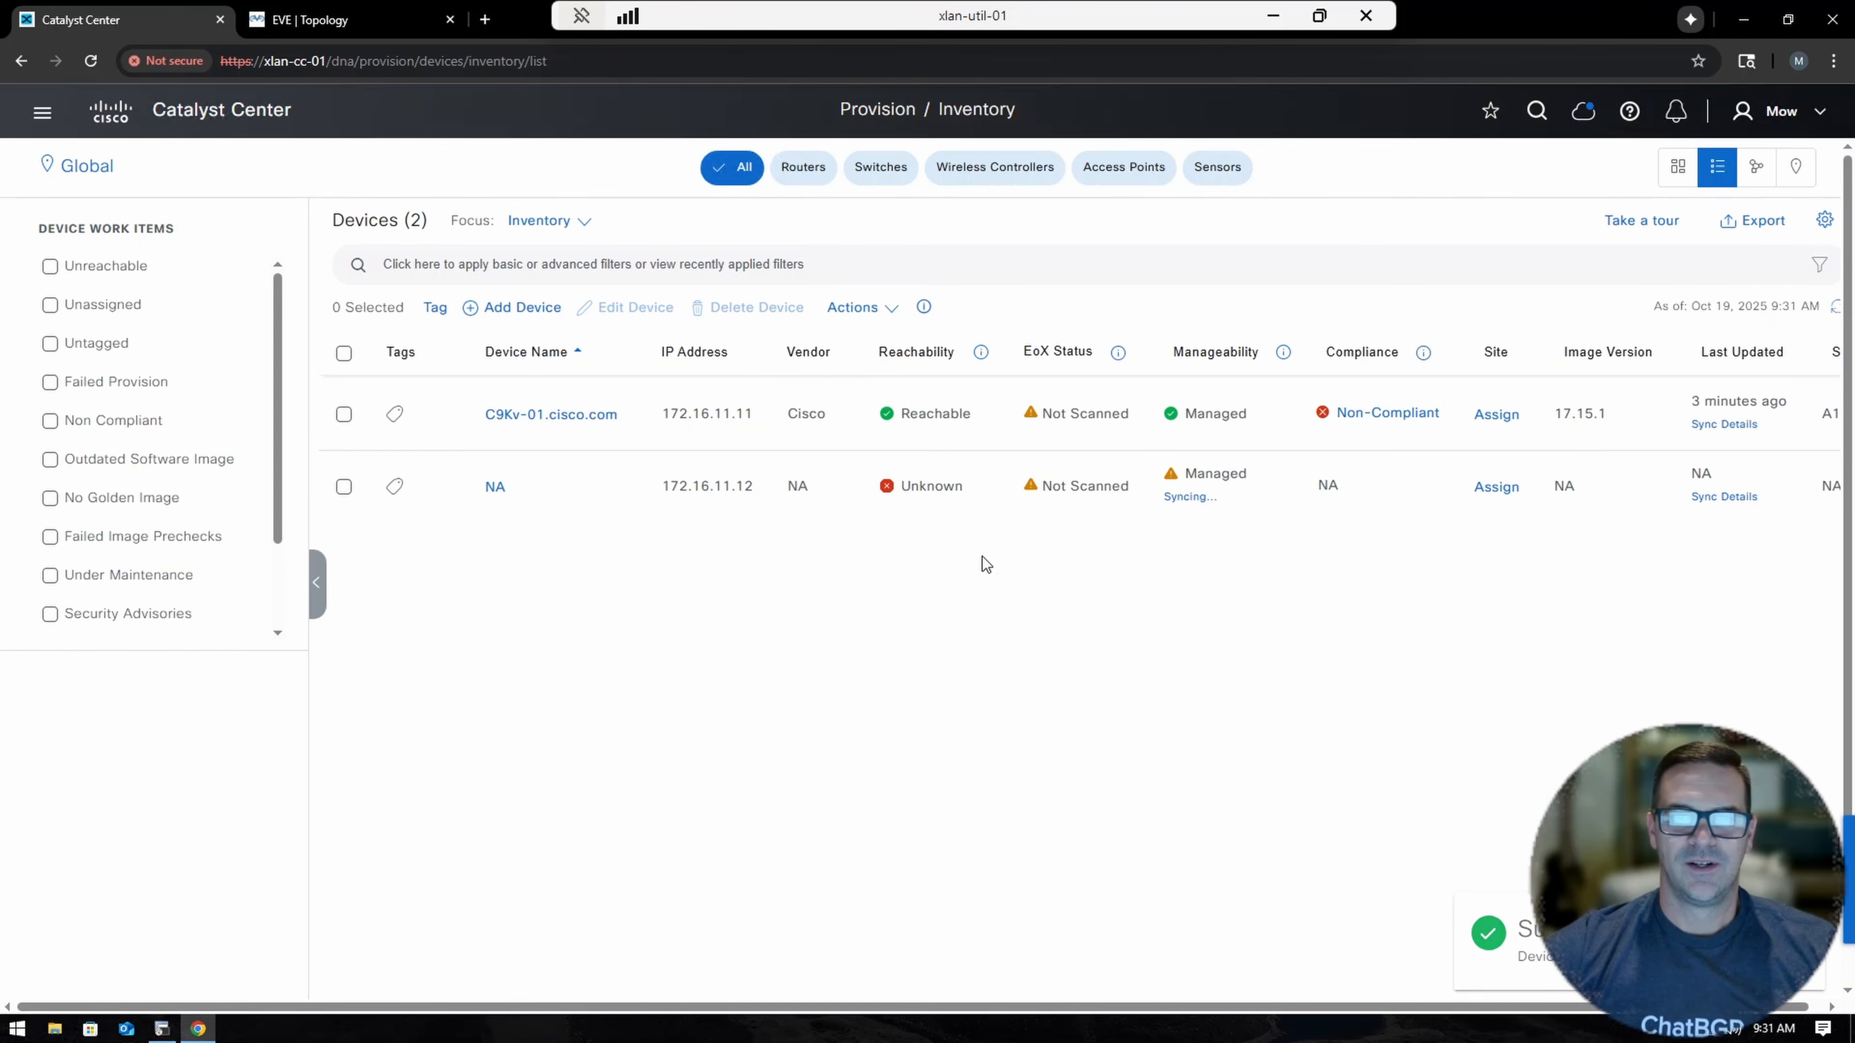
pyautogui.click(162, 1029)
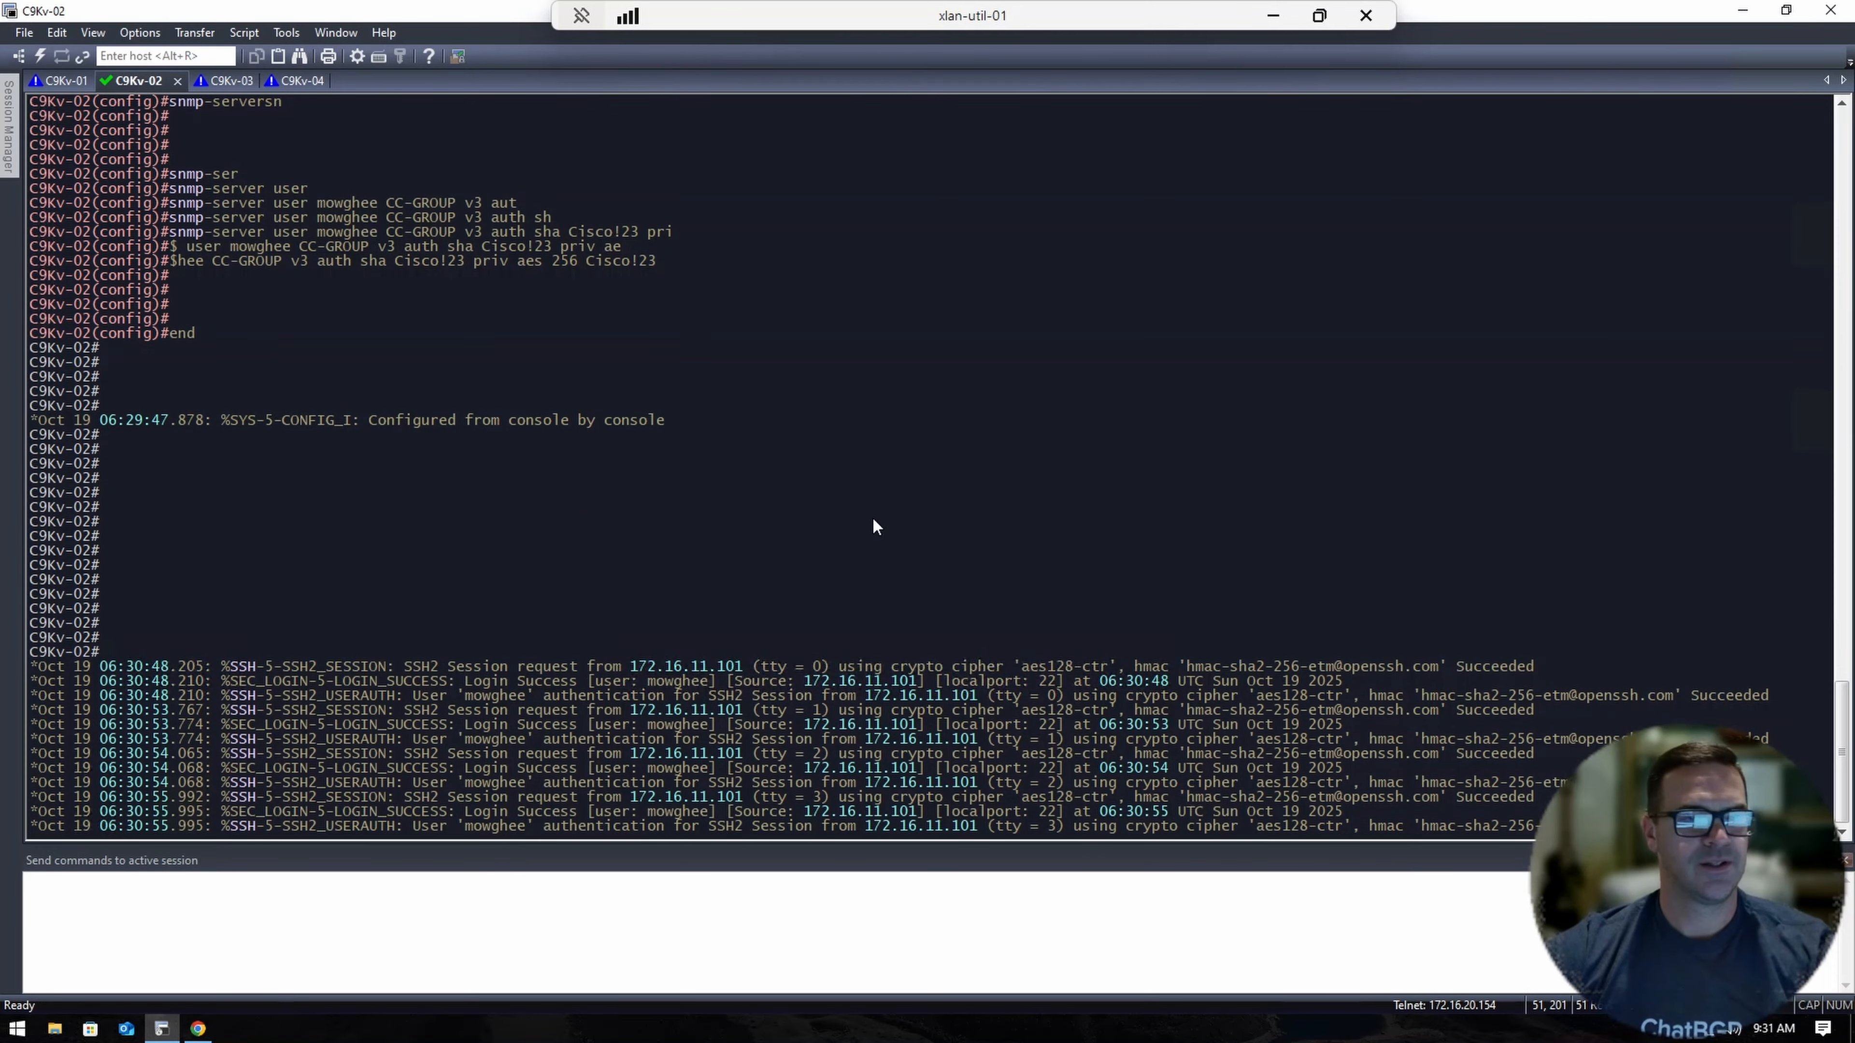
# Highlight C9Kv-02's successful SSH login lines from 172.16.11.101, then return to the Catalyst Center inventory.
pyautogui.press('Return')
pyautogui.press('Return')
pyautogui.press('Return')
pyautogui.press('Return')
pyautogui.press('Return')
pyautogui.press('Return')
pyautogui.press('Return')
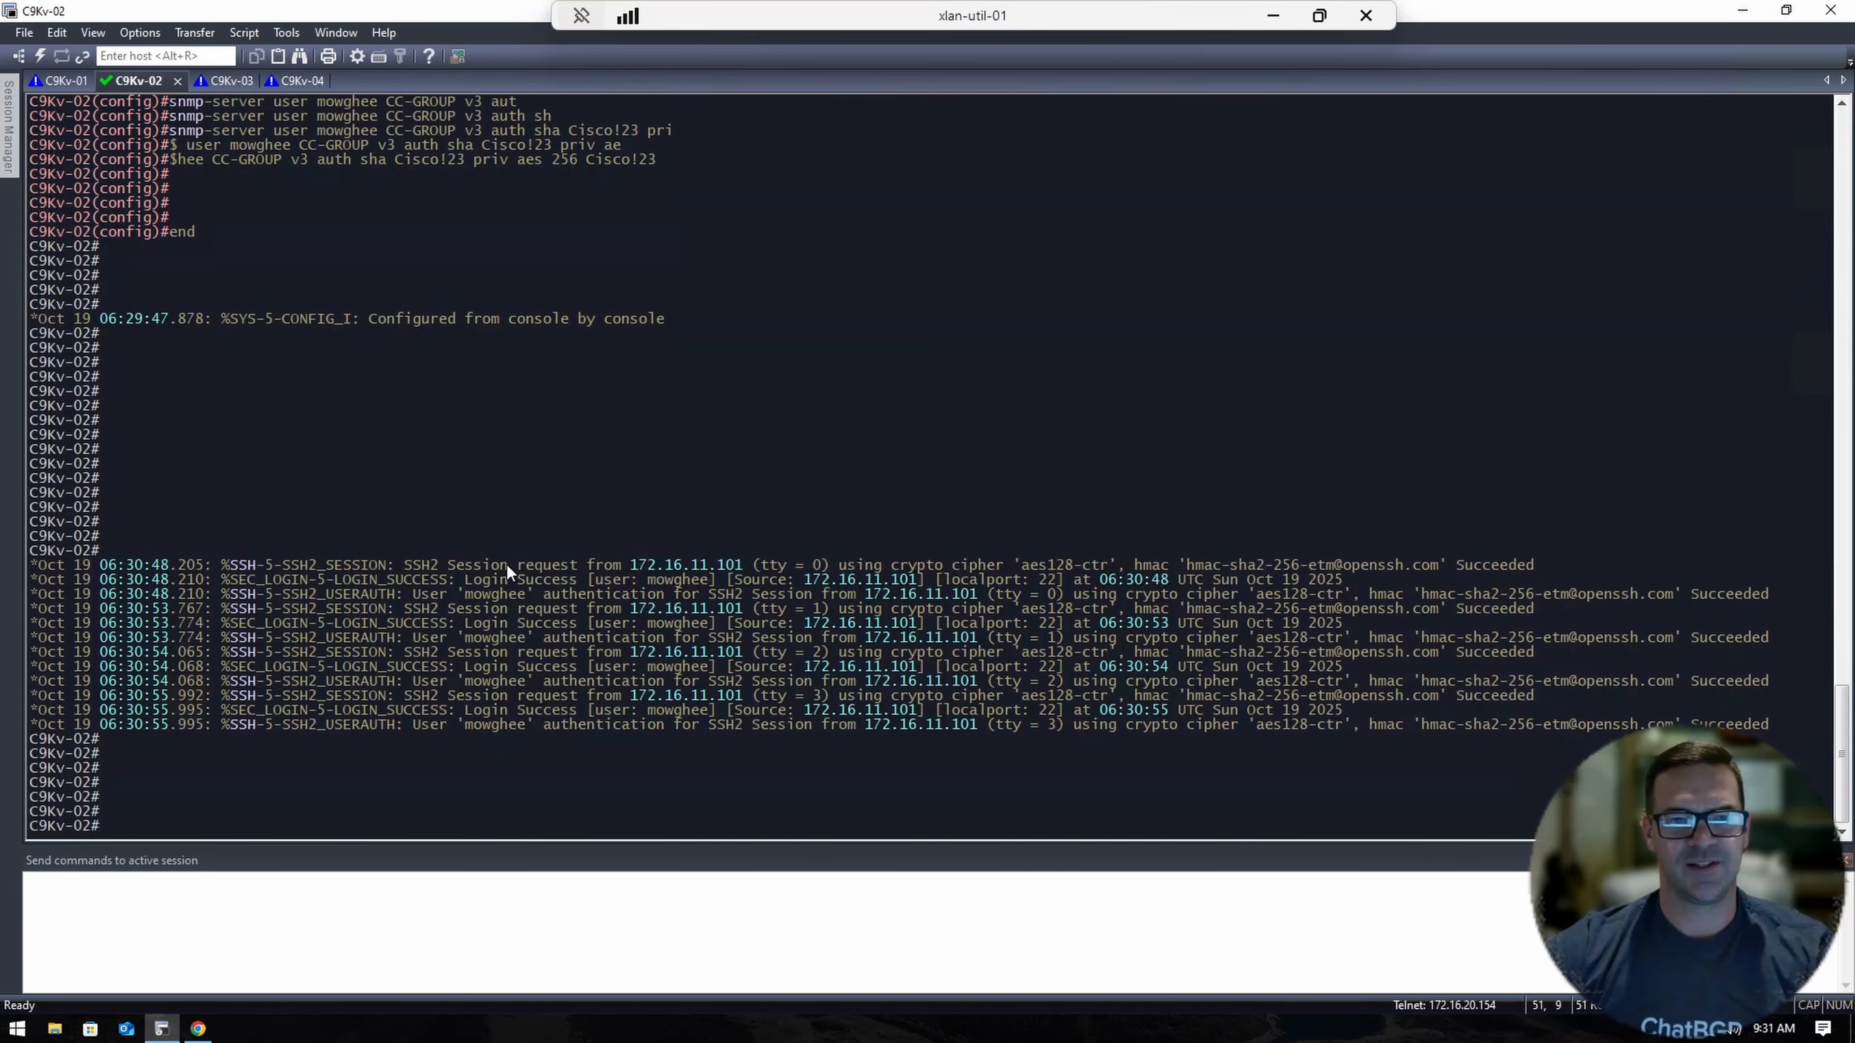
pyautogui.moveTo(503, 568); pyautogui.dragTo(1607, 723)
pyautogui.click(1003, 452)
pyautogui.press('Return')
pyautogui.press('Return')
pyautogui.press('Return')
pyautogui.press('Return')
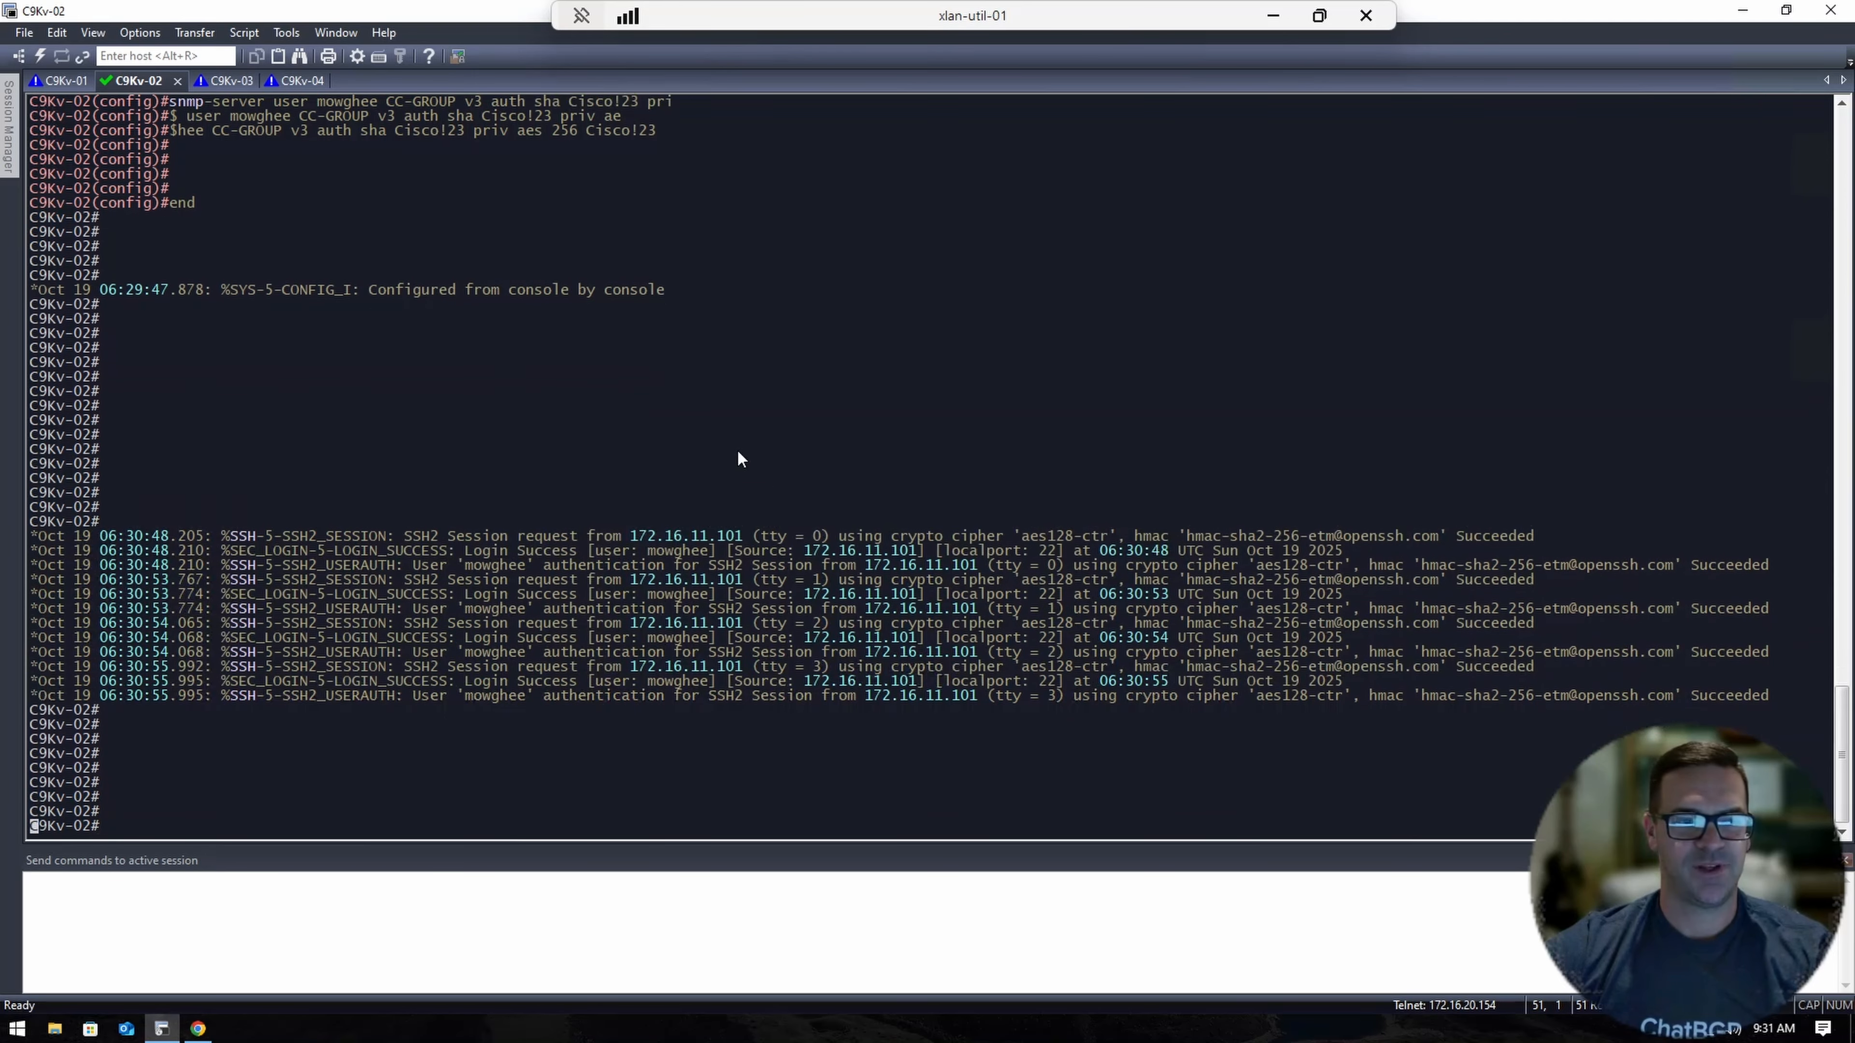
pyautogui.click(198, 1029)
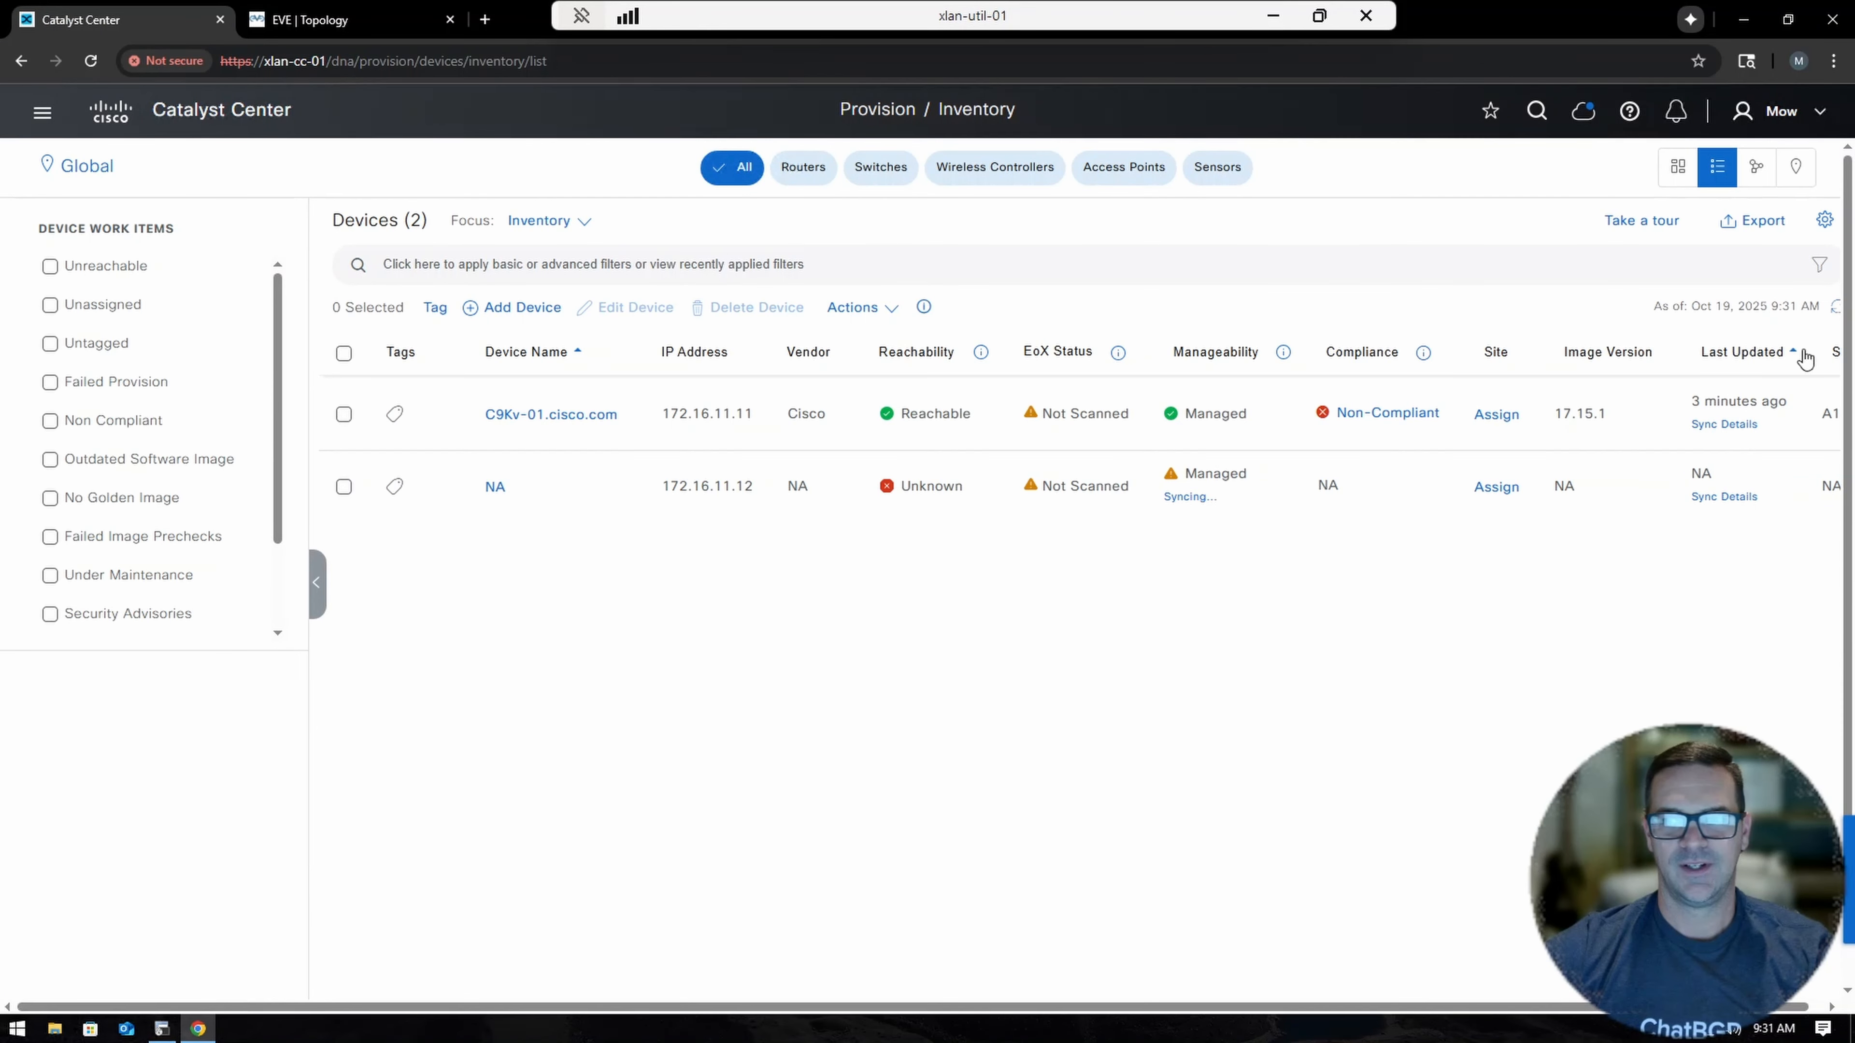
# Refresh the inventory until C9Kv-02.cisco.com shows Reachable and Managed, then return to SecureCRT.
pyautogui.click(1836, 312)
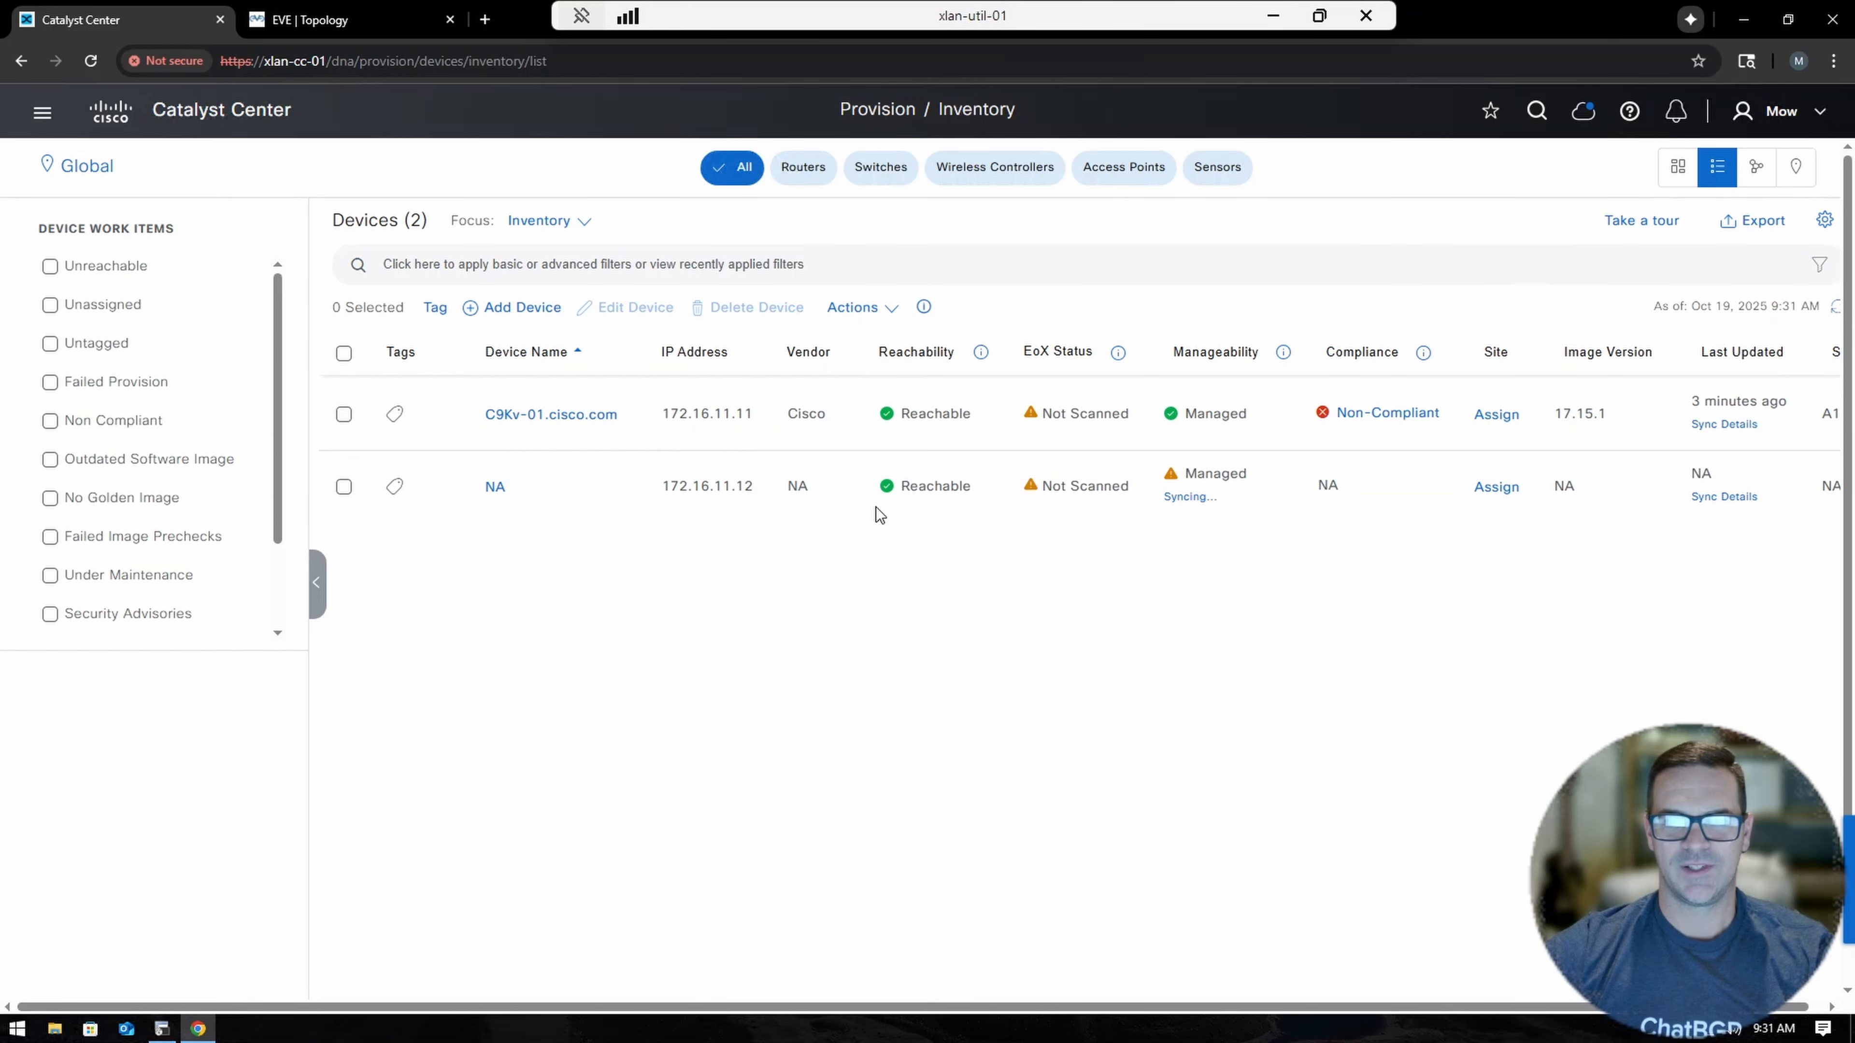
pyautogui.moveTo(901, 486); pyautogui.dragTo(973, 486)
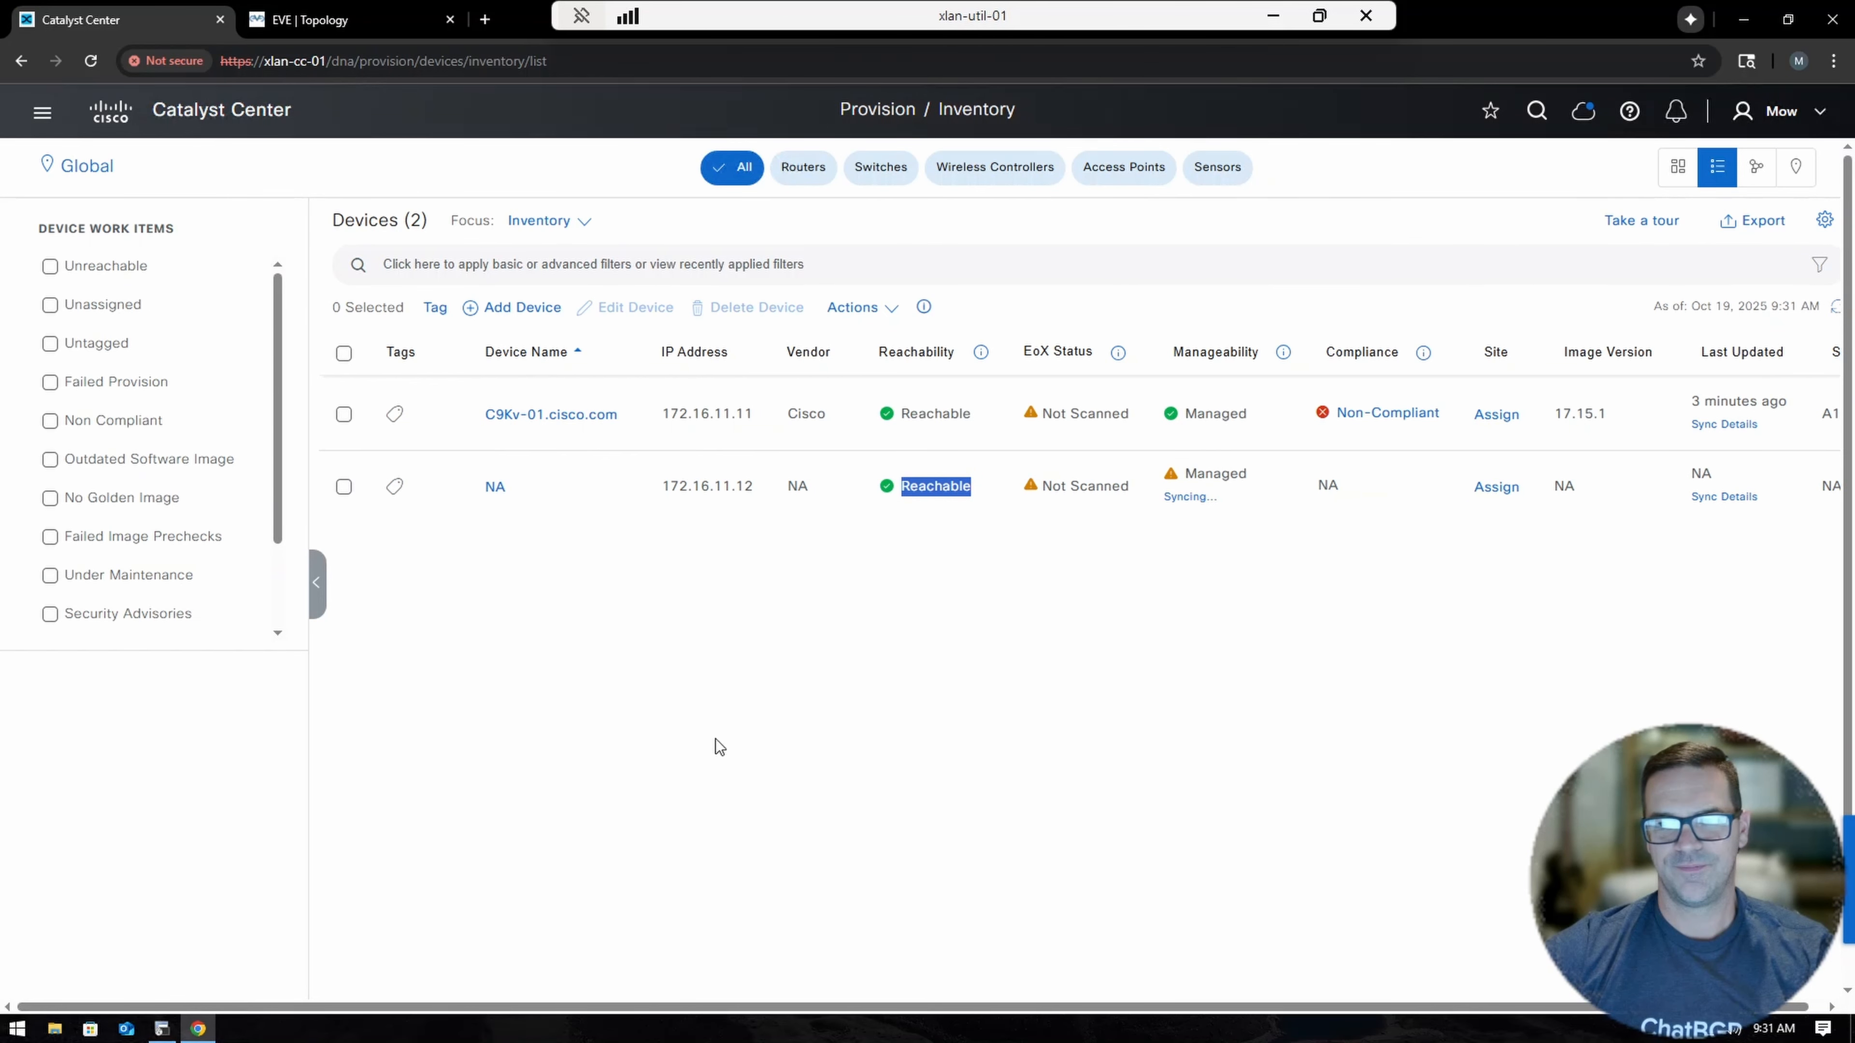
pyautogui.click(1835, 306)
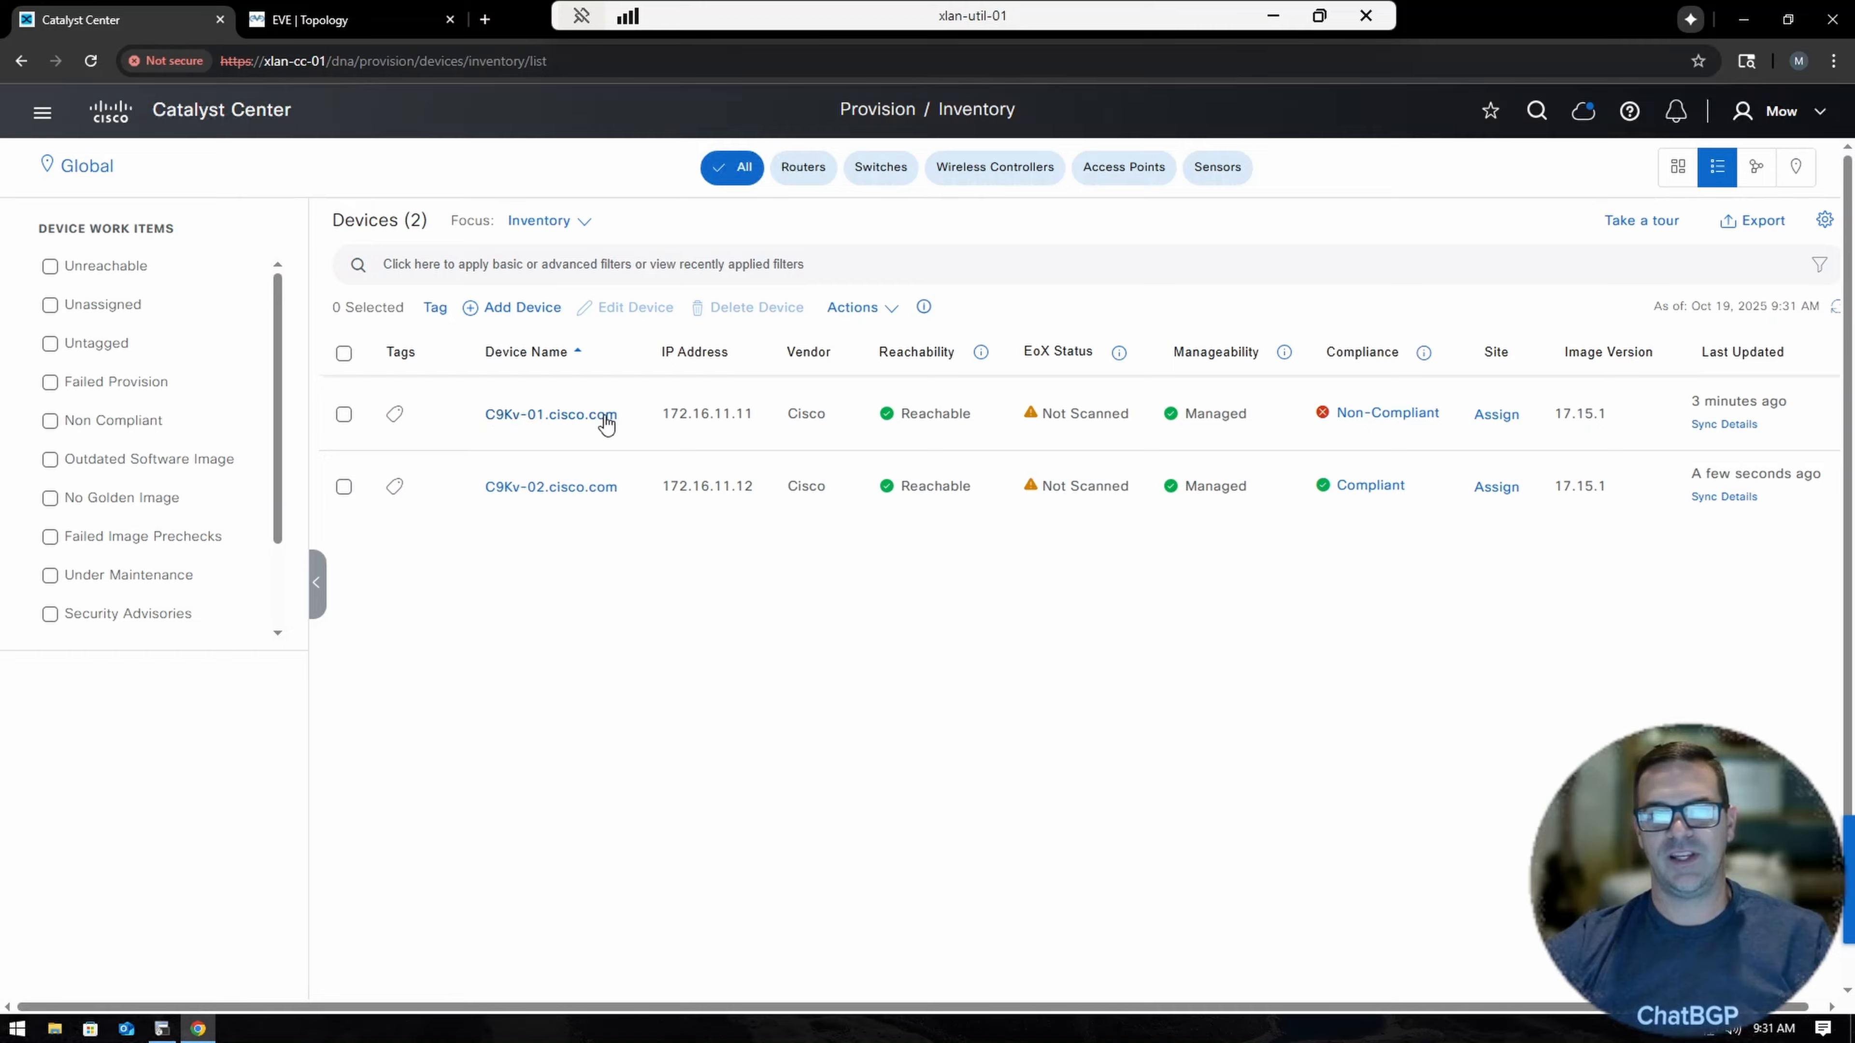
pyautogui.click(1835, 308)
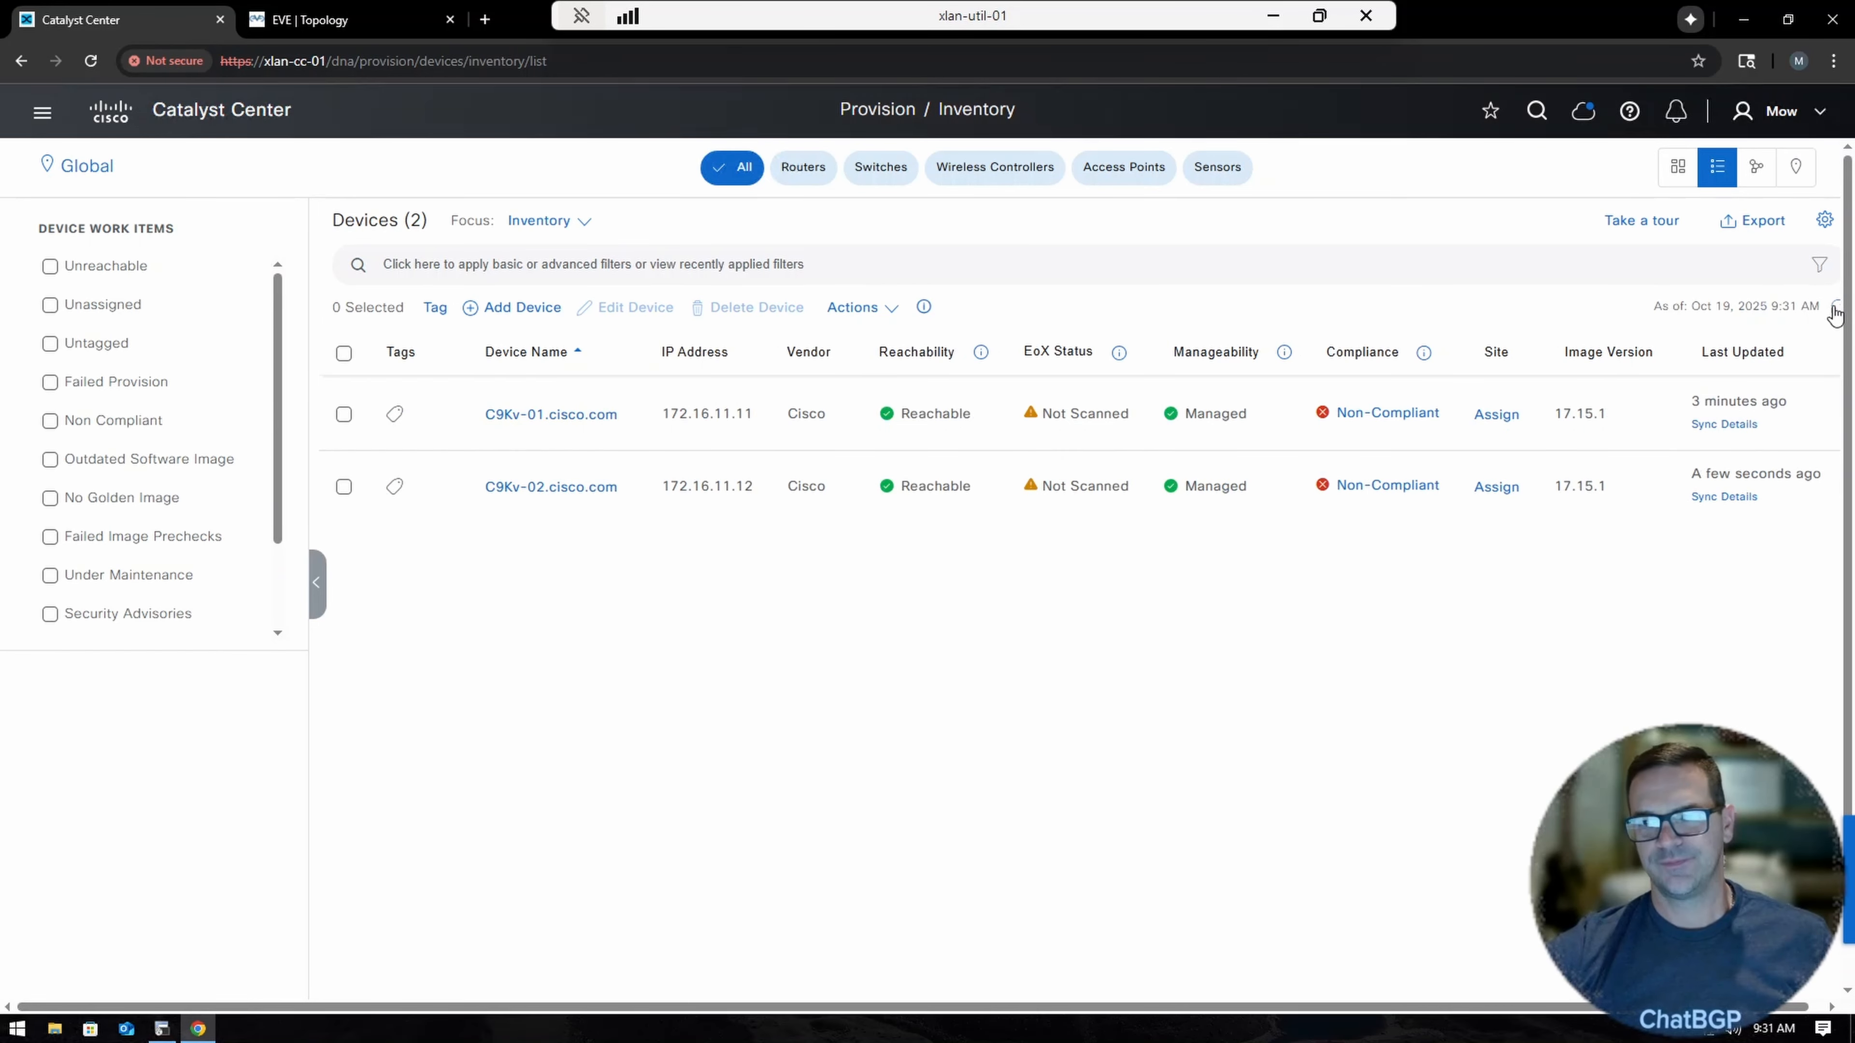
pyautogui.click(163, 1029)
# On C9Kv-03, enter privileged mode and run show ip int brief to find 172.16.11.13.
pyautogui.press('Return')
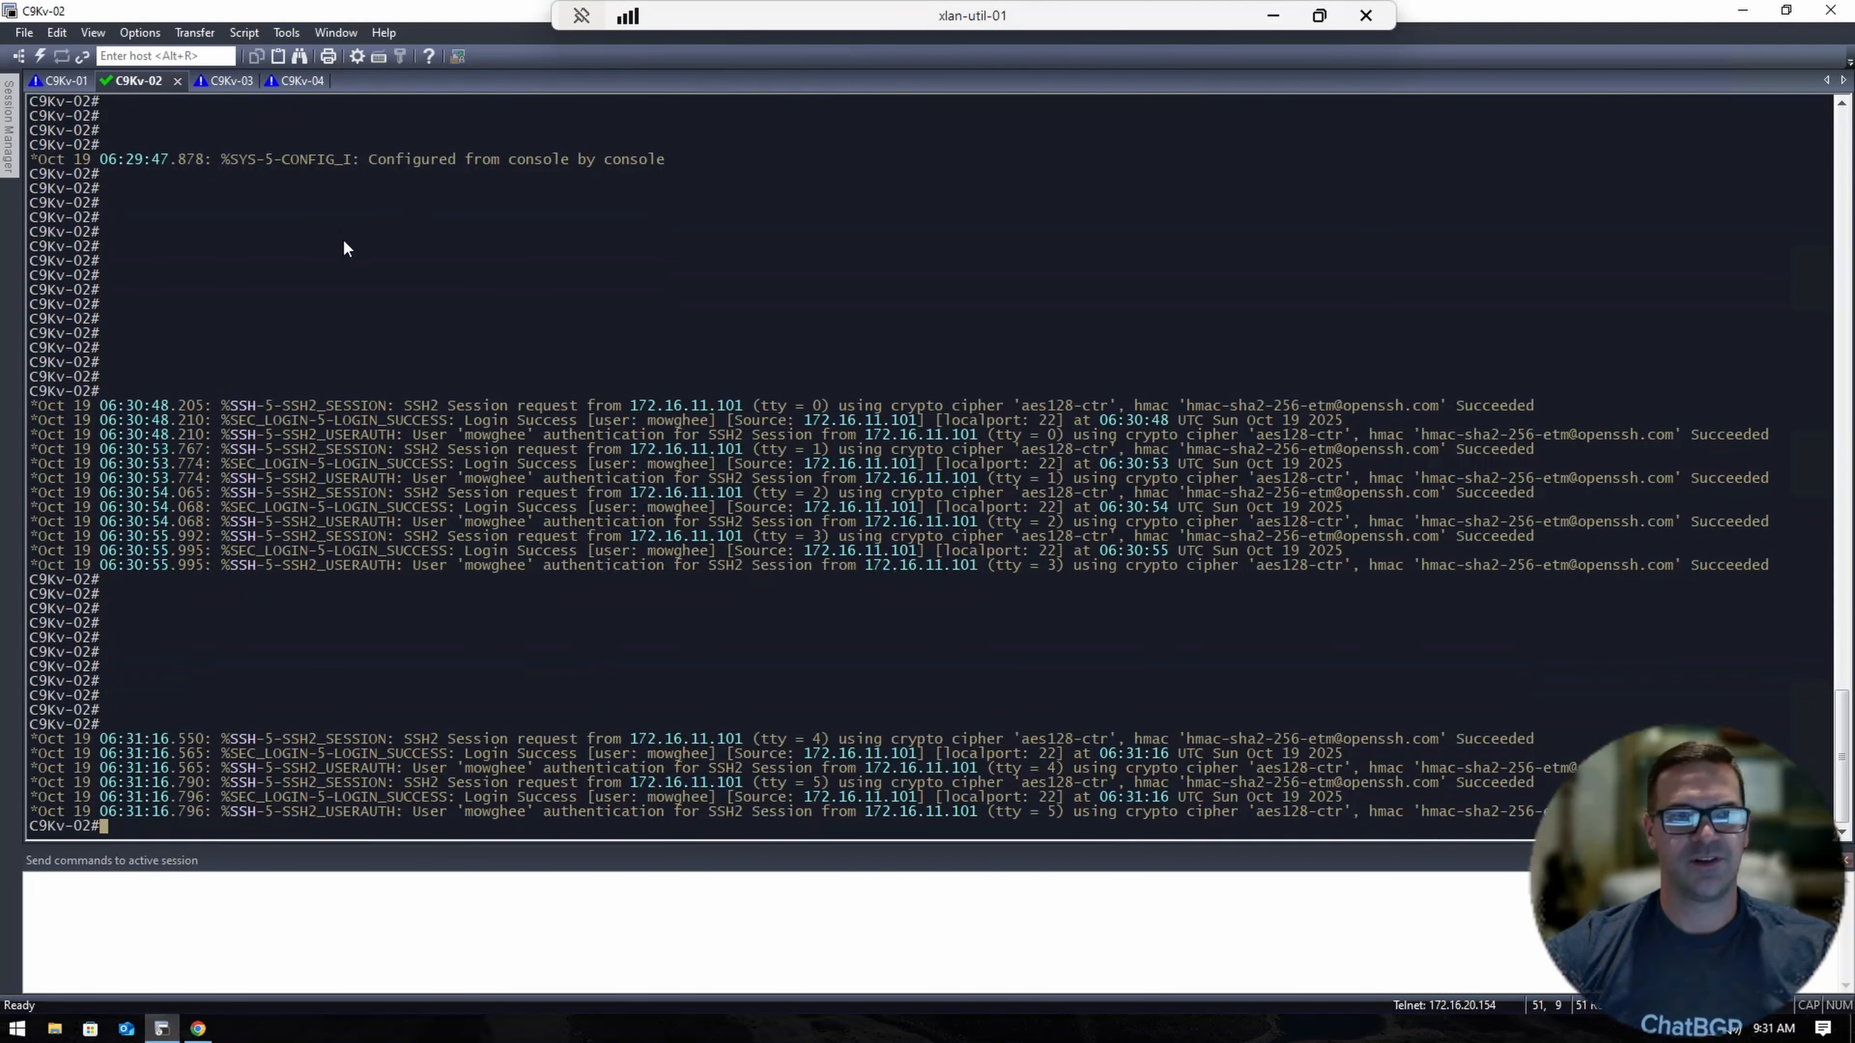
pyautogui.click(231, 82)
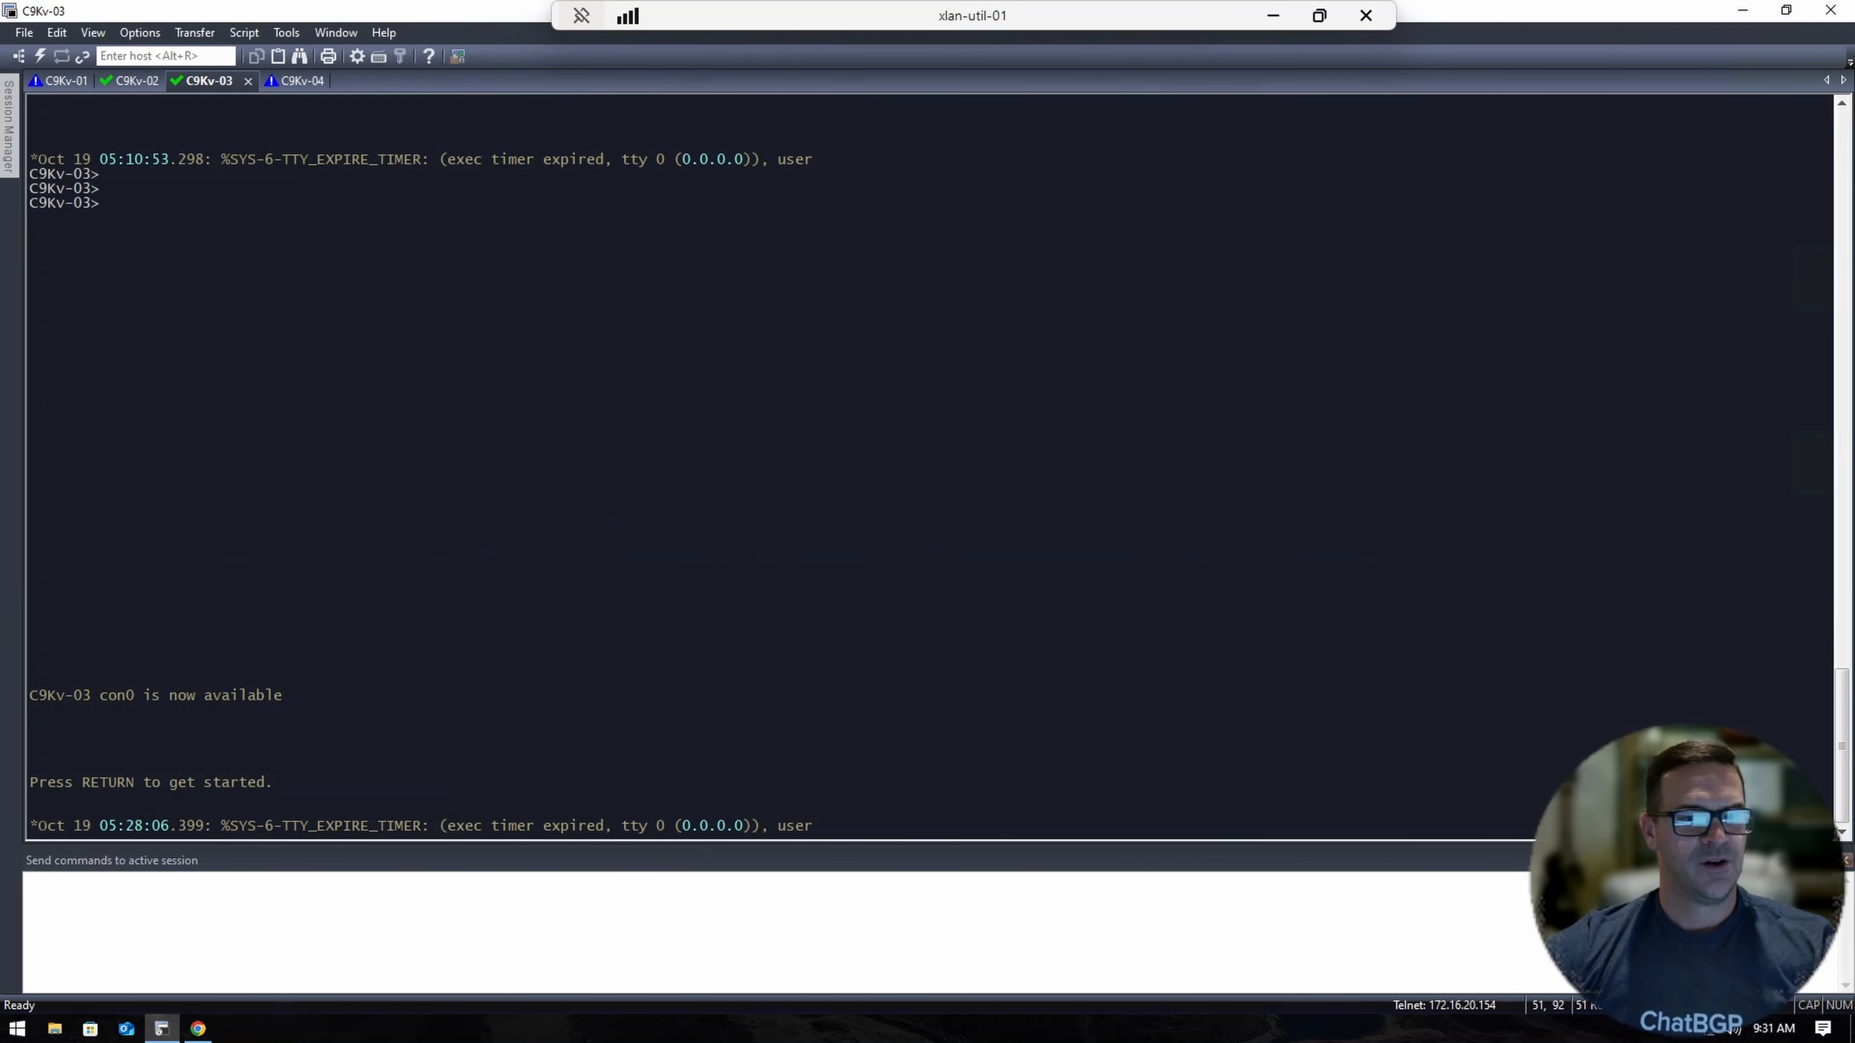
pyautogui.press('Return')
pyautogui.press('Return')
pyautogui.press('Return')
pyautogui.press('Return')
pyautogui.press('Return')
pyautogui.press('Return')
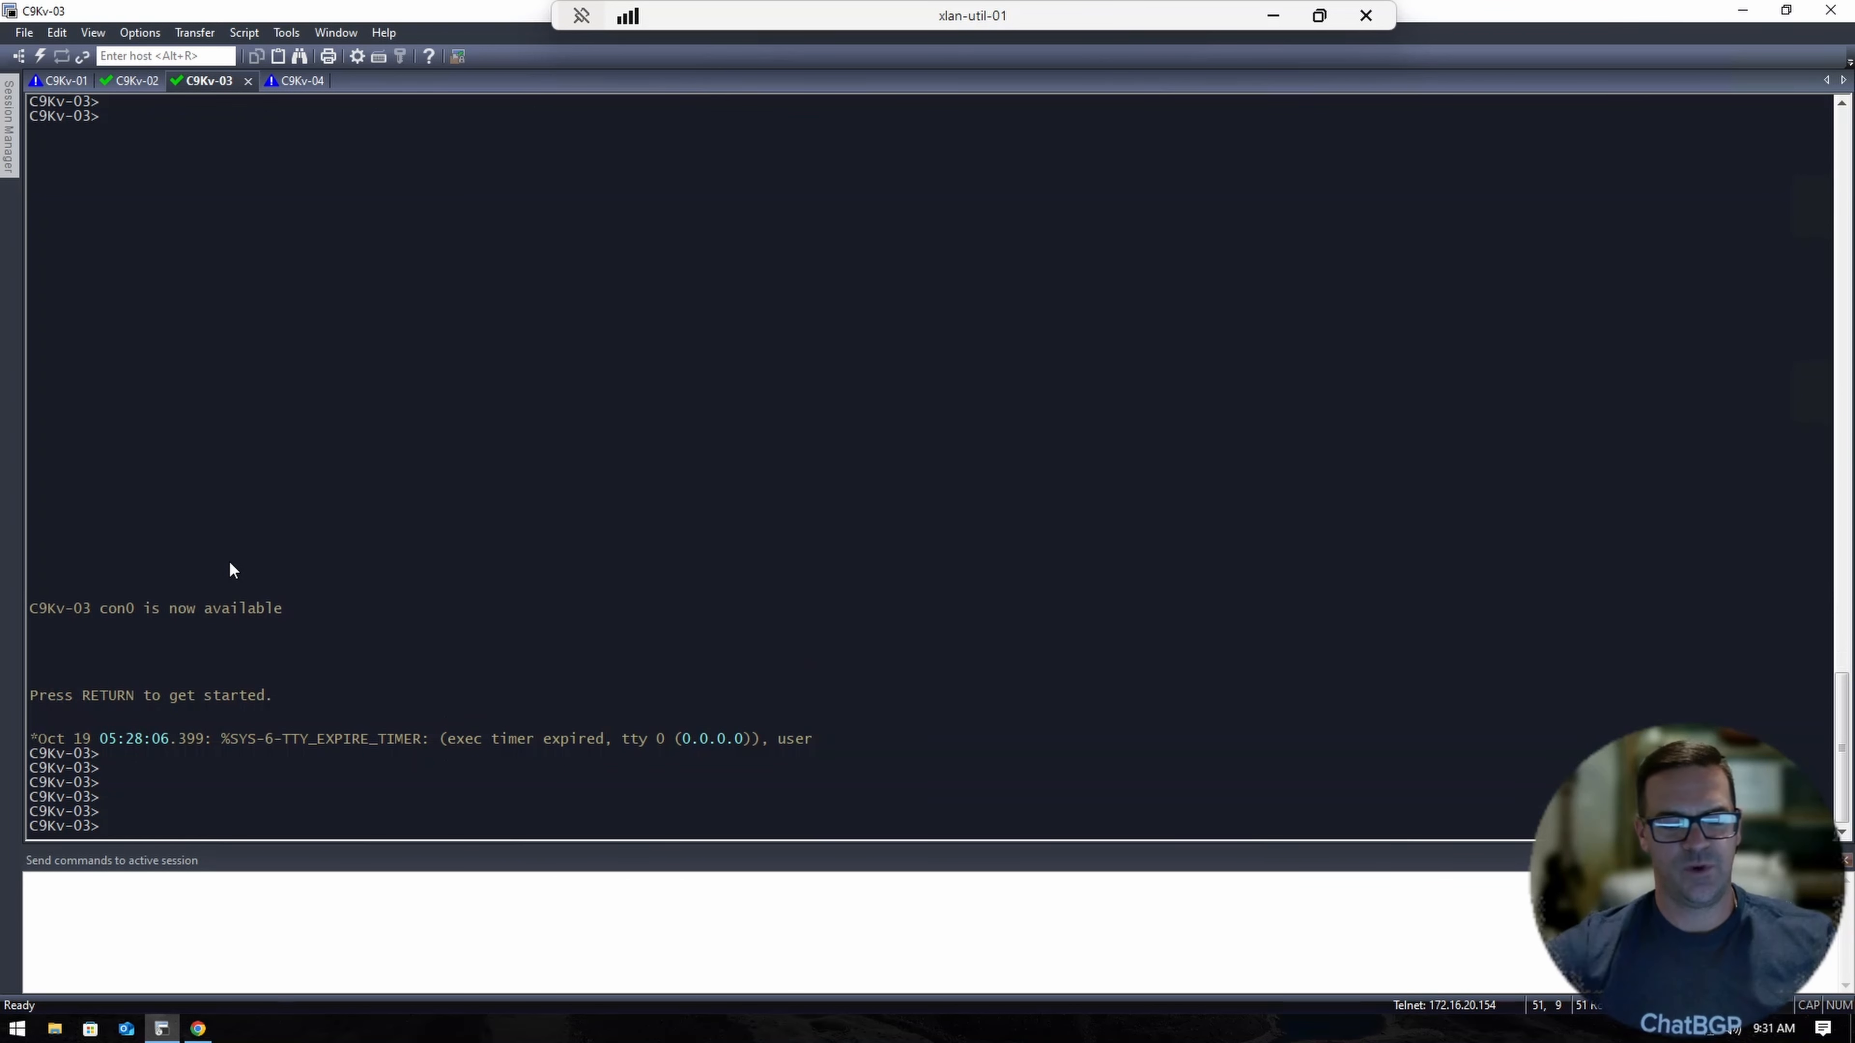
pyautogui.write('en')
pyautogui.press('Return')
pyautogui.press('Return')
pyautogui.press('Return')
pyautogui.press('Return')
pyautogui.press('Return')
pyautogui.press('Return')
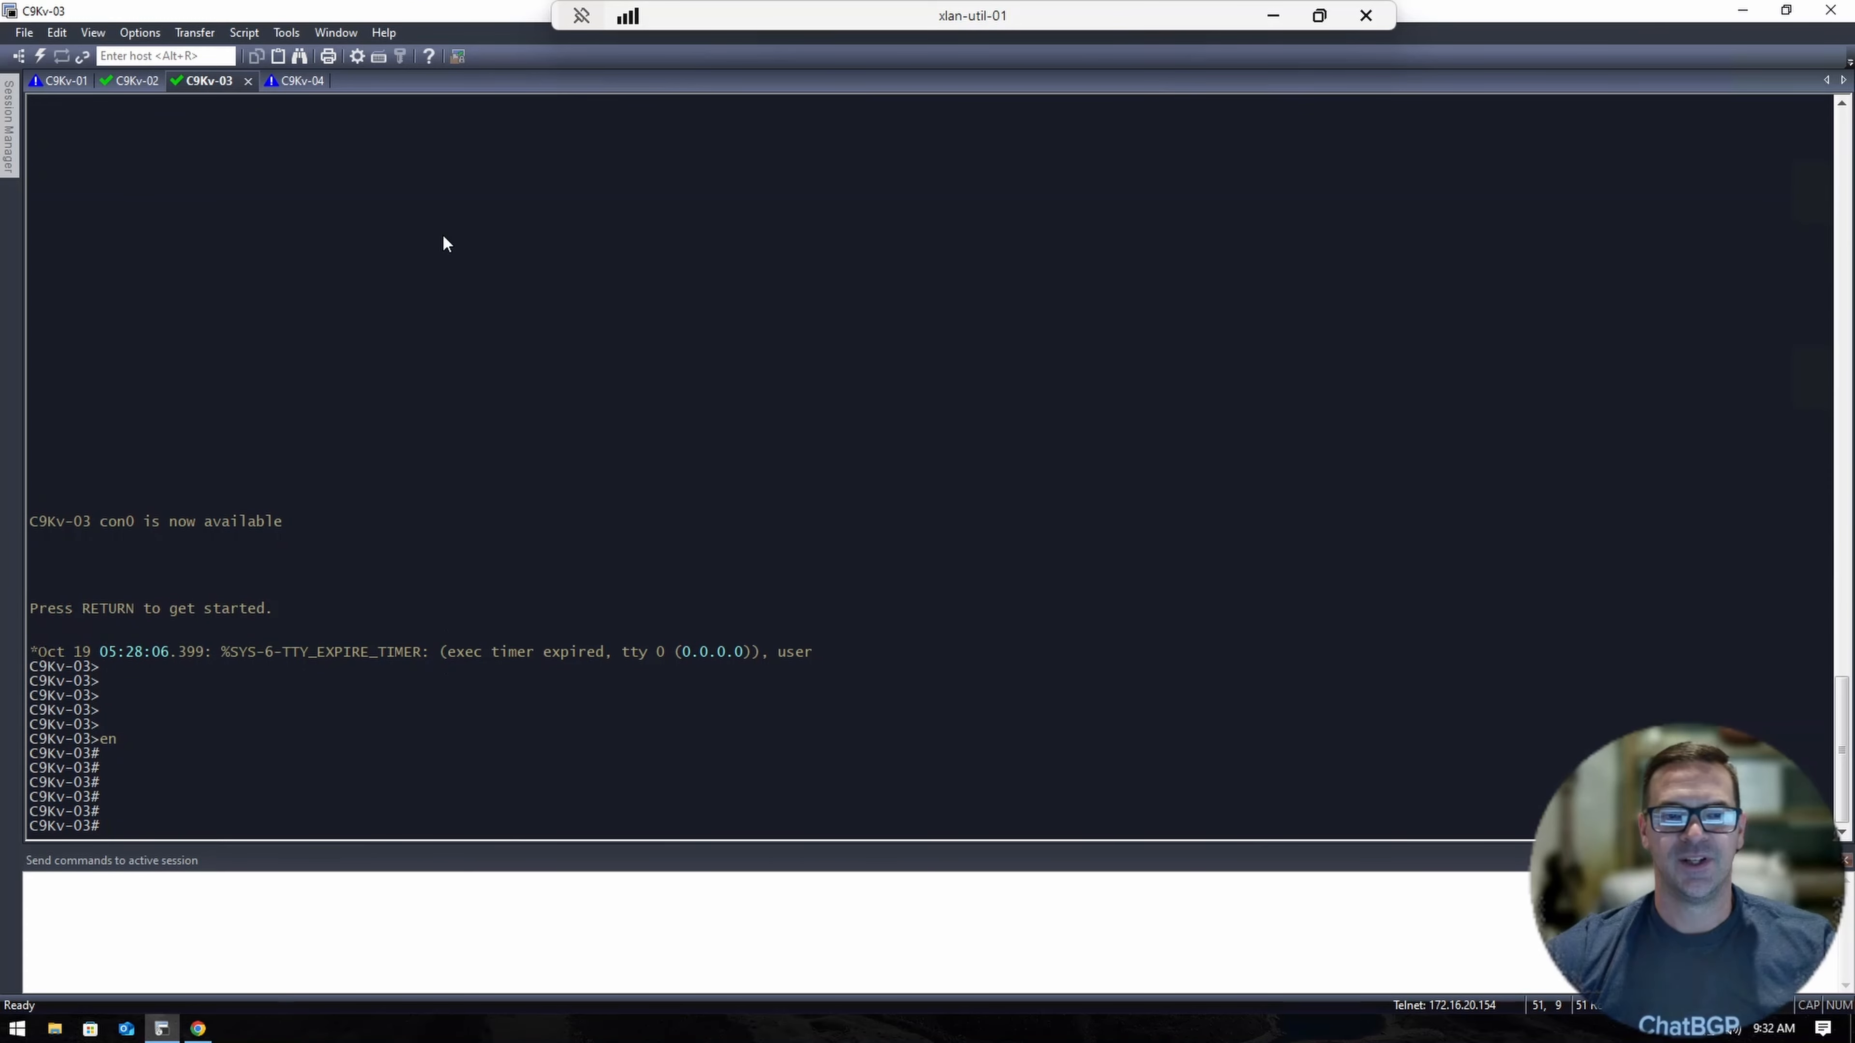
pyautogui.write('show ip int brief')
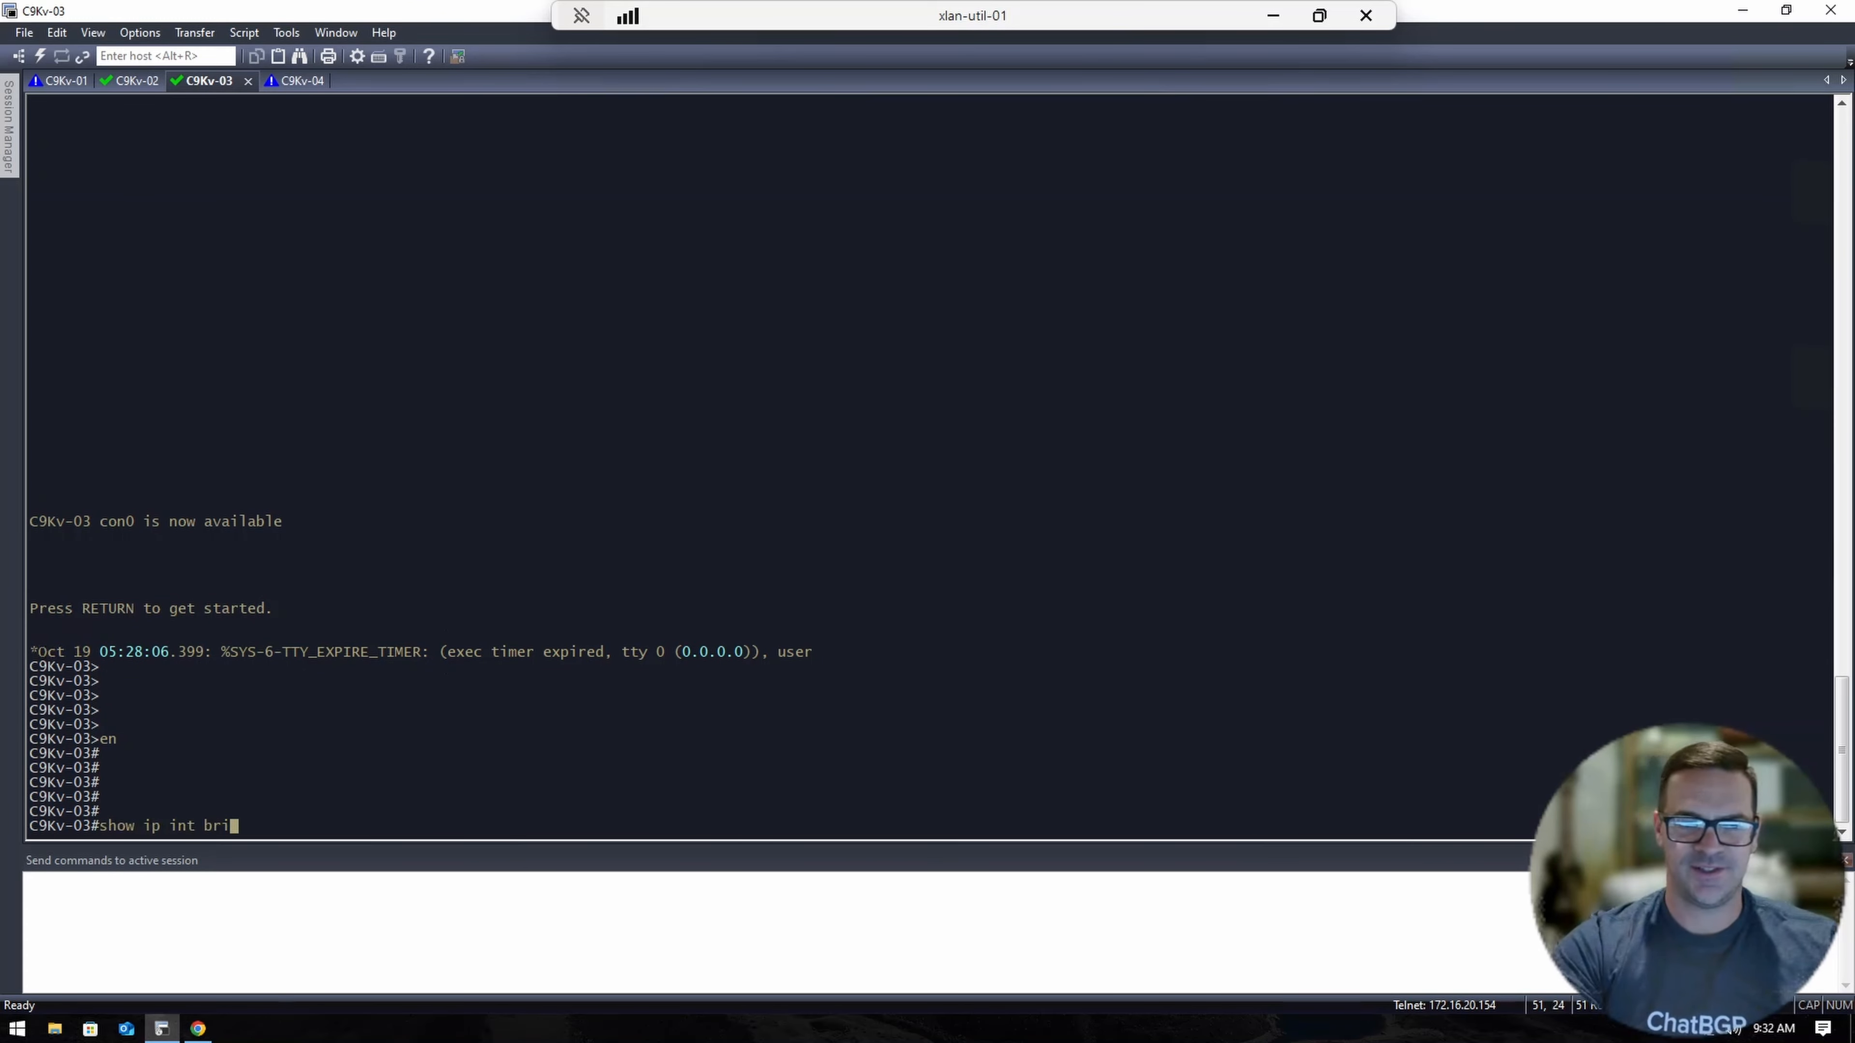
pyautogui.press('Return')
pyautogui.press('Return')
pyautogui.press('Return')
pyautogui.press('Up')
pyautogui.press('Return')
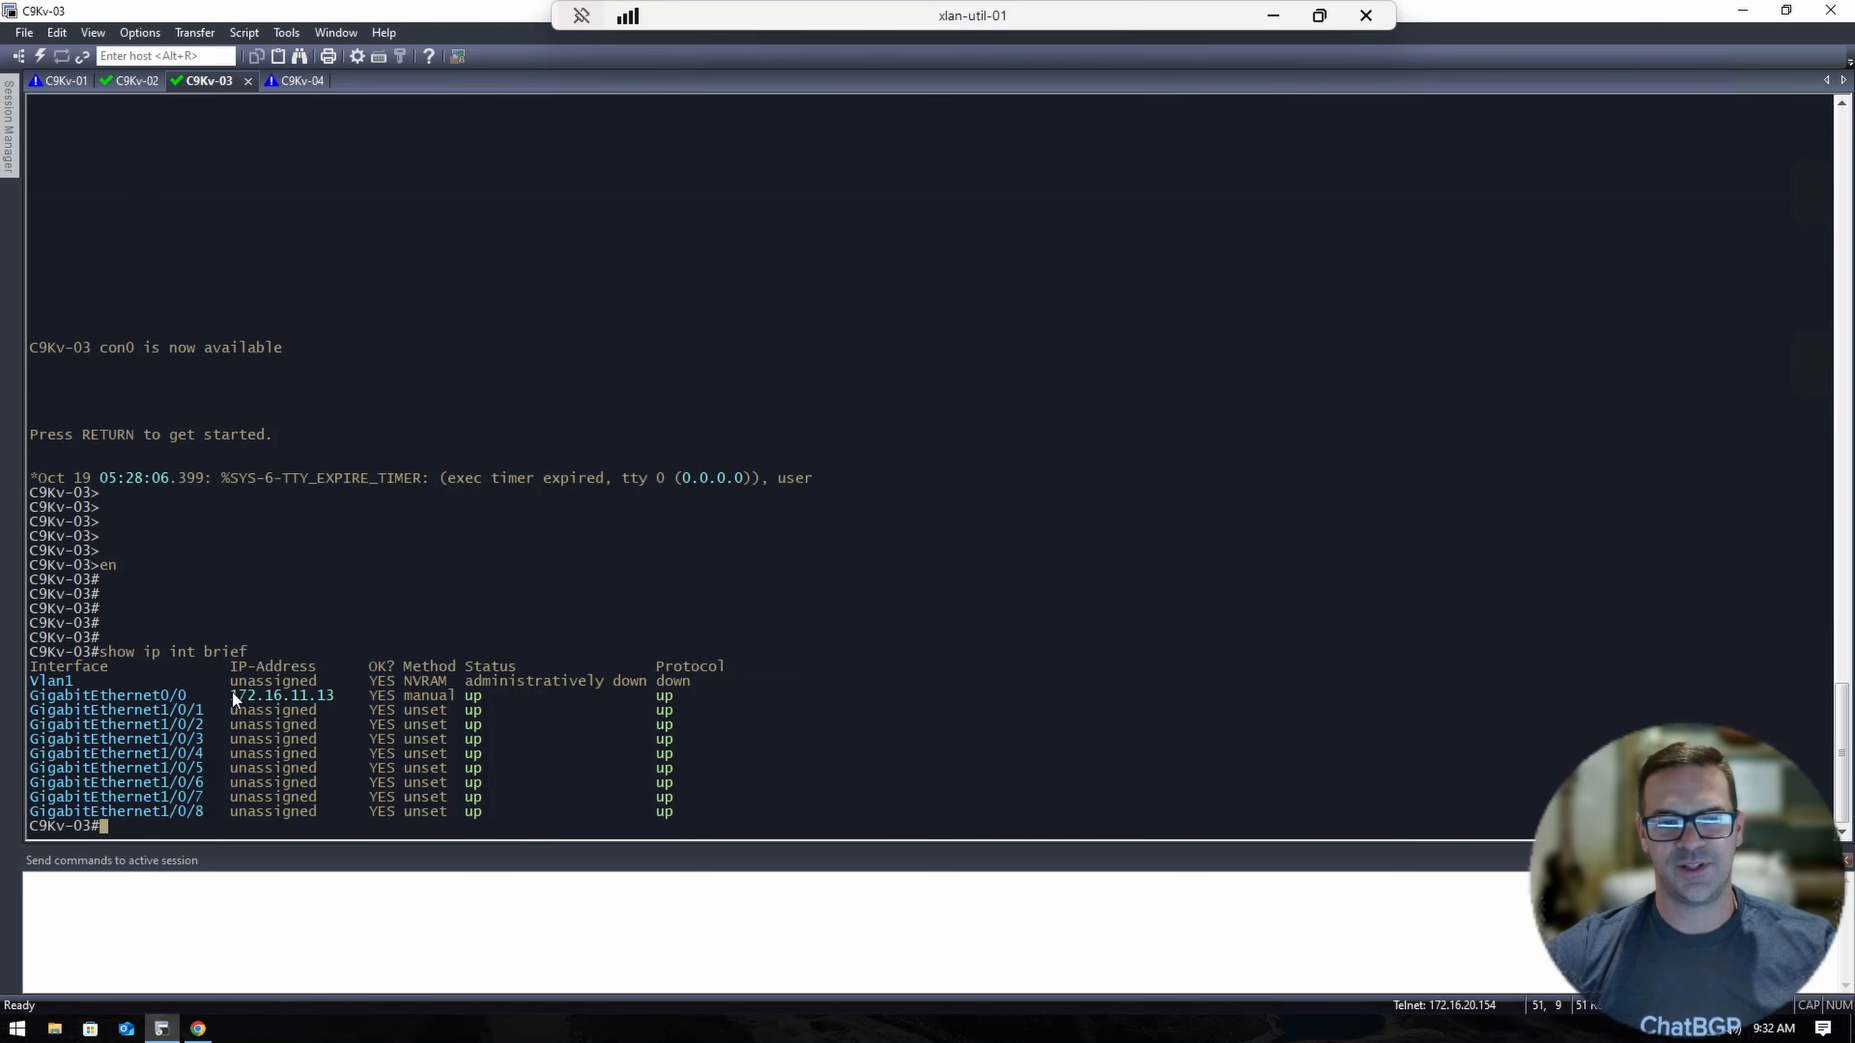
pyautogui.moveTo(233, 693); pyautogui.dragTo(378, 696)
# On C9Kv-04, enter privileged mode and run show ip int brief to find 172.16.11.14.
pyautogui.click(292, 82)
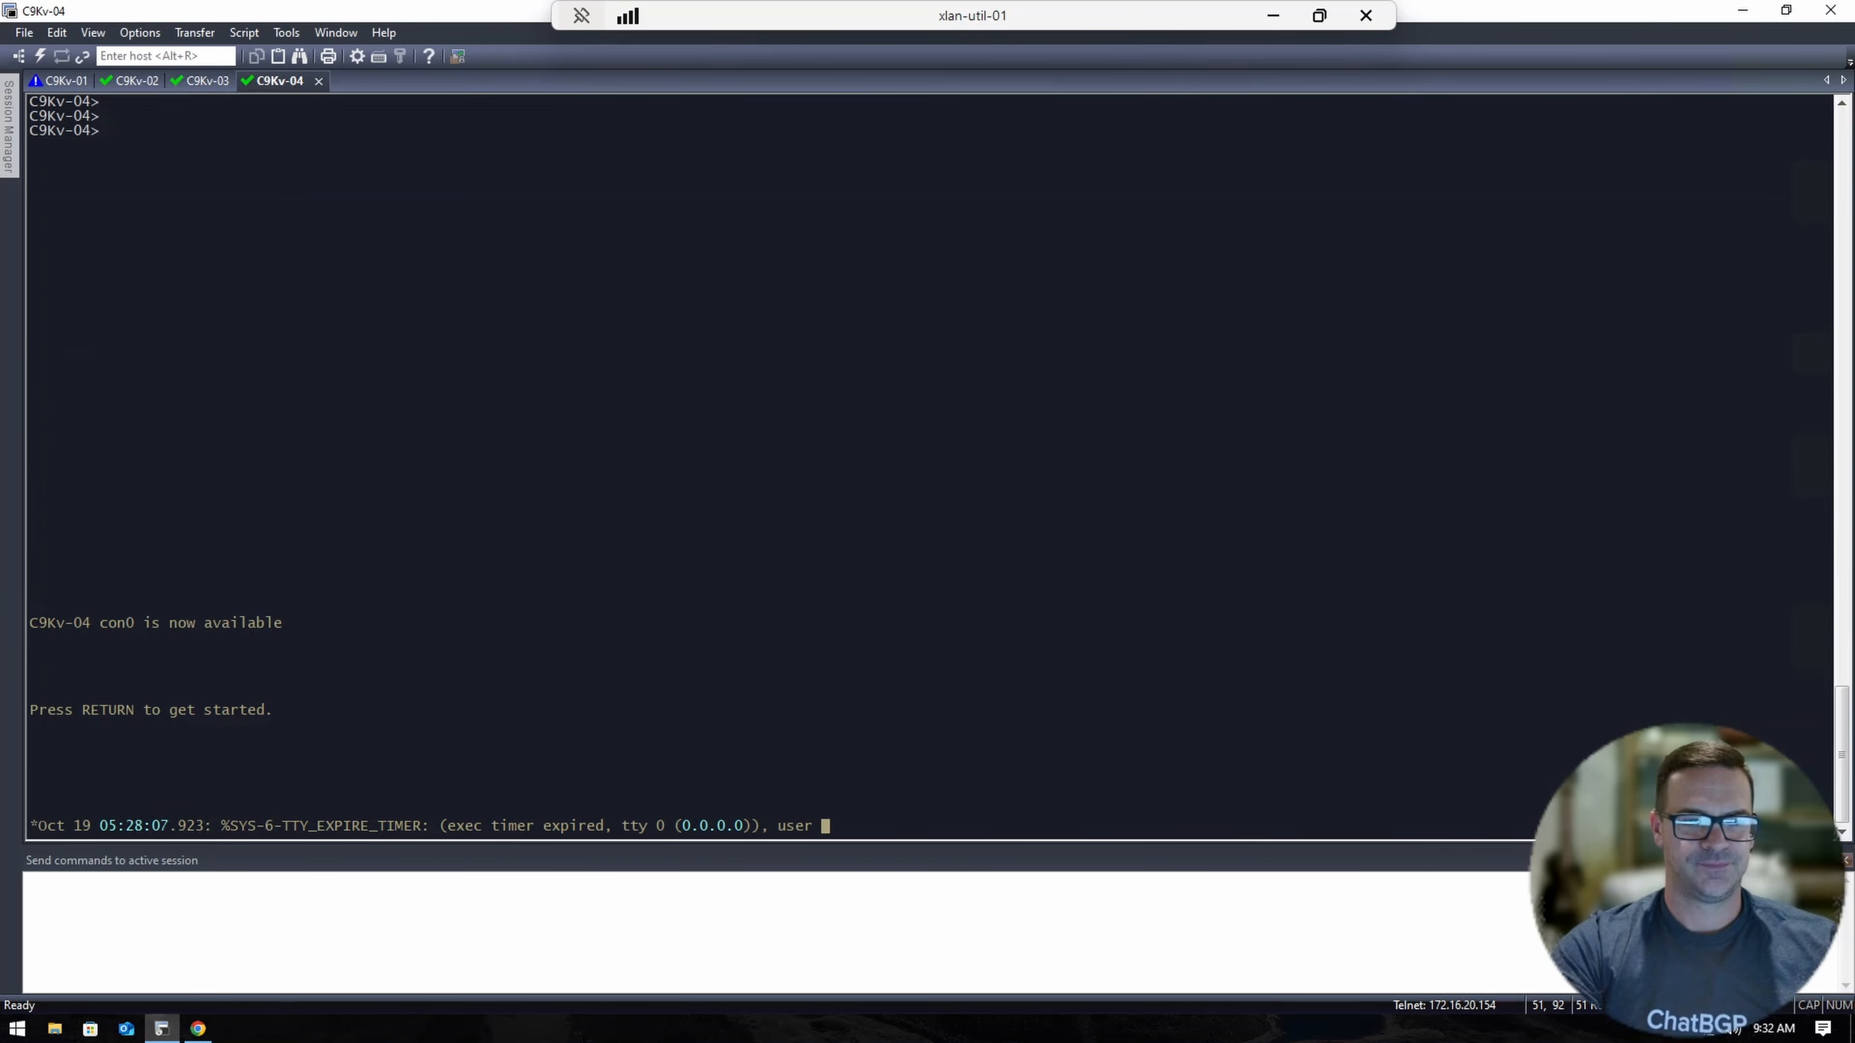
pyautogui.press('Return')
pyautogui.press('Return')
pyautogui.press('Return')
pyautogui.press('Return')
pyautogui.press('Return')
pyautogui.press('Return')
pyautogui.press('Return')
pyautogui.write('en')
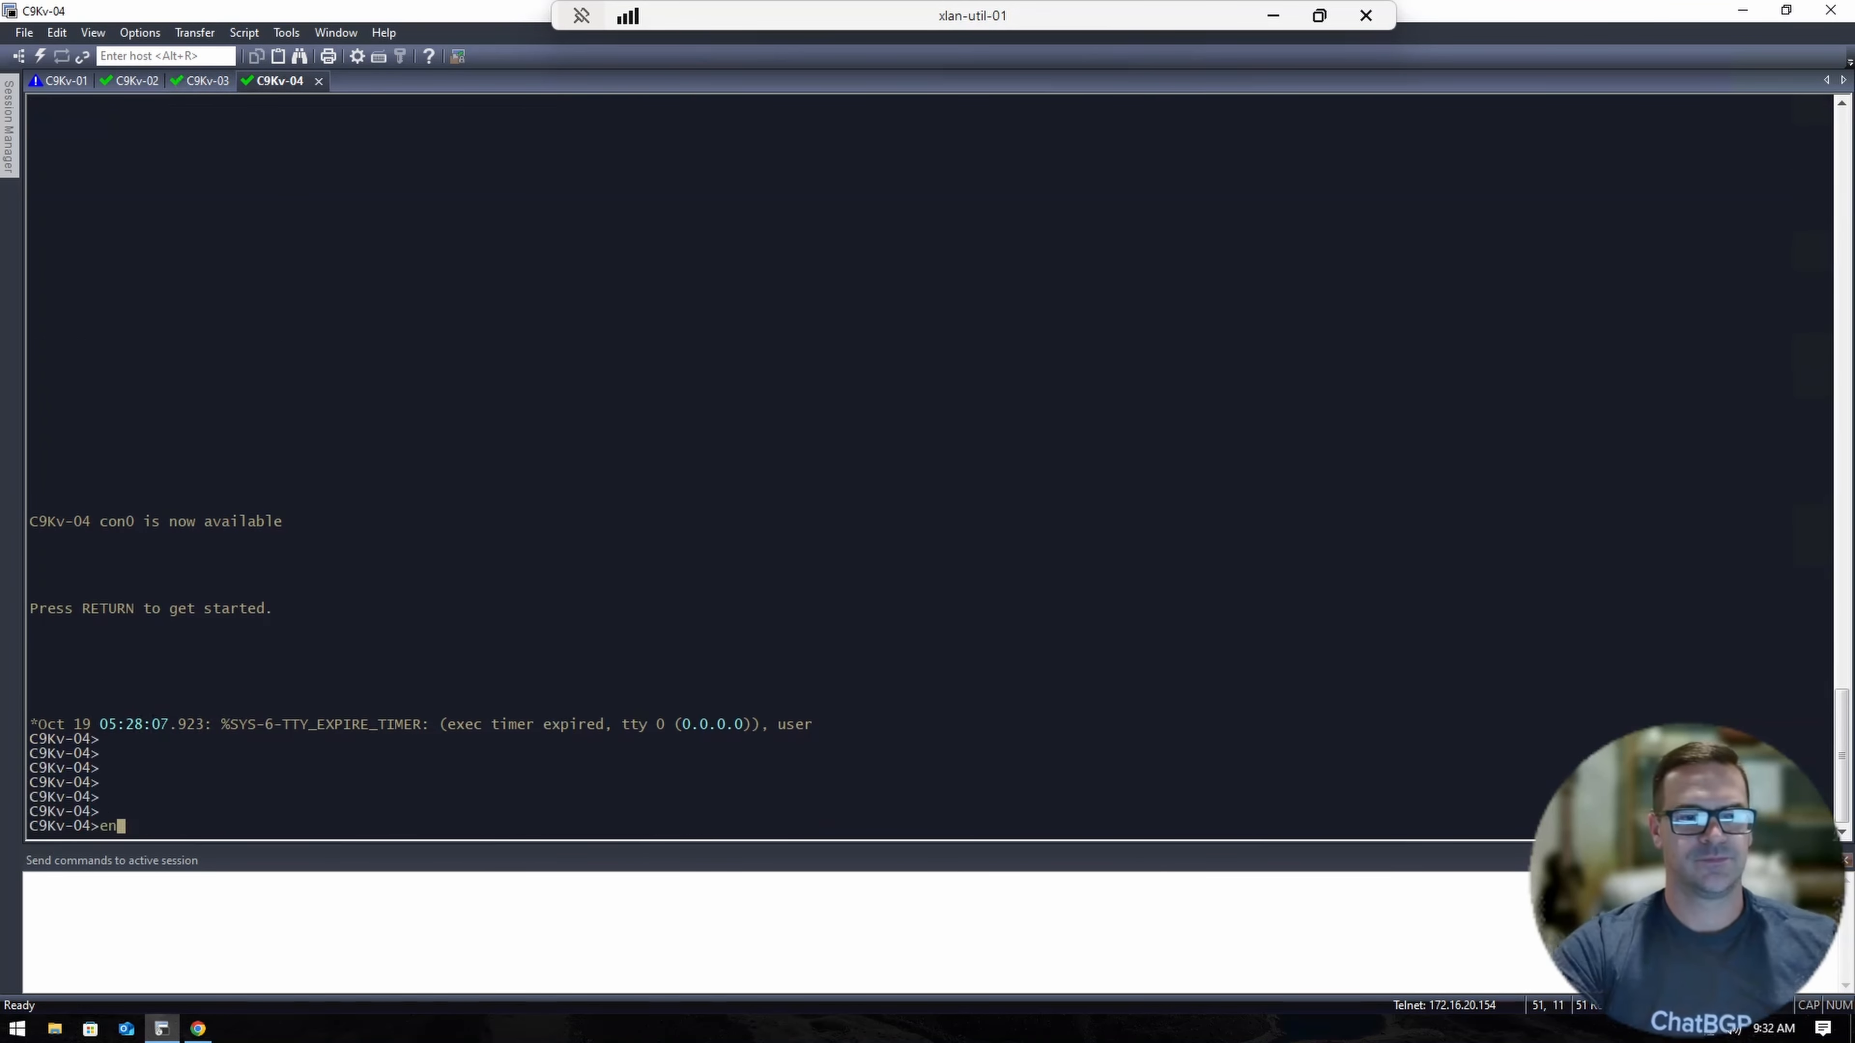
pyautogui.press('Return')
pyautogui.write('show ip int brief')
pyautogui.press('Return')
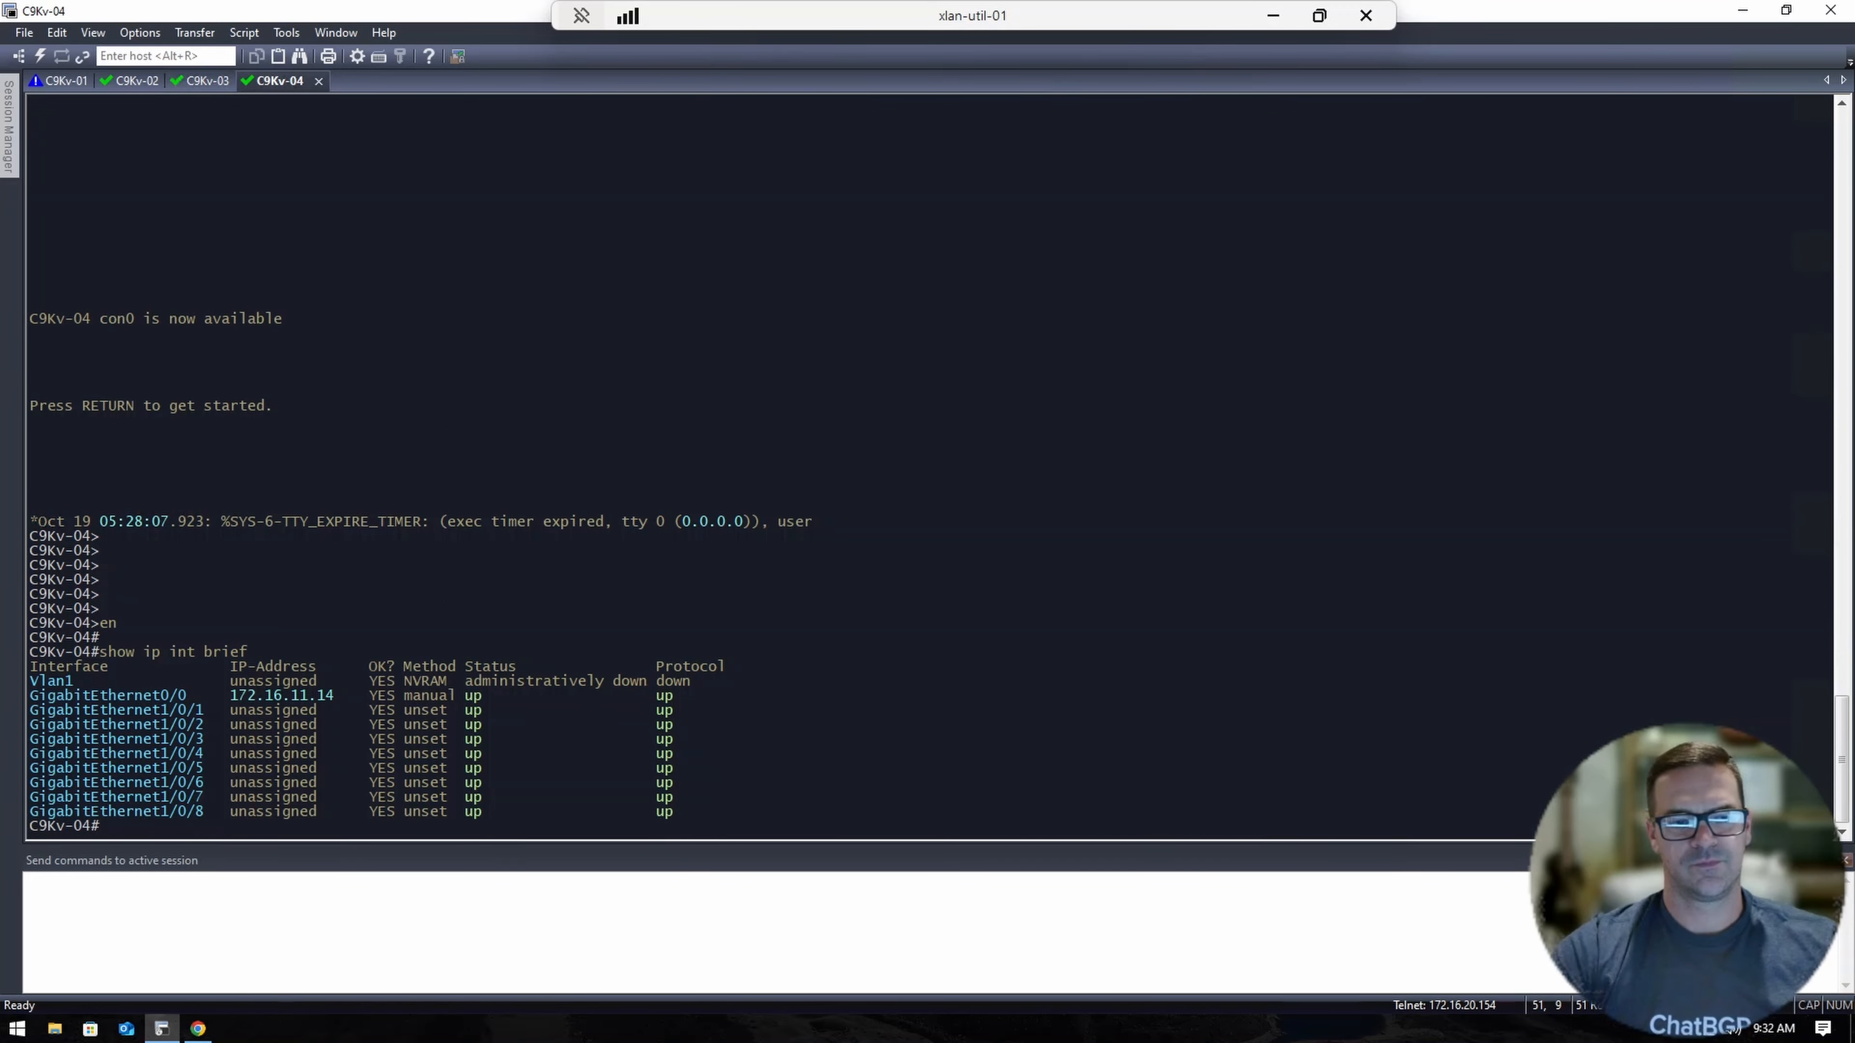
pyautogui.moveTo(233, 692); pyautogui.dragTo(394, 692)
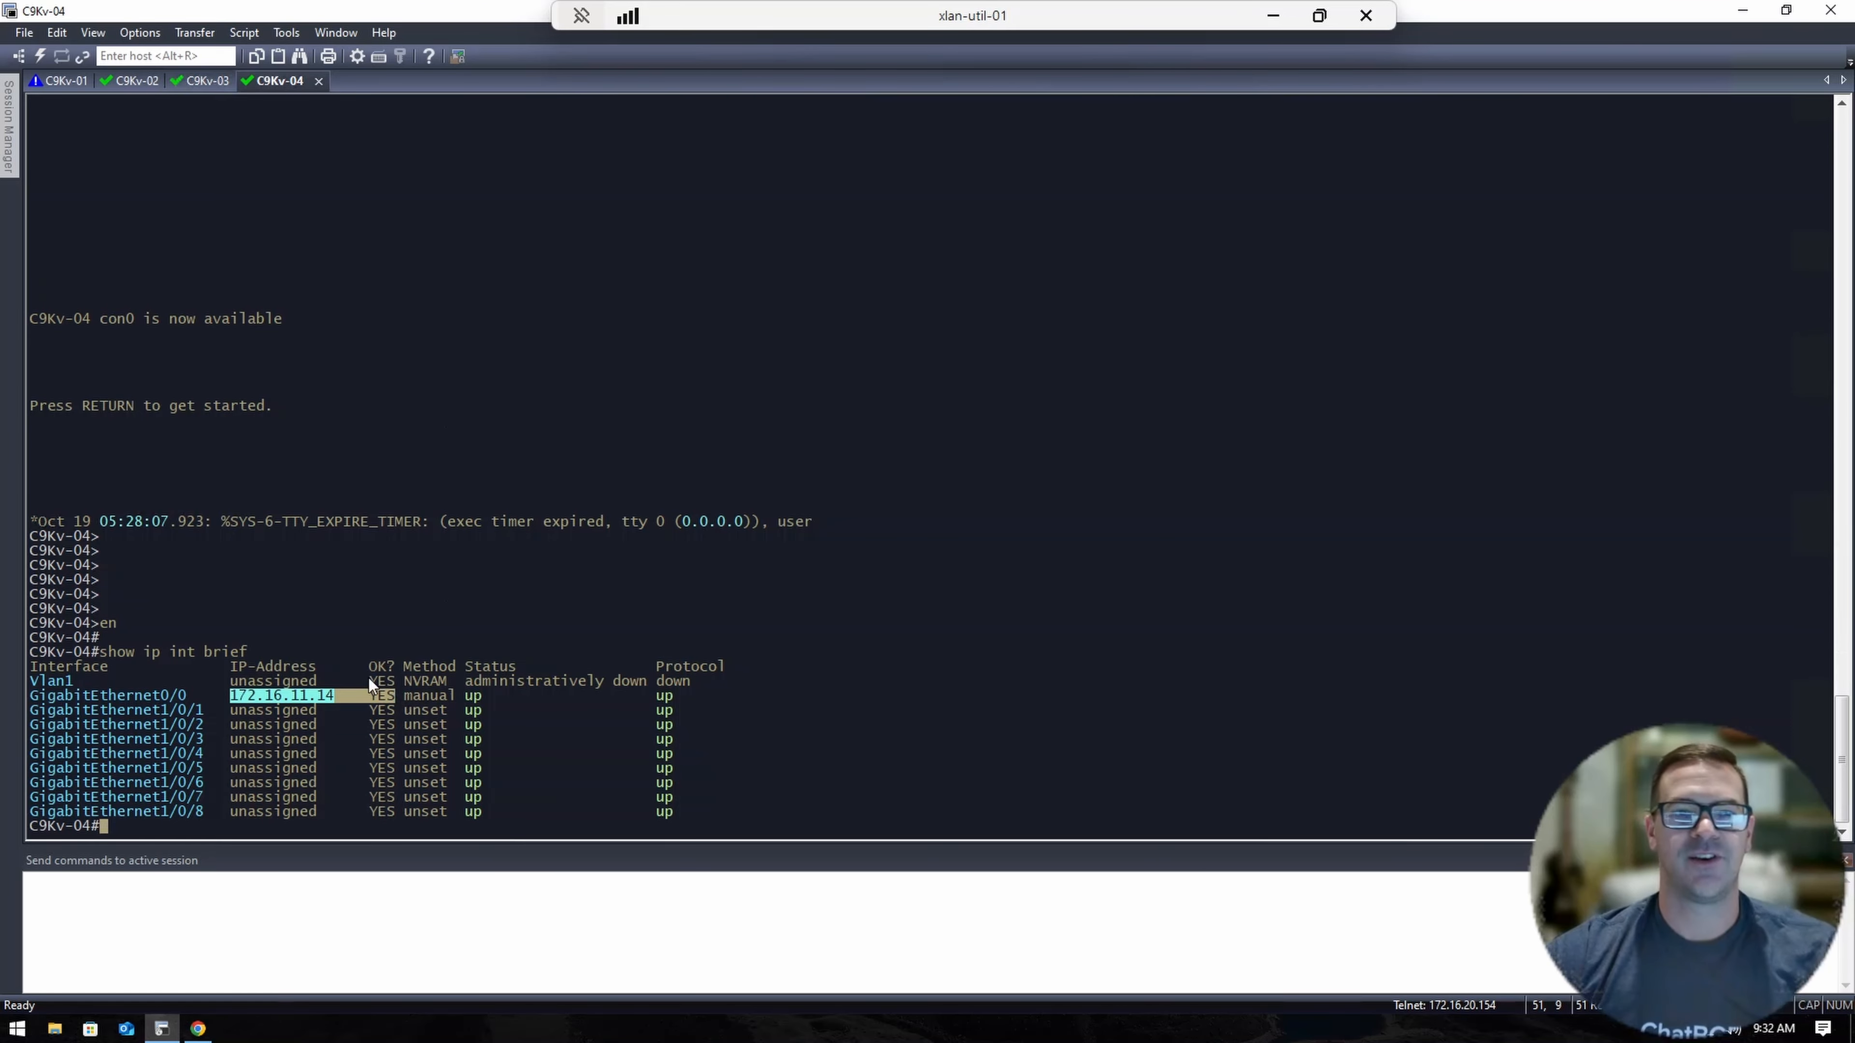
# Start a discovery job in Catalyst Center named 'Switches 3 and 4'.
pyautogui.click(198, 1029)
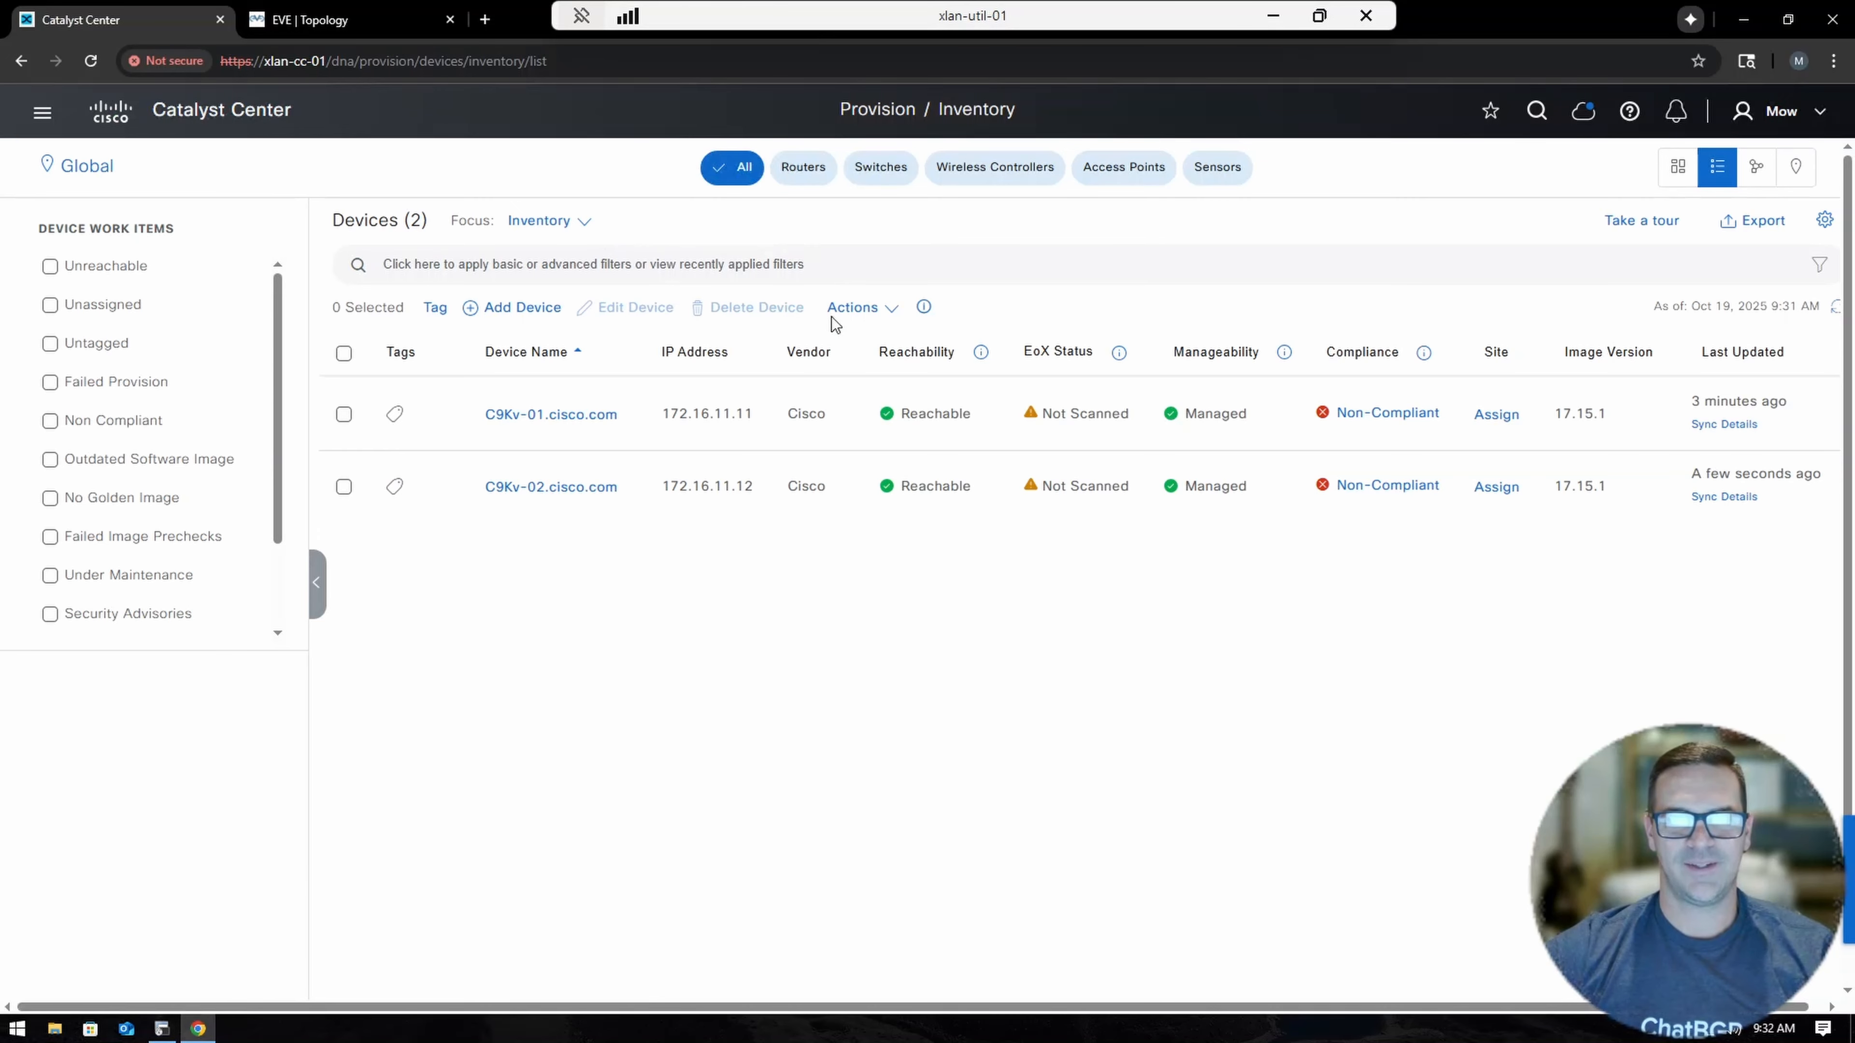
pyautogui.click(531, 313)
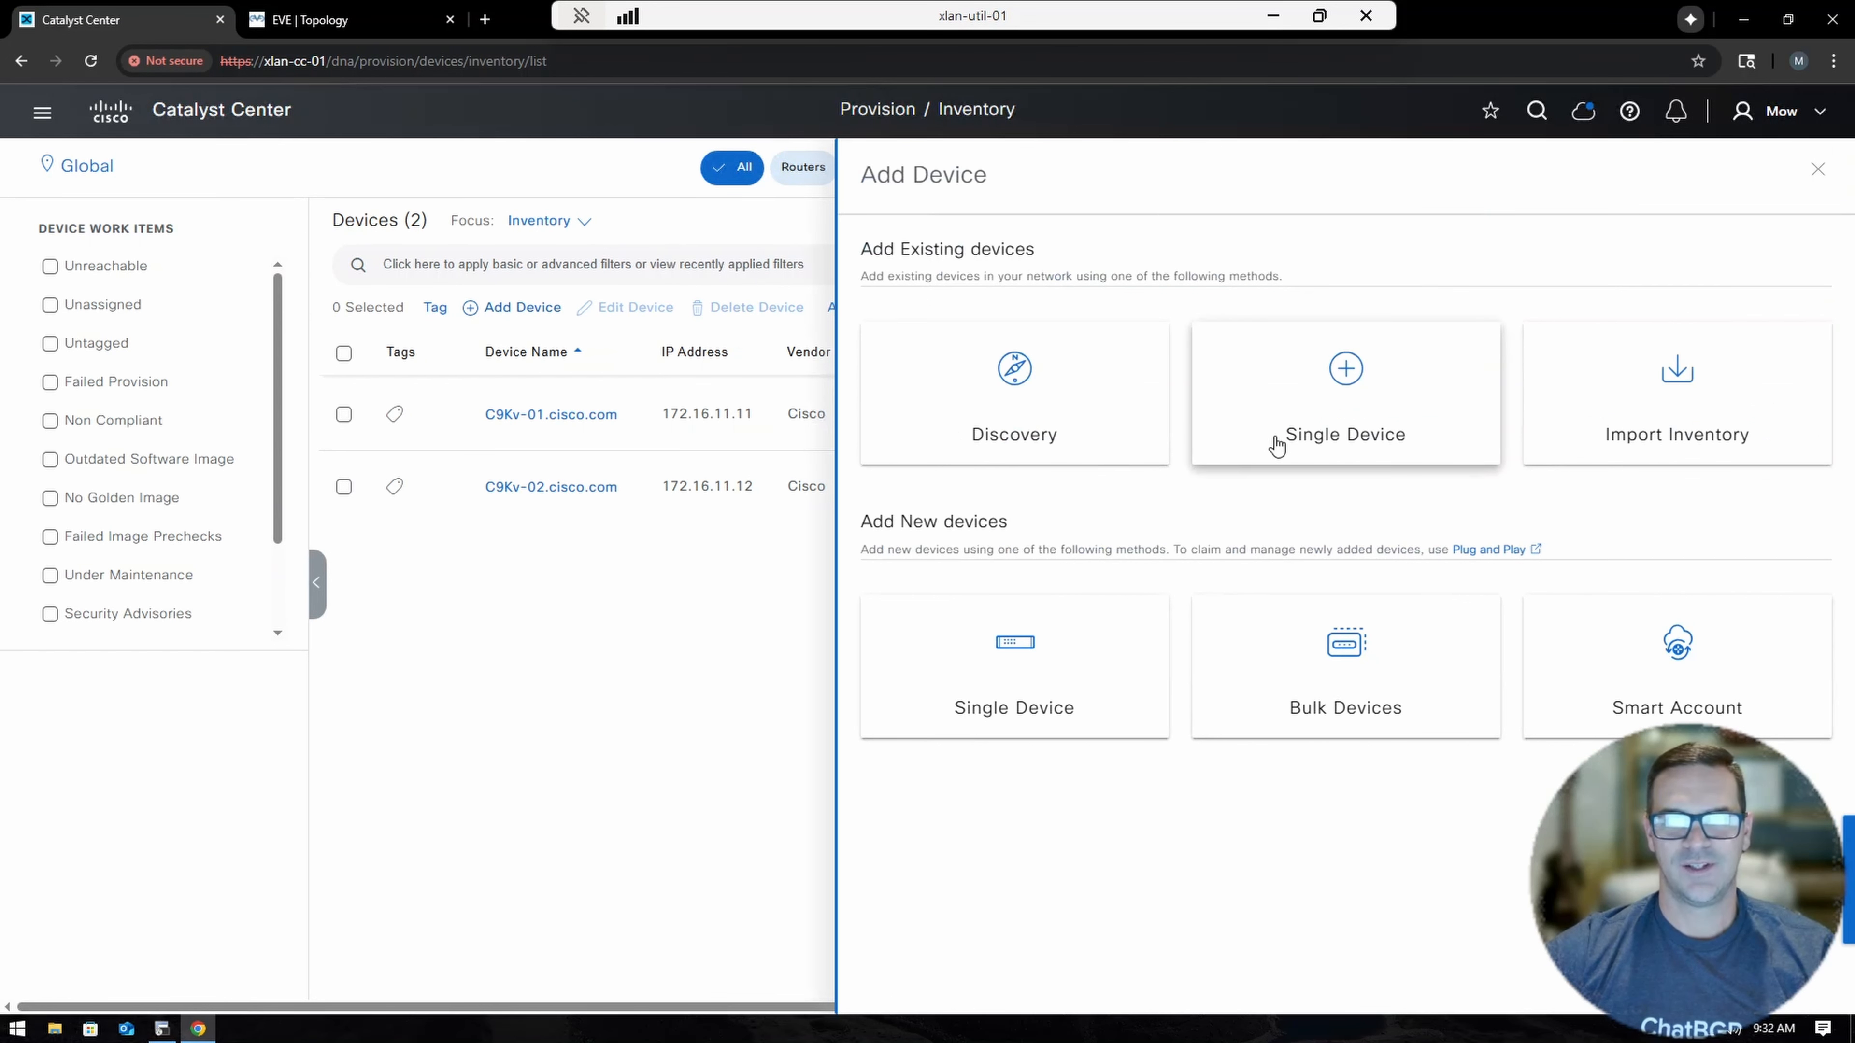
pyautogui.click(1068, 374)
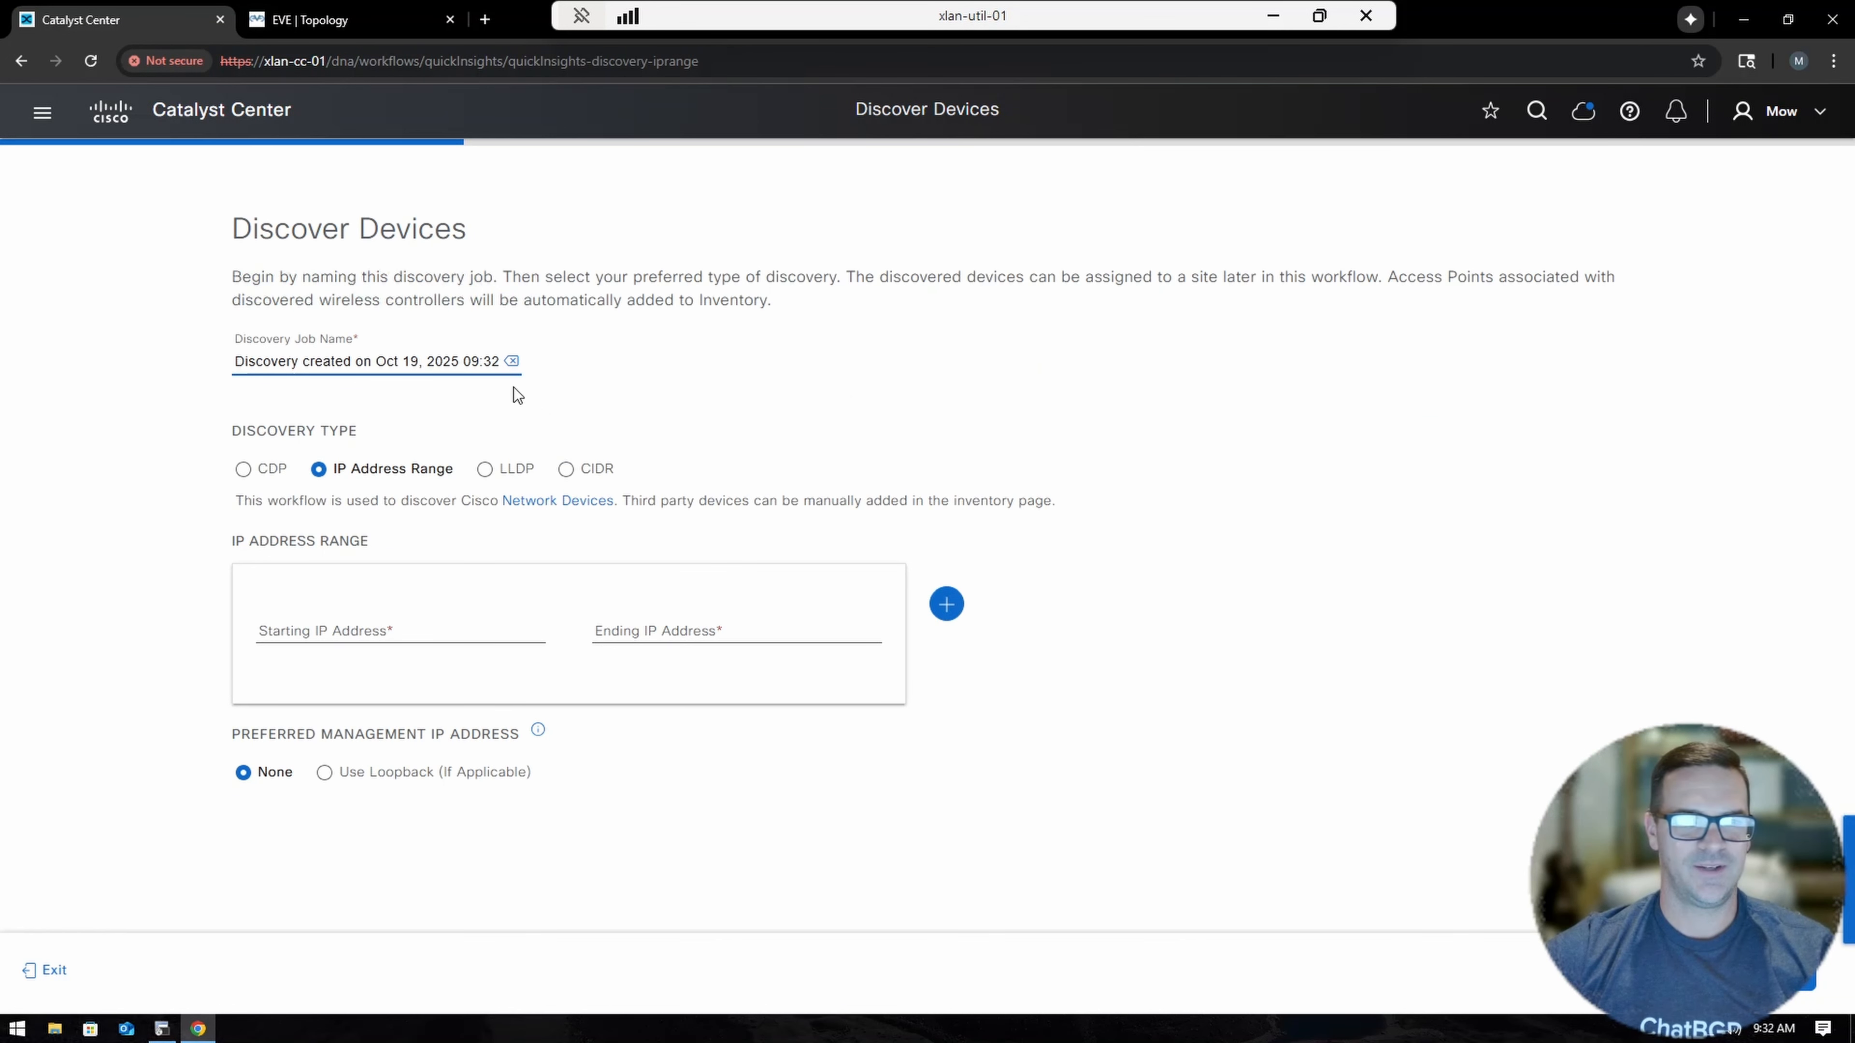
pyautogui.tripleClick(372, 358)
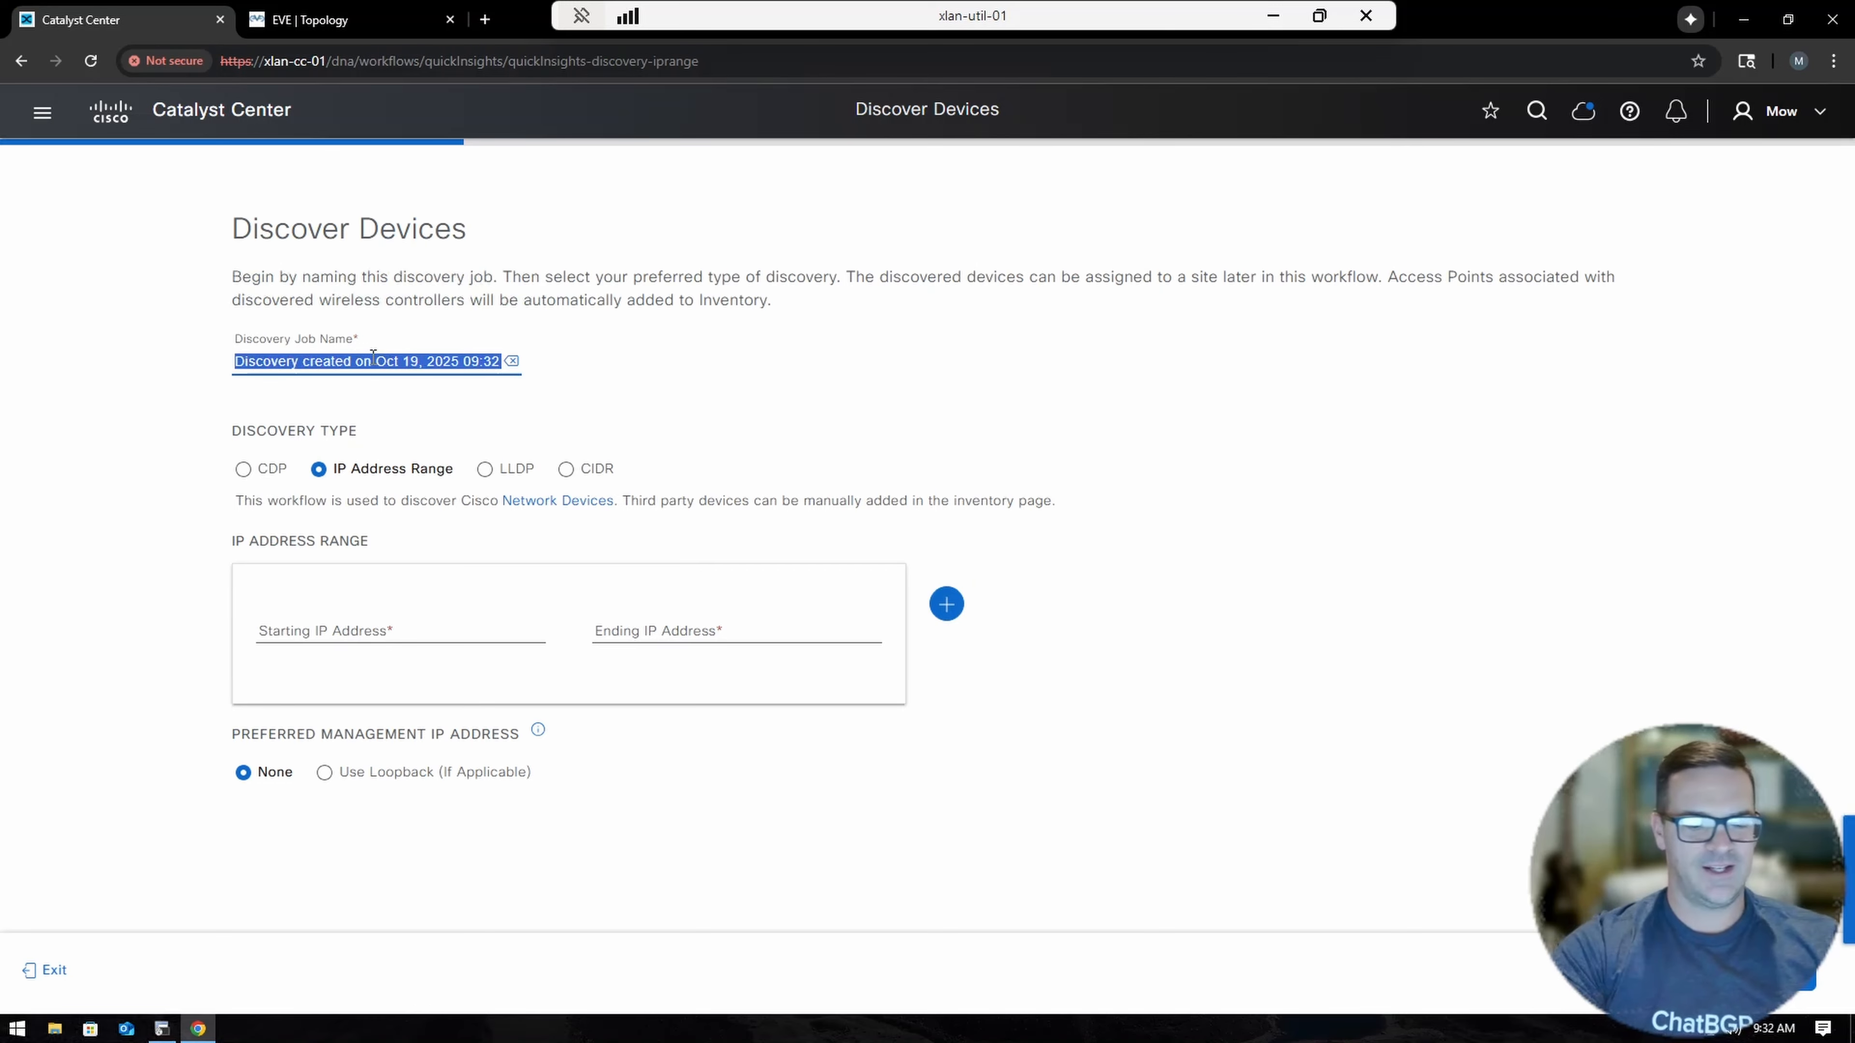
pyautogui.write('Switches ')
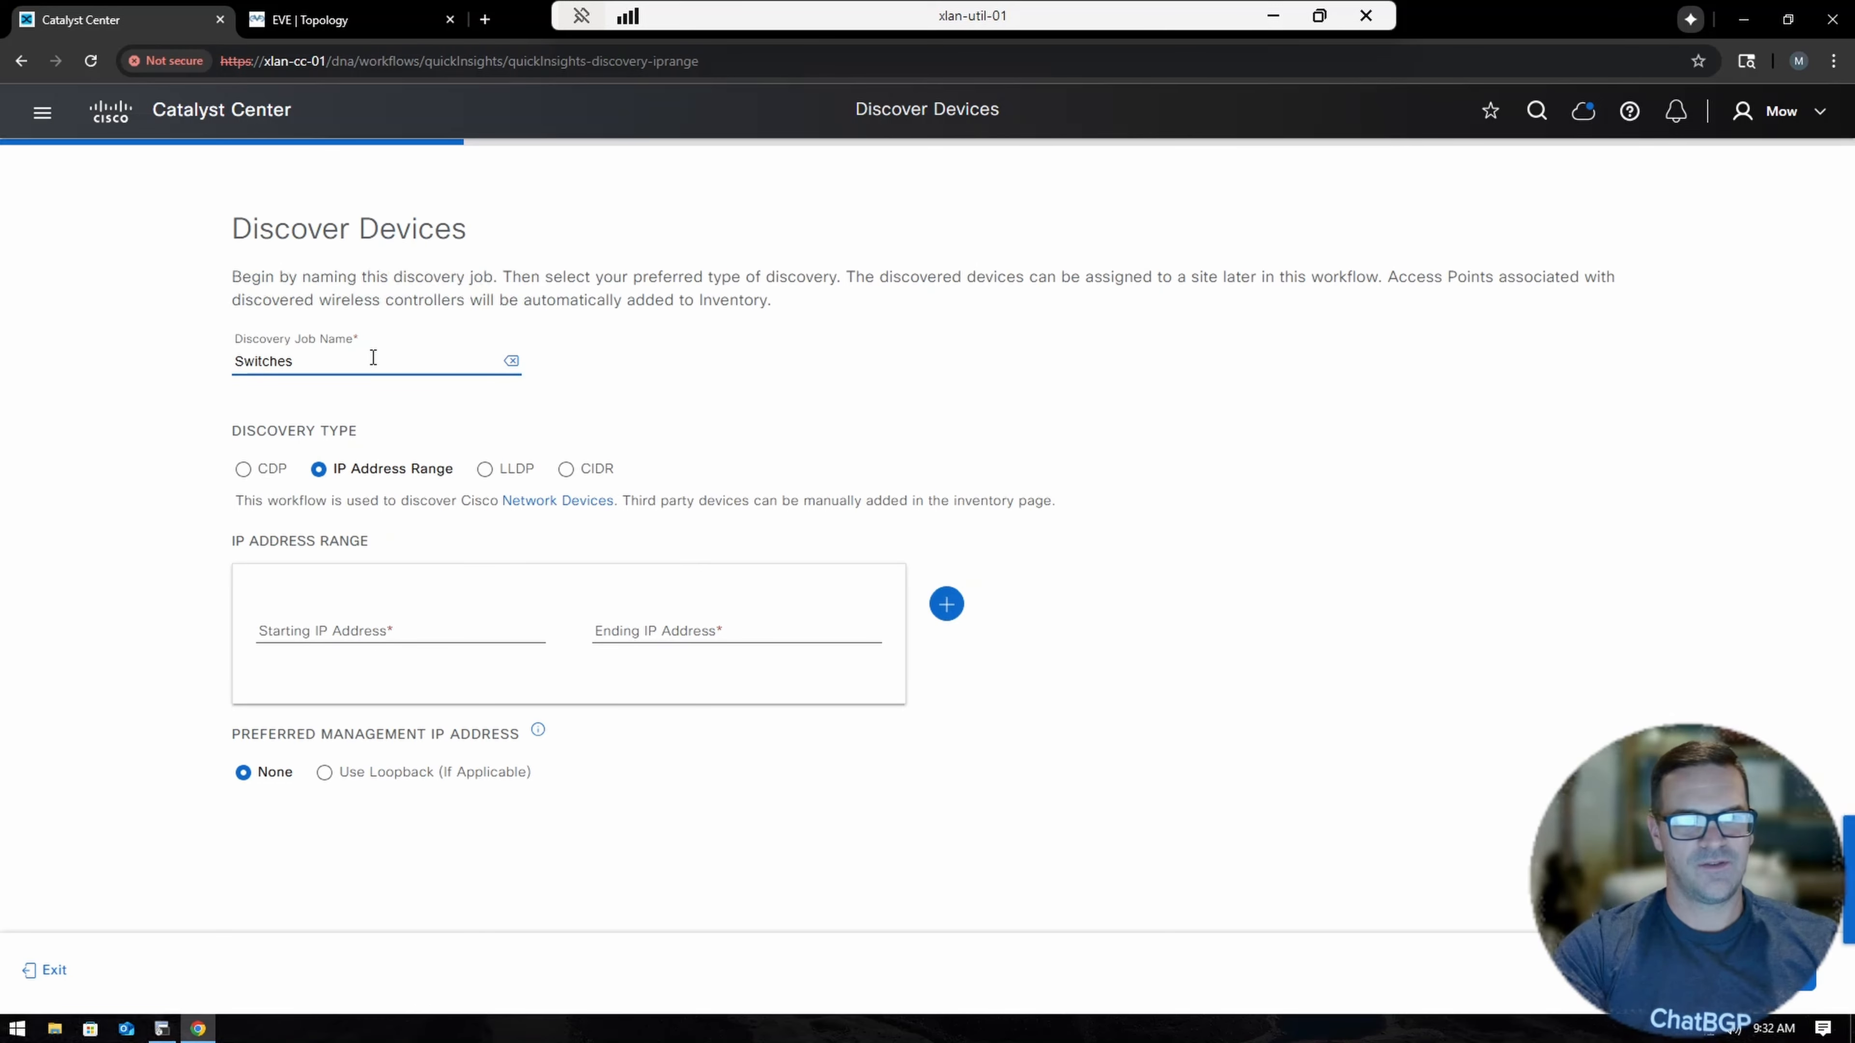
pyautogui.write('3 and ')
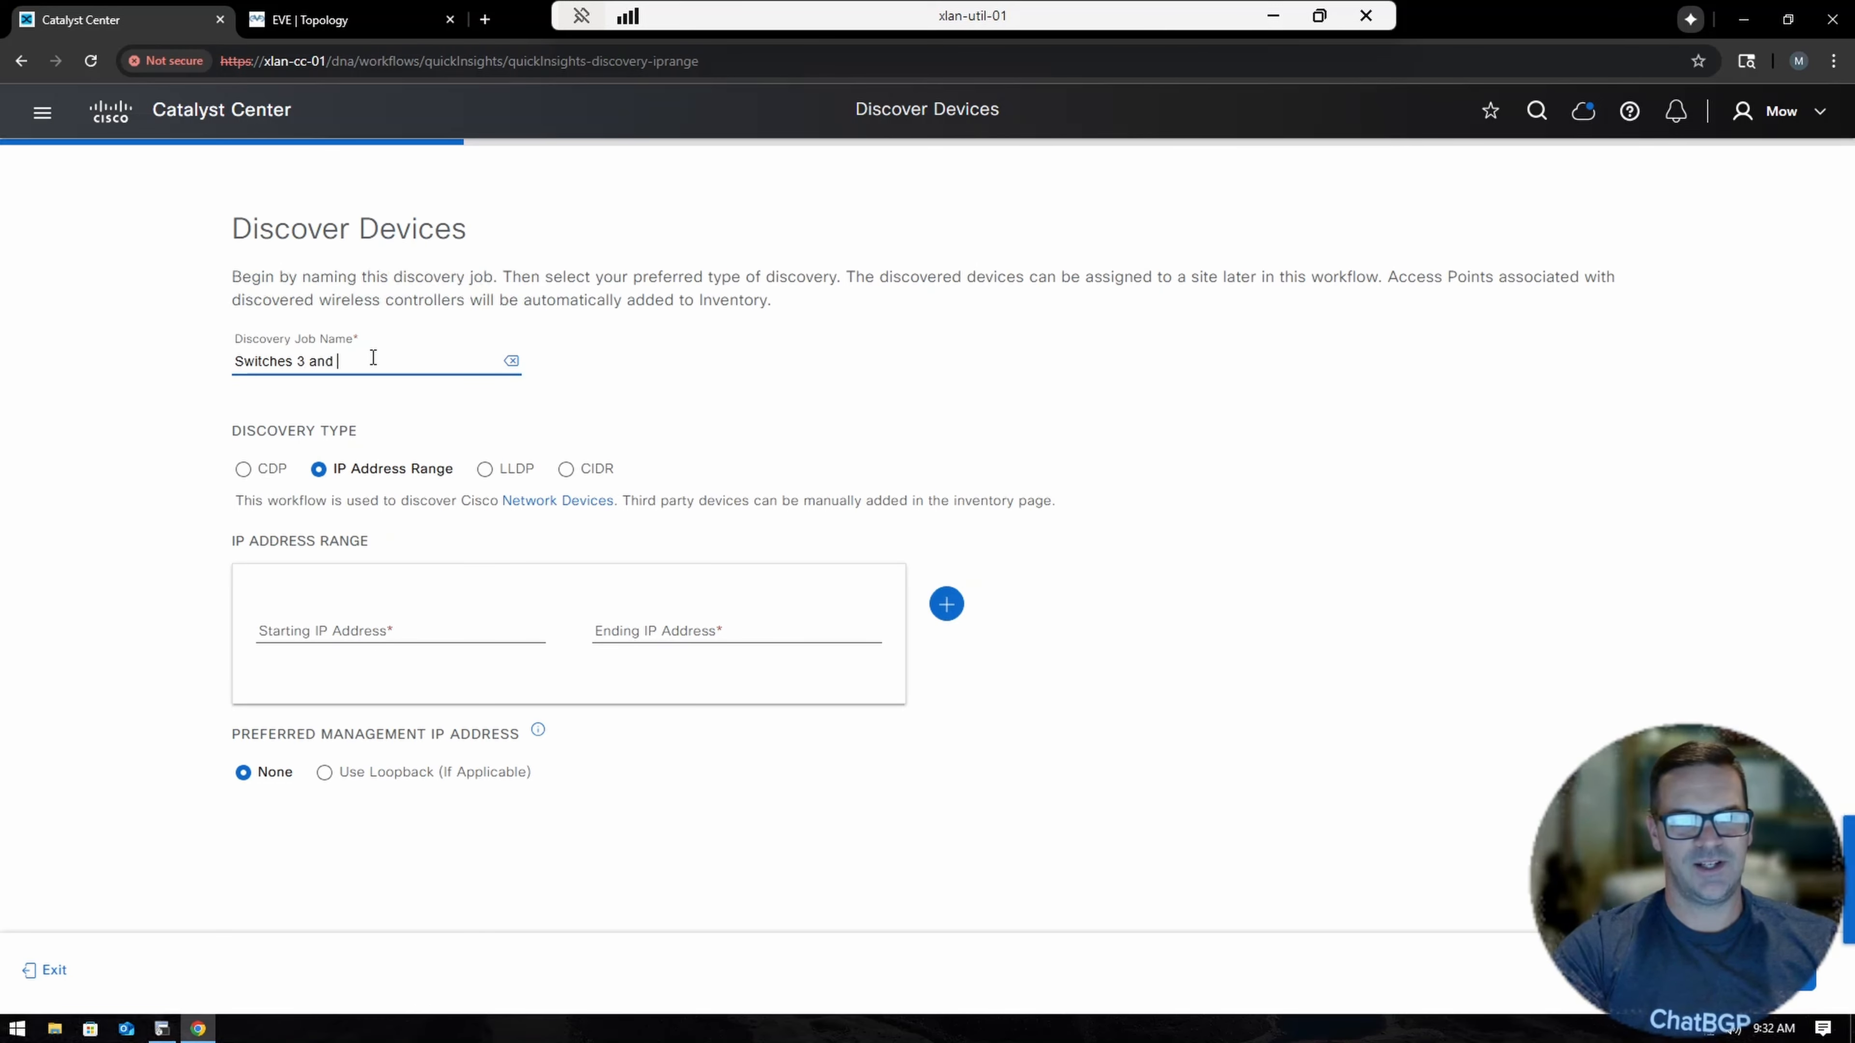
pyautogui.write('4')
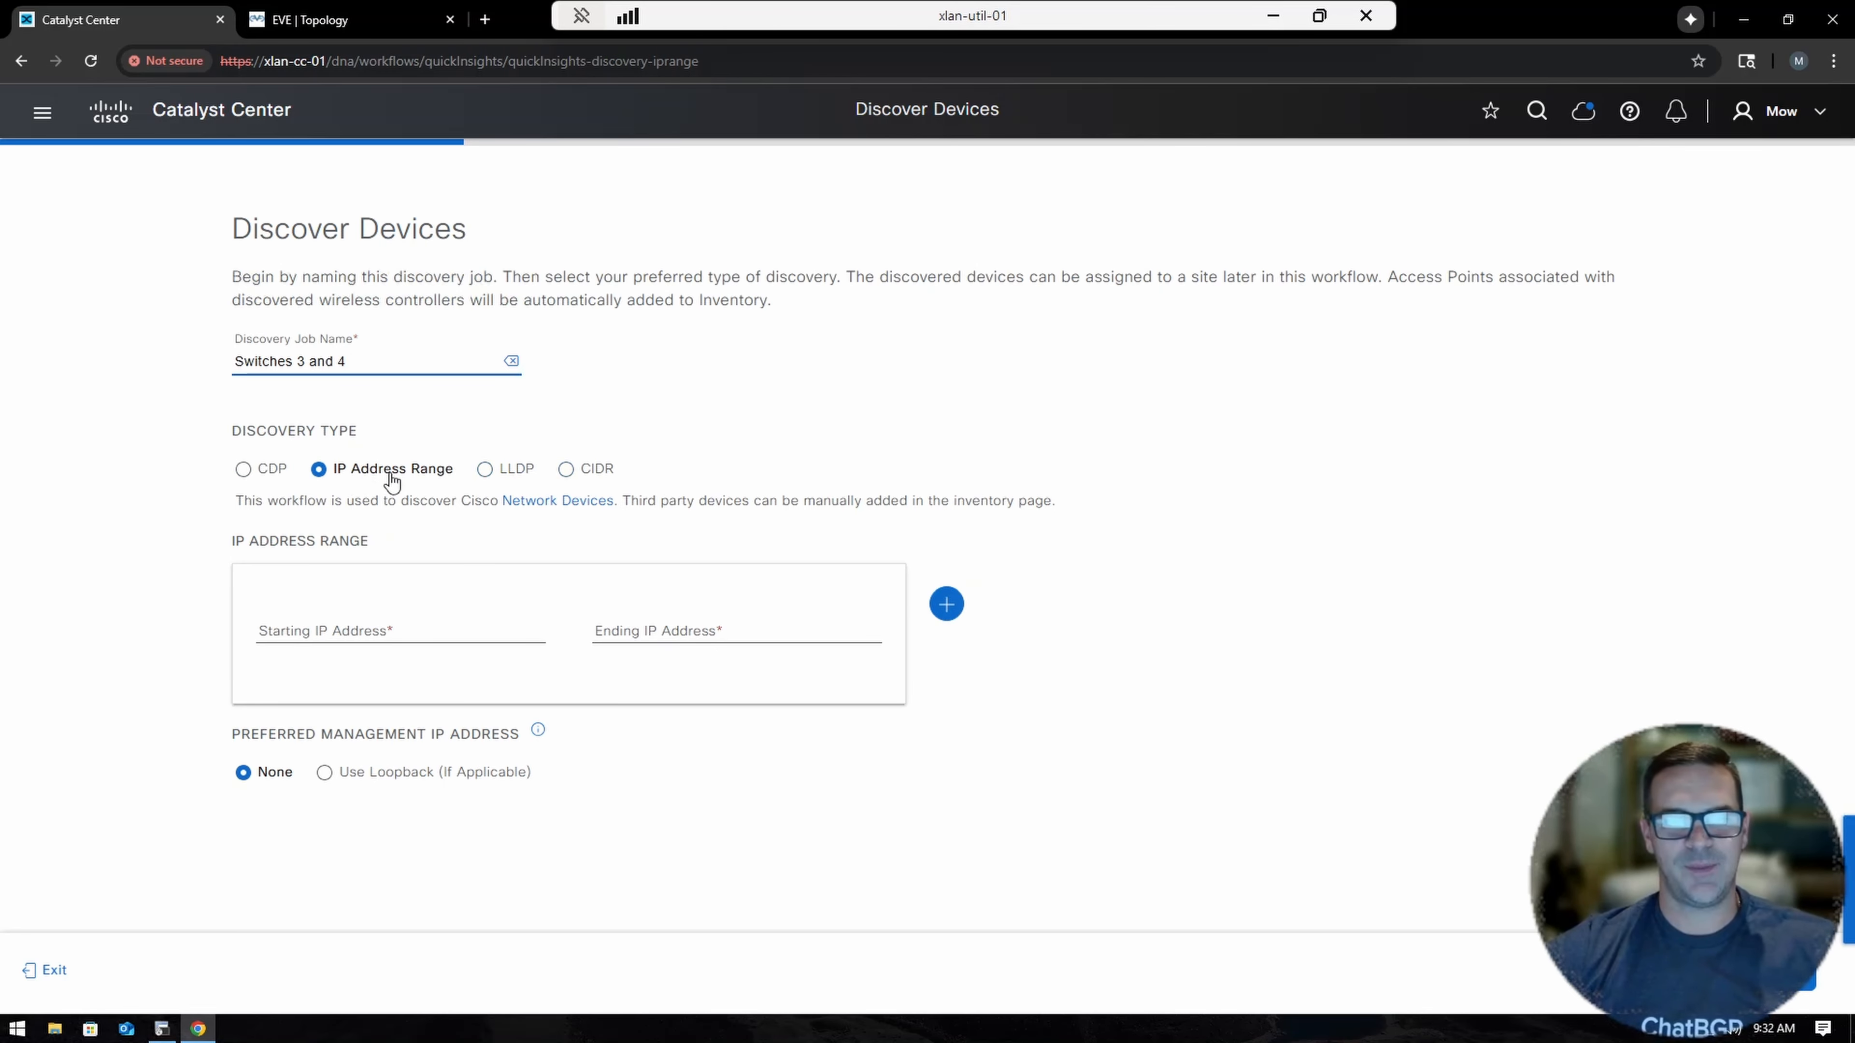
# Set the discovery IP range from 172.16.11.13 to 172.16.11.14.
pyautogui.click(329, 625)
pyautogui.write('172')
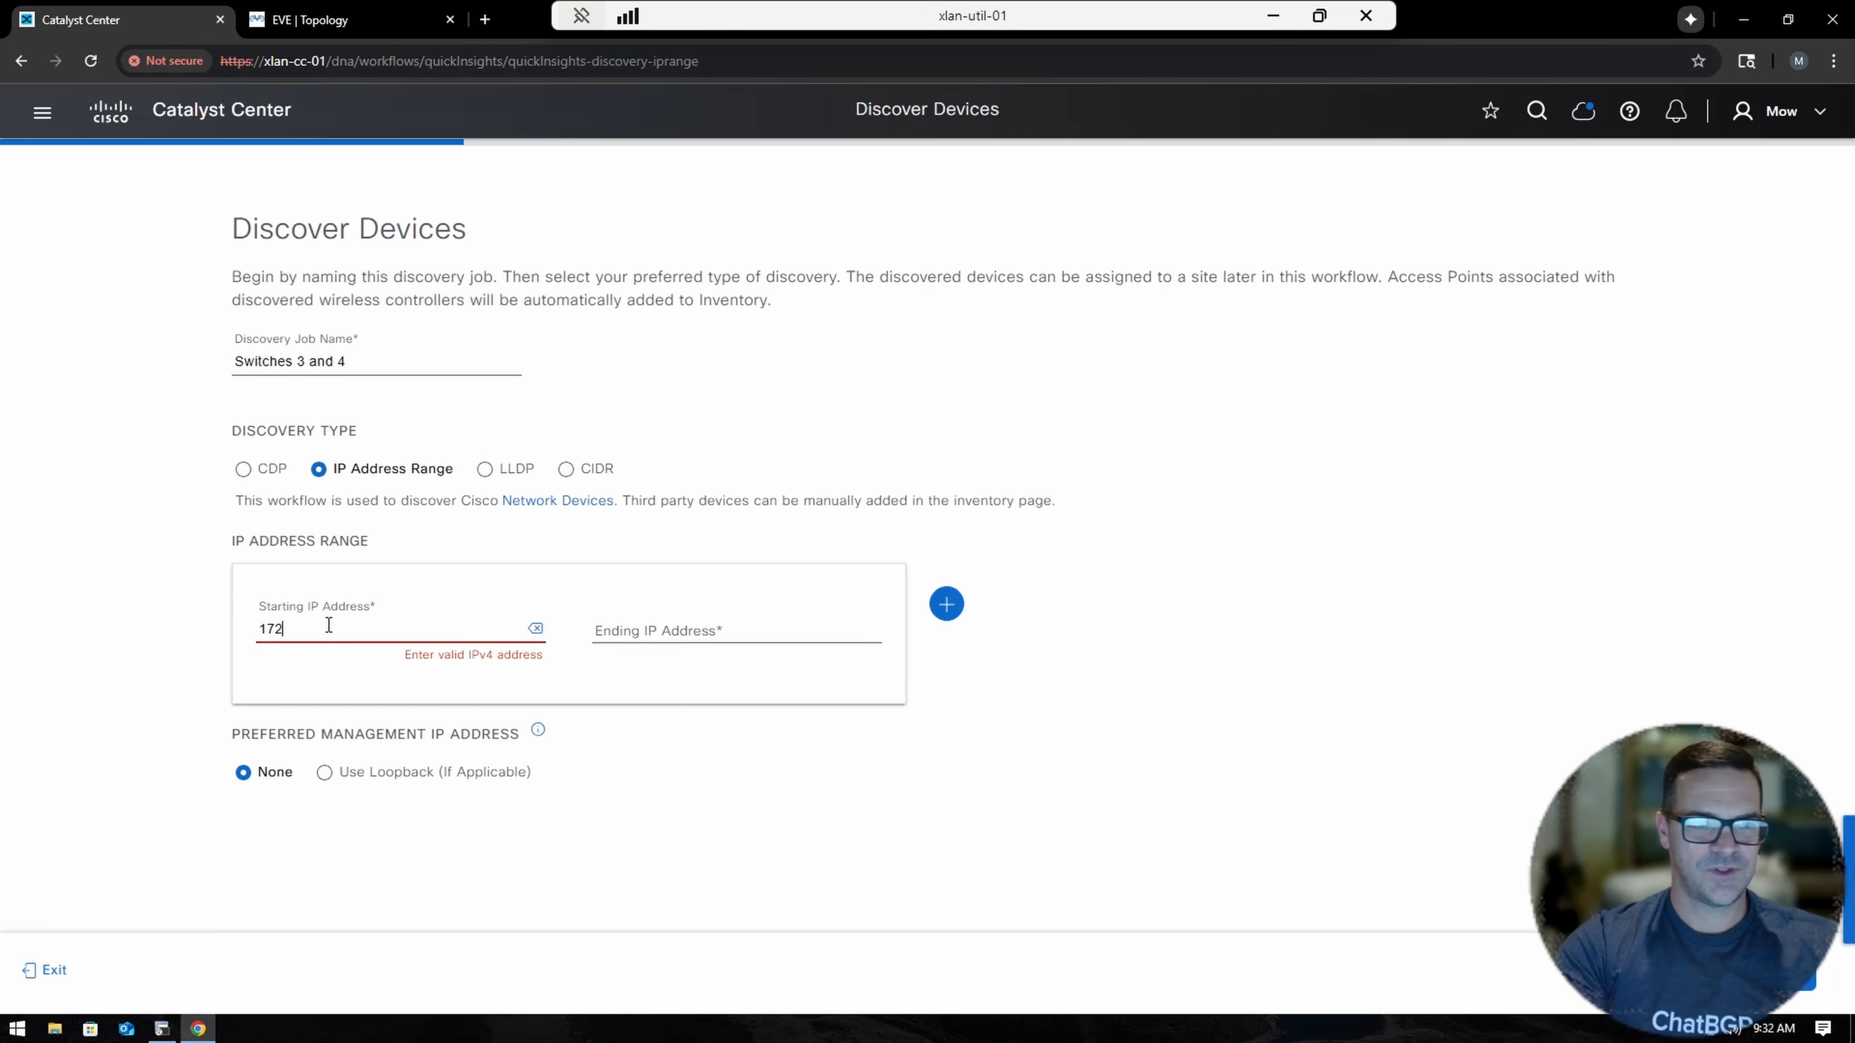
pyautogui.write('.13')
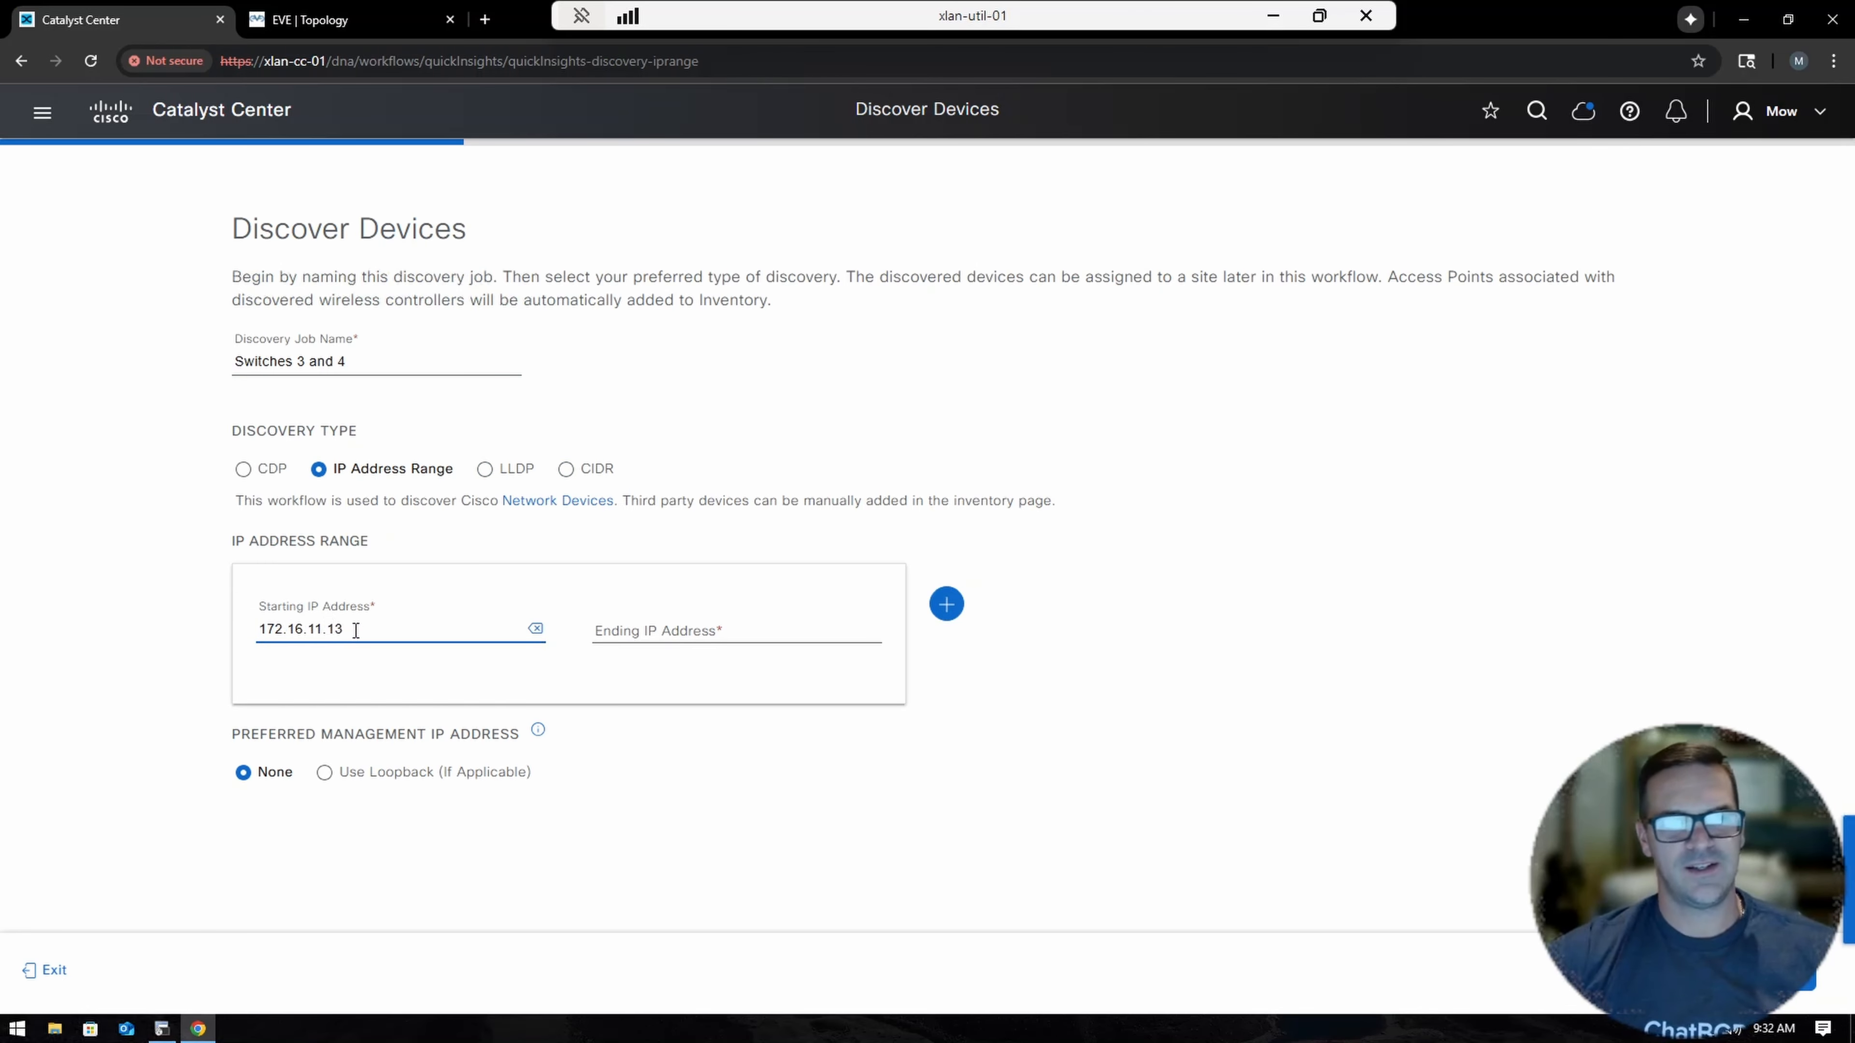
pyautogui.hotkey('ctrl', 'a')
pyautogui.hotkey('ctrl', 'c')
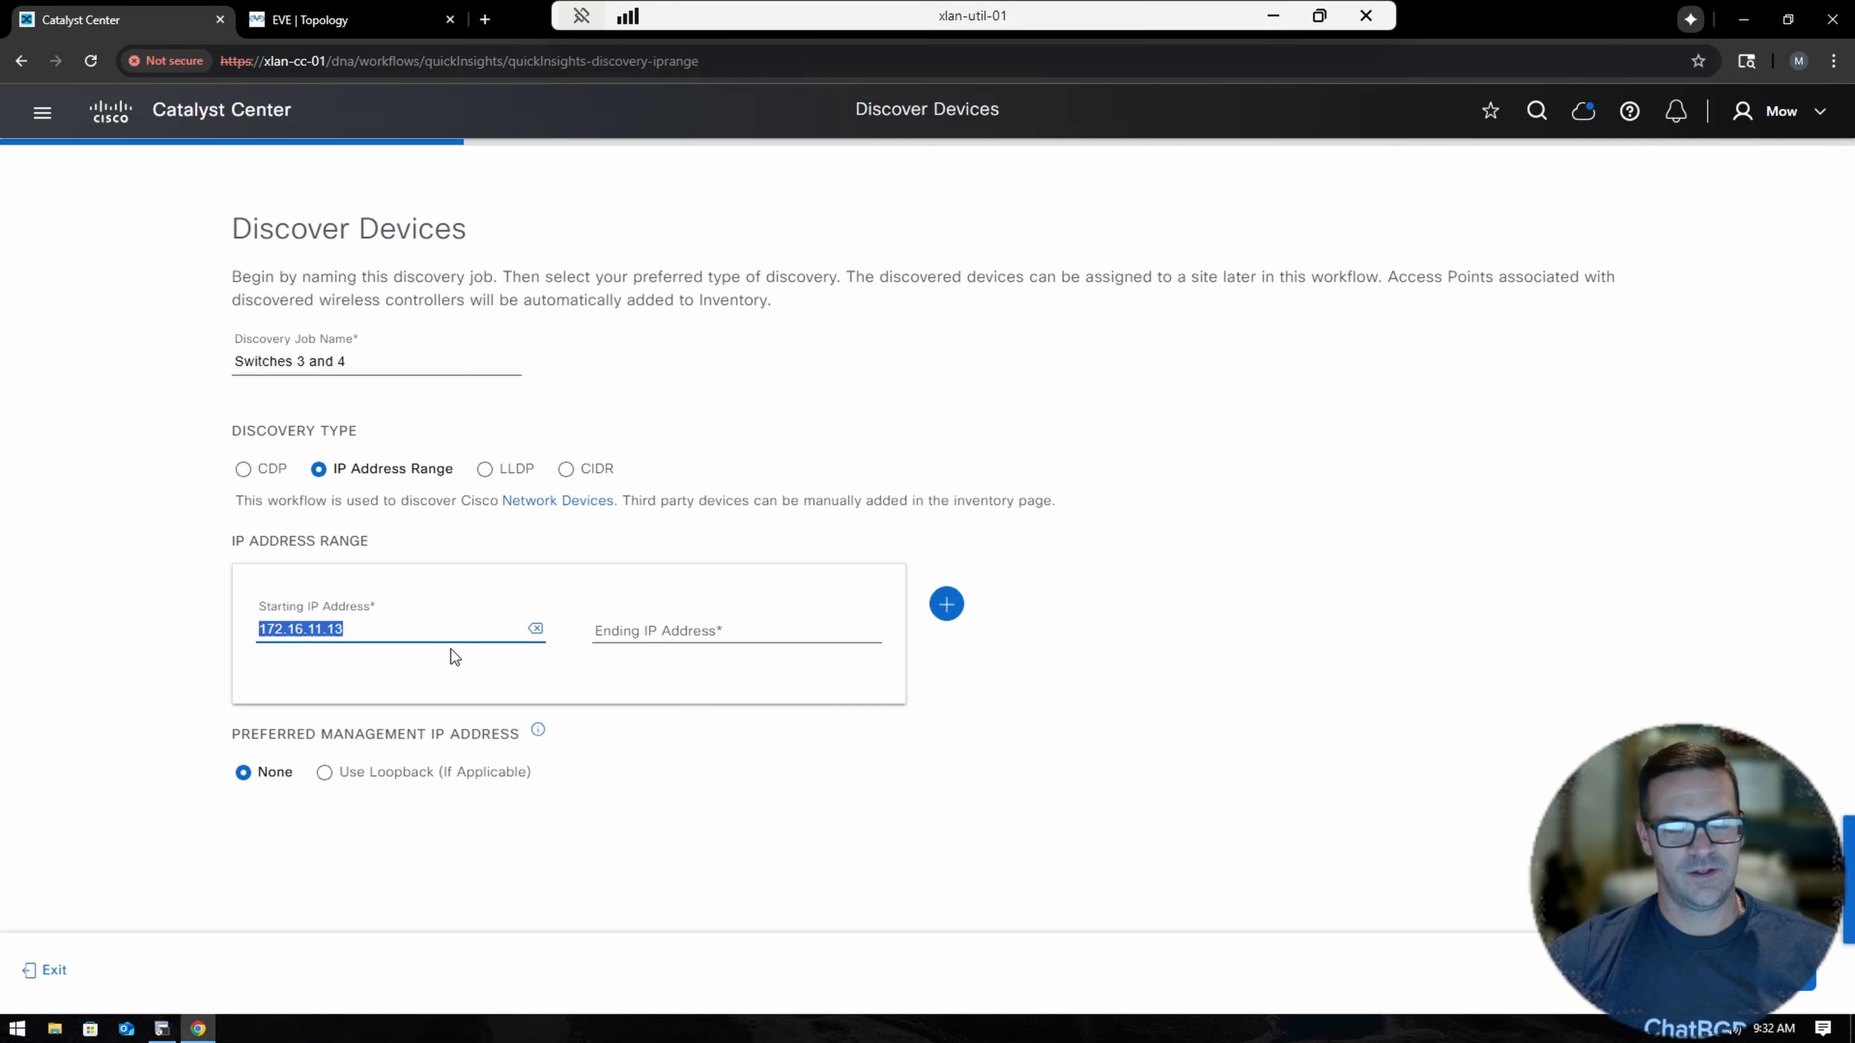
pyautogui.click(623, 628)
pyautogui.hotkey('ctrl', 'v')
pyautogui.press('BackSpace')
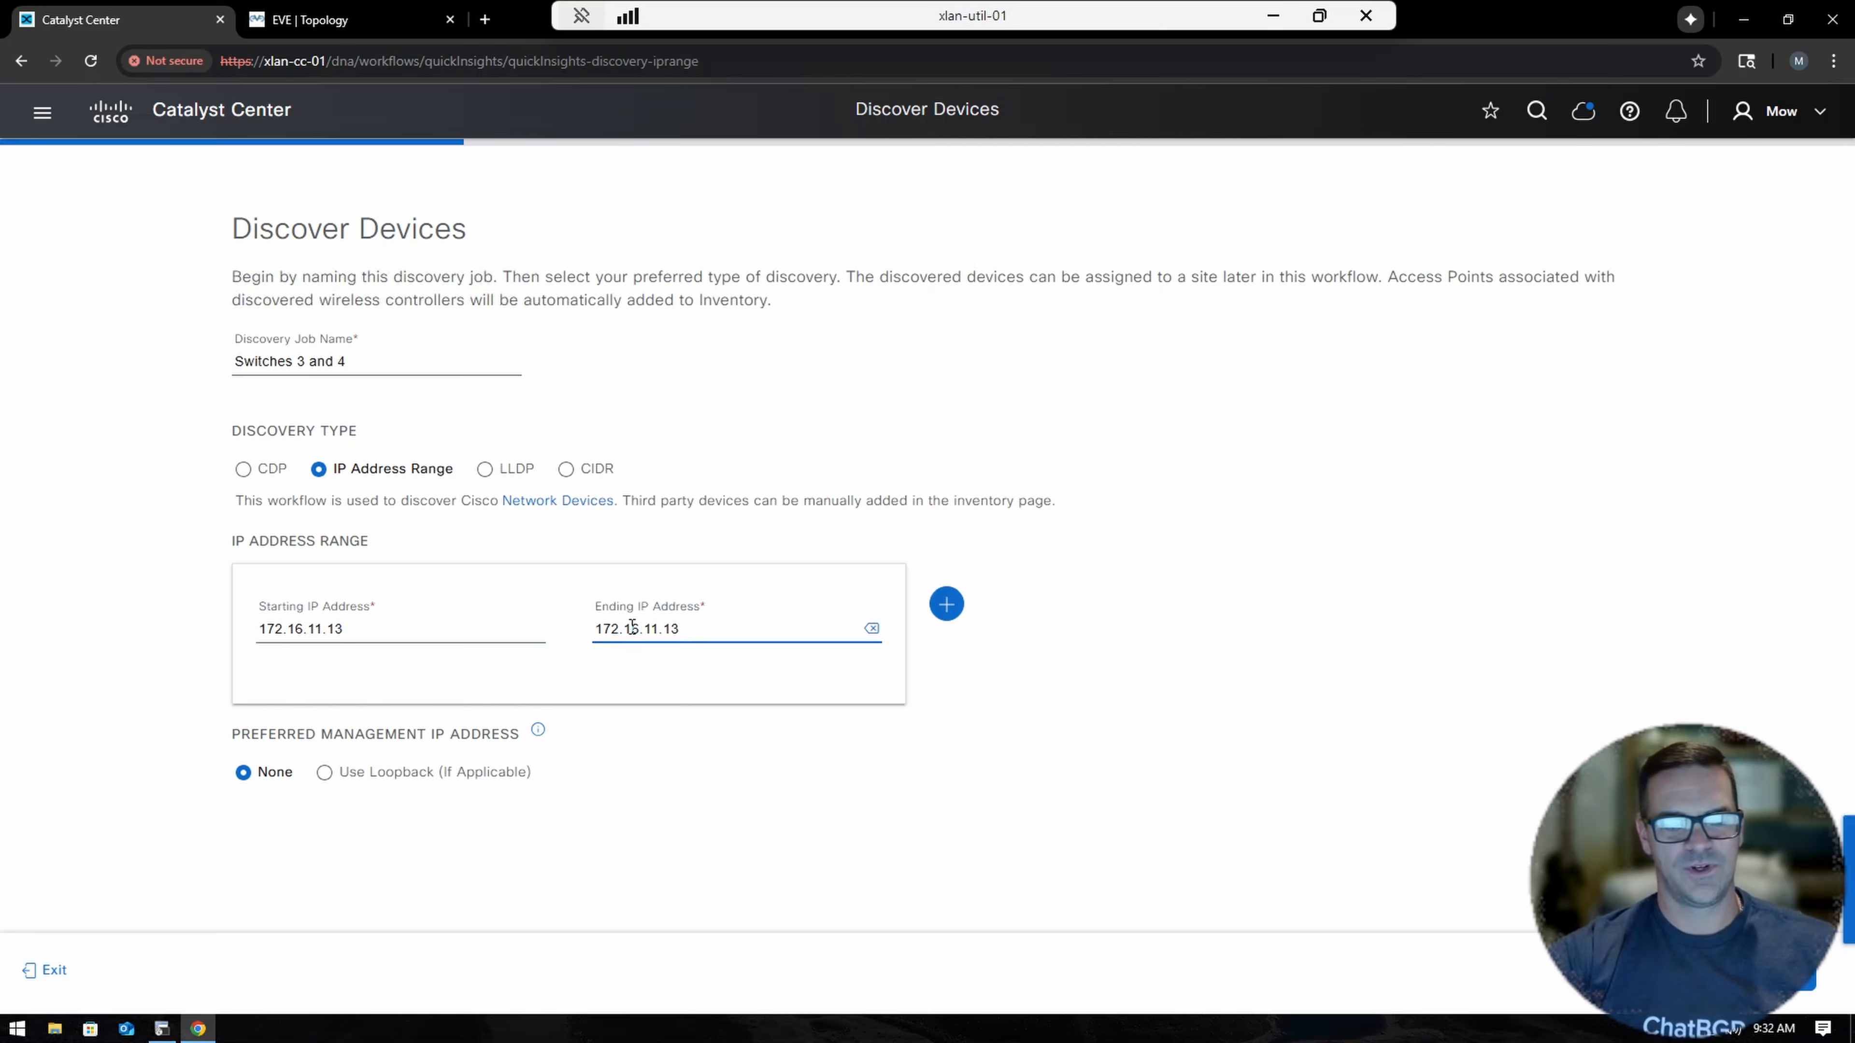
pyautogui.write('4')
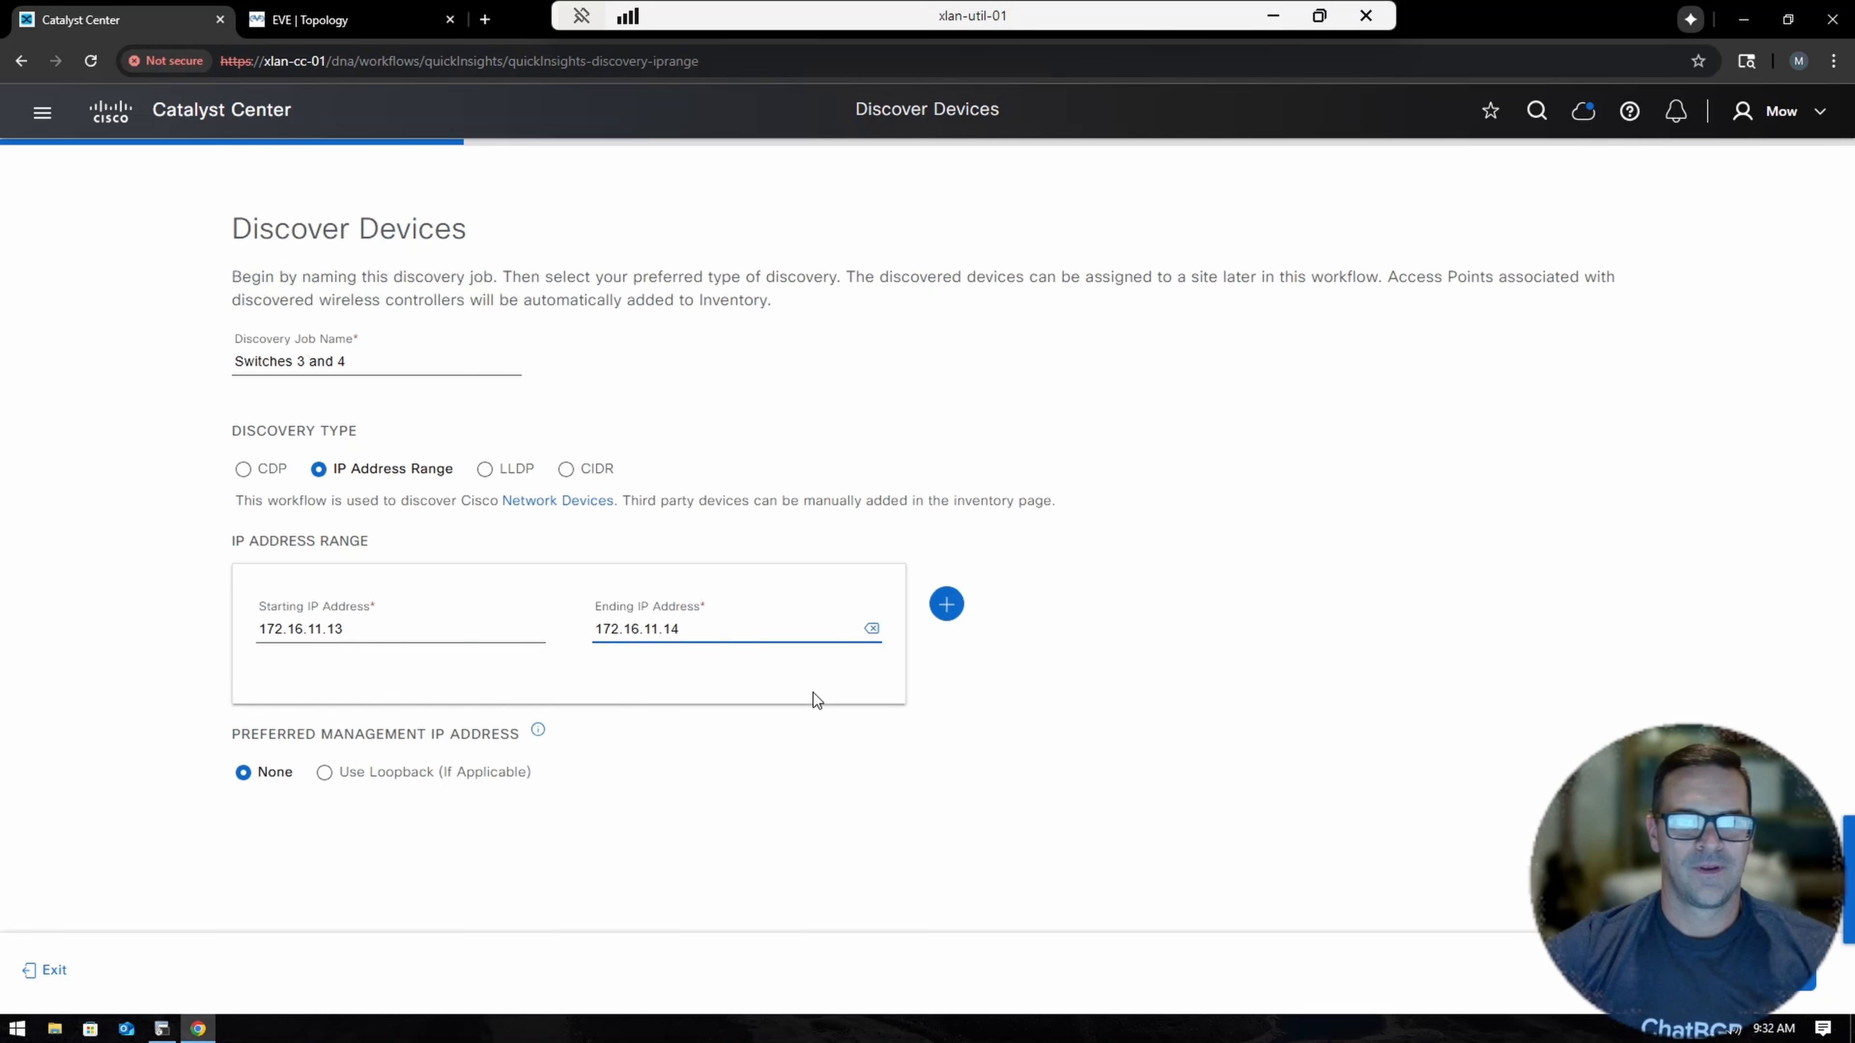
# After the duplicate-name rejection, rename the job to 'Switches Three and Four'.
pyautogui.click(1781, 970)
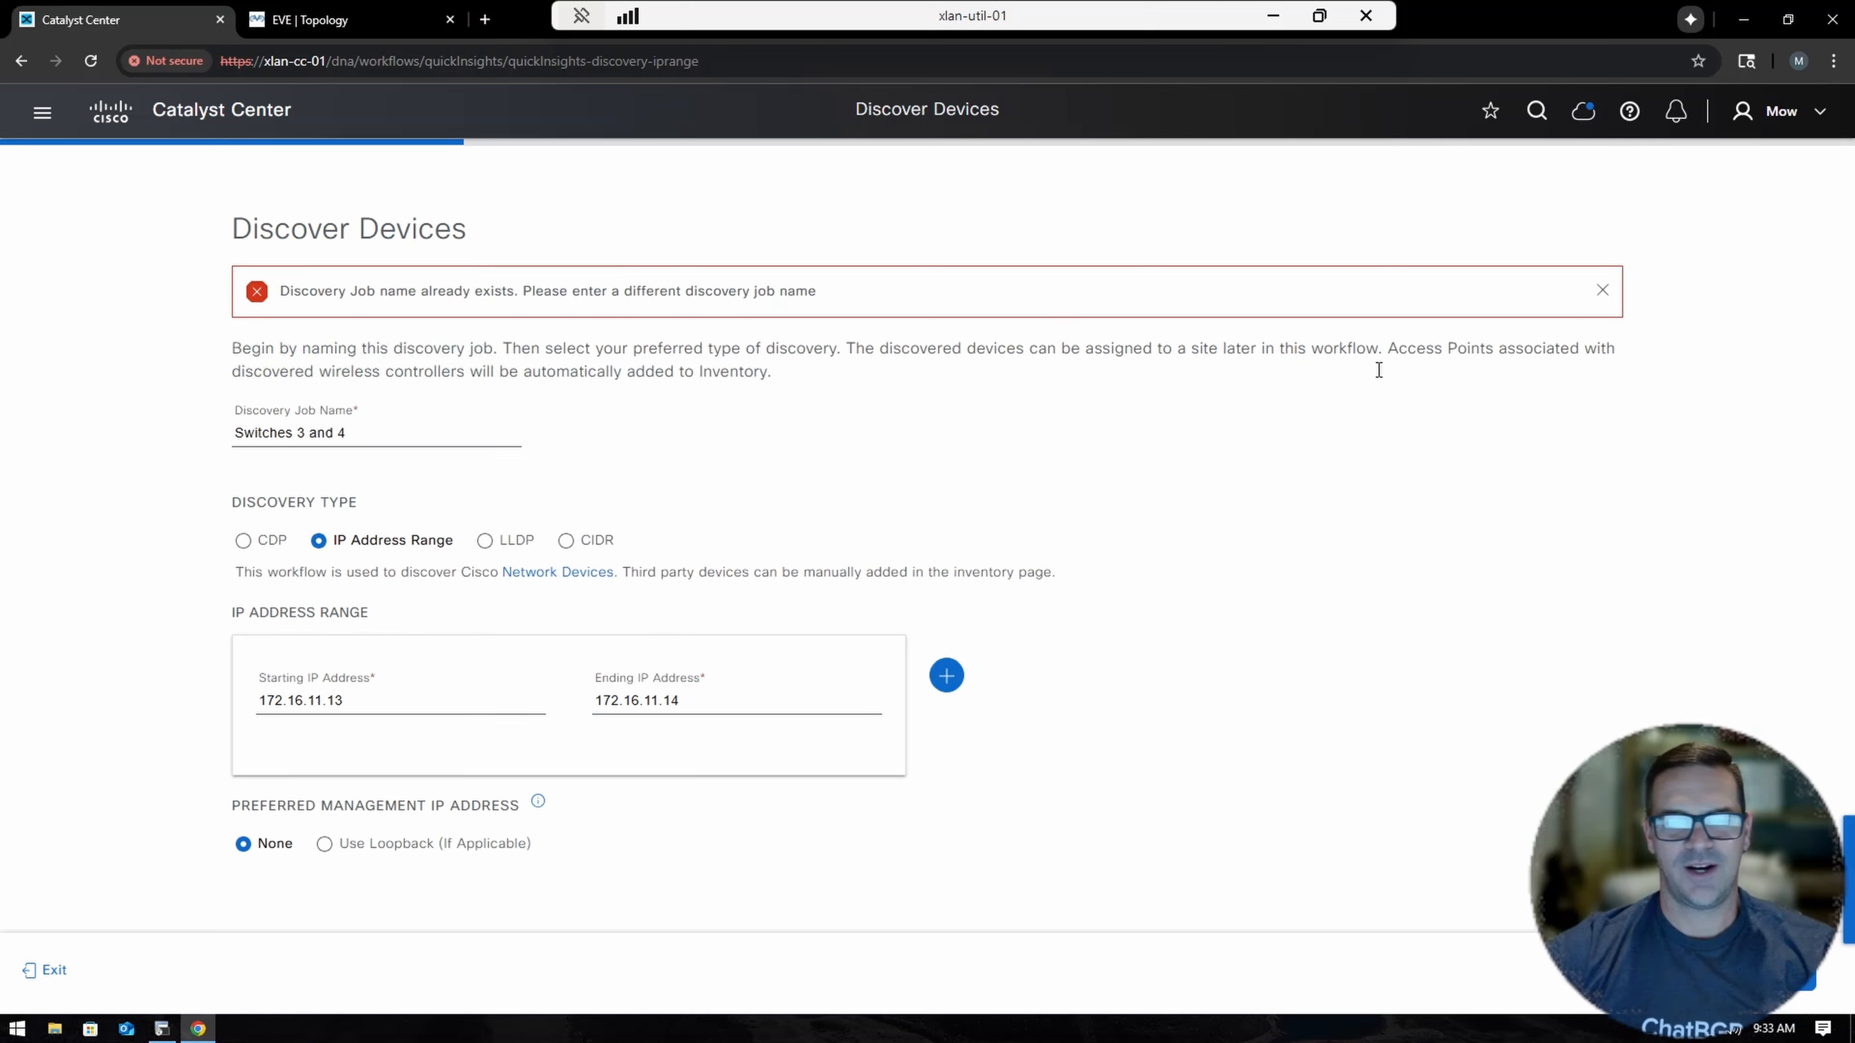
pyautogui.click(375, 437)
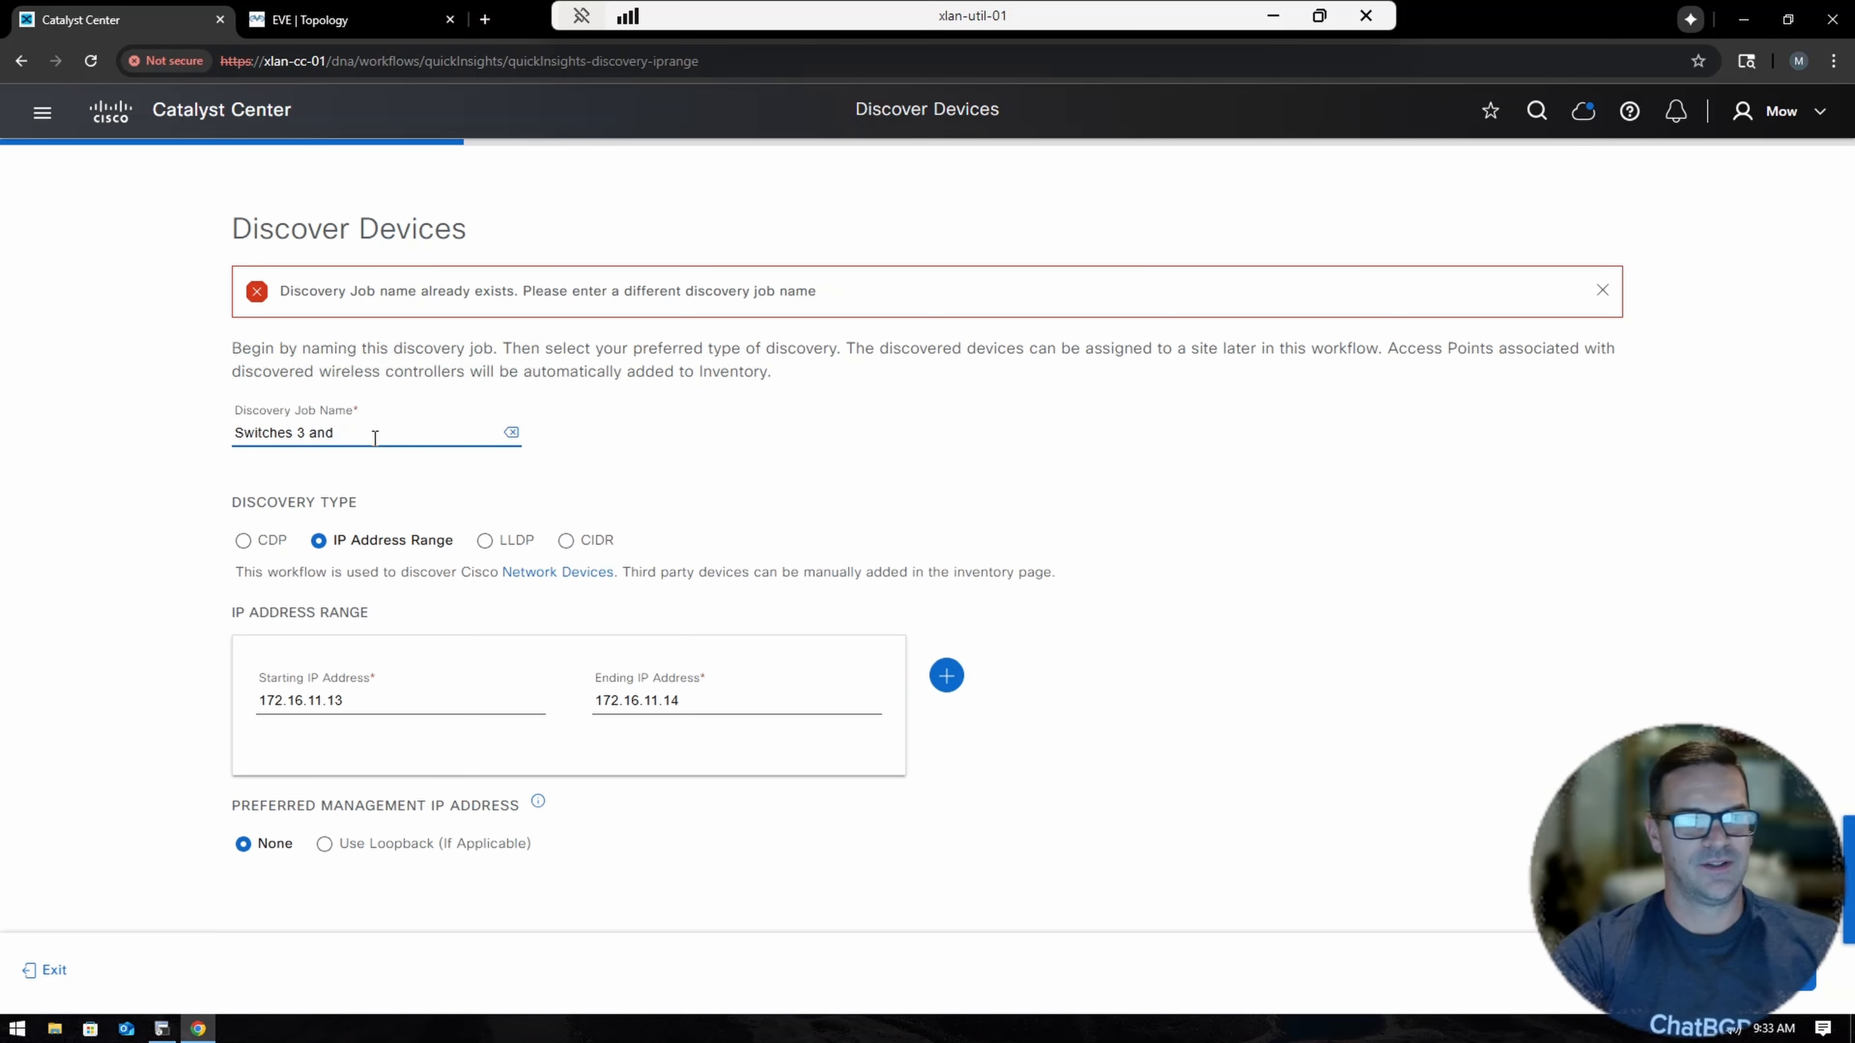
pyautogui.press('BackSpace')
pyautogui.press('BackSpace')
pyautogui.press('BackSpace')
pyautogui.press('BackSpace')
pyautogui.write('Thre')
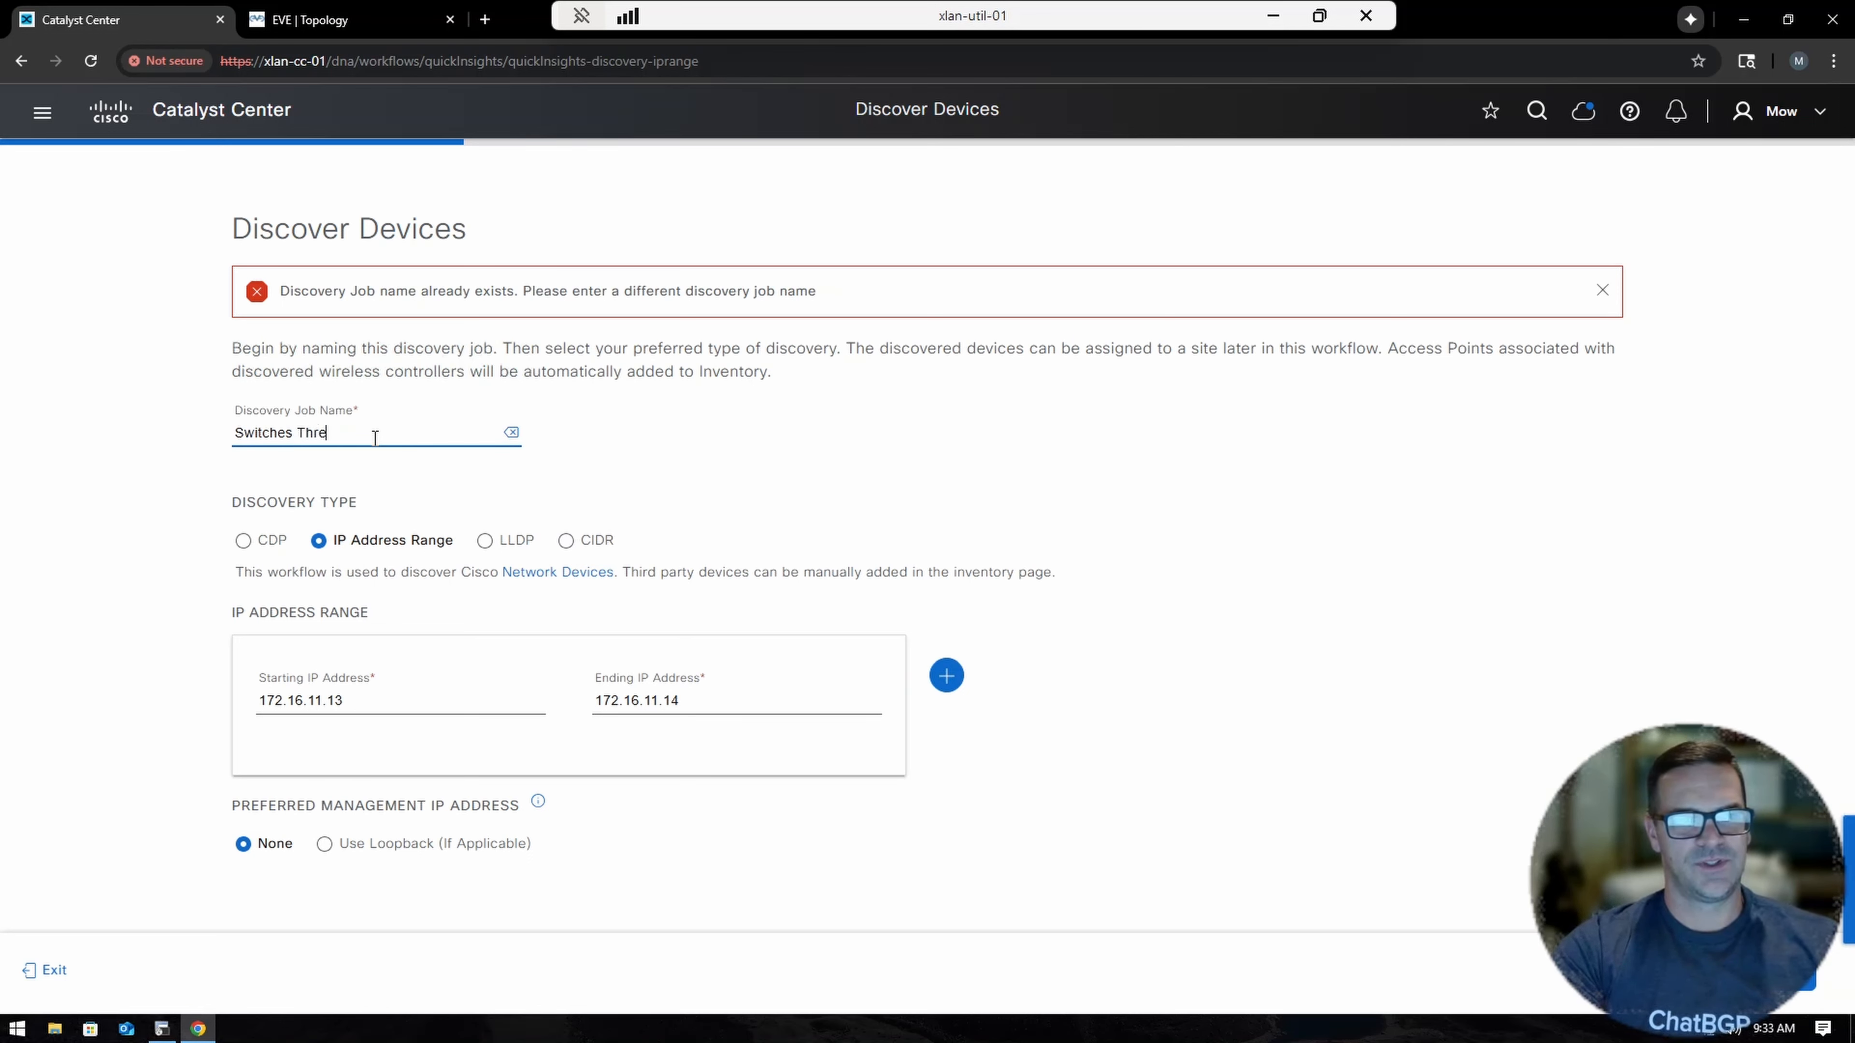
pyautogui.write('e and Four')
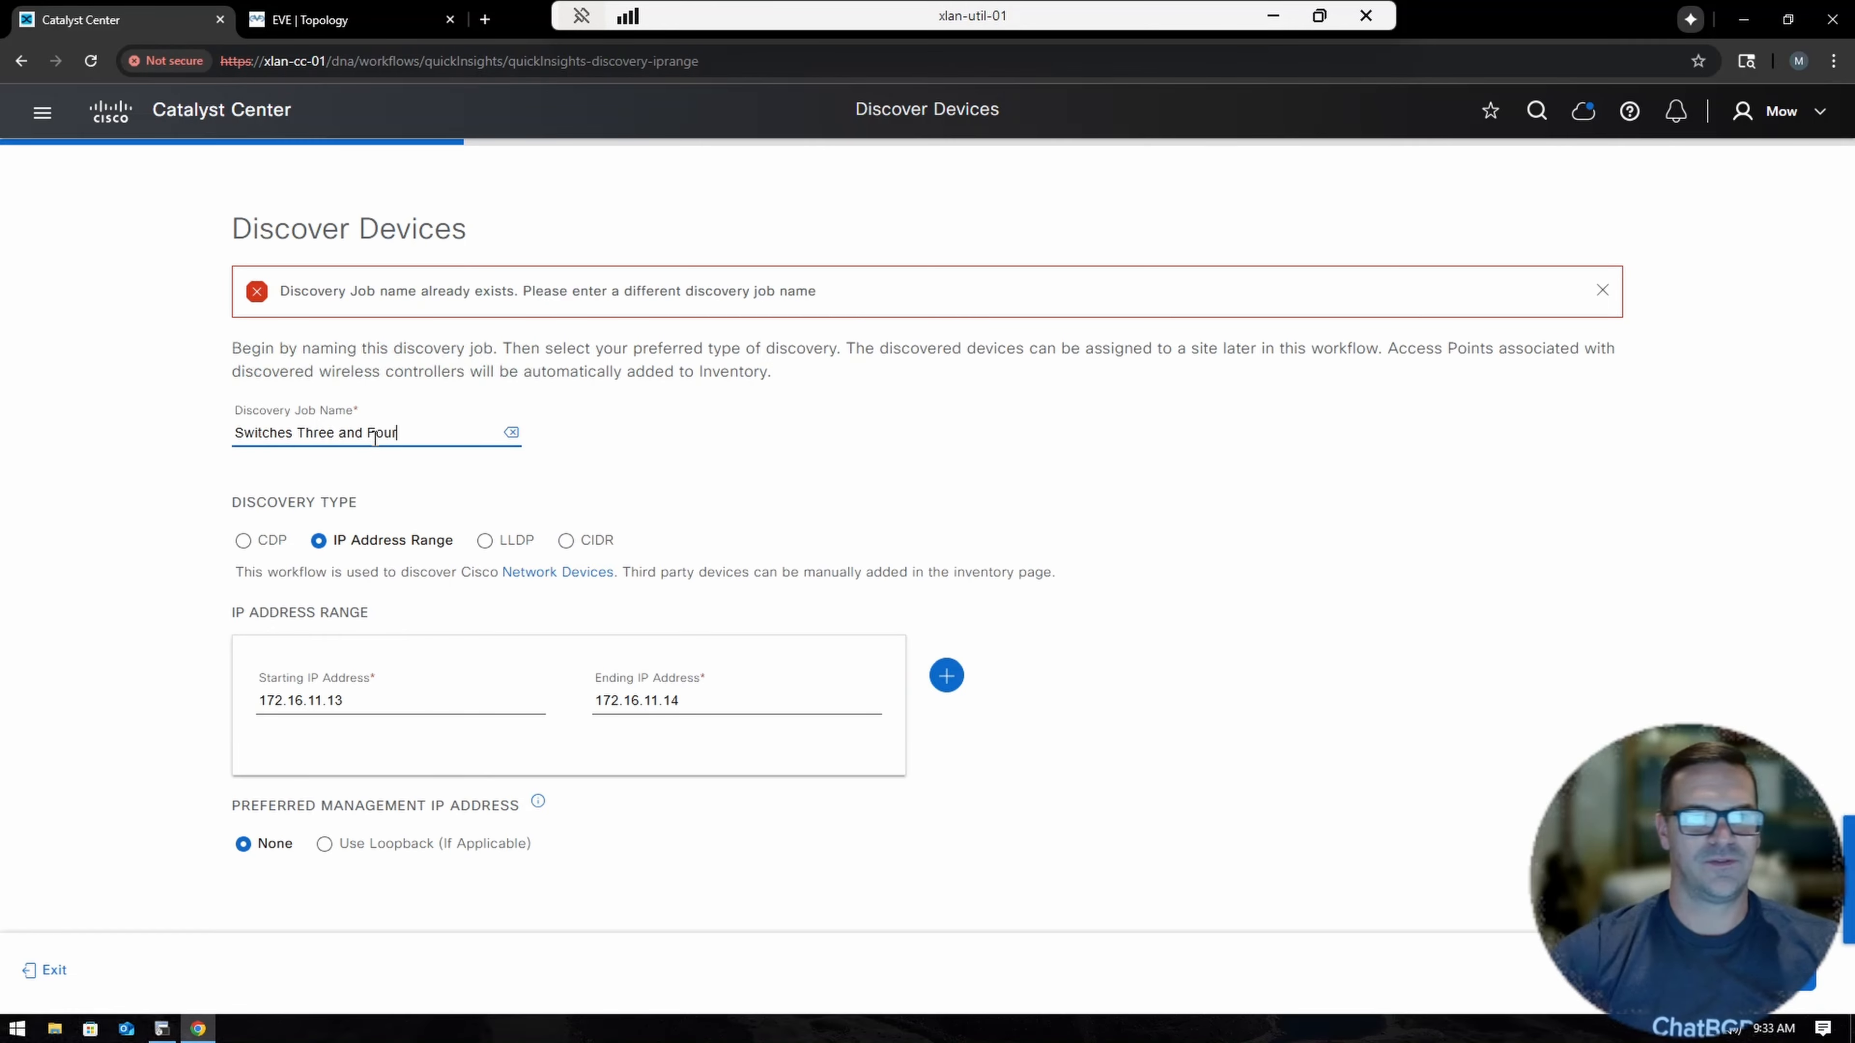
# Add a job-specific CLI credential with its name, username and password on the credentials step.
pyautogui.click(1757, 973)
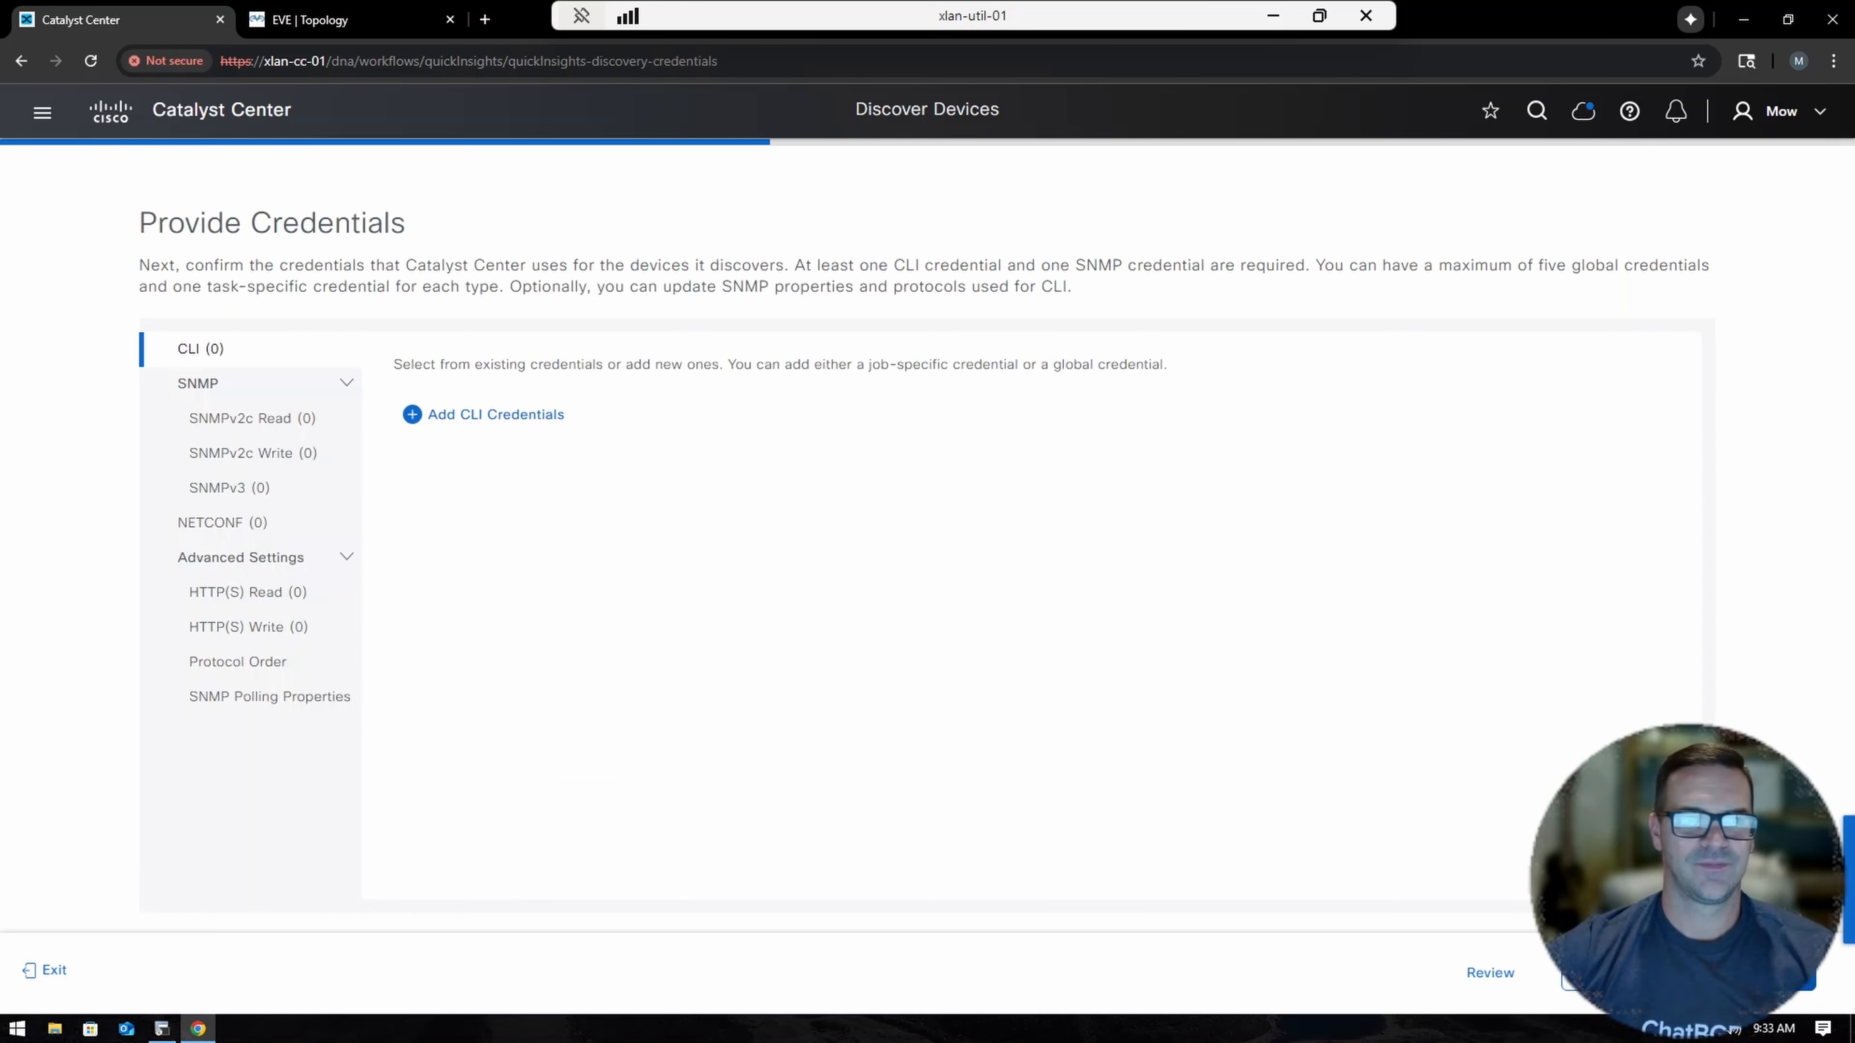
pyautogui.click(443, 416)
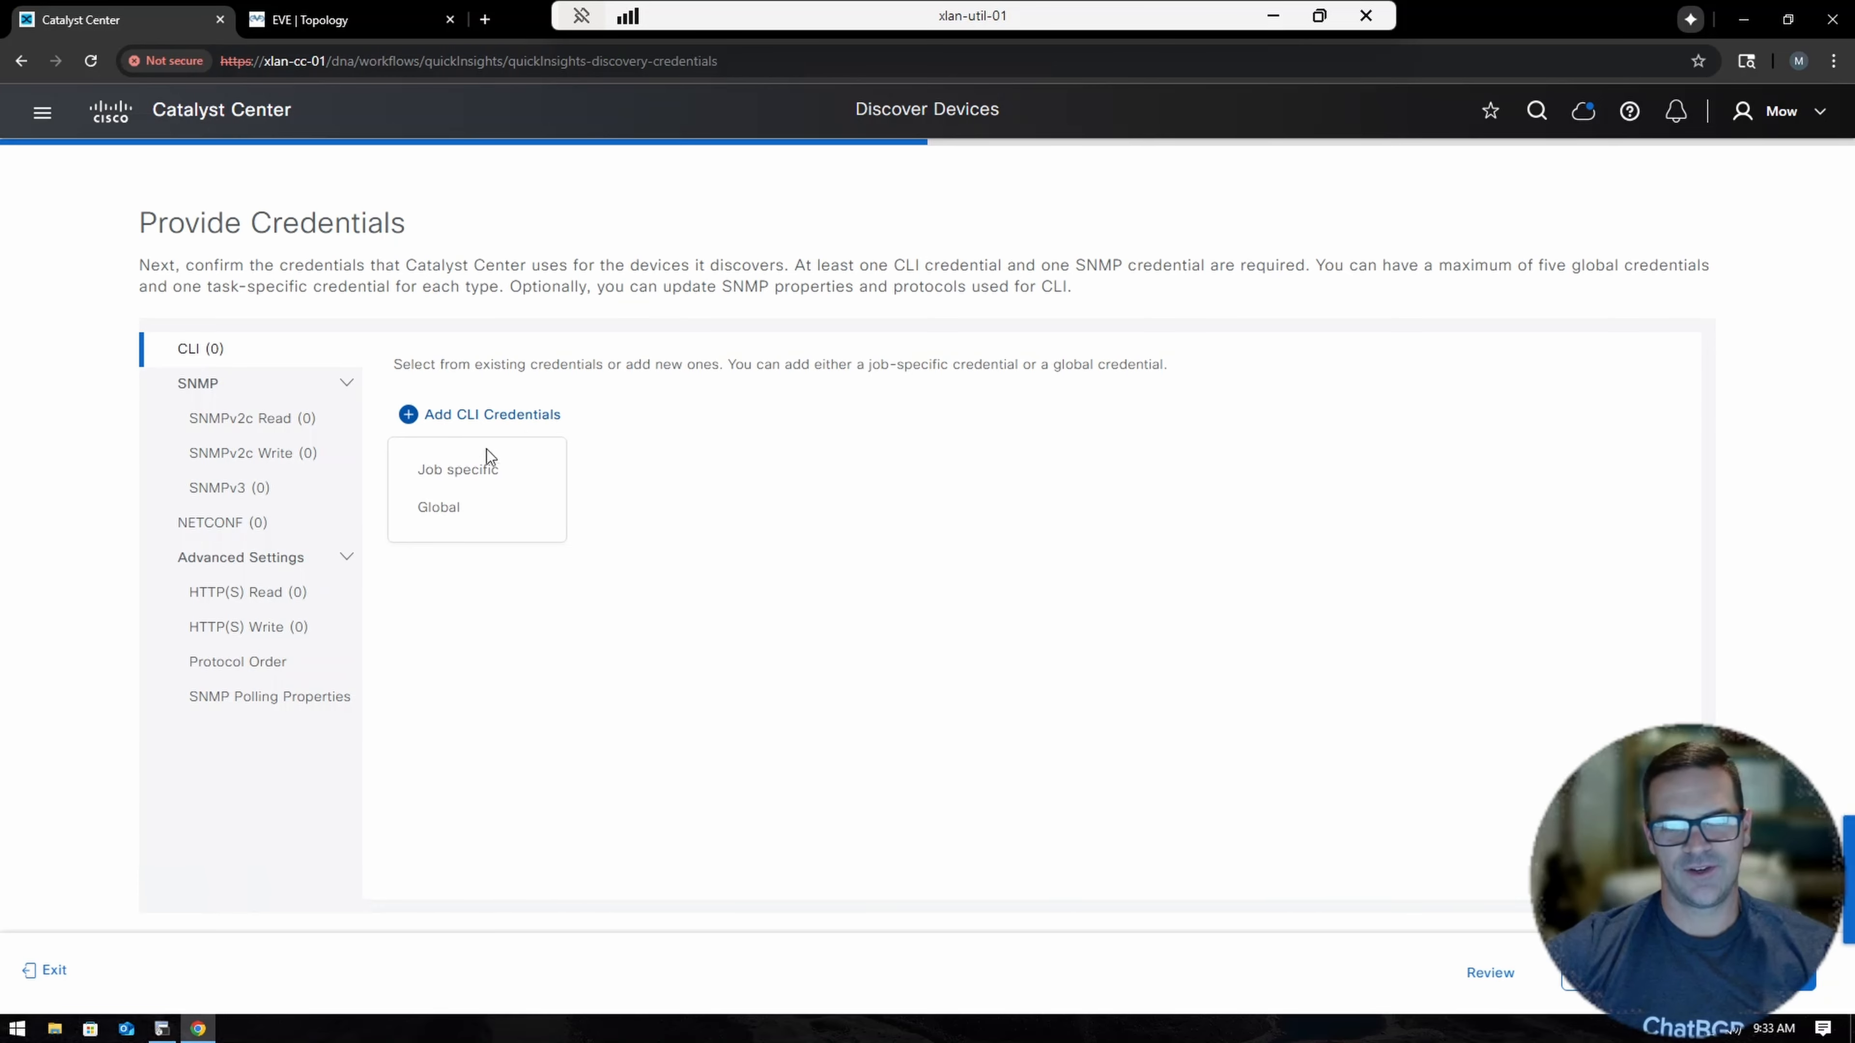
pyautogui.click(458, 472)
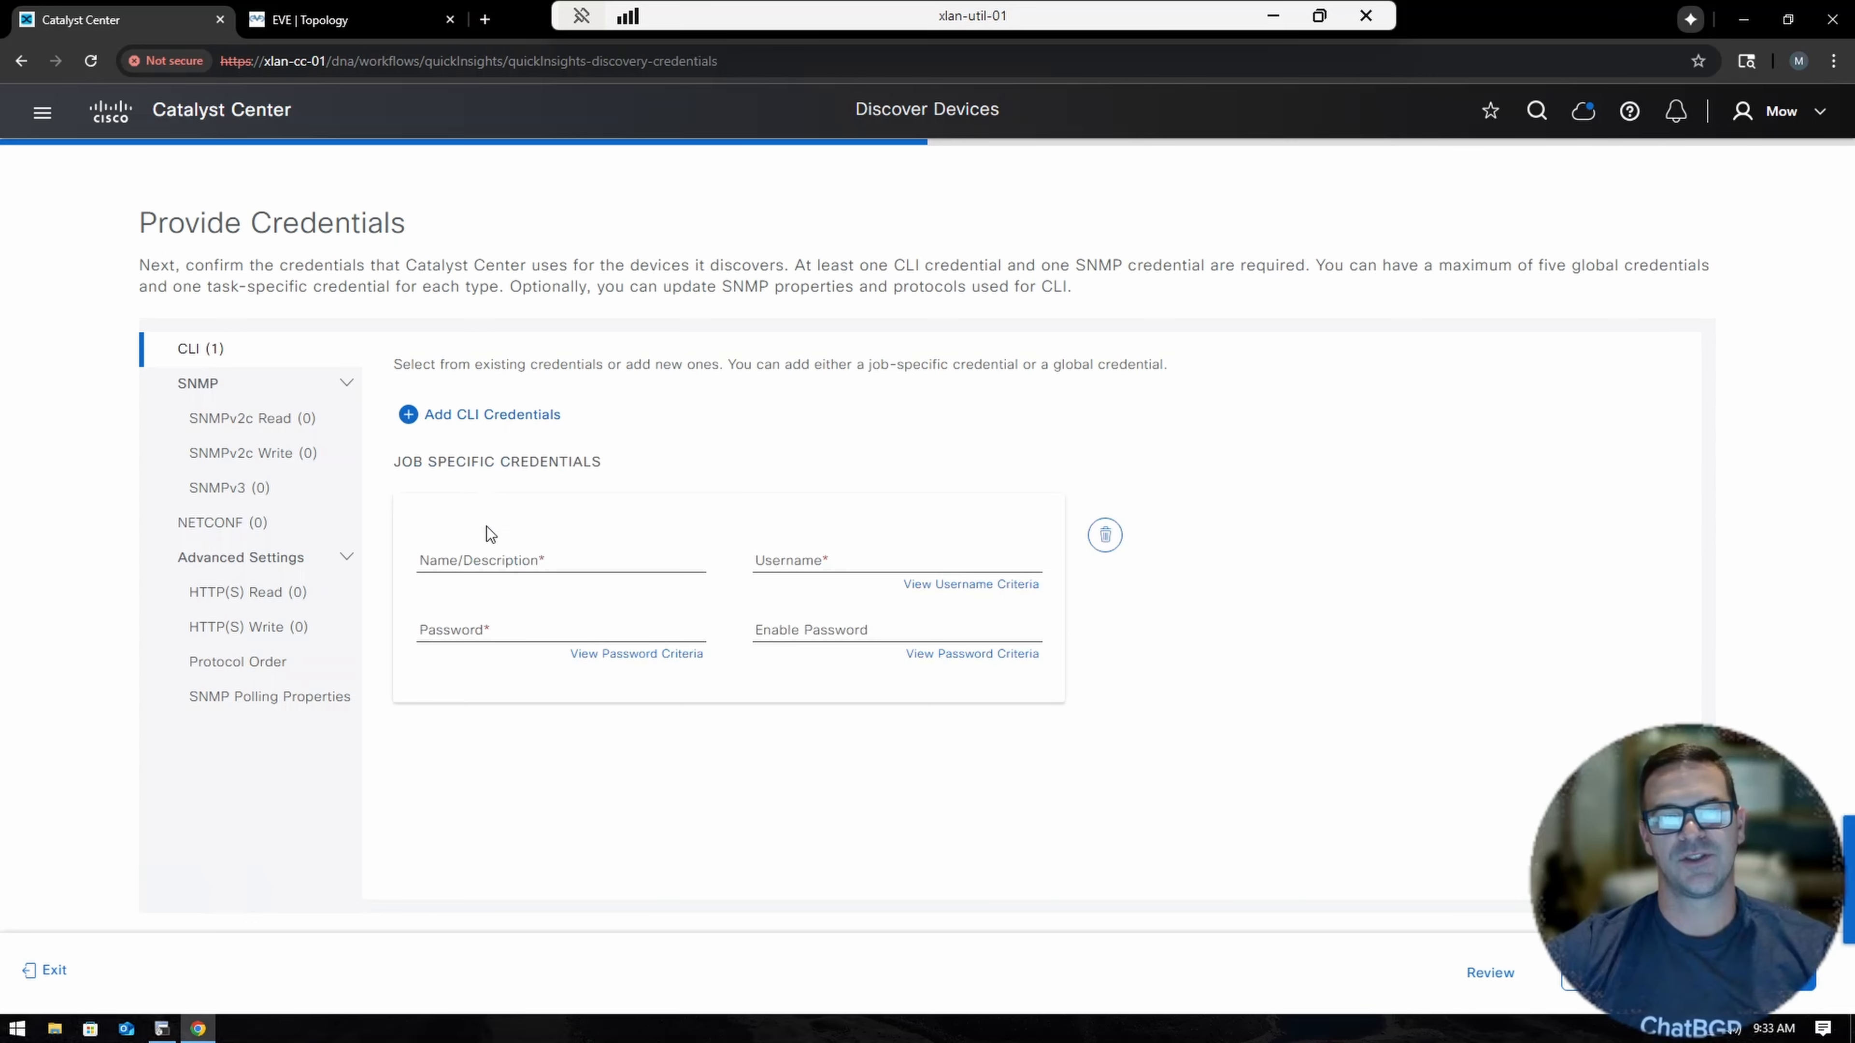
pyautogui.click(488, 563)
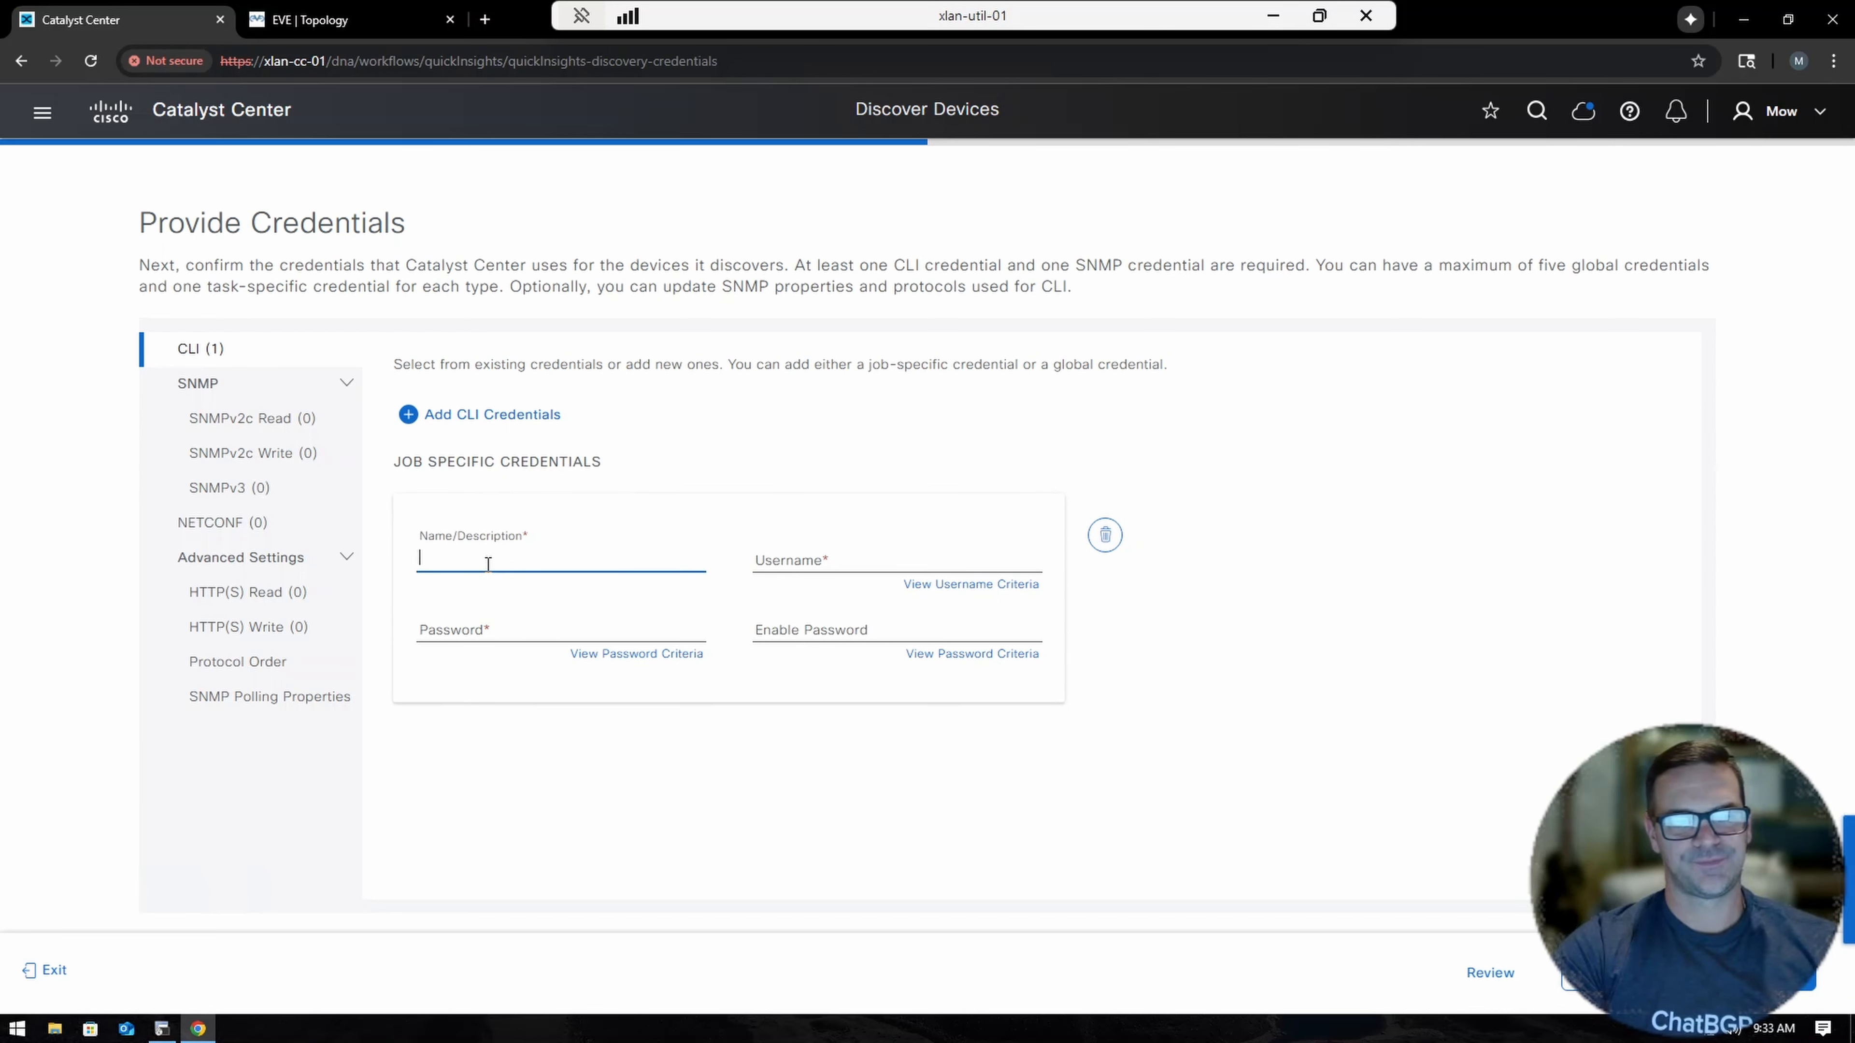
pyautogui.write('mowghee')
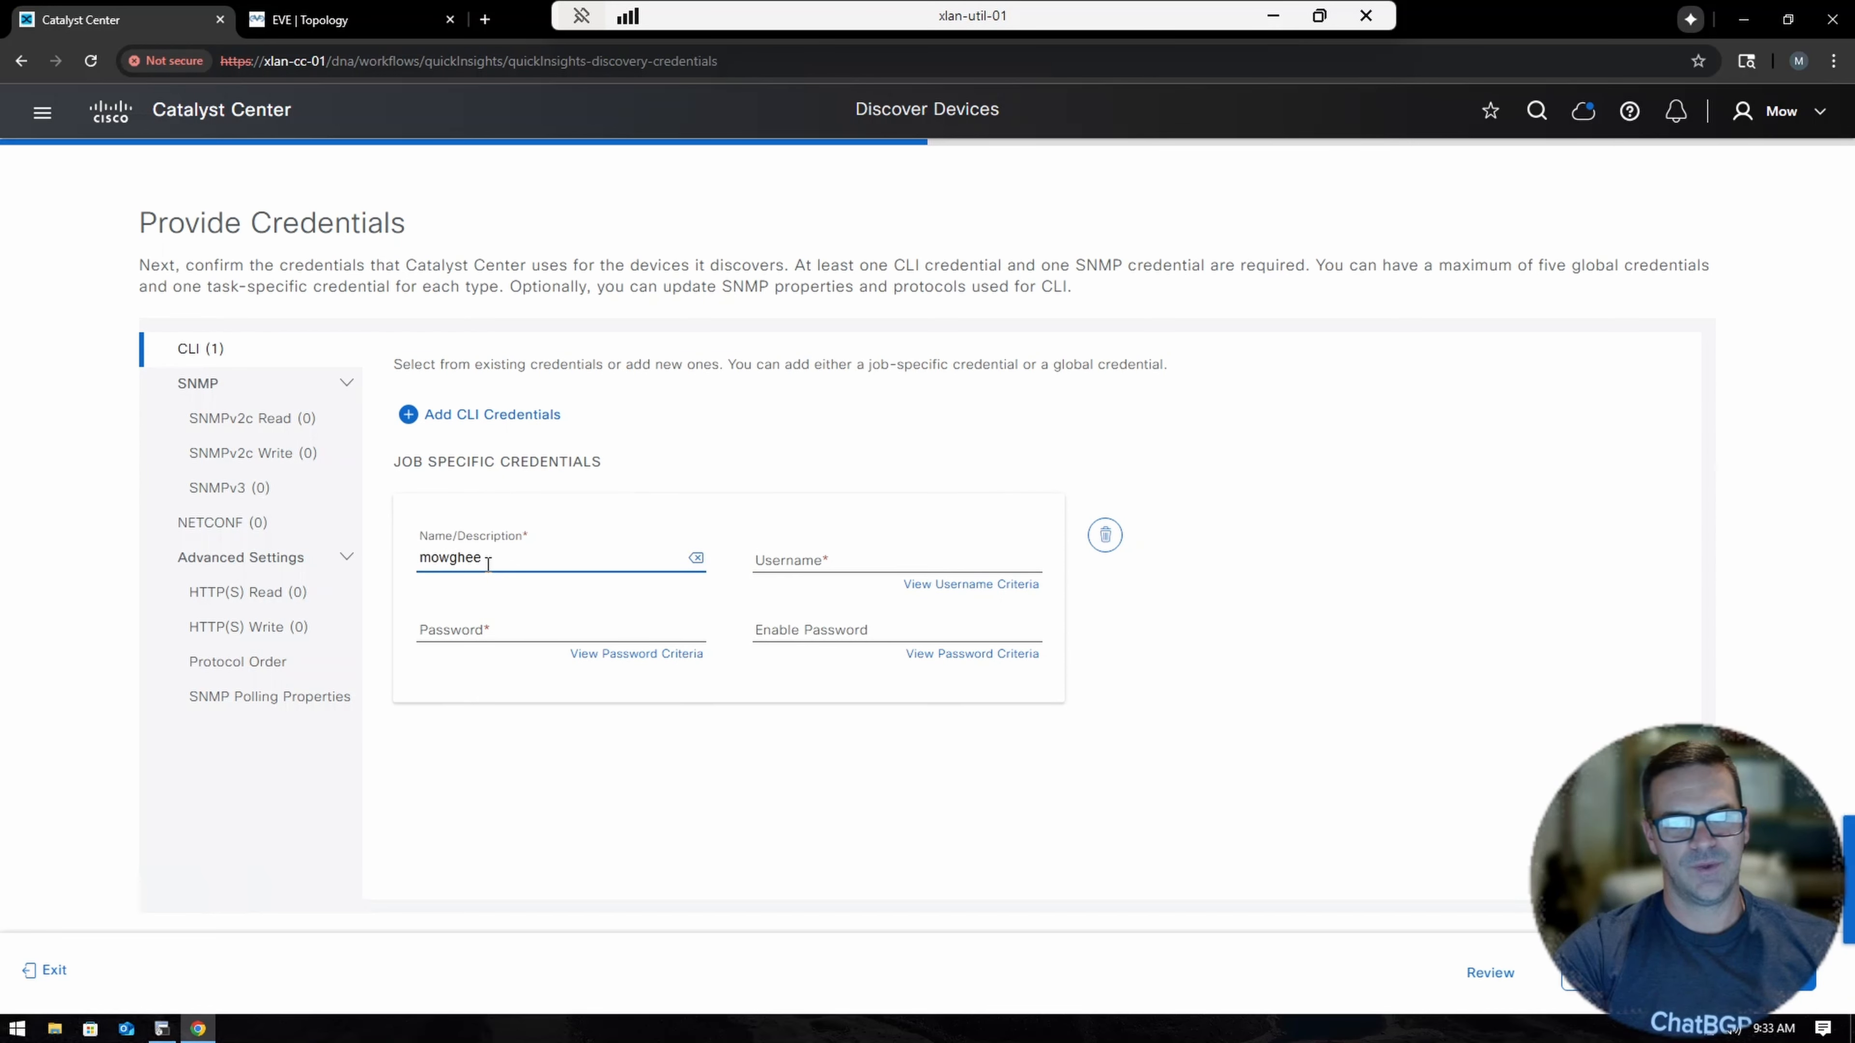
pyautogui.press('Tab')
pyautogui.write('mowgh')
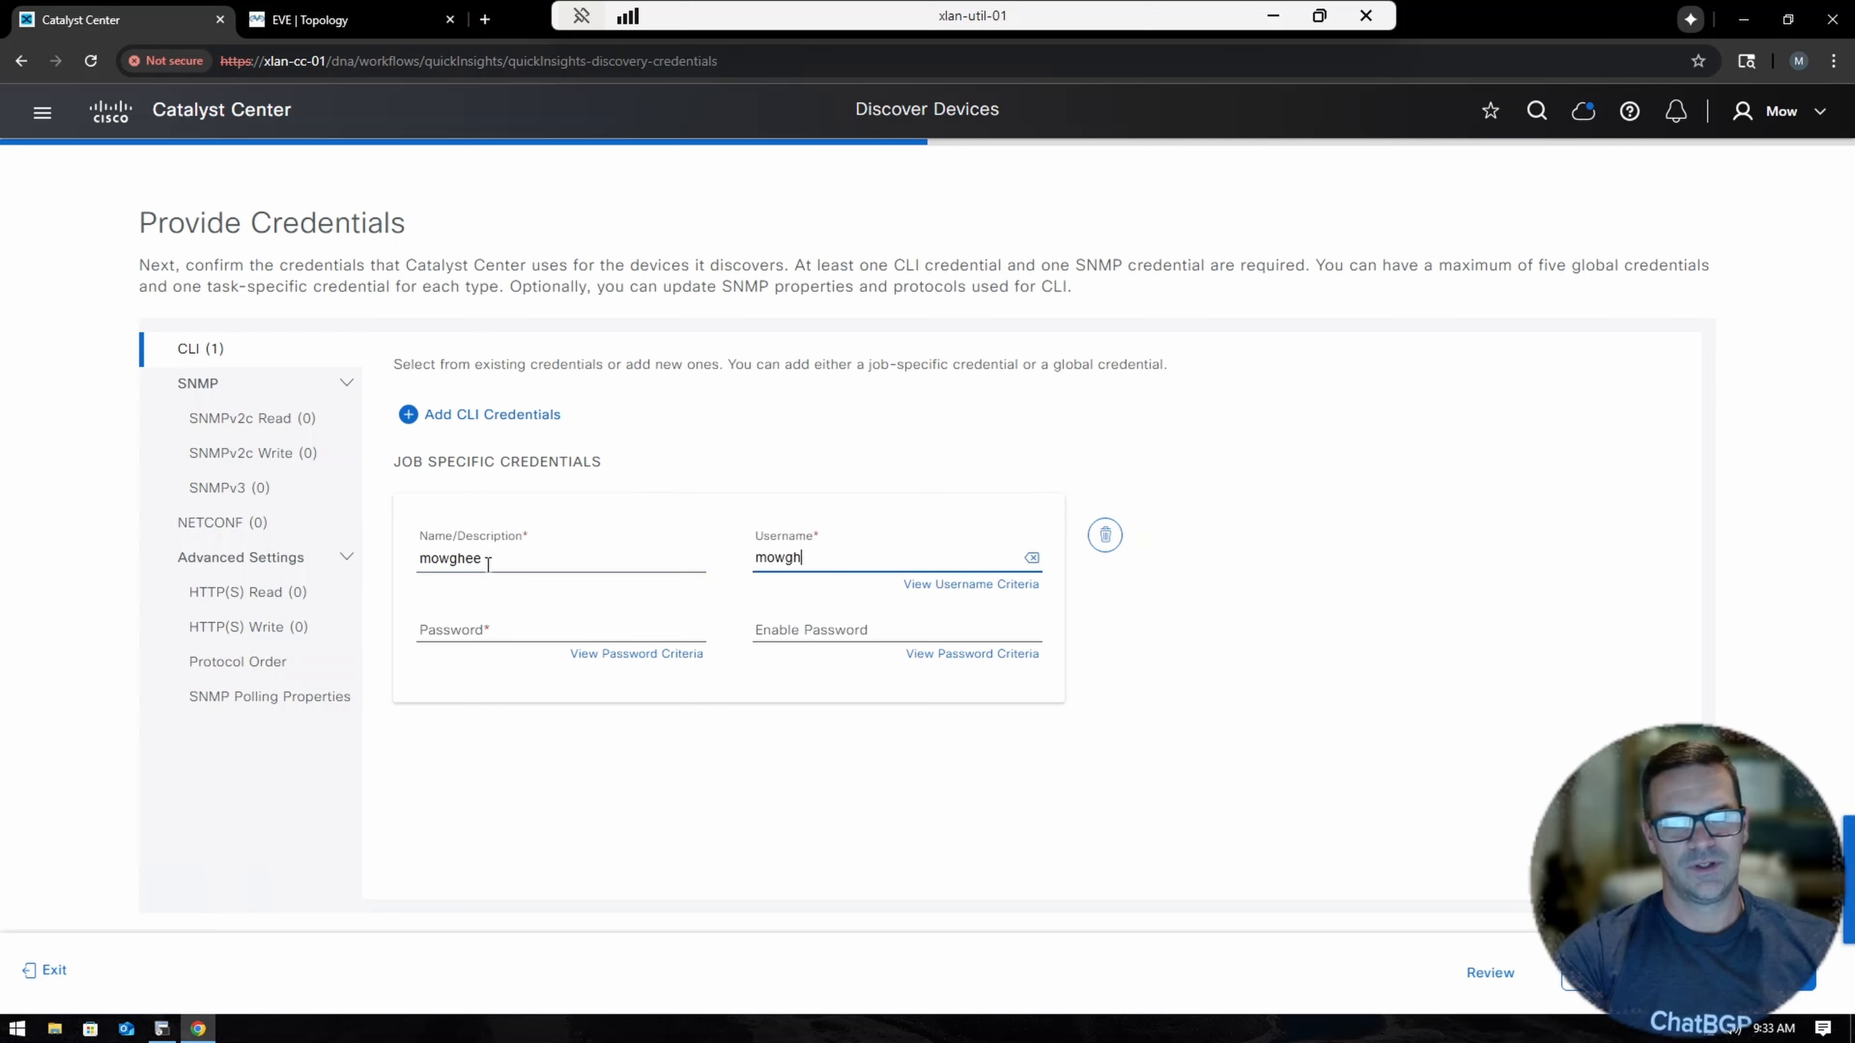
pyautogui.write('ee')
pyautogui.press('Tab')
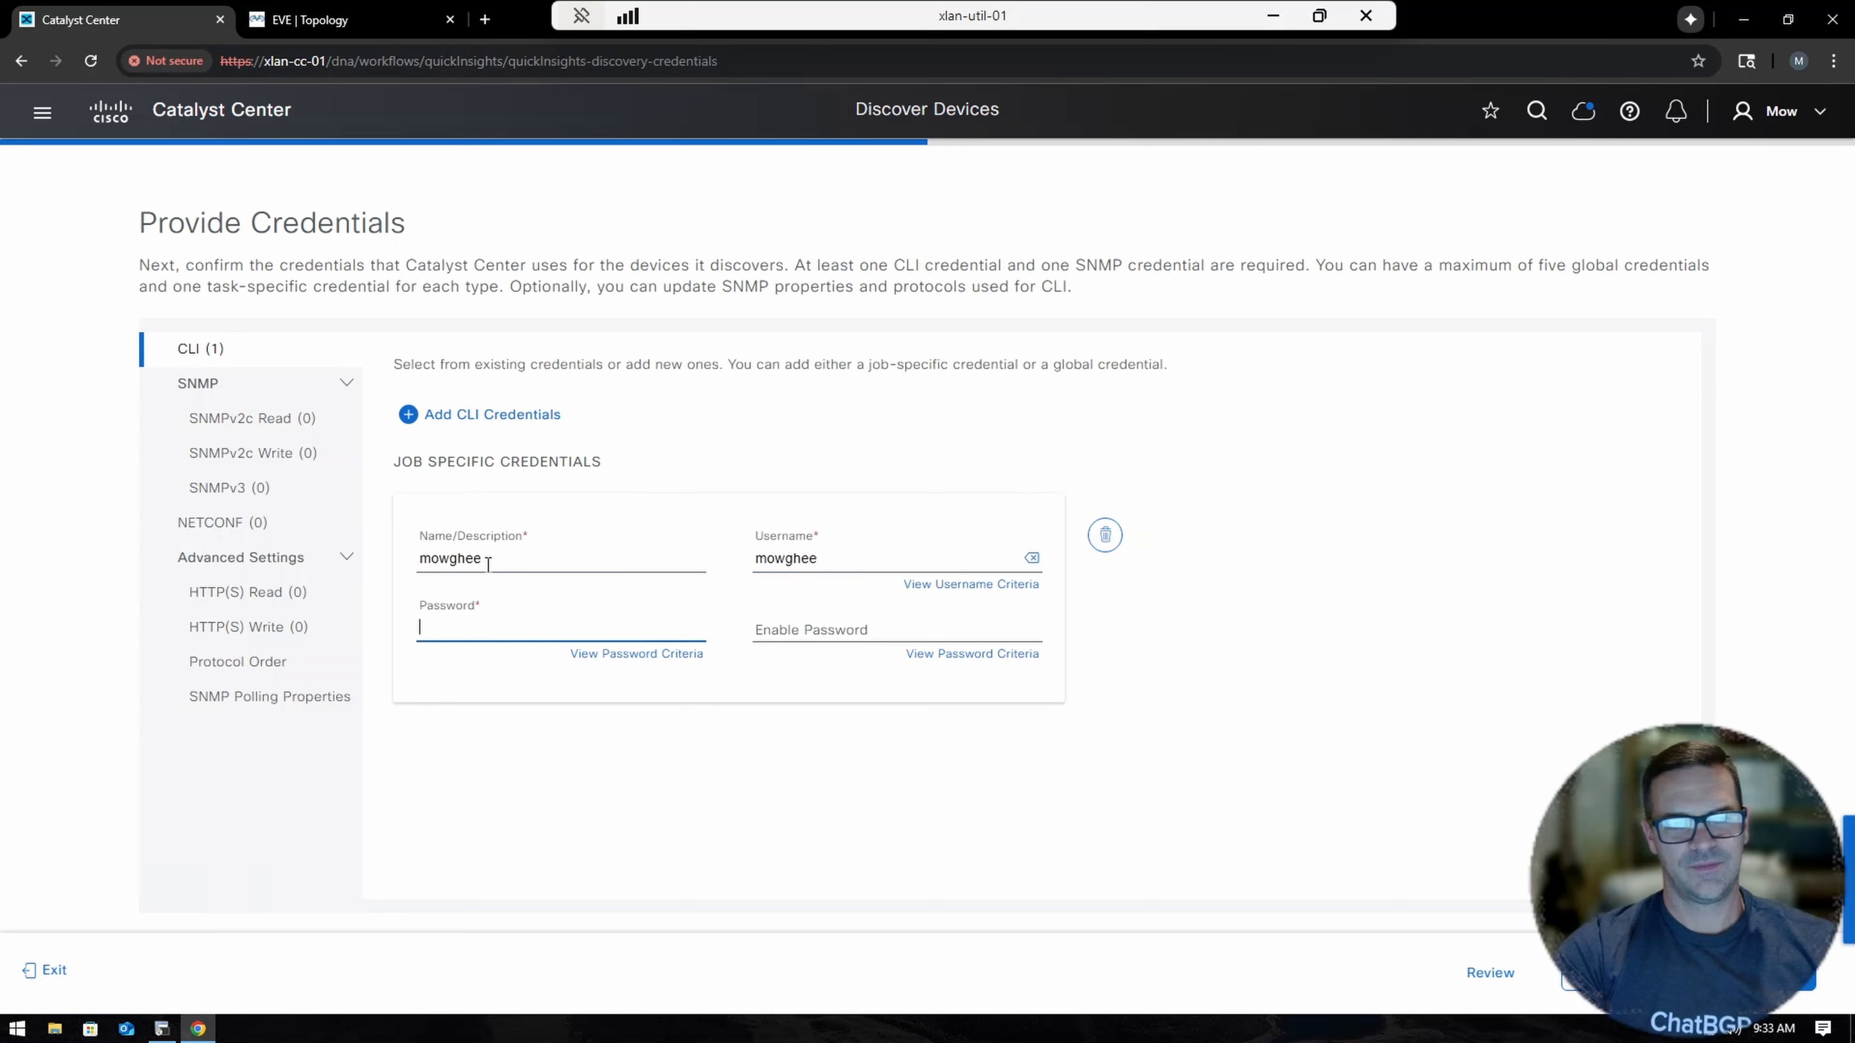
pyautogui.write('Cisco123')
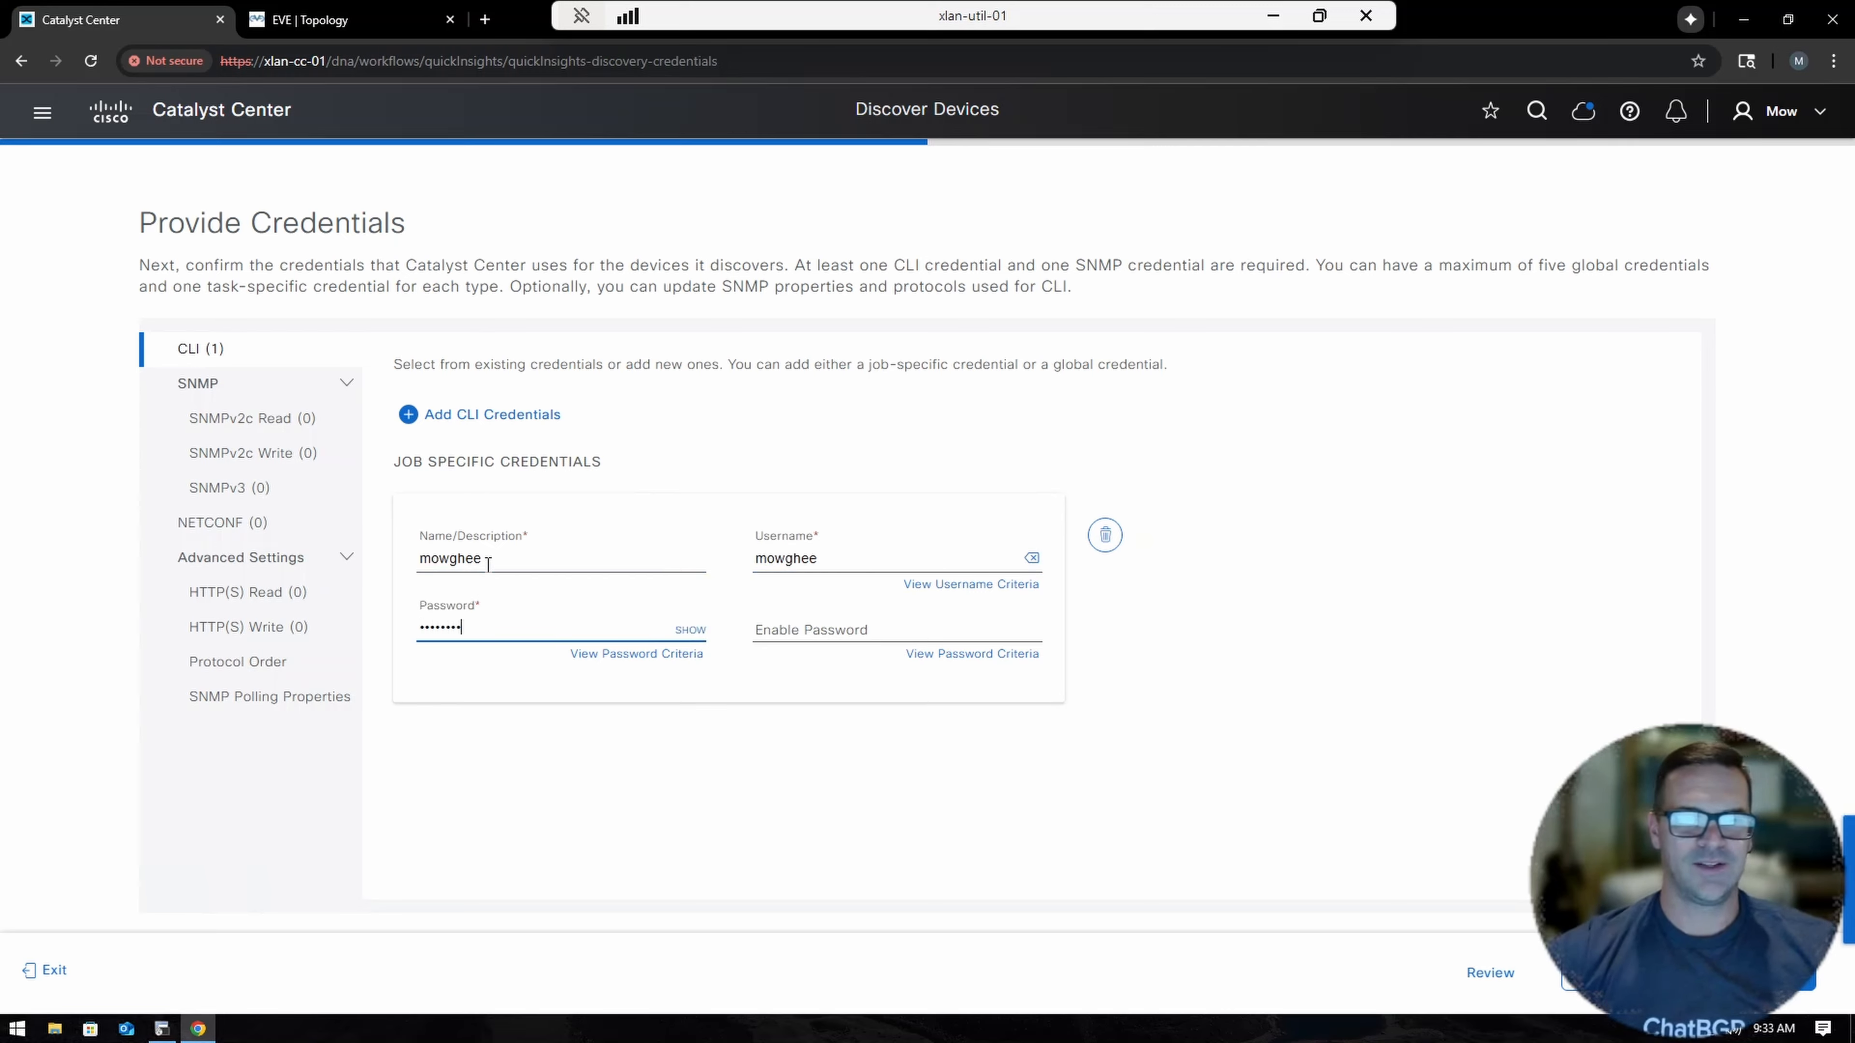
pyautogui.click(689, 630)
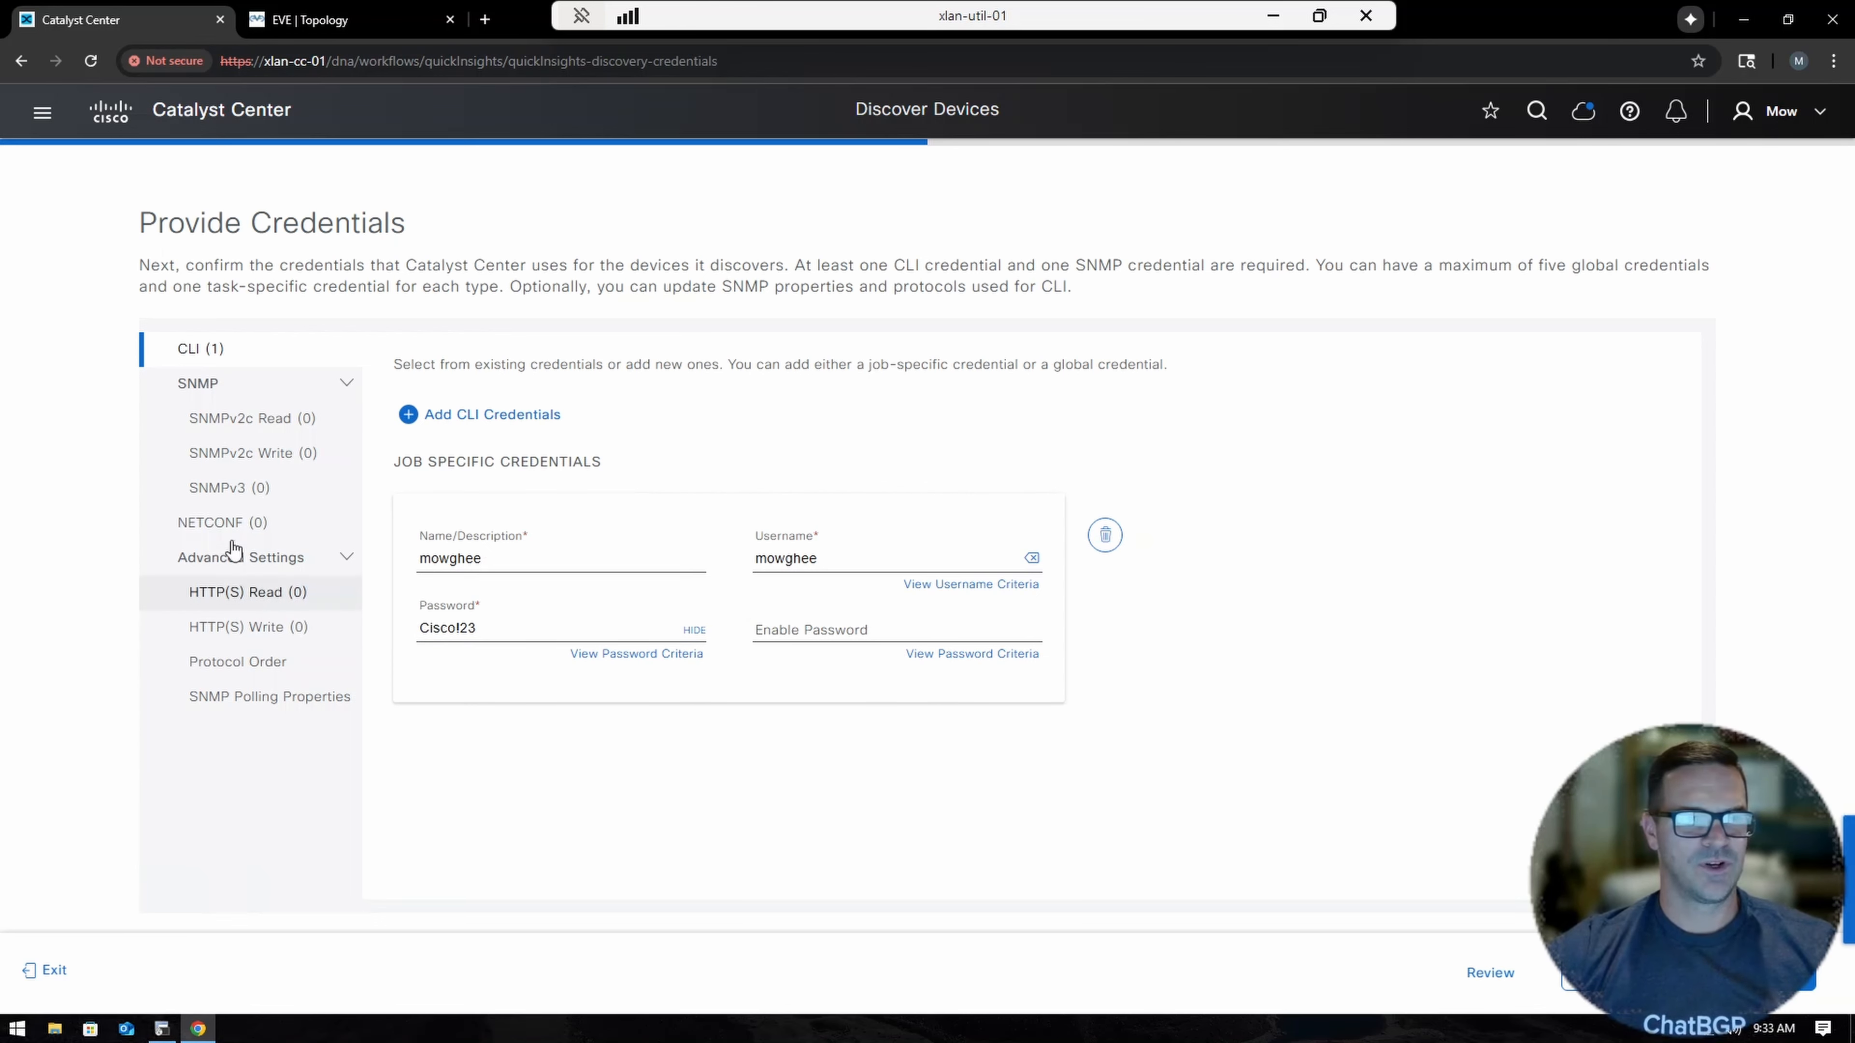
pyautogui.click(226, 490)
# Fill a job-specific SNMPv3 credential's name, username, SHA authentication password and AES128 privacy password.
pyautogui.click(489, 421)
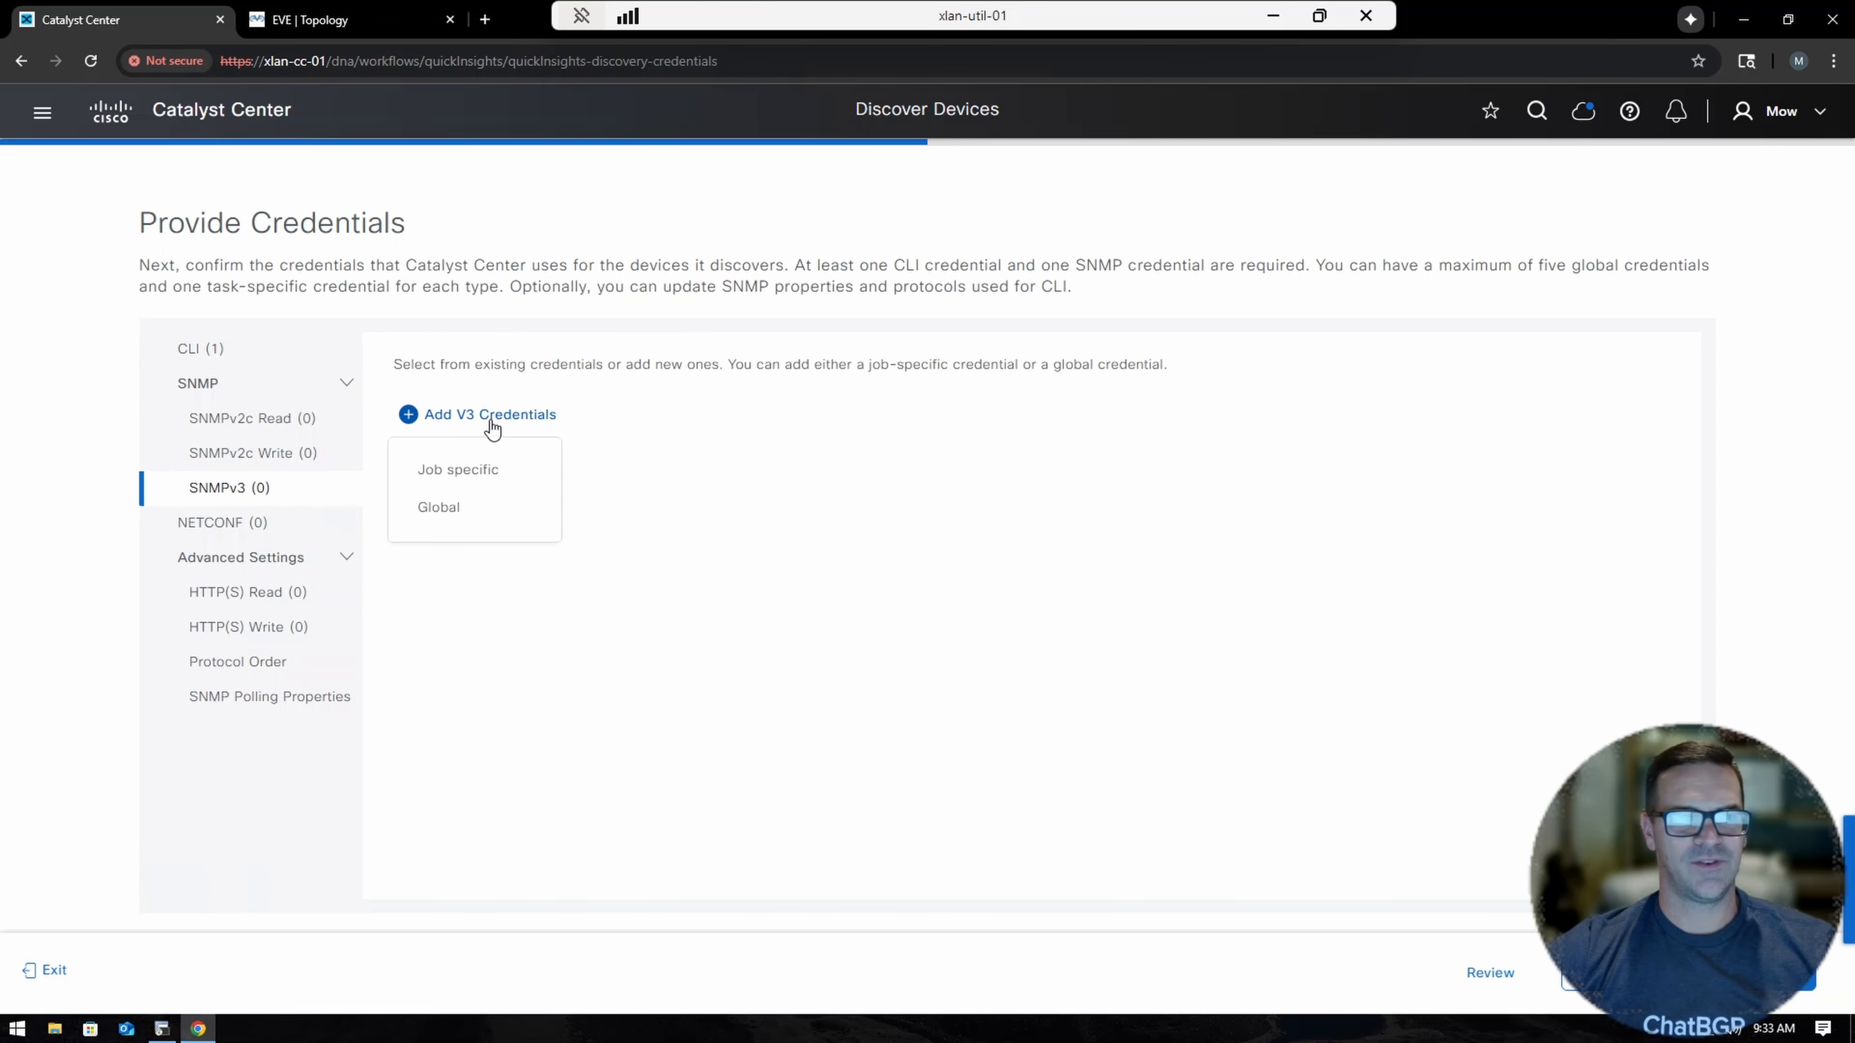
pyautogui.click(465, 472)
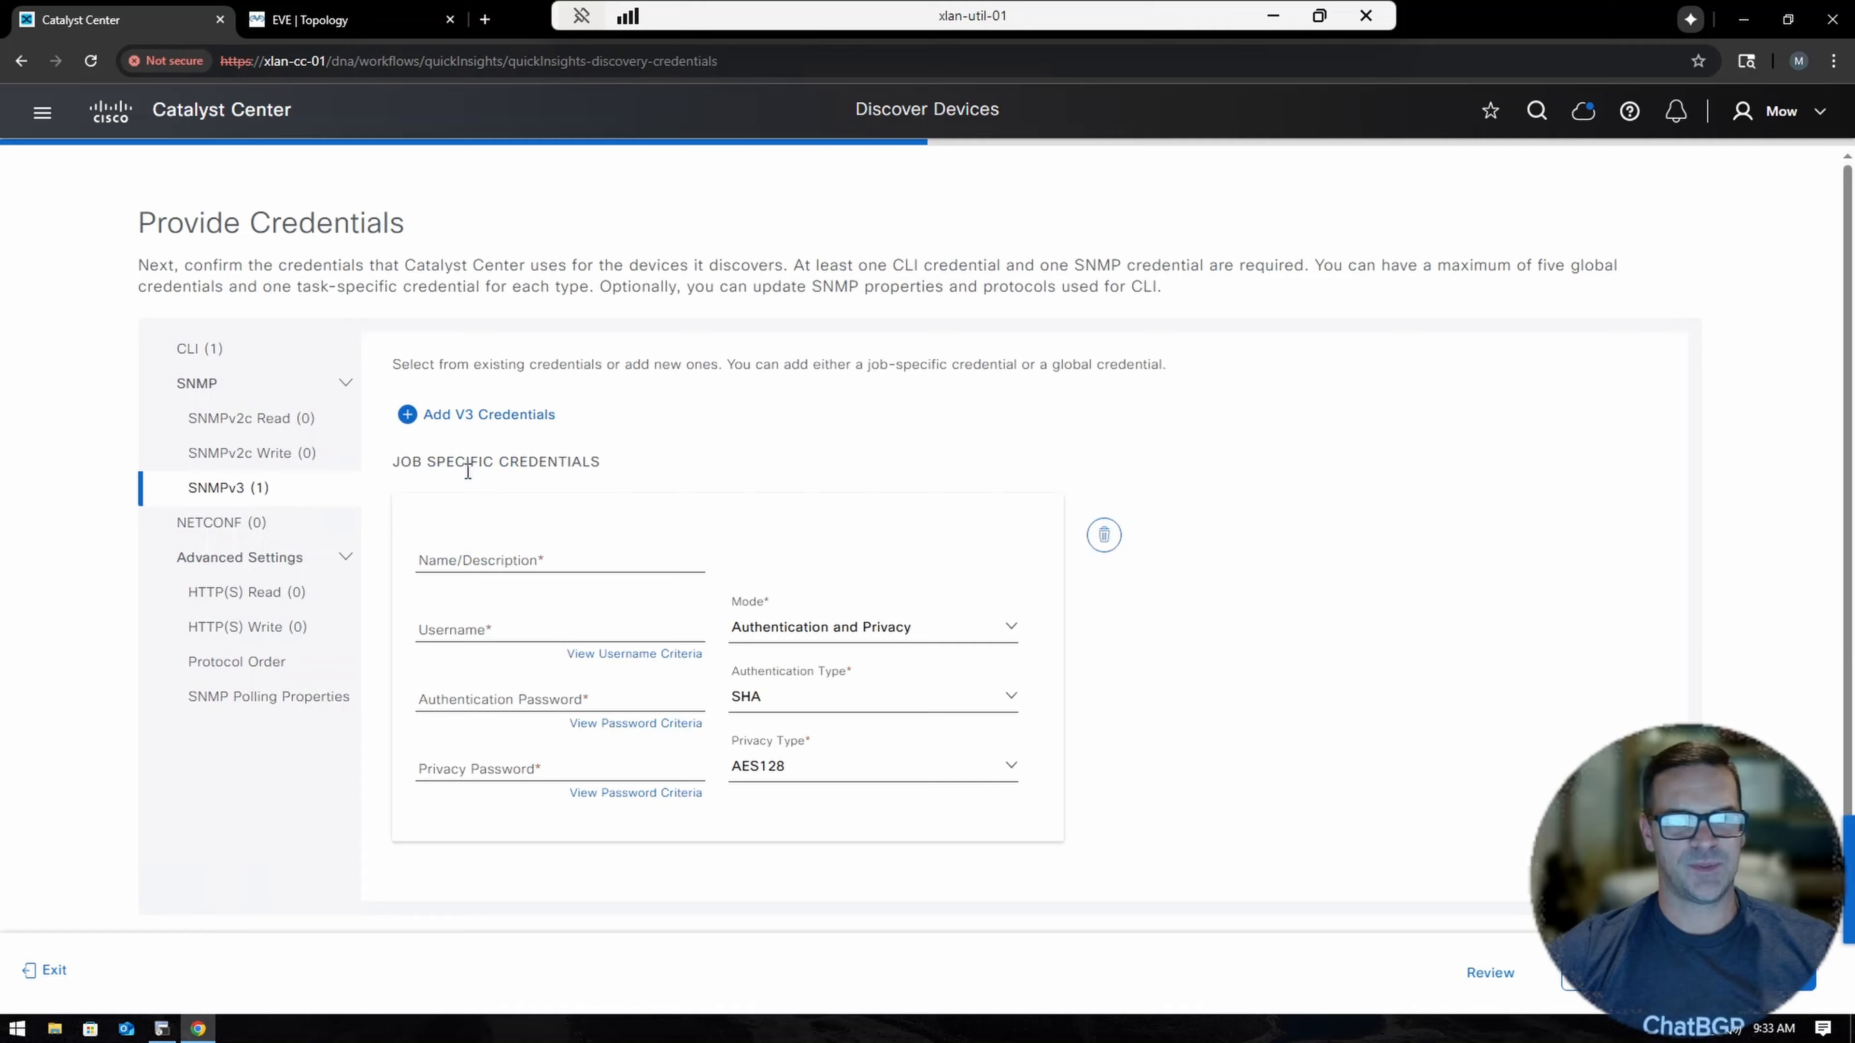
pyautogui.click(504, 567)
pyautogui.write('mo')
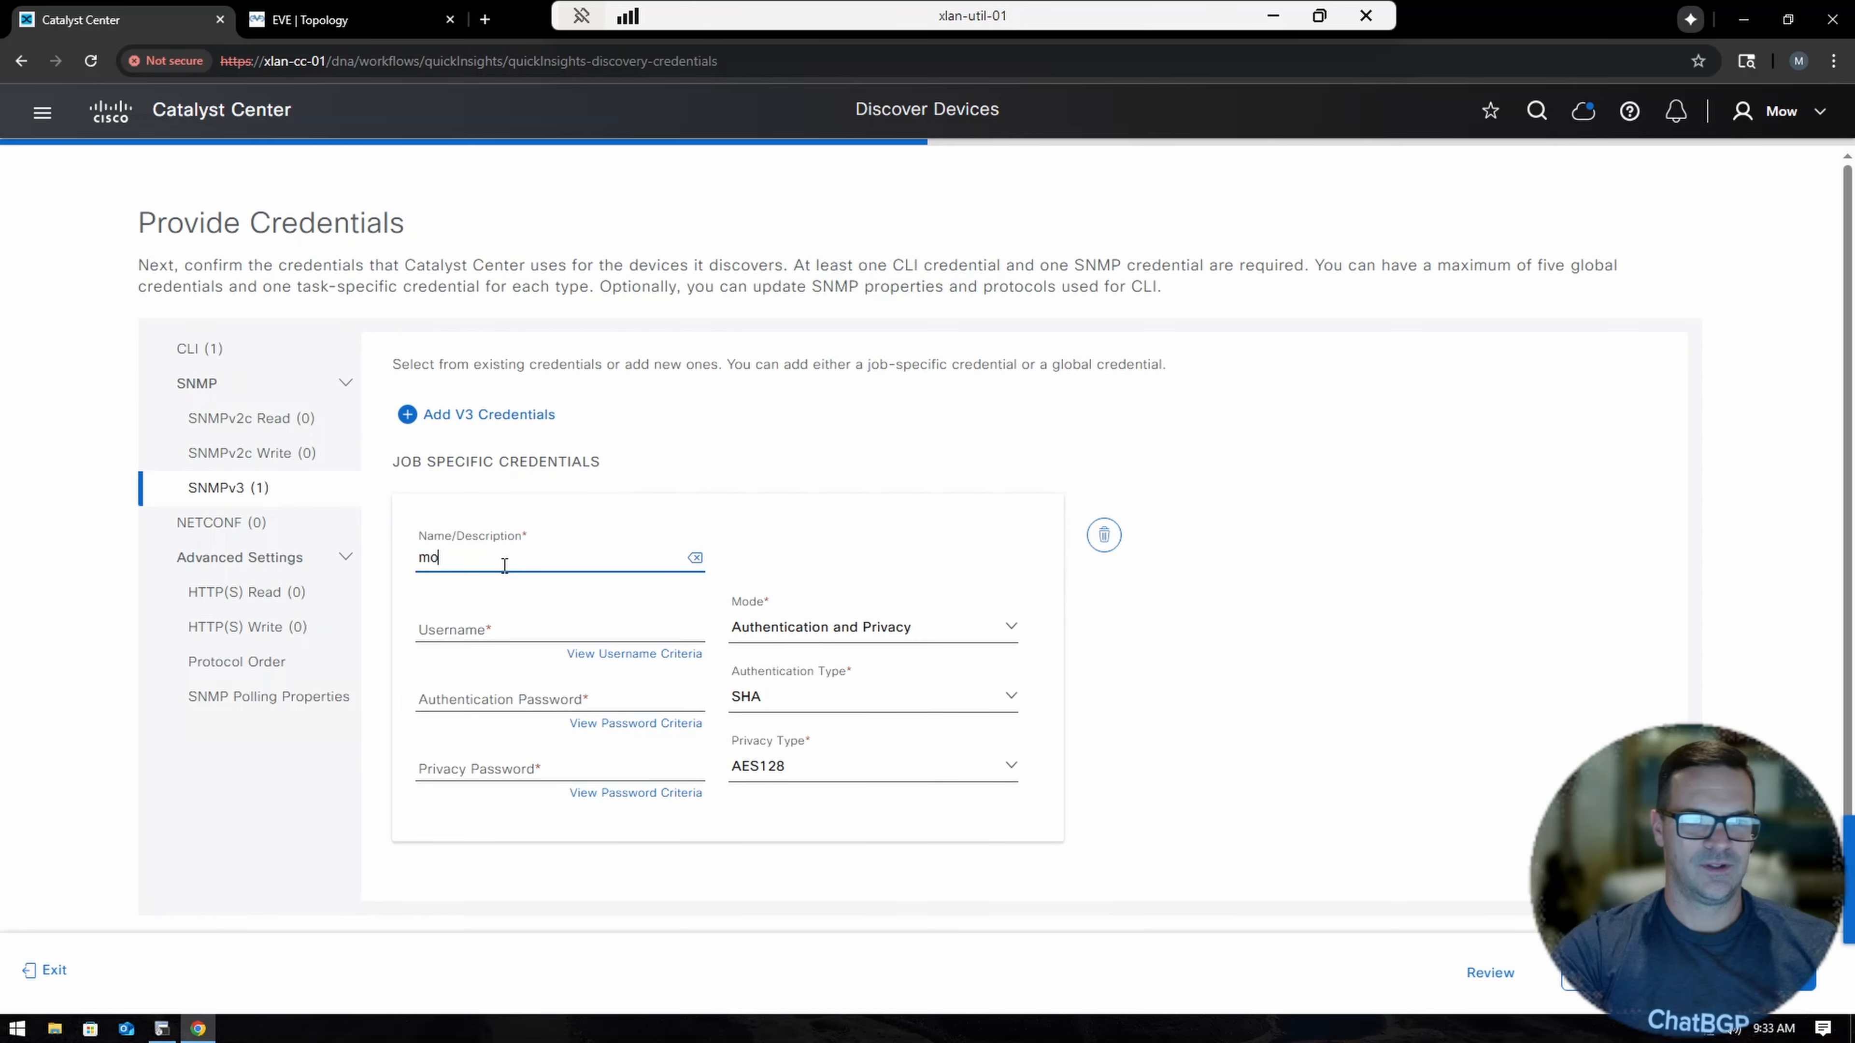
pyautogui.write('wghee V3')
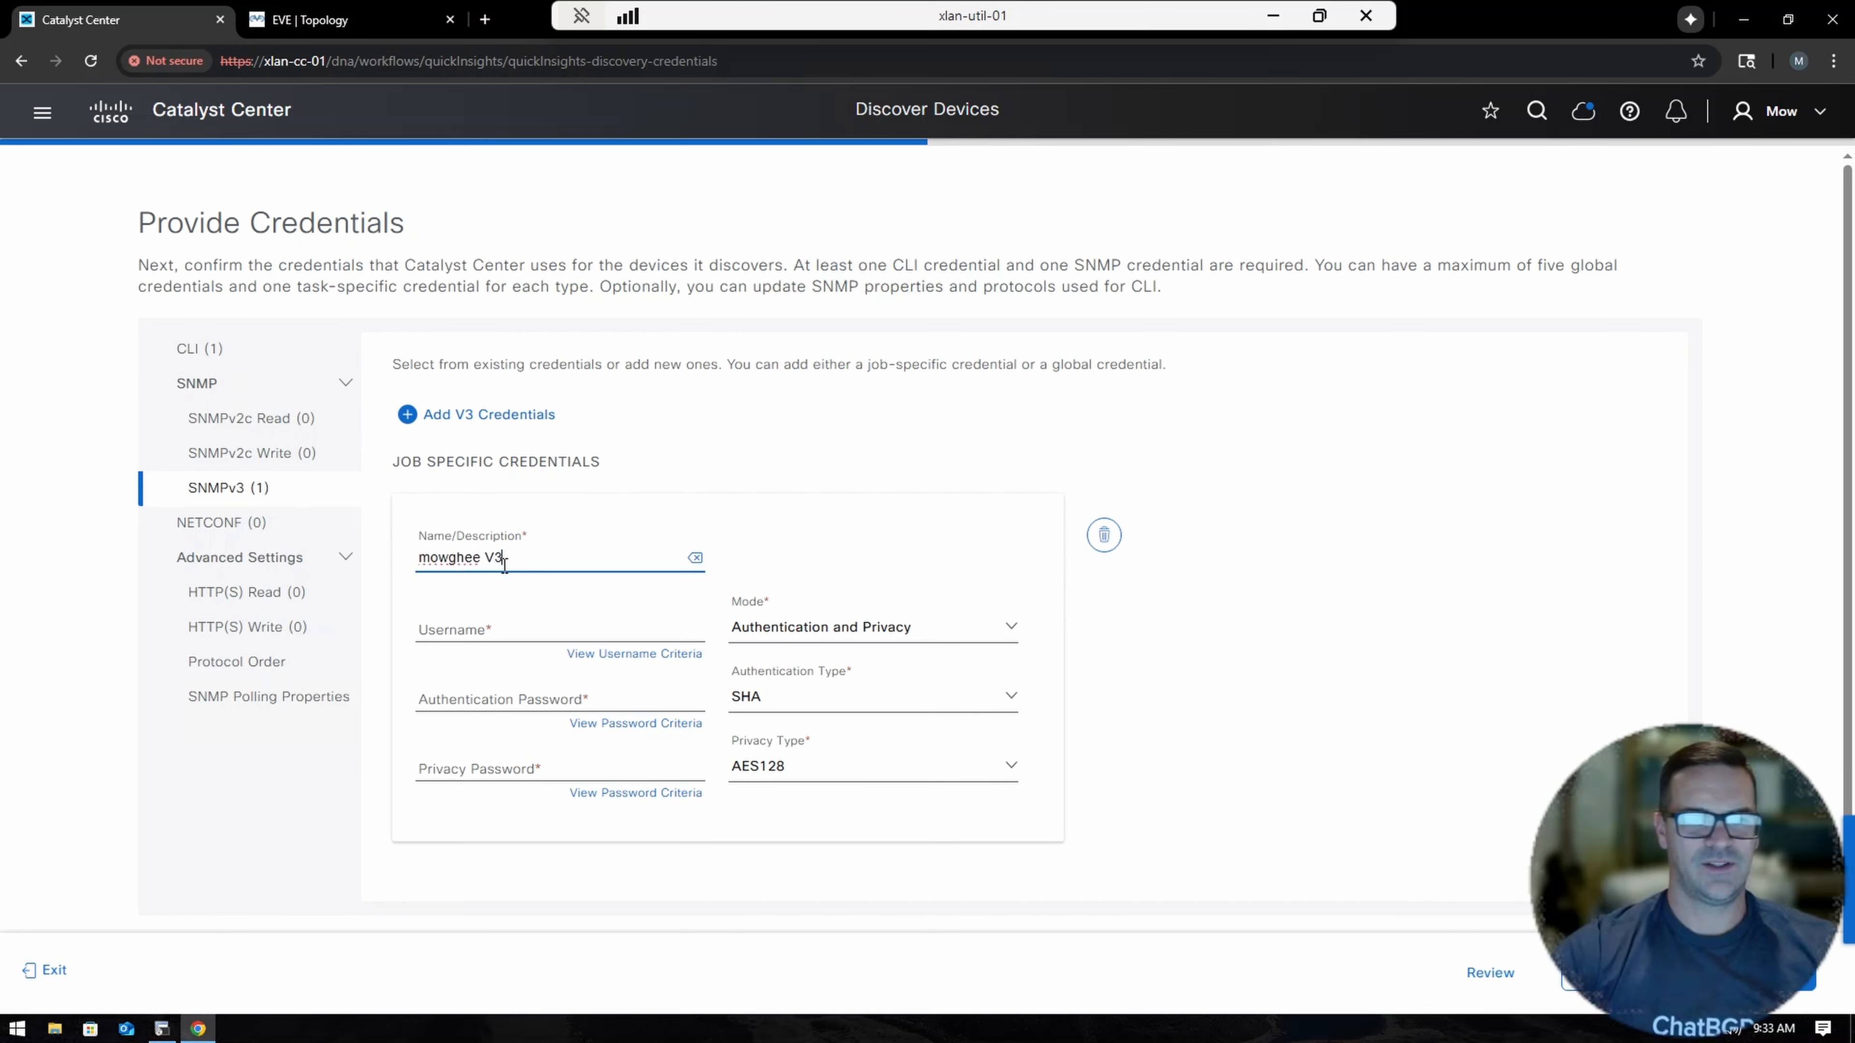
pyautogui.click(496, 623)
pyautogui.write('mowghee')
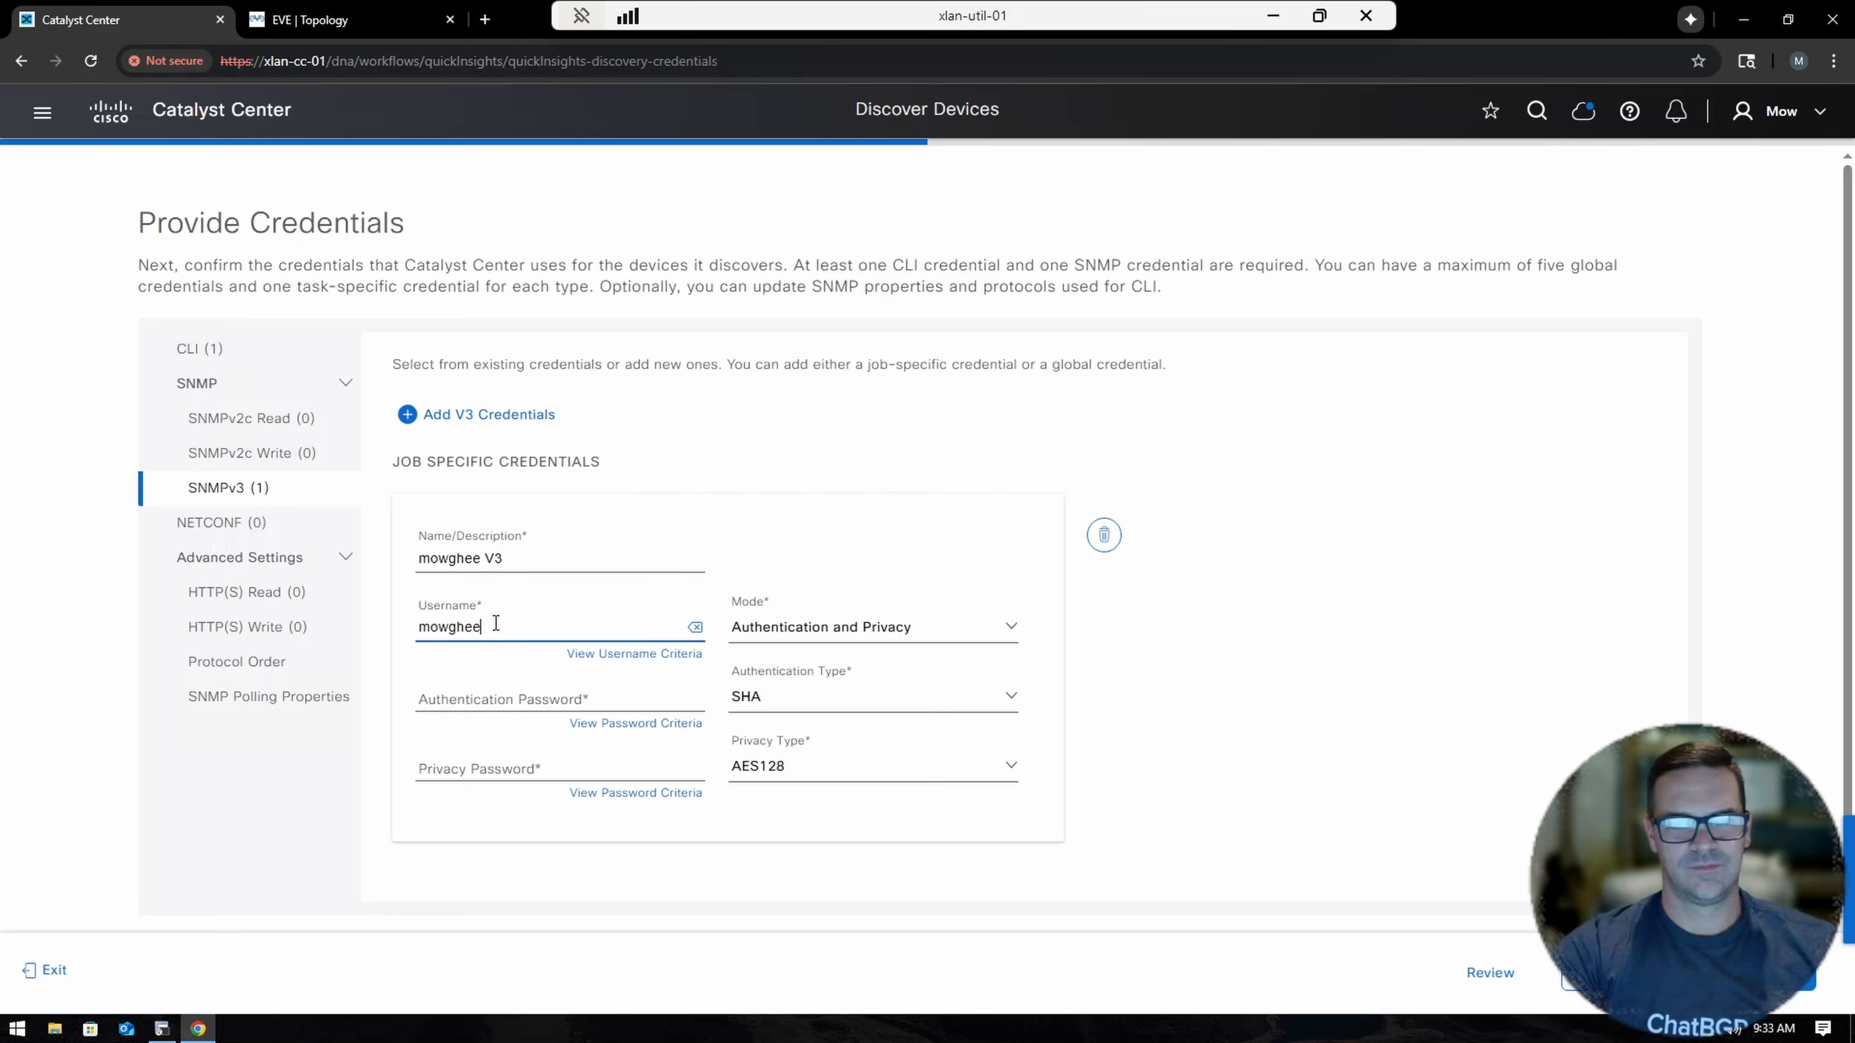
pyautogui.press('Tab')
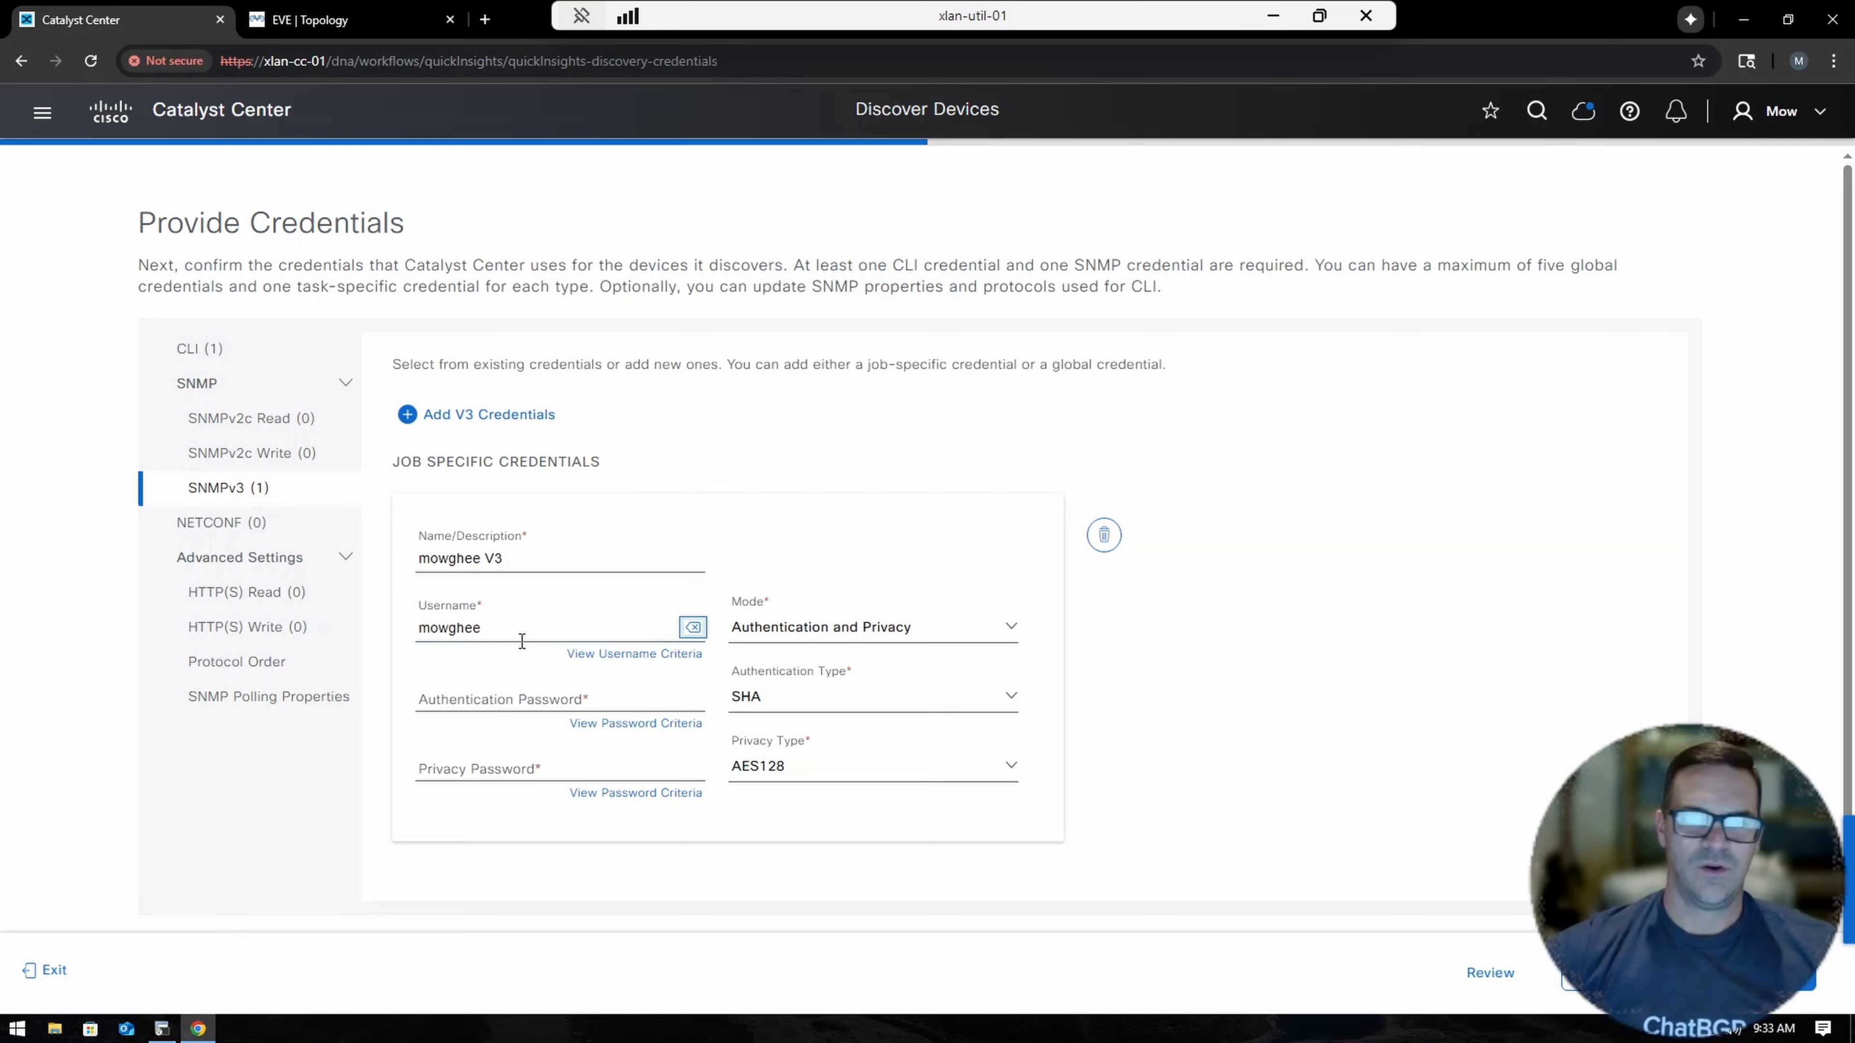
pyautogui.click(530, 696)
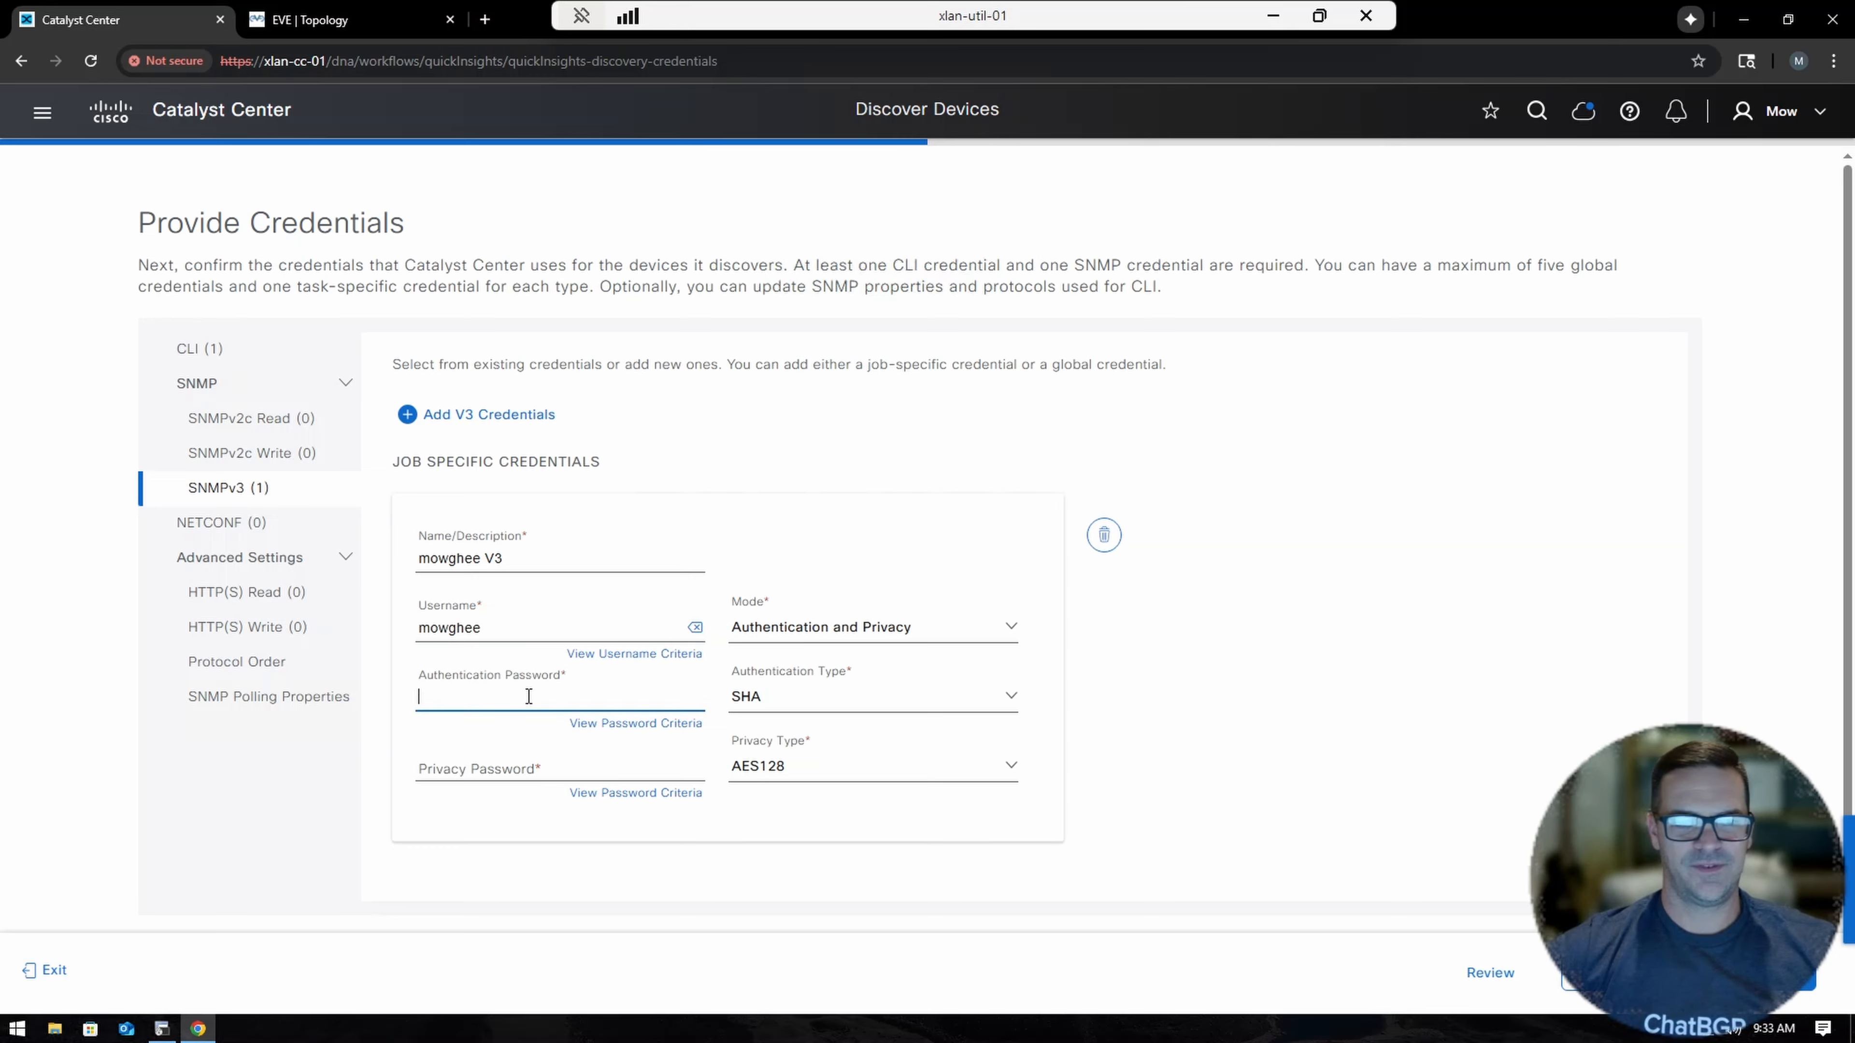
pyautogui.write('Cisco!23')
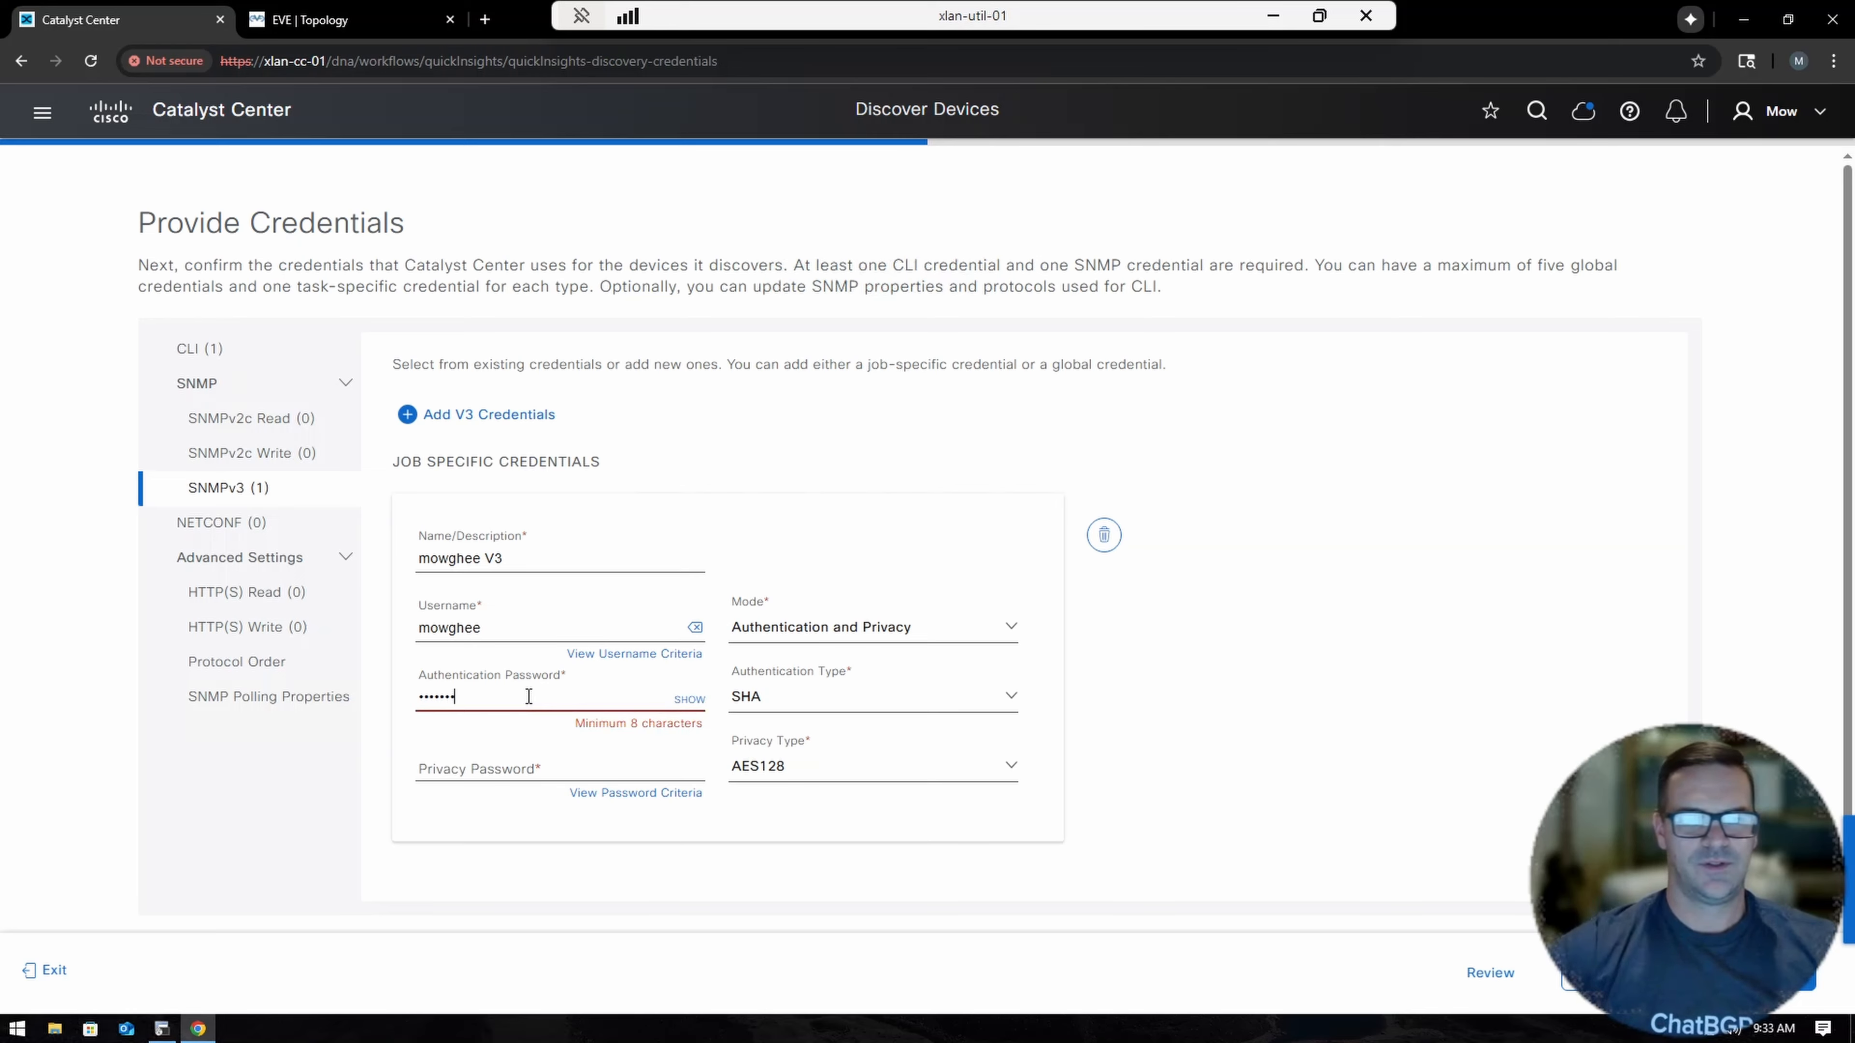
pyautogui.click(688, 700)
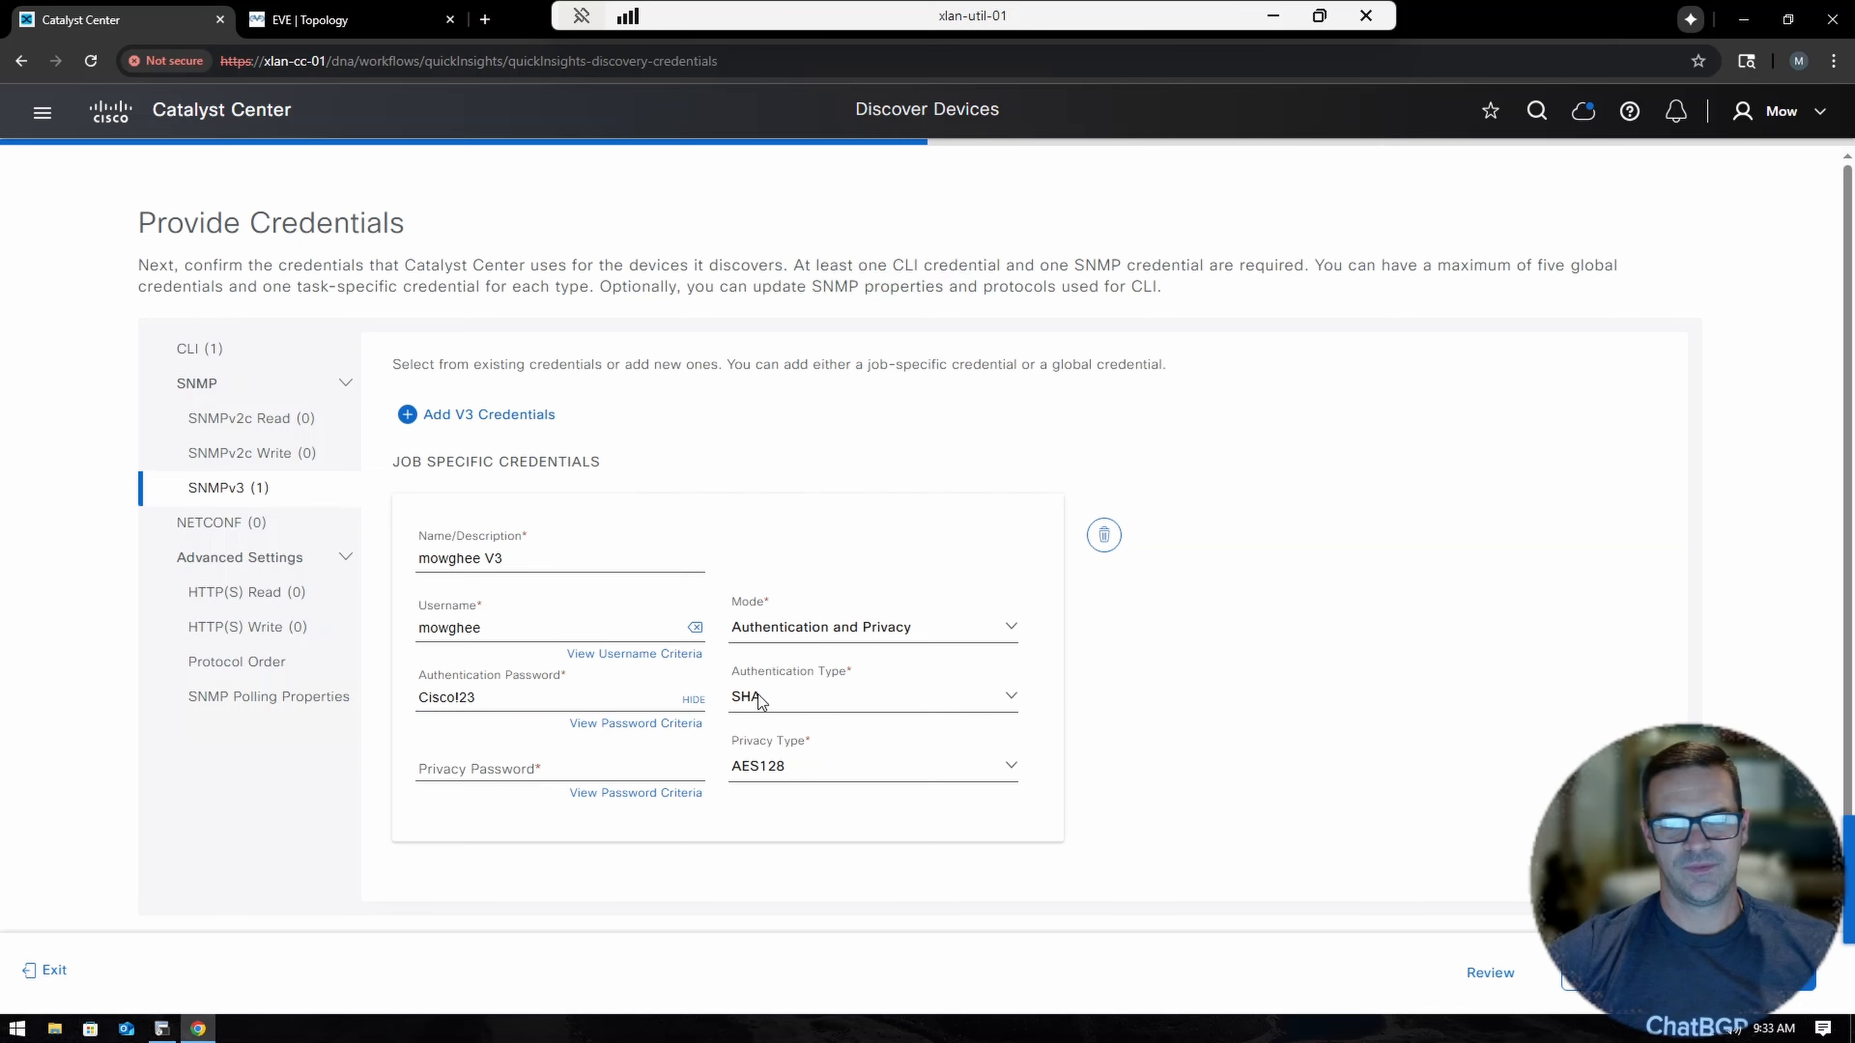
pyautogui.click(469, 767)
pyautogui.write('Cis')
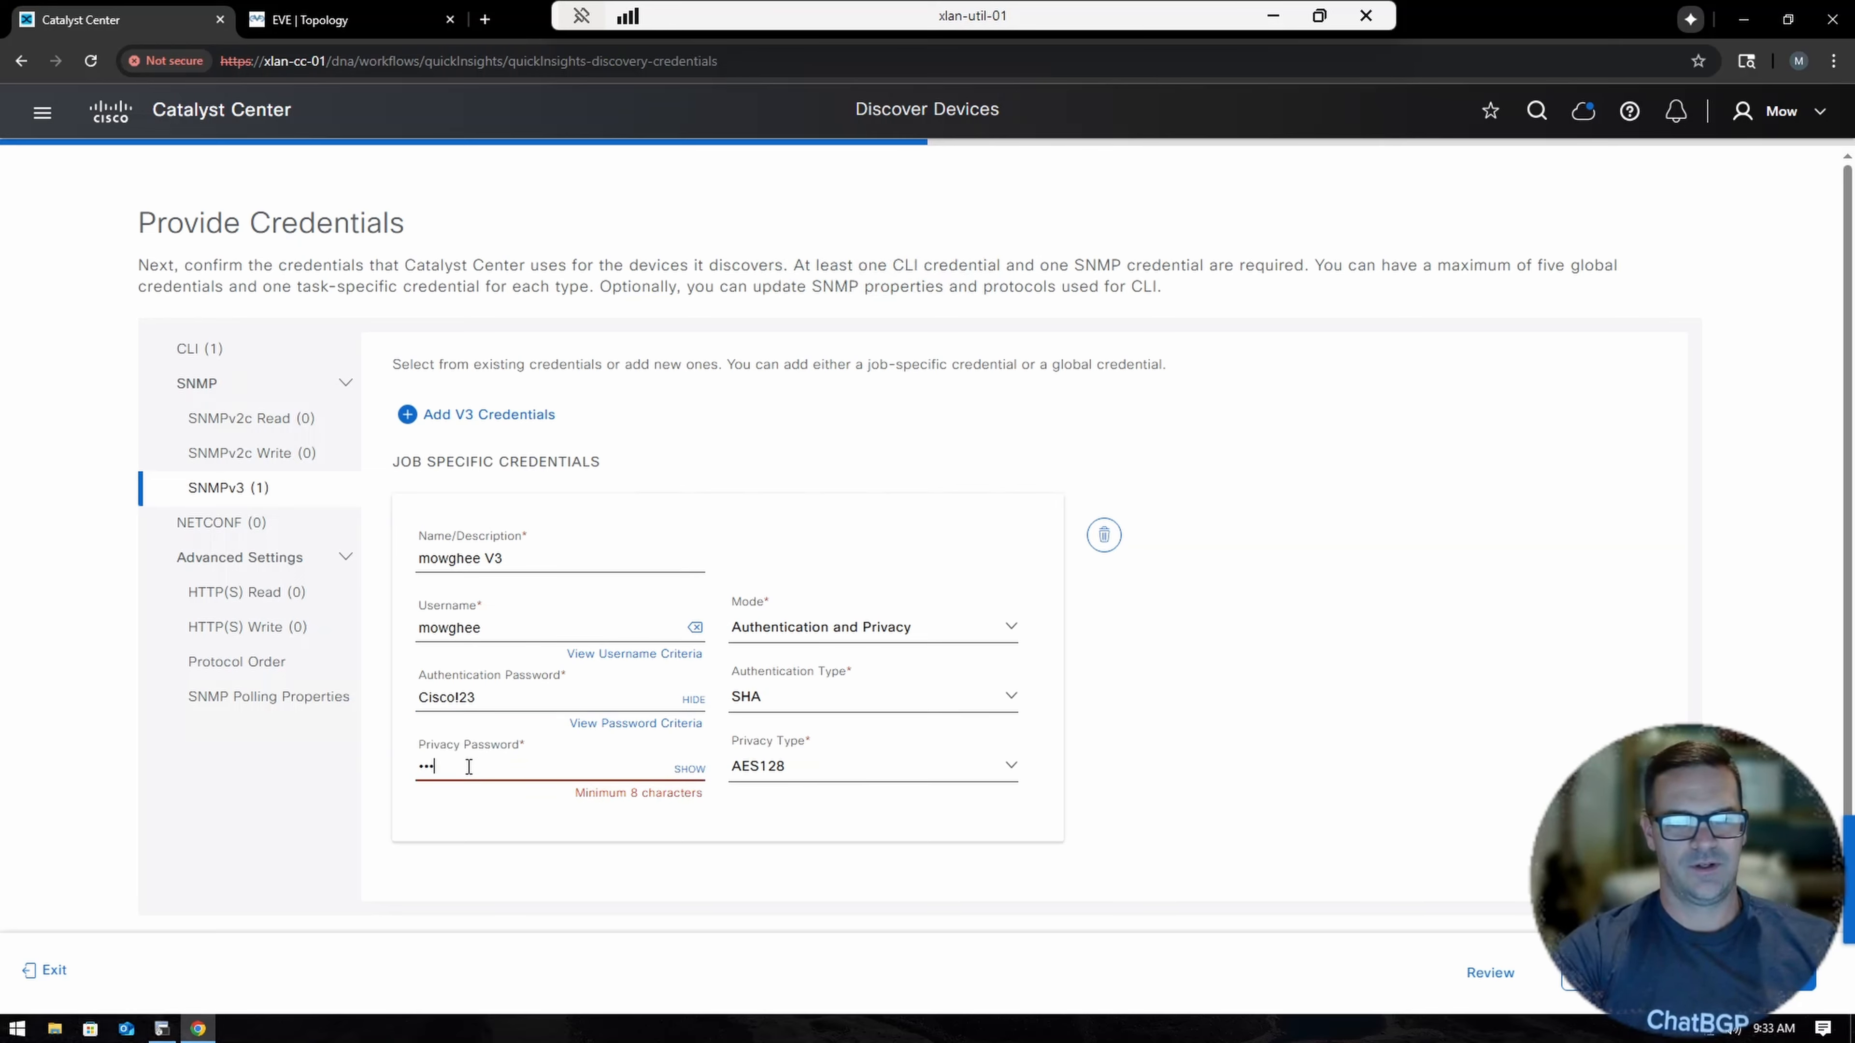
pyautogui.write('co!23')
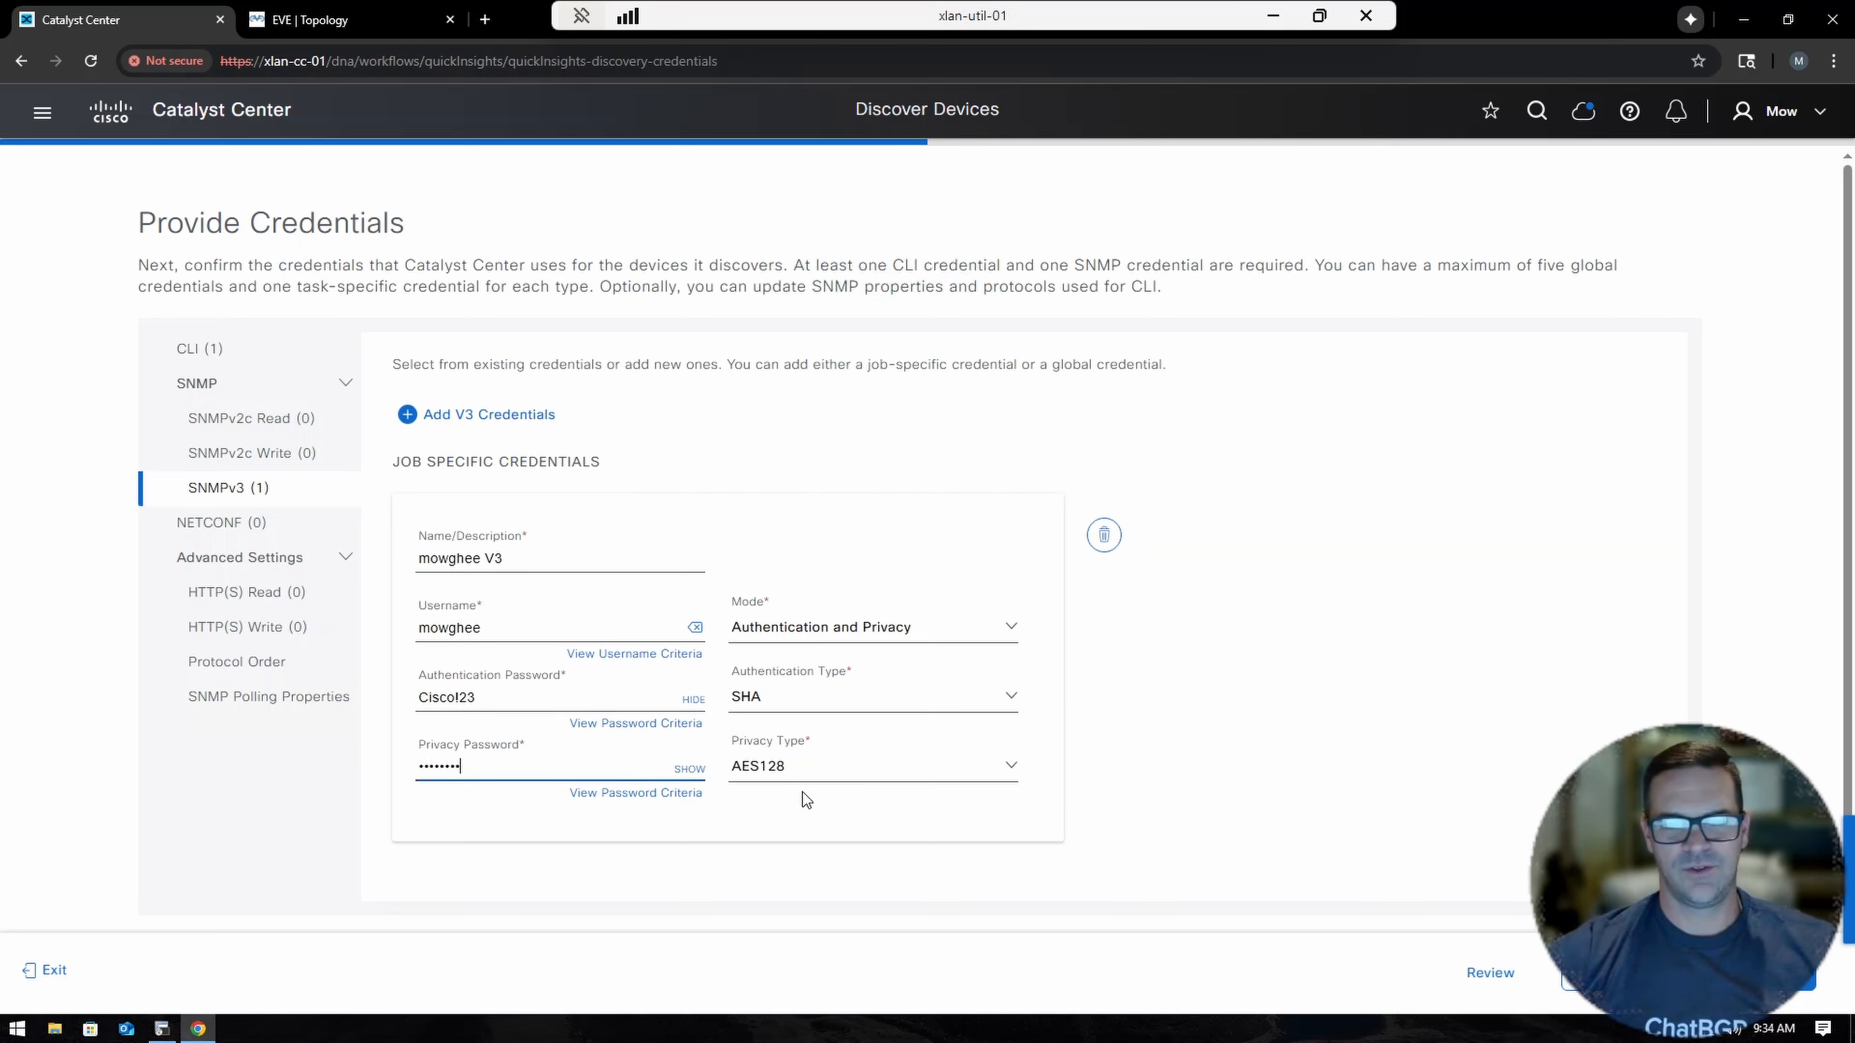